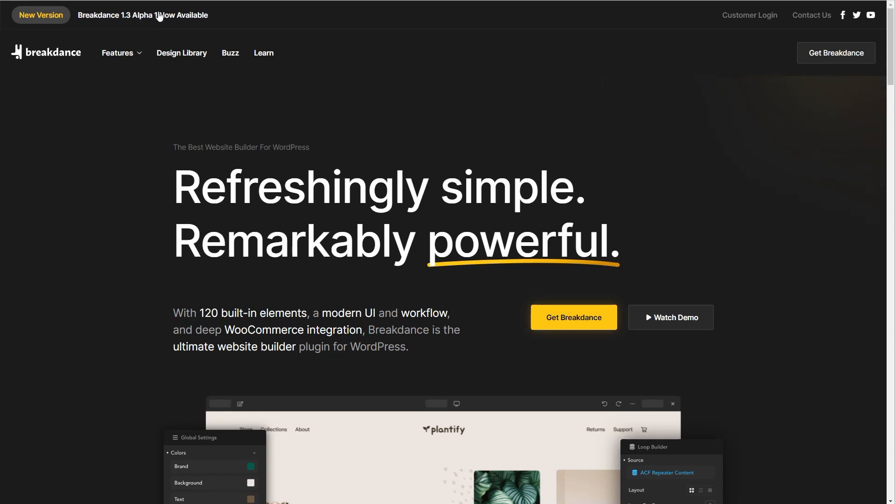
- Open the list of installed themes in the WordPress admin of the Breakdance testing site
{"action": "left_click", "coordinate": [563, 321]}
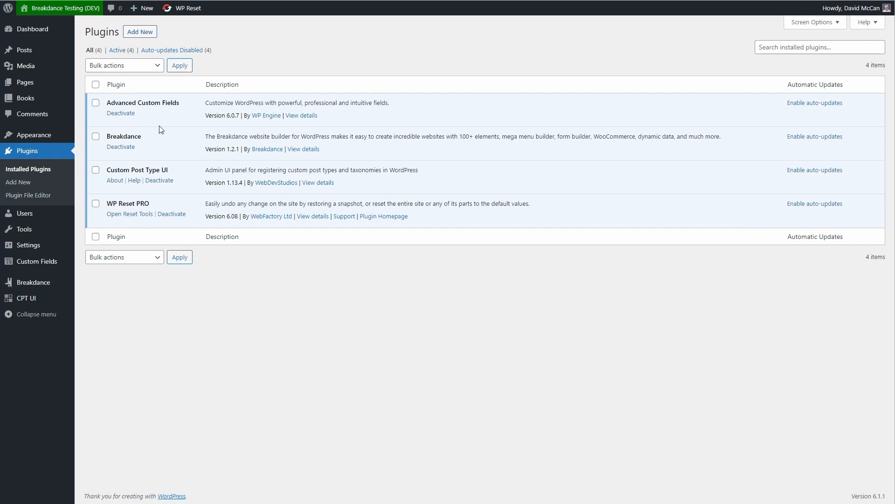
{"action": "mouse_move", "coordinate": [33, 101]}
{"action": "mouse_move", "coordinate": [32, 56]}
{"action": "mouse_move", "coordinate": [47, 136]}
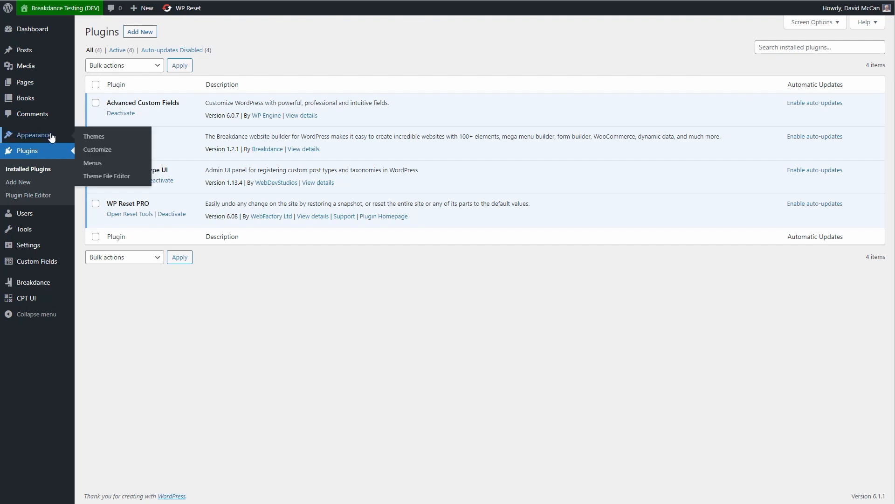
{"action": "left_click", "coordinate": [94, 137]}
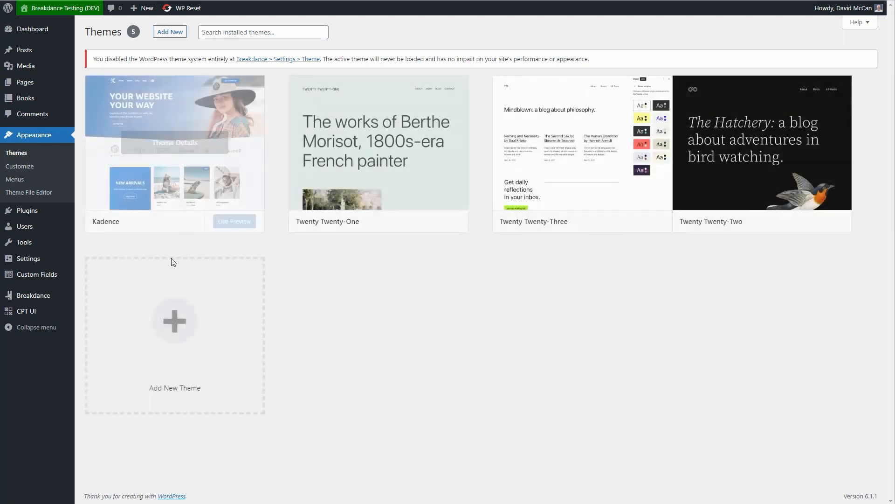
- Look through the Breakdance admin pages for Templates, Headers, Footers and Global Blocks
{"action": "mouse_move", "coordinate": [32, 299]}
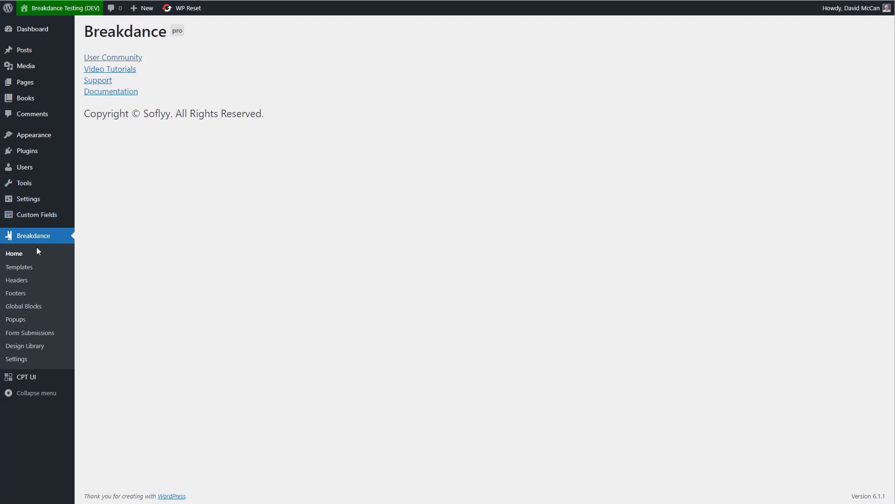
{"action": "left_click", "coordinate": [20, 267]}
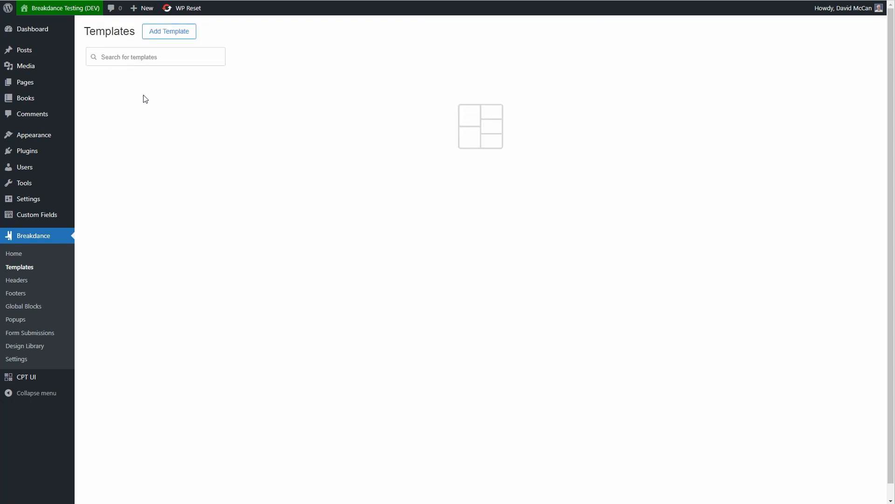
{"action": "left_click", "coordinate": [25, 281]}
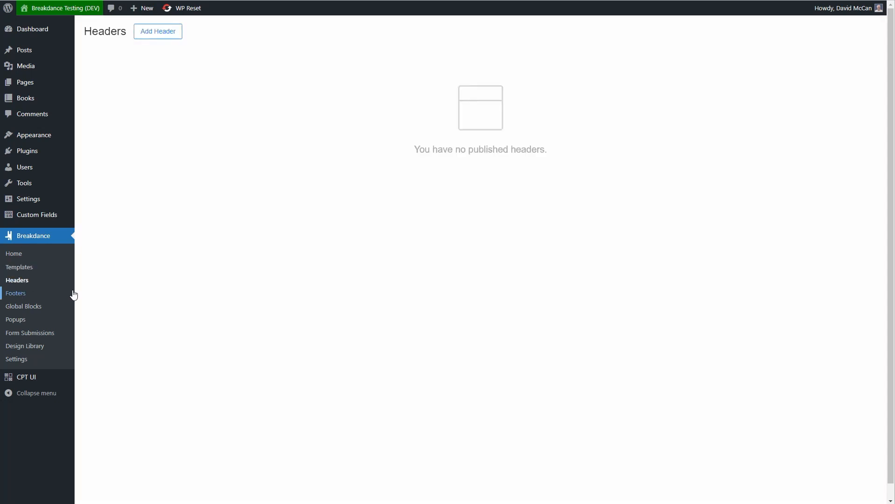
{"action": "left_click", "coordinate": [73, 294]}
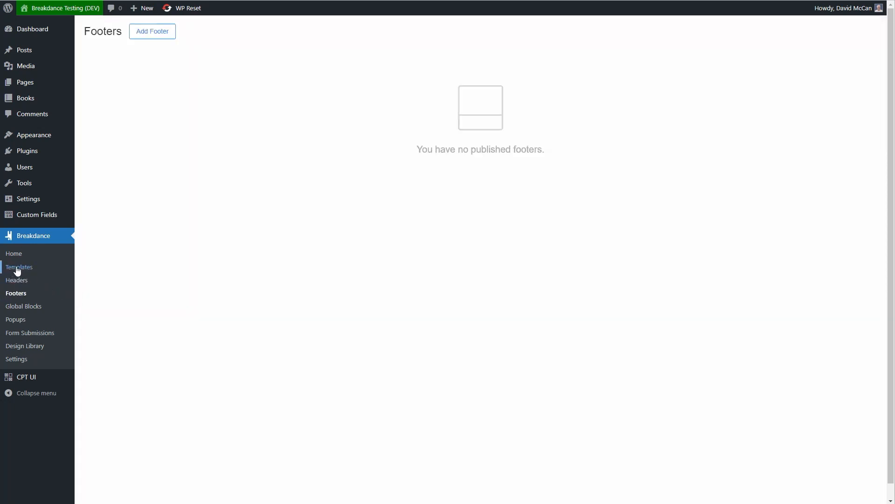
{"action": "left_click", "coordinate": [18, 306]}
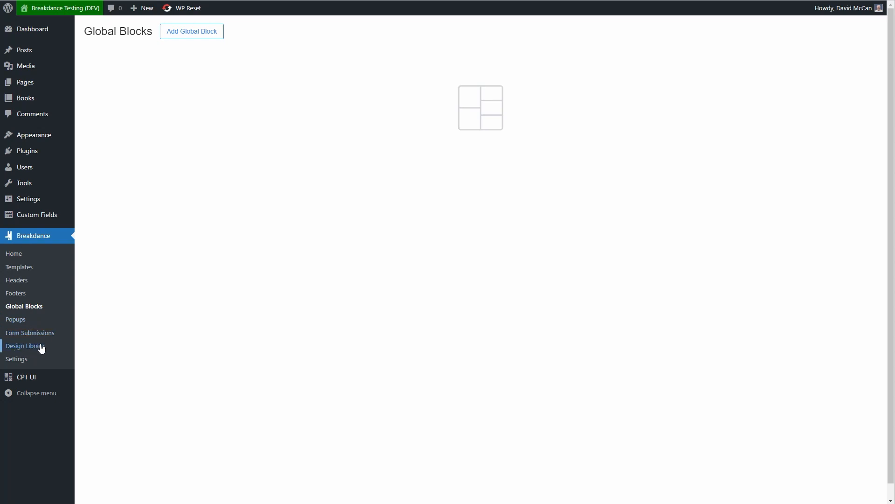
- Browse the website designs in the Breakdance Design Library and open the live preview of the Dental design
{"action": "left_click", "coordinate": [25, 347]}
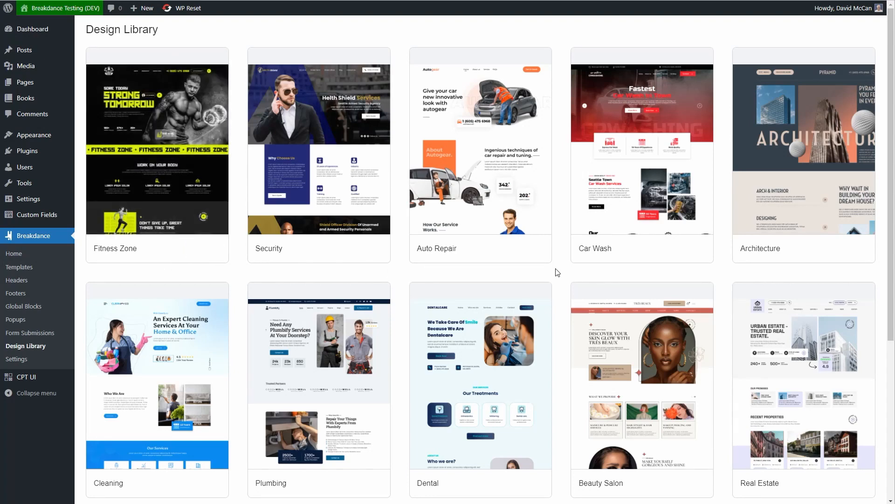
{"action": "scroll", "coordinate": [534, 273], "scroll_direction": "down", "scroll_amount": 3}
{"action": "scroll", "coordinate": [534, 273], "scroll_direction": "down", "scroll_amount": 2}
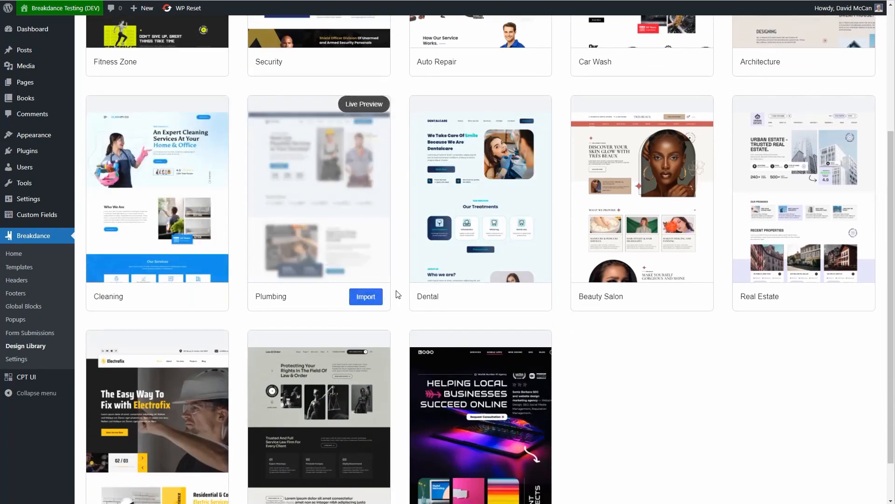
{"action": "scroll", "coordinate": [677, 310], "scroll_direction": "down", "scroll_amount": 2}
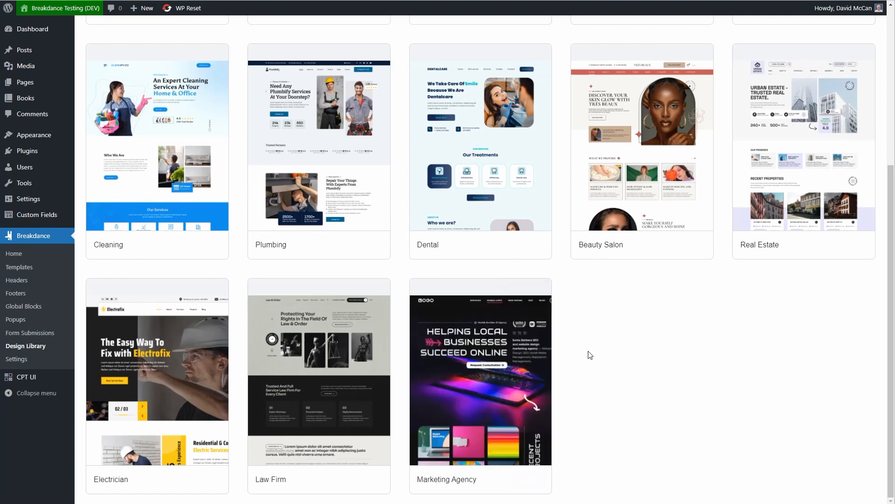
{"action": "scroll", "coordinate": [587, 357], "scroll_direction": "up", "scroll_amount": 3}
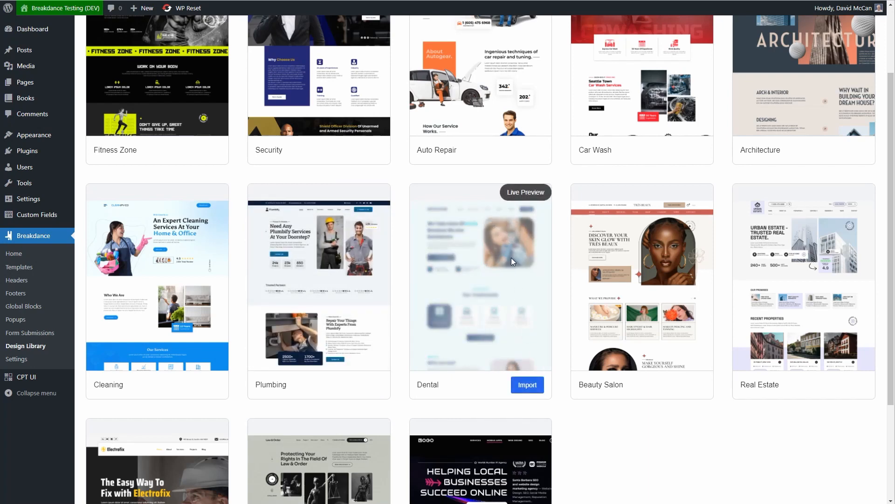
{"action": "left_click", "coordinate": [524, 193]}
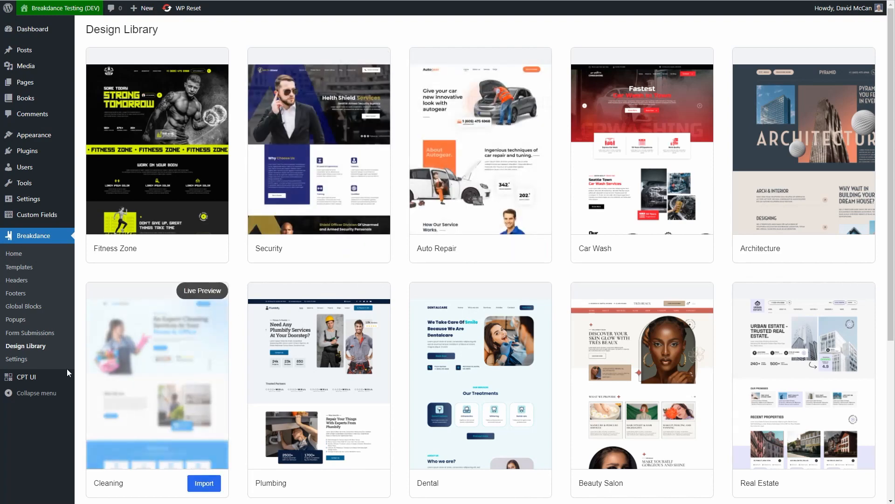
- View the Breakdance license settings and launch the builder from Global Styles to edit the global settings
{"action": "left_click", "coordinate": [18, 360]}
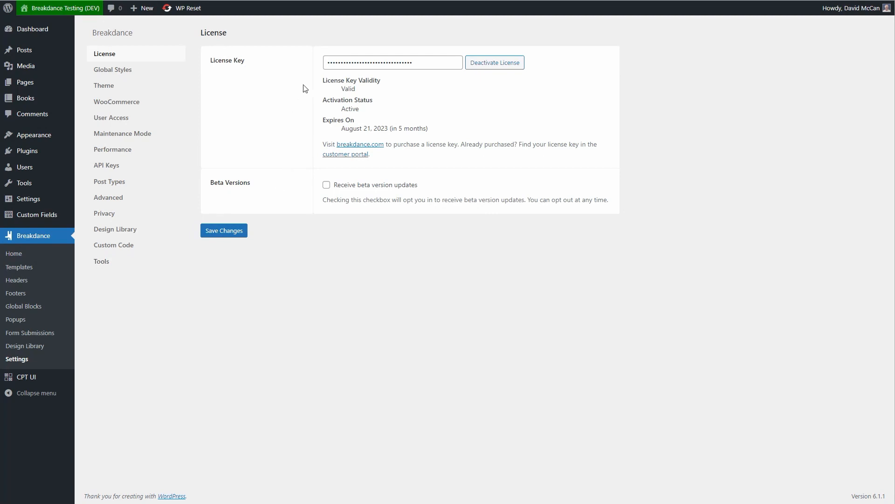
{"action": "left_click", "coordinate": [114, 71]}
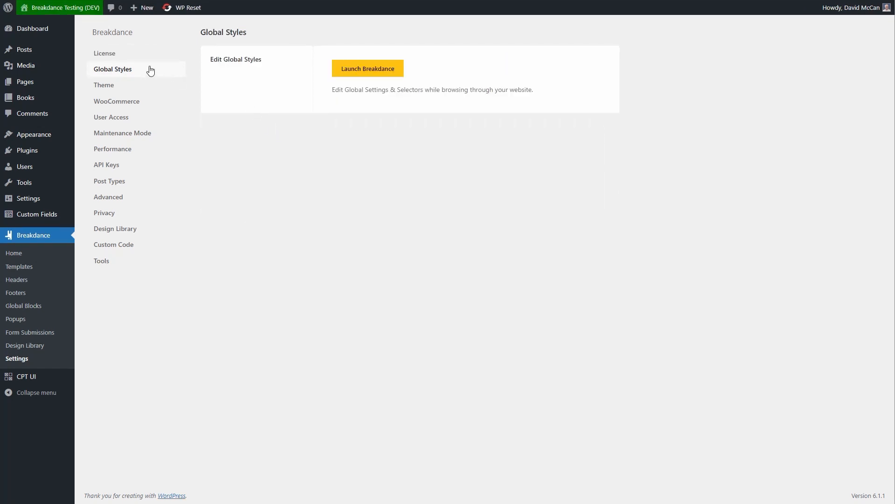
{"action": "left_click", "coordinate": [362, 70]}
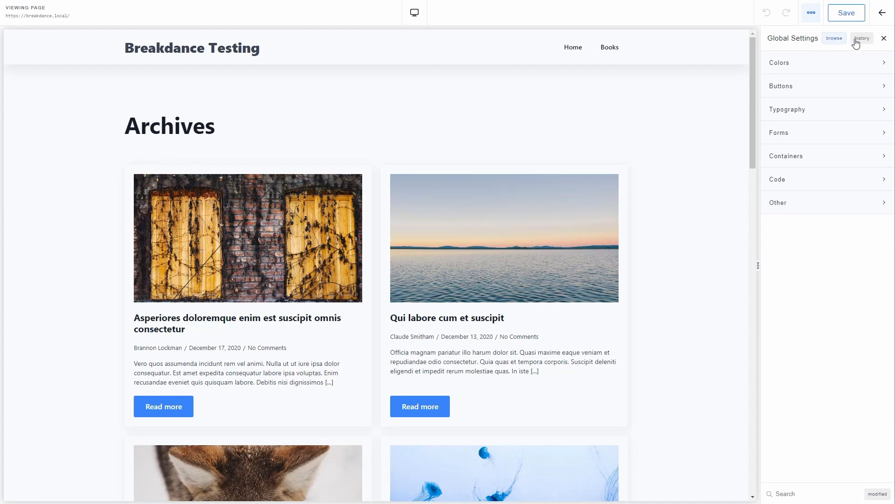
- Examine the Colors, Buttons and Typography options in the global settings
{"action": "left_click", "coordinate": [847, 69]}
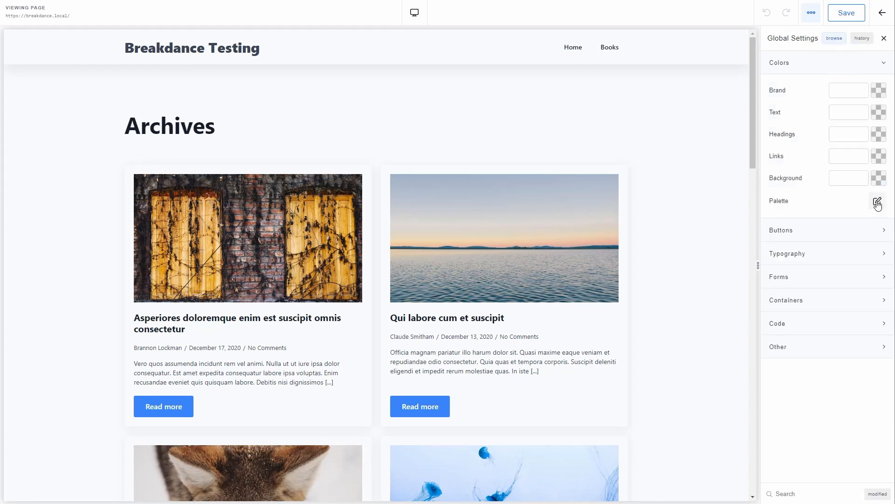
{"action": "left_click", "coordinate": [823, 67]}
{"action": "left_click", "coordinate": [820, 91]}
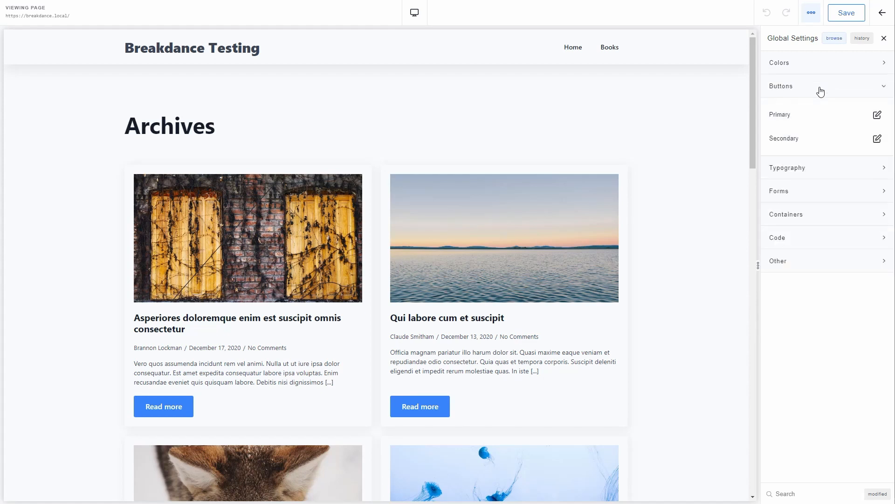
{"action": "left_click", "coordinate": [821, 91]}
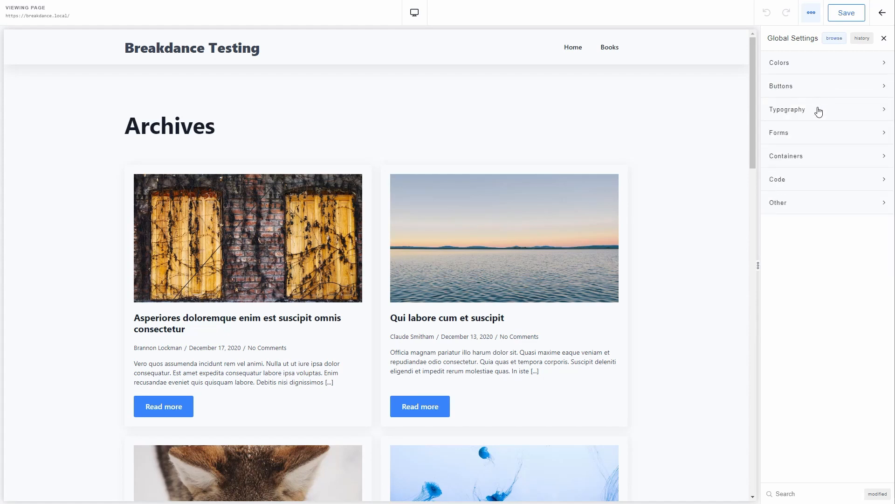
{"action": "left_click", "coordinate": [819, 111]}
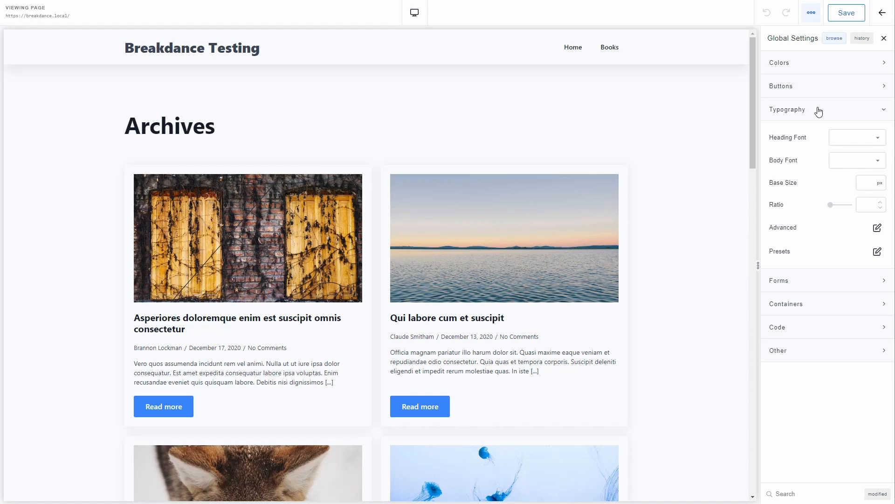
{"action": "left_click", "coordinate": [819, 111]}
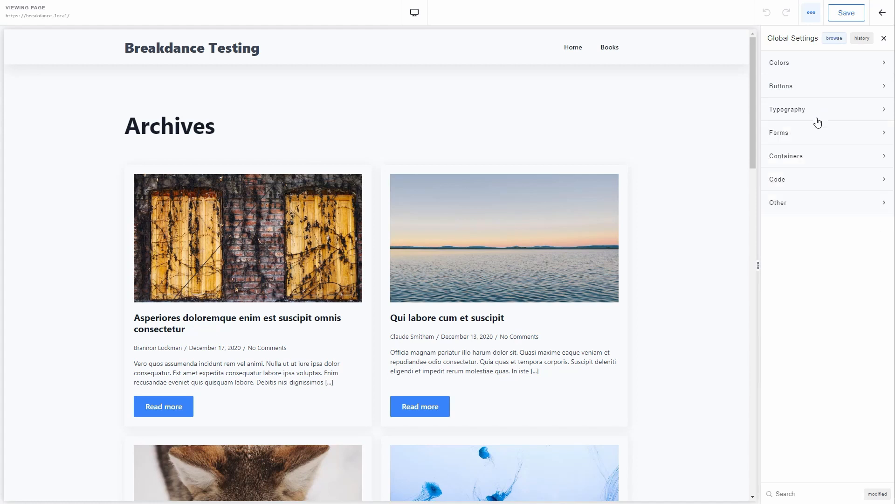
- Examine the Forms, Containers, Code and Other sections of the global settings, and close the global settings
{"action": "left_click", "coordinate": [815, 136]}
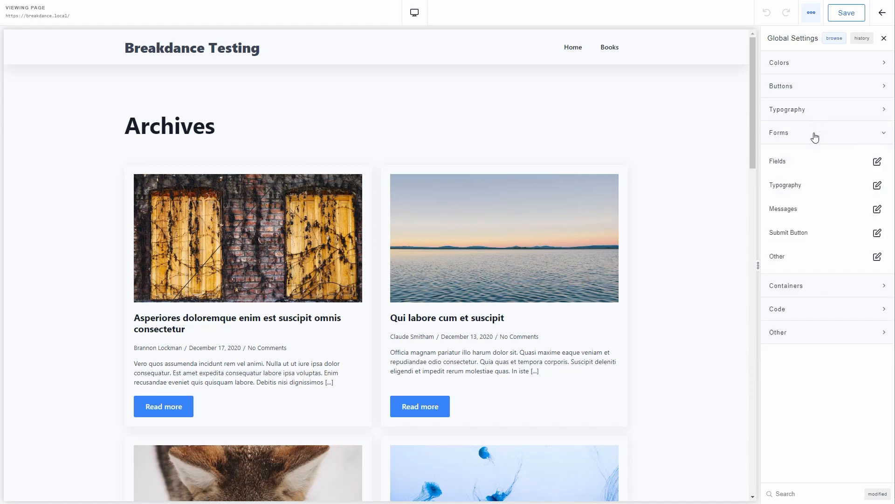
{"action": "left_click", "coordinate": [815, 136]}
{"action": "left_click", "coordinate": [815, 162]}
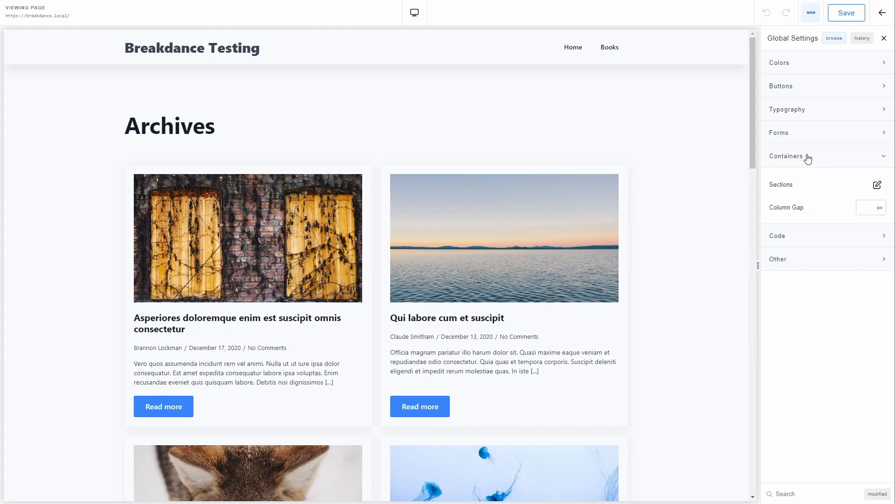
{"action": "left_click", "coordinate": [808, 159]}
{"action": "left_click", "coordinate": [801, 182]}
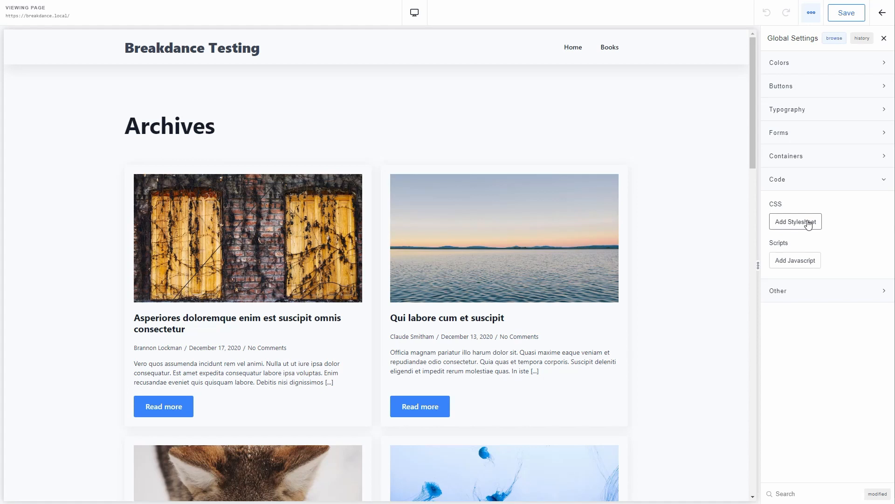
{"action": "left_click", "coordinate": [807, 180]}
{"action": "left_click", "coordinate": [805, 203]}
{"action": "left_click", "coordinate": [817, 181]}
{"action": "left_click", "coordinate": [883, 39]}
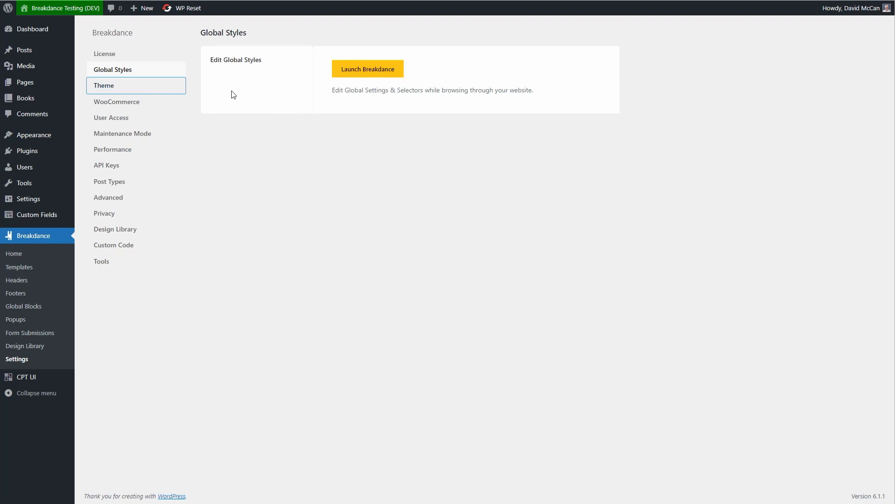
- Check the Breakdance Theme setting, and in the WooCommerce settings set Breakdance WooCommerce Styles to Disabled and save
{"action": "left_click", "coordinate": [132, 88]}
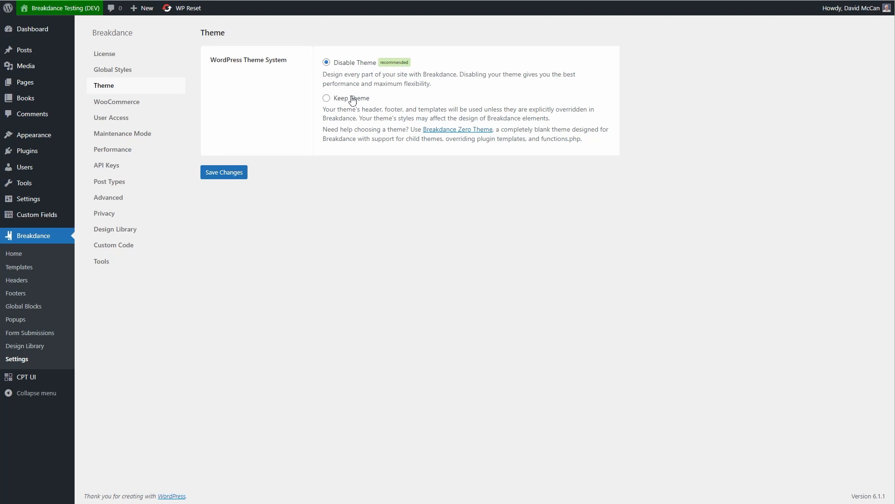
{"action": "left_click", "coordinate": [121, 105]}
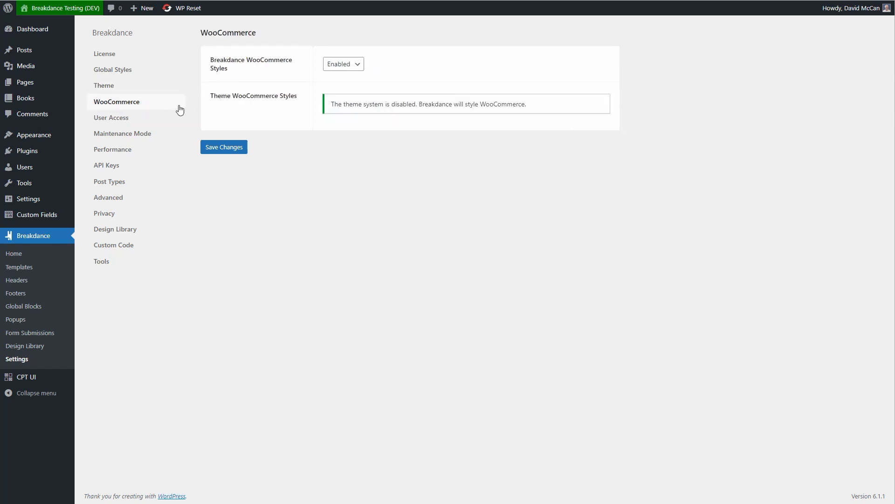
{"action": "left_click", "coordinate": [337, 67]}
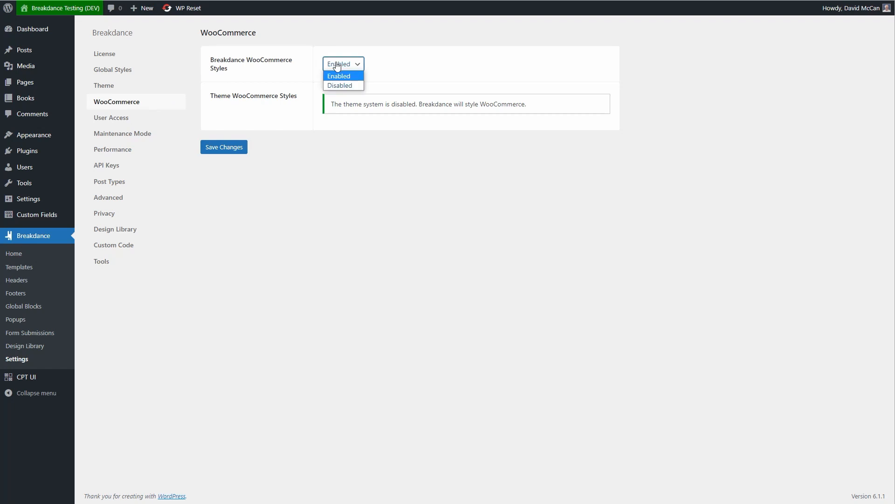
{"action": "left_click", "coordinate": [331, 82]}
{"action": "left_click", "coordinate": [220, 148]}
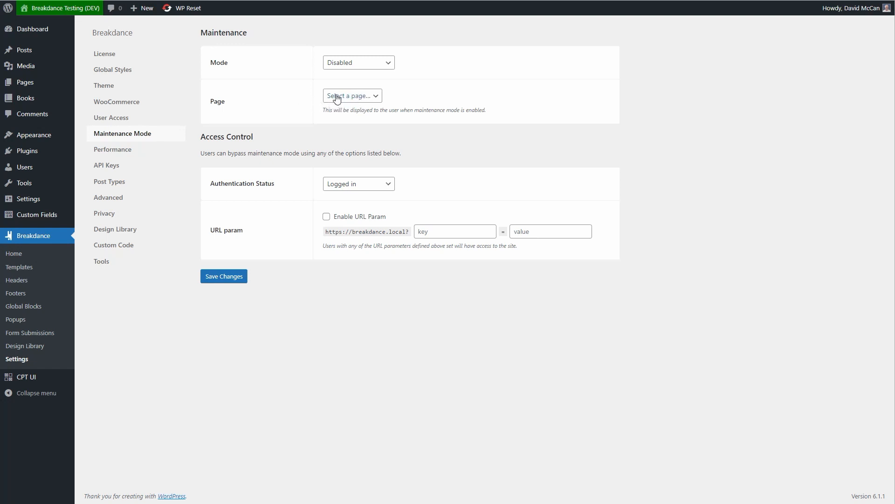
- In the Breakdance Performance settings, enable removing pingbacks and disabling the emoji JavaScript and admin icons for logged out users
{"action": "left_click", "coordinate": [113, 150]}
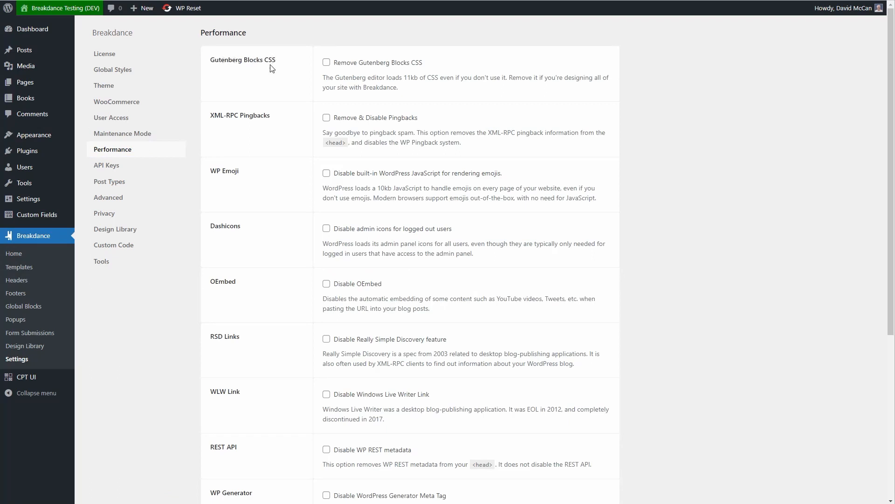
{"action": "left_click", "coordinate": [327, 117]}
{"action": "left_click", "coordinate": [326, 173]}
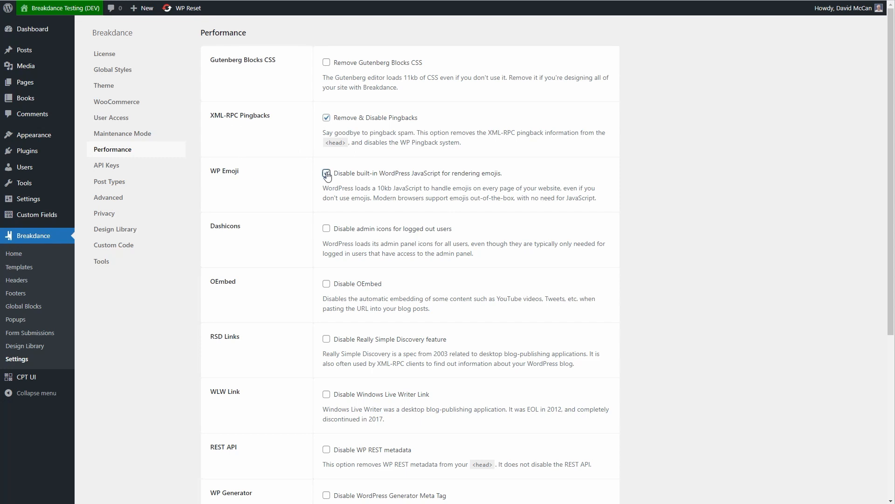
{"action": "left_click", "coordinate": [327, 229]}
- Enable disabling the Really Simple Discovery feature and the Windows Live Writer link in the Performance settings
{"action": "scroll", "coordinate": [346, 289], "scroll_direction": "down", "scroll_amount": 2}
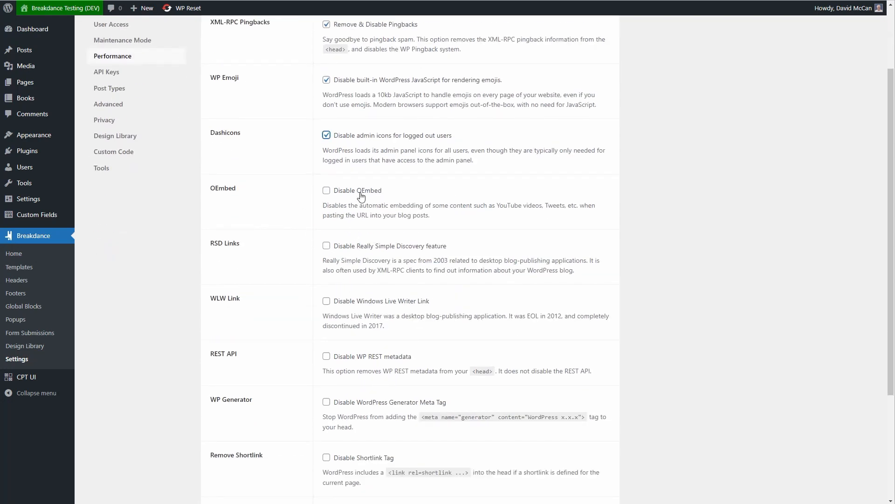
{"action": "scroll", "coordinate": [361, 195], "scroll_direction": "down", "scroll_amount": 2}
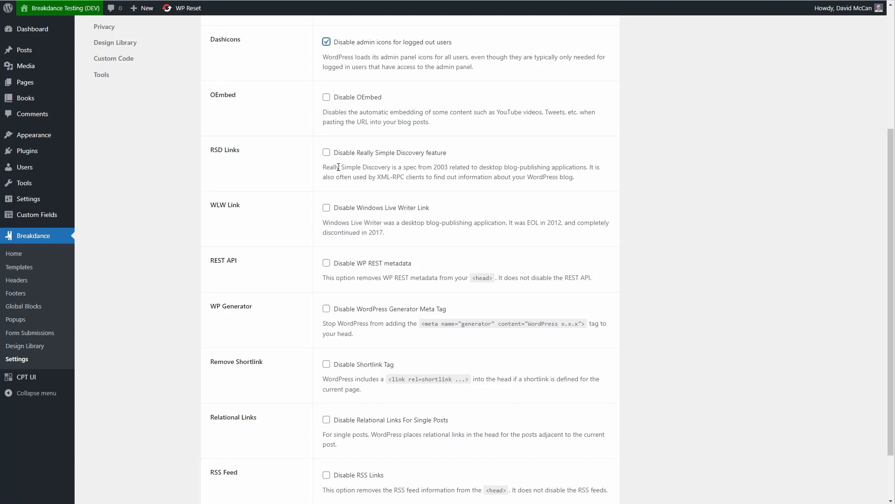
{"action": "left_click", "coordinate": [326, 154]}
{"action": "left_click", "coordinate": [326, 209]}
- Enable disabling the WordPress generator meta tag, relational links for single posts and RSS links, and save the Performance settings
{"action": "scroll", "coordinate": [306, 218], "scroll_direction": "down", "scroll_amount": 2}
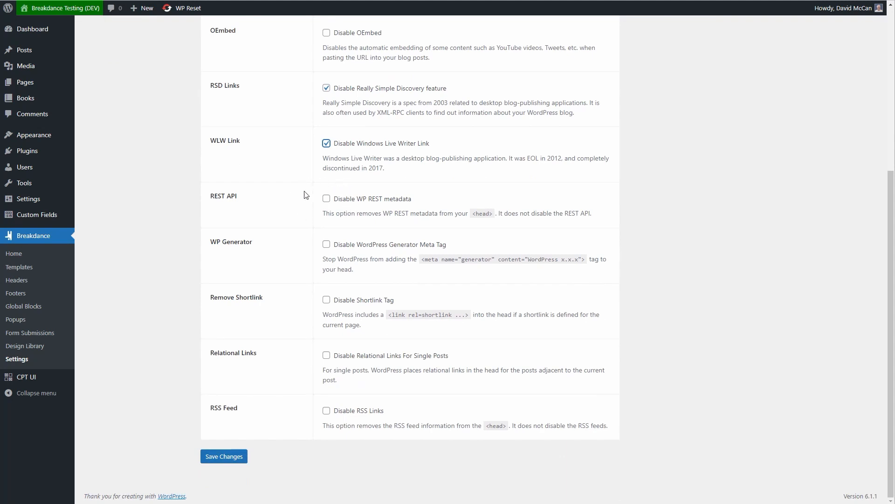
{"action": "left_click", "coordinate": [326, 244]}
{"action": "left_click", "coordinate": [328, 356]}
{"action": "left_click", "coordinate": [326, 411]}
{"action": "left_click", "coordinate": [223, 457]}
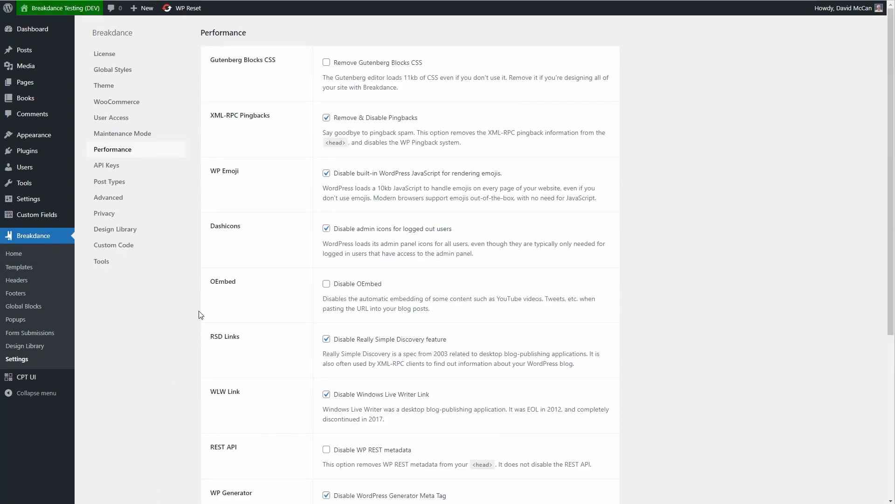
- Check the API Keys settings, and in the Post Types settings enable Breakdance editing for Page and Book and save
{"action": "left_click", "coordinate": [111, 166]}
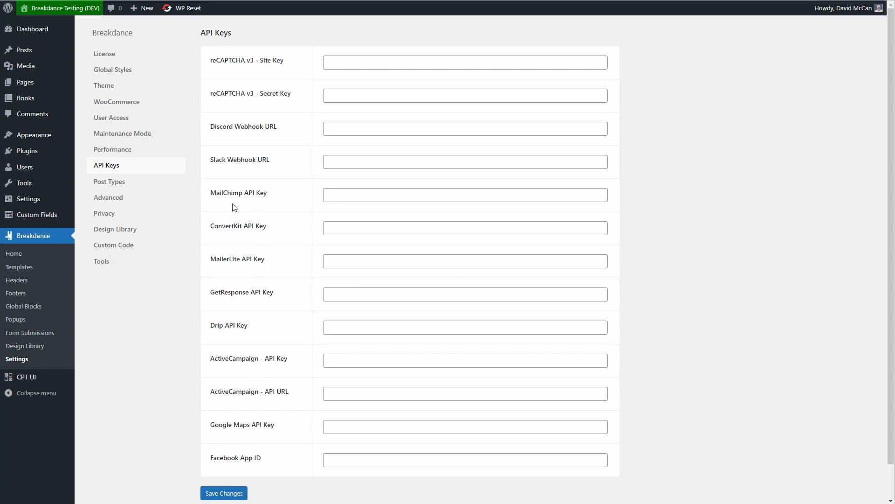
{"action": "left_click", "coordinate": [105, 185]}
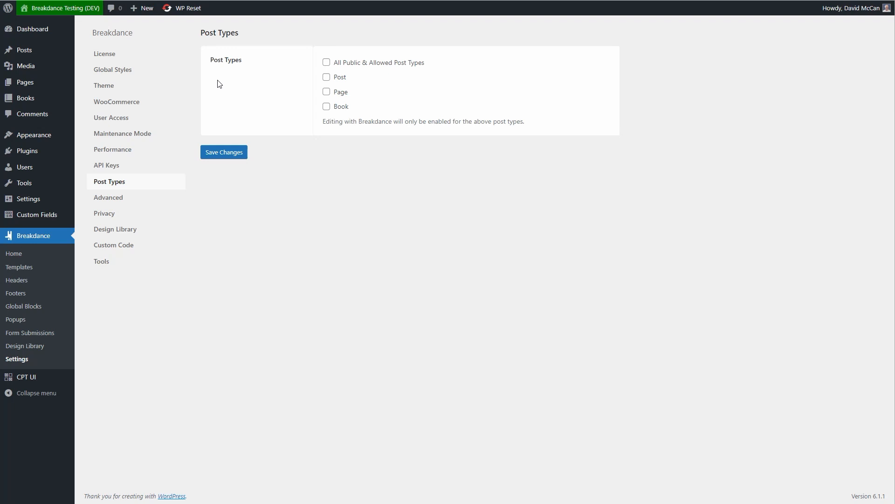
{"action": "left_click", "coordinate": [327, 92]}
{"action": "left_click", "coordinate": [327, 107]}
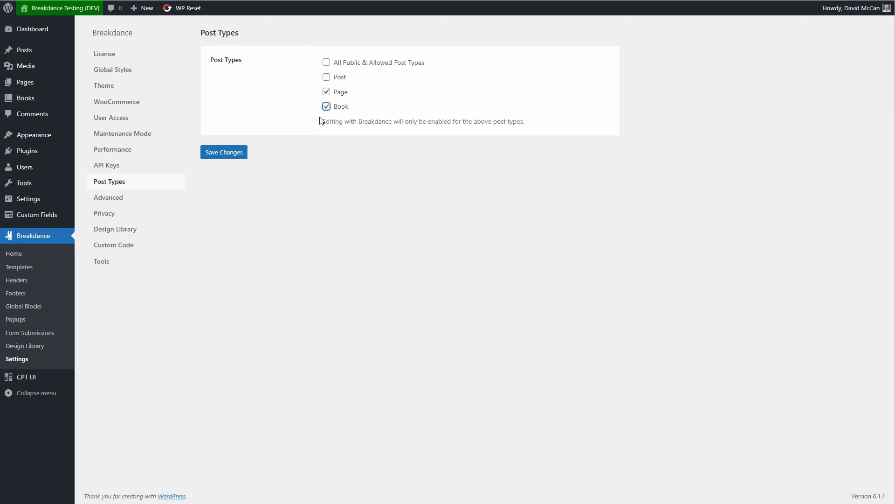
{"action": "left_click", "coordinate": [220, 155]}
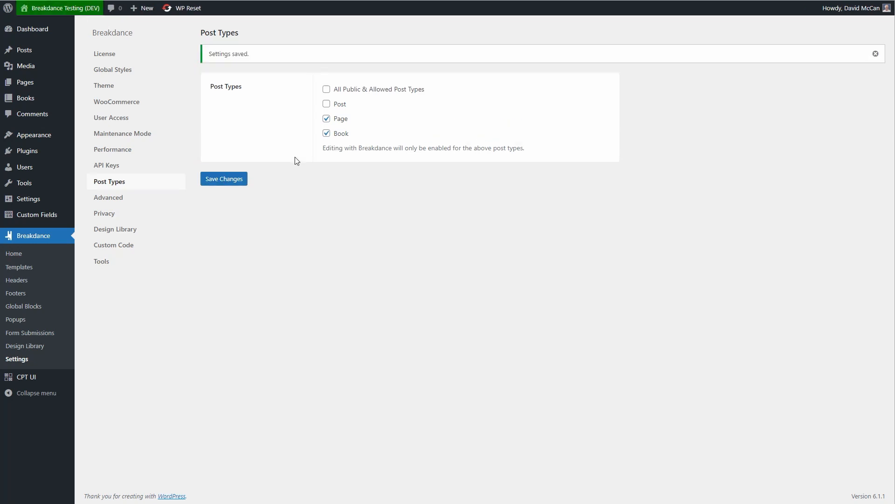
- Review the Advanced, Privacy, Design Library, Custom Code and Tools pages of the Breakdance settings
{"action": "left_click", "coordinate": [116, 203]}
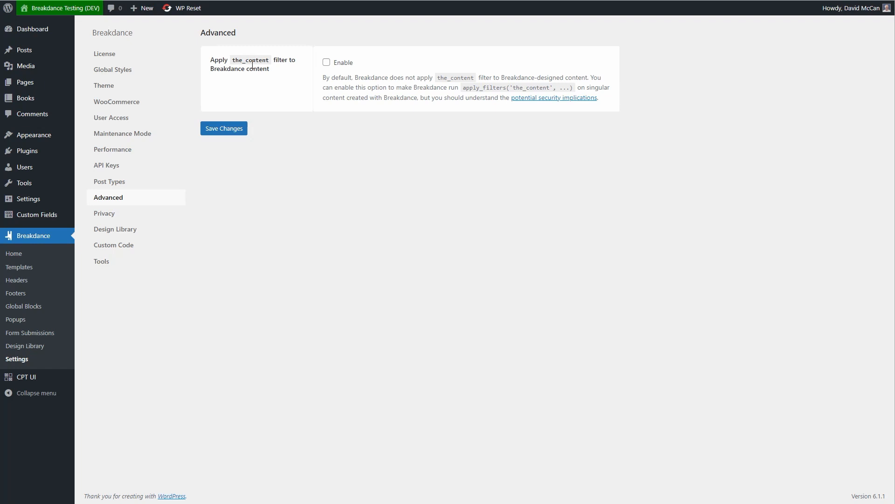
{"action": "left_click", "coordinate": [112, 217]}
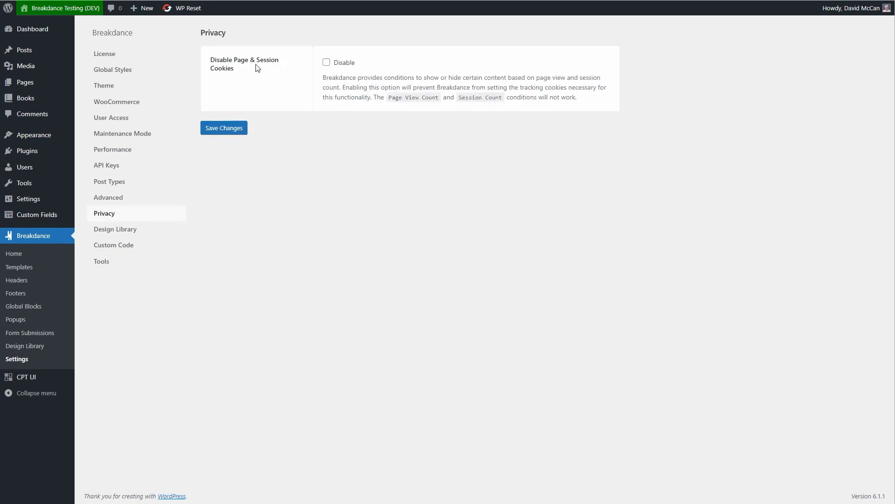
{"action": "left_click", "coordinate": [127, 231]}
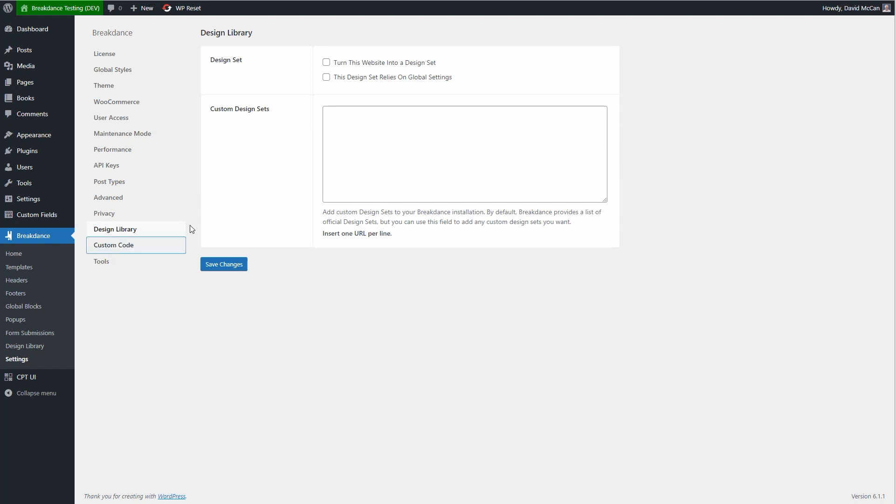
{"action": "key", "text": "Return"}
{"action": "left_click", "coordinate": [111, 262]}
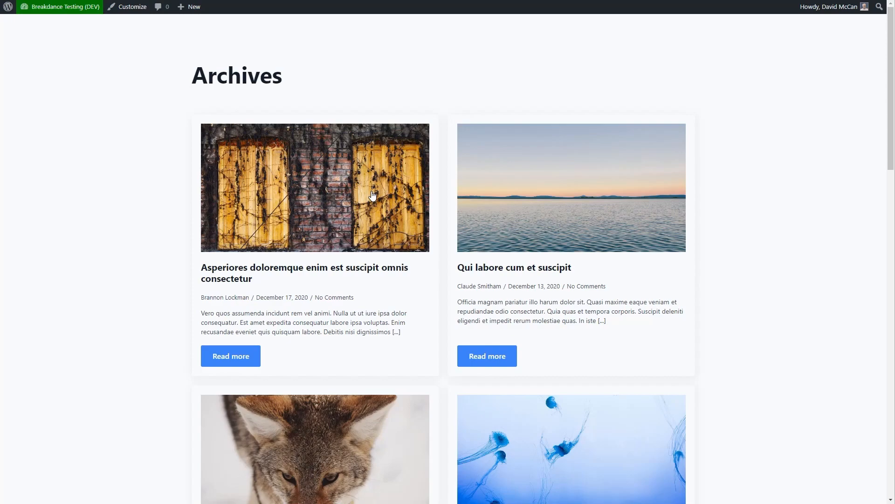
- Examine the site's front-end Archives page, from the post cards at its start to the pagination at its end
{"action": "scroll", "coordinate": [377, 194], "scroll_direction": "down", "scroll_amount": 14}
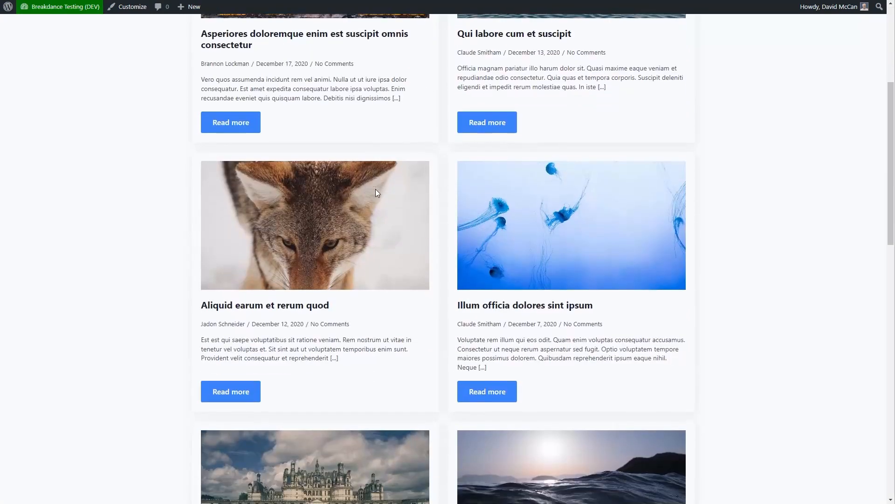
{"action": "scroll", "coordinate": [377, 193], "scroll_direction": "up", "scroll_amount": 10}
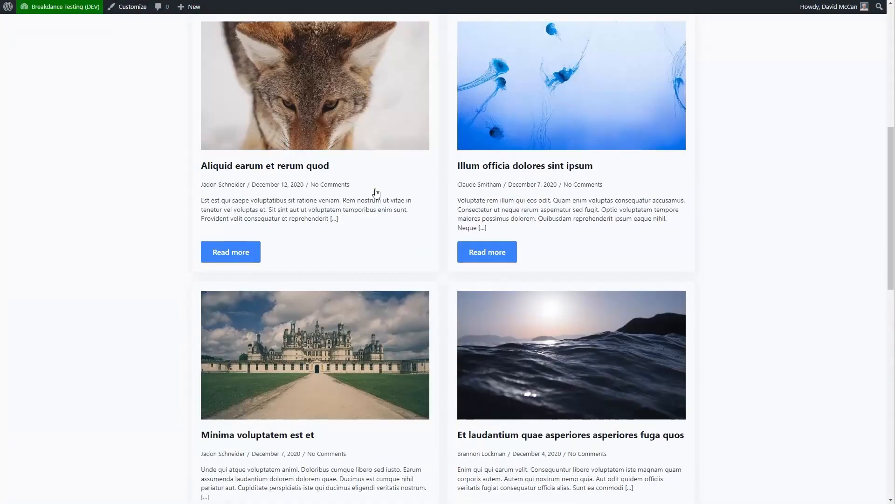
{"action": "scroll", "coordinate": [376, 193], "scroll_direction": "up", "scroll_amount": 3}
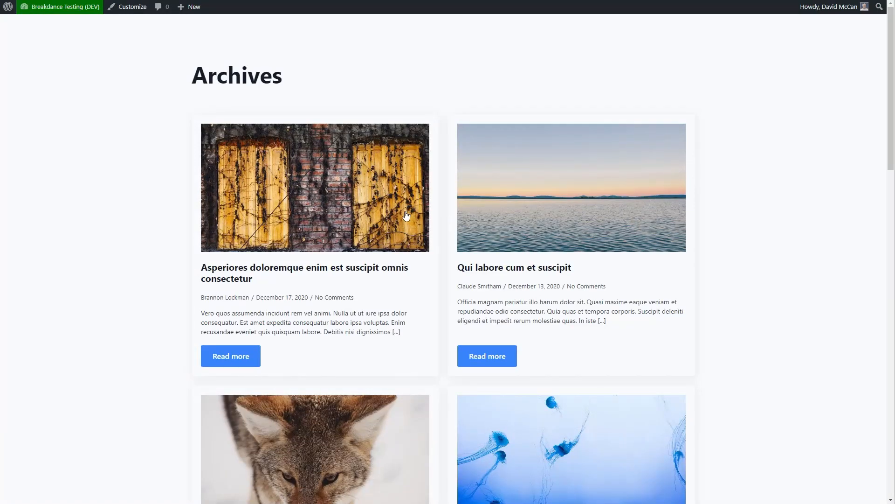
{"action": "scroll", "coordinate": [401, 213], "scroll_direction": "down", "scroll_amount": 4}
{"action": "scroll", "coordinate": [401, 214], "scroll_direction": "down", "scroll_amount": 4}
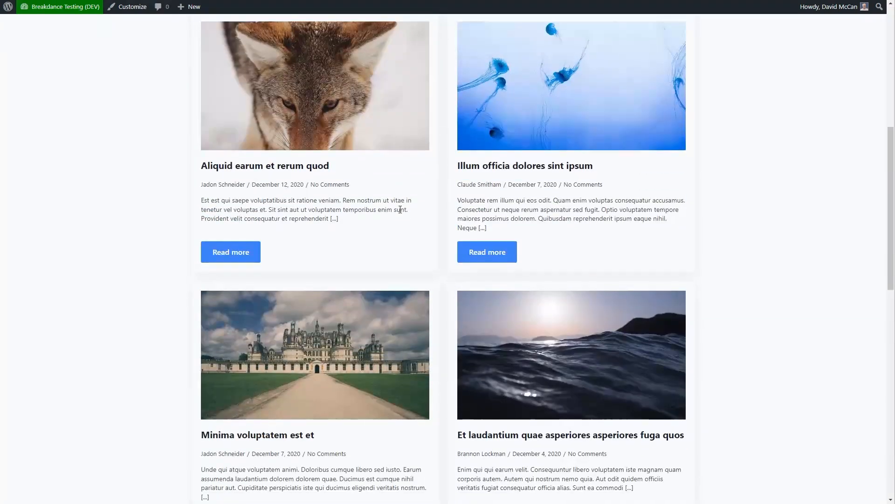
{"action": "scroll", "coordinate": [402, 214], "scroll_direction": "up", "scroll_amount": 6}
{"action": "scroll", "coordinate": [400, 213], "scroll_direction": "up", "scroll_amount": 2}
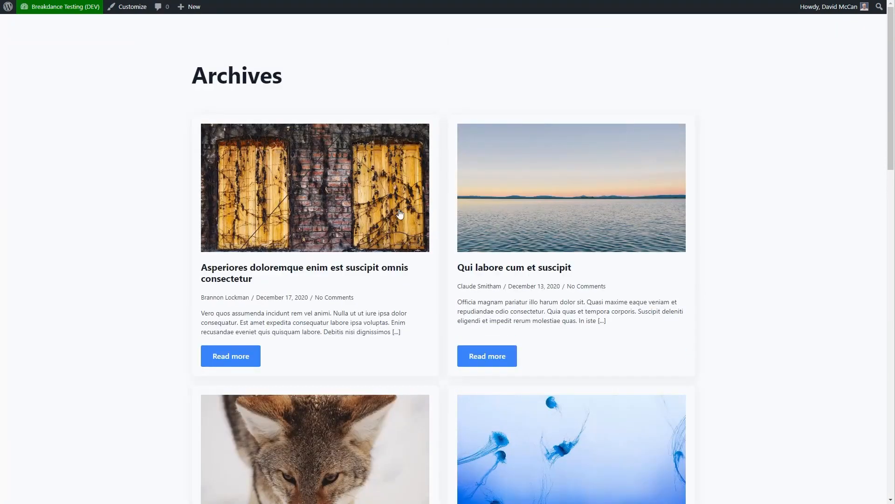
{"action": "left_click", "coordinate": [202, 176]}
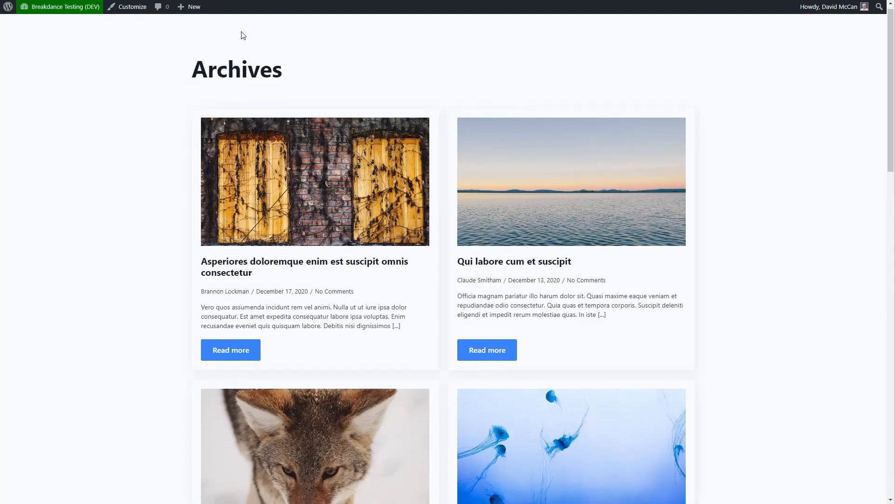
{"action": "scroll", "coordinate": [242, 36], "scroll_direction": "down", "scroll_amount": 15}
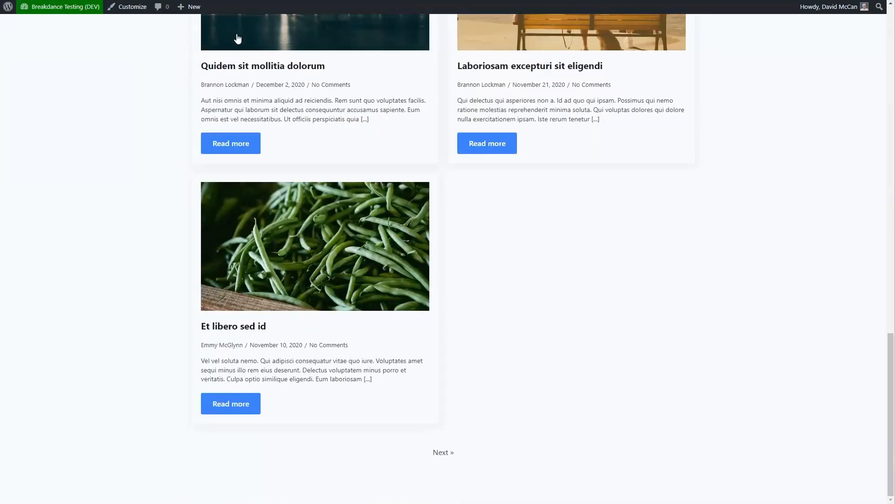
{"action": "scroll", "coordinate": [237, 38], "scroll_direction": "up", "scroll_amount": 15}
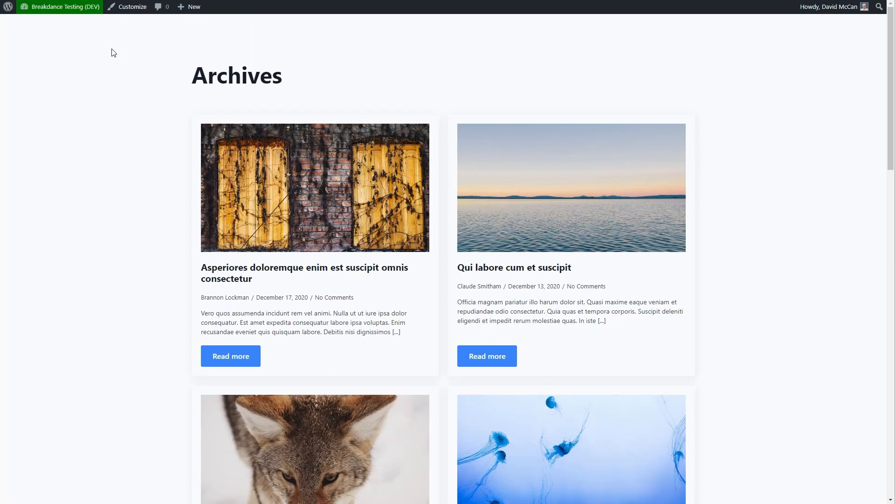
- Open the Breakdance Headers page in the WordPress admin and start a new header titled "Site header"
{"action": "mouse_move", "coordinate": [55, 8]}
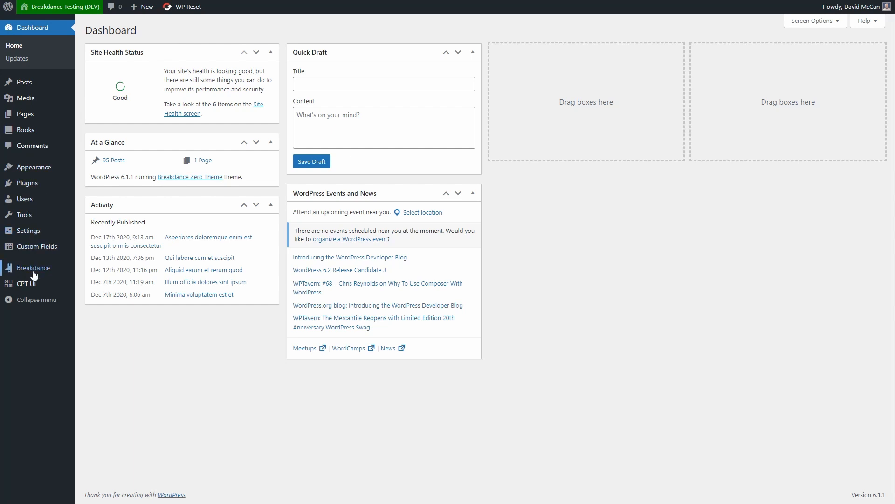
{"action": "mouse_move", "coordinate": [33, 273]}
{"action": "left_click", "coordinate": [93, 297]}
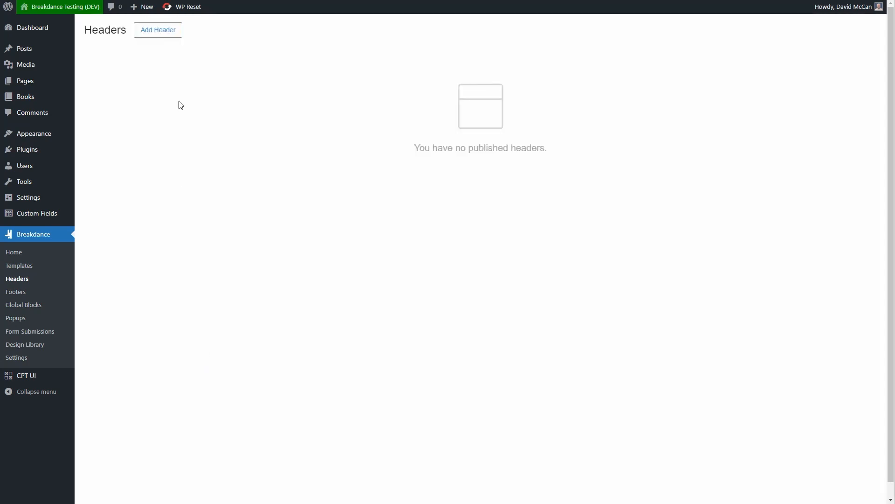
{"action": "left_click", "coordinate": [156, 30]}
{"action": "left_click", "coordinate": [372, 192]}
{"action": "type", "text": "Site header"}
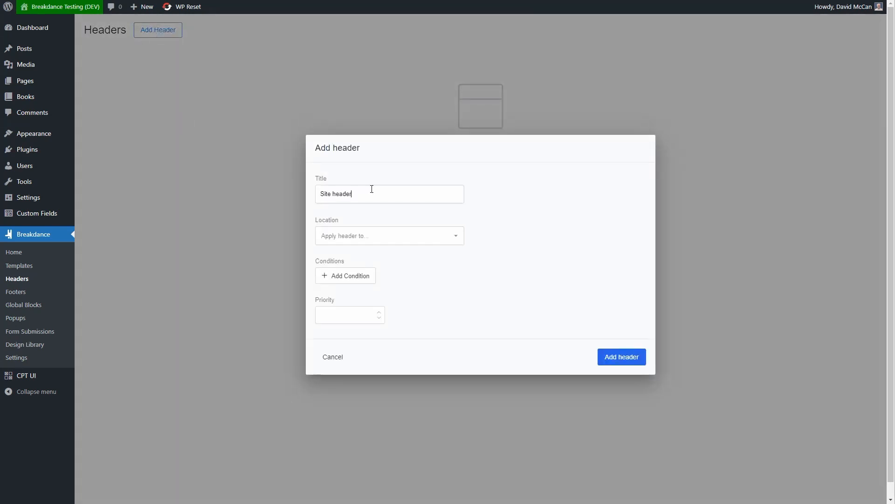
- Set the new header's location to Everywhere and add the header
{"action": "left_click", "coordinate": [361, 236]}
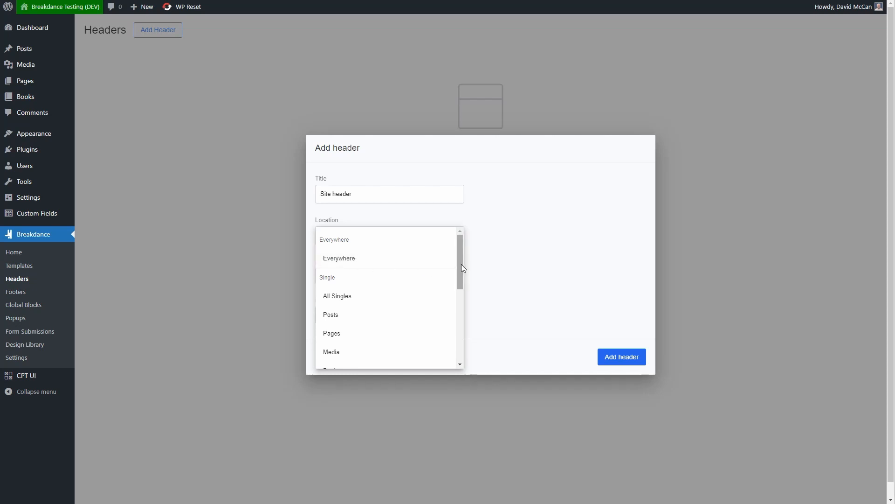
{"action": "left_click_drag", "start_coordinate": [462, 264], "coordinate": [480, 259]}
{"action": "left_click", "coordinate": [343, 259]}
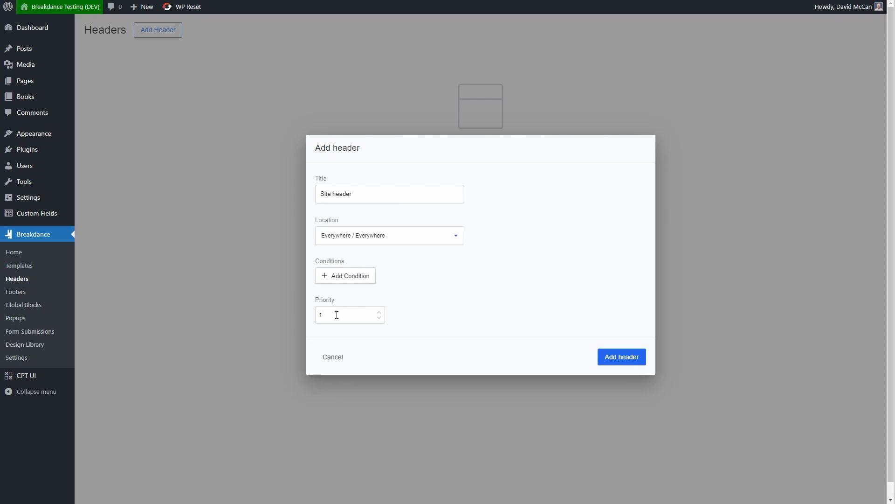
{"action": "left_click", "coordinate": [609, 360]}
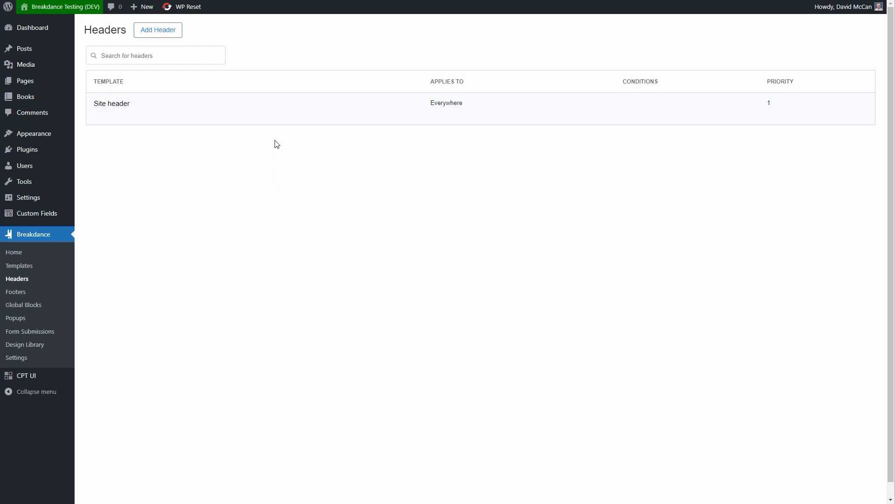
- Open the Site header in the Breakdance editor and look at its additional options and exit choices
{"action": "mouse_move", "coordinate": [246, 106]}
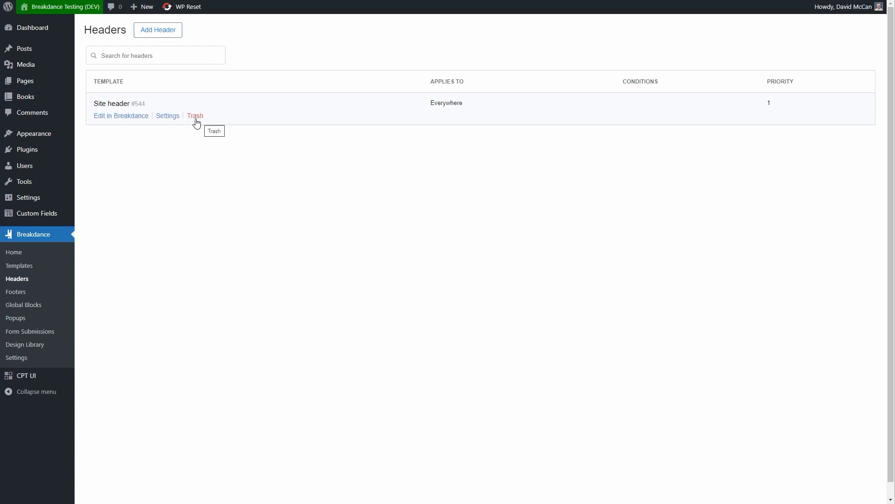
{"action": "left_click", "coordinate": [112, 117]}
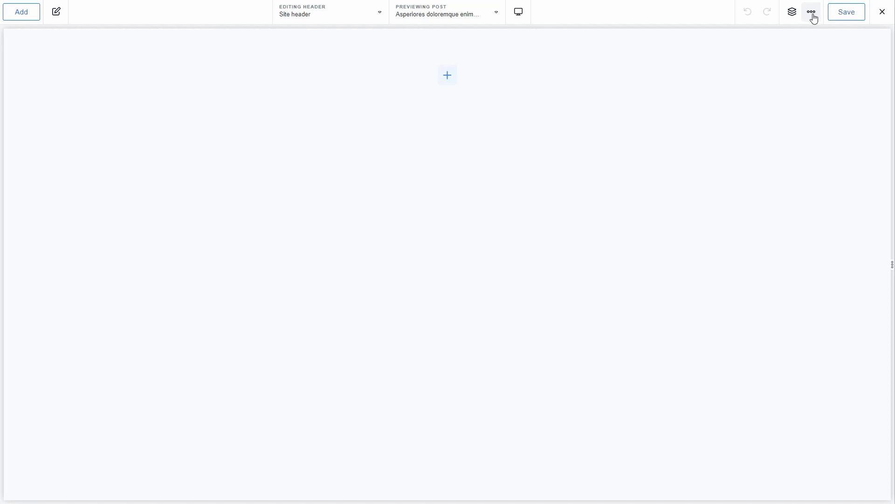
{"action": "left_click", "coordinate": [812, 14]}
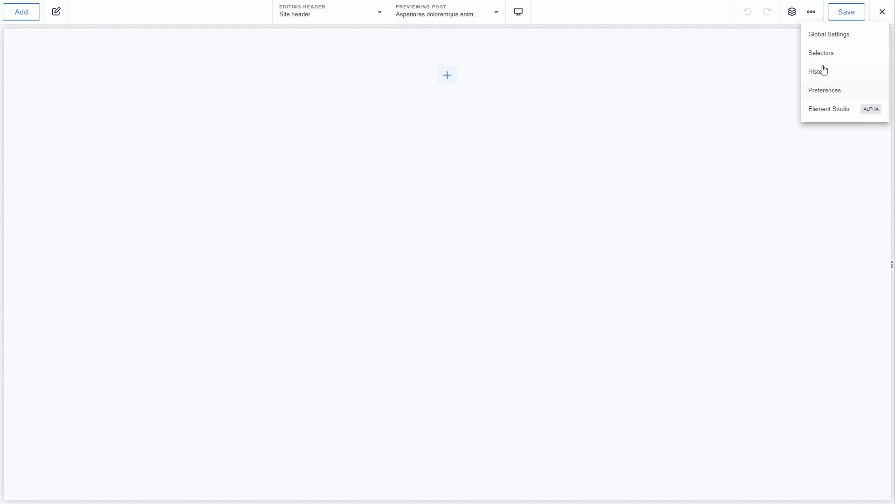
{"action": "left_click", "coordinate": [883, 14]}
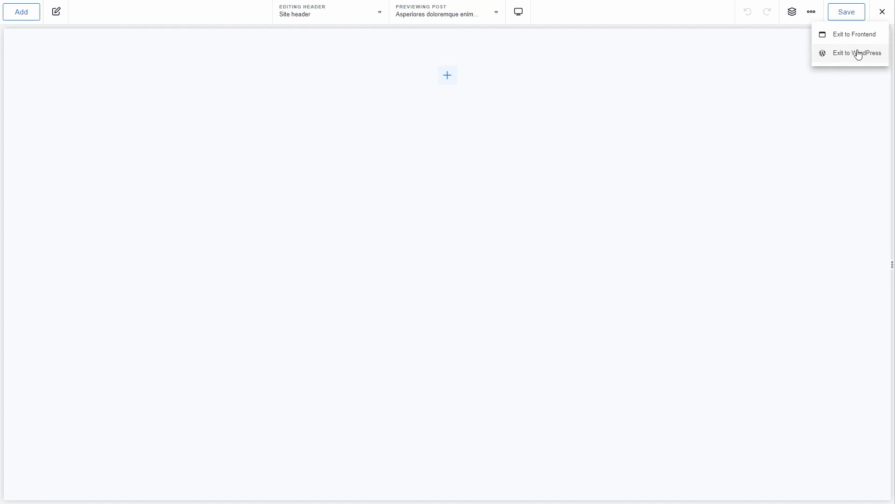
- Show the elements that can be added and browse through the list from the Basic and Blocks categories onward
{"action": "left_click", "coordinate": [447, 76]}
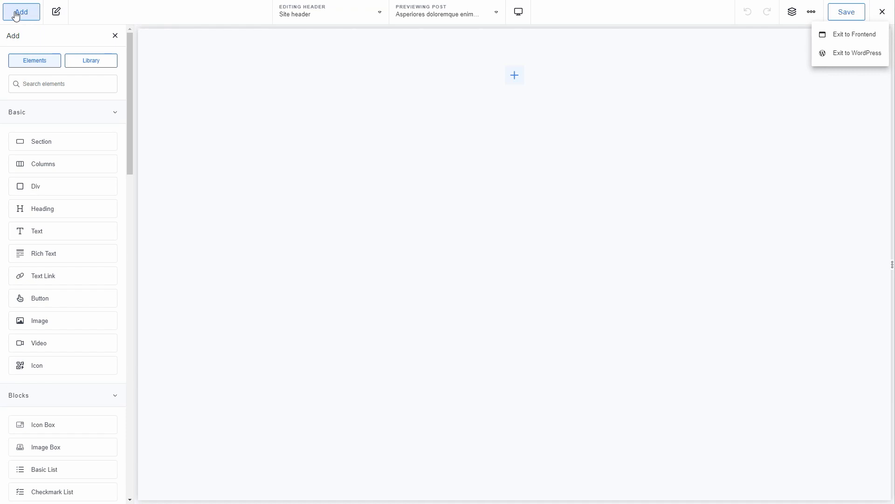
{"action": "left_click_drag", "start_coordinate": [130, 58], "coordinate": [146, 76]}
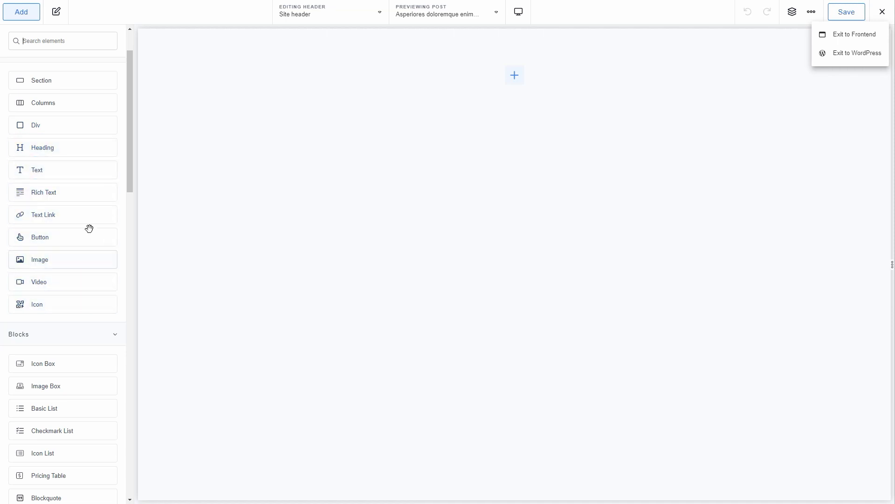
{"action": "left_click_drag", "start_coordinate": [127, 156], "coordinate": [124, 219]}
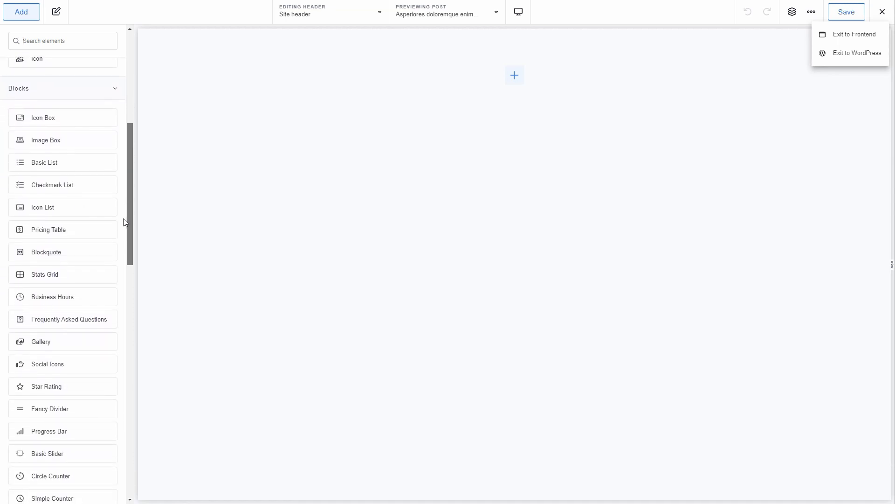
{"action": "left_click_drag", "start_coordinate": [123, 218], "coordinate": [168, 458]}
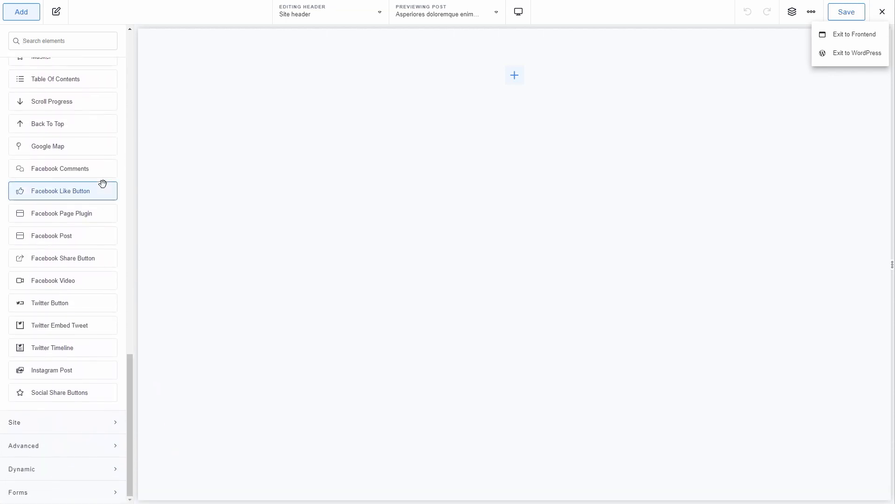
- Look through the elements offered in the Site and Advanced categories
{"action": "left_click", "coordinate": [116, 426]}
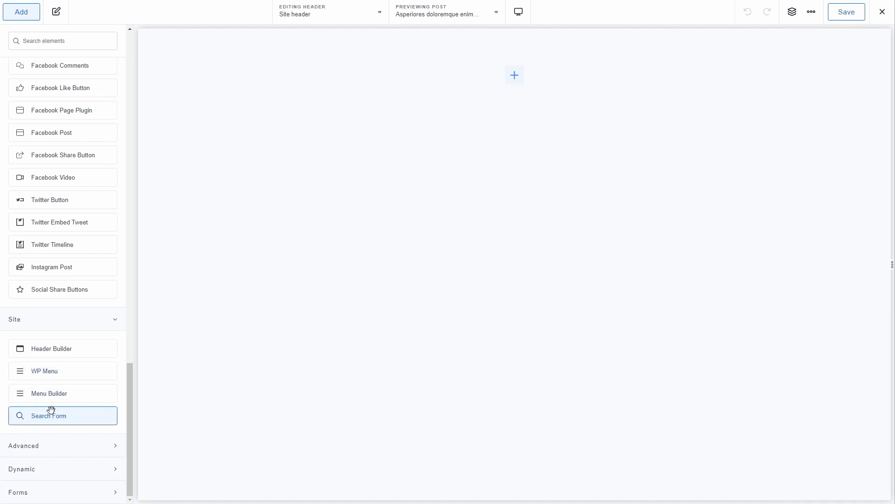
{"action": "left_click", "coordinate": [55, 319]}
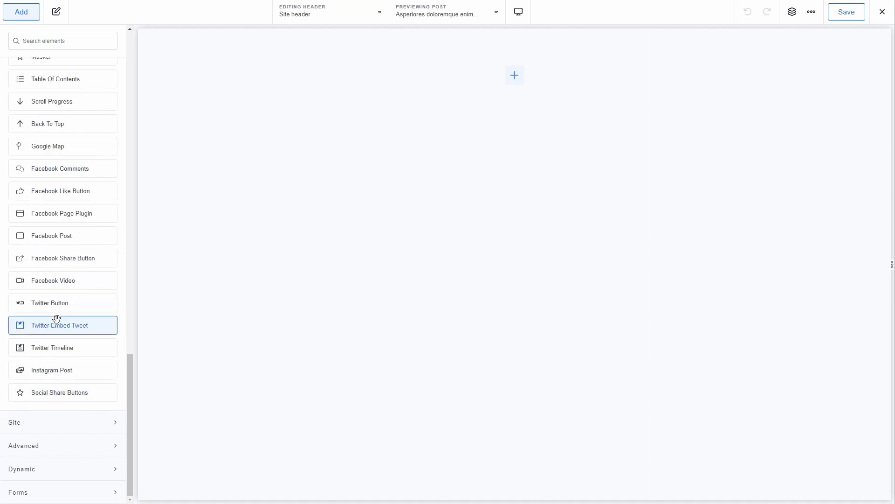
{"action": "left_click", "coordinate": [74, 446]}
{"action": "scroll", "coordinate": [102, 409], "scroll_direction": "down", "scroll_amount": 2}
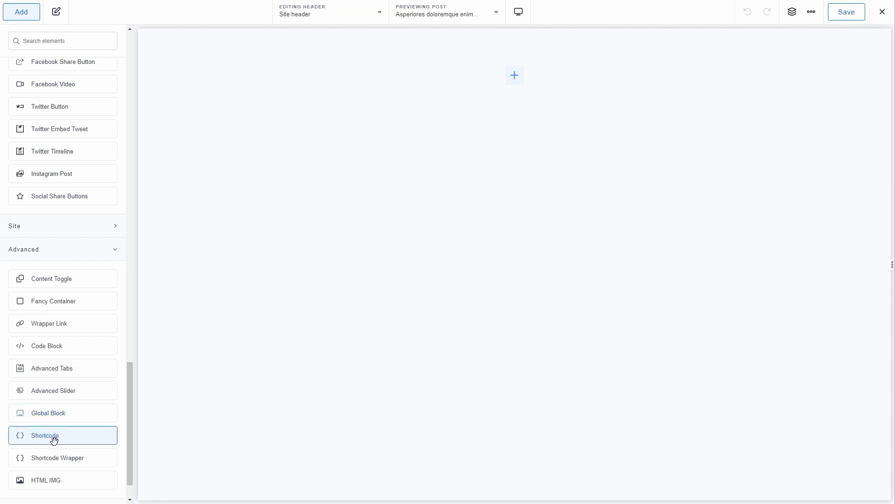
{"action": "scroll", "coordinate": [70, 449], "scroll_direction": "down", "scroll_amount": 1}
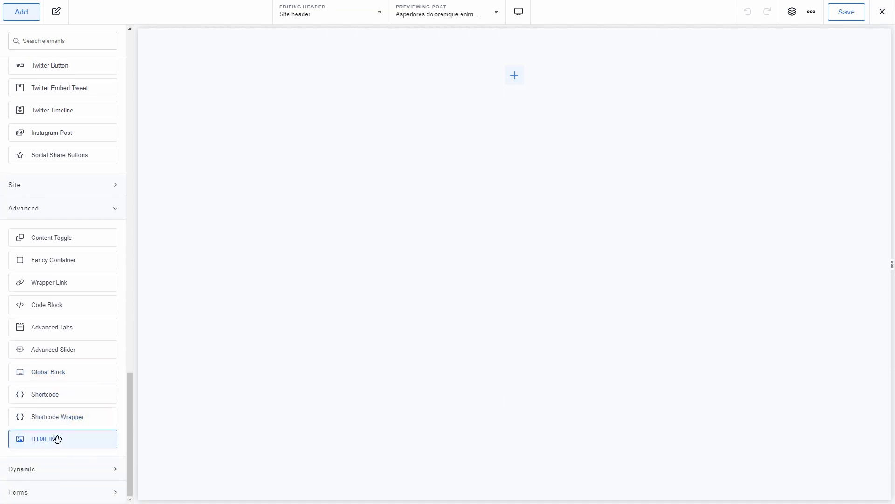
- Examine the elements in the Dynamic and Forms categories and return to the start of the element list
{"action": "left_click", "coordinate": [63, 474]}
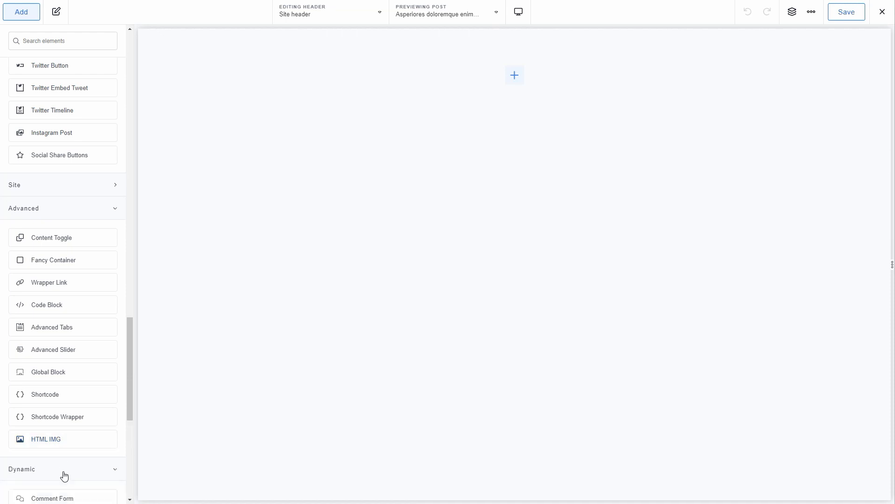
{"action": "scroll", "coordinate": [67, 471], "scroll_direction": "down", "scroll_amount": 2}
{"action": "scroll", "coordinate": [68, 469], "scroll_direction": "down", "scroll_amount": 5}
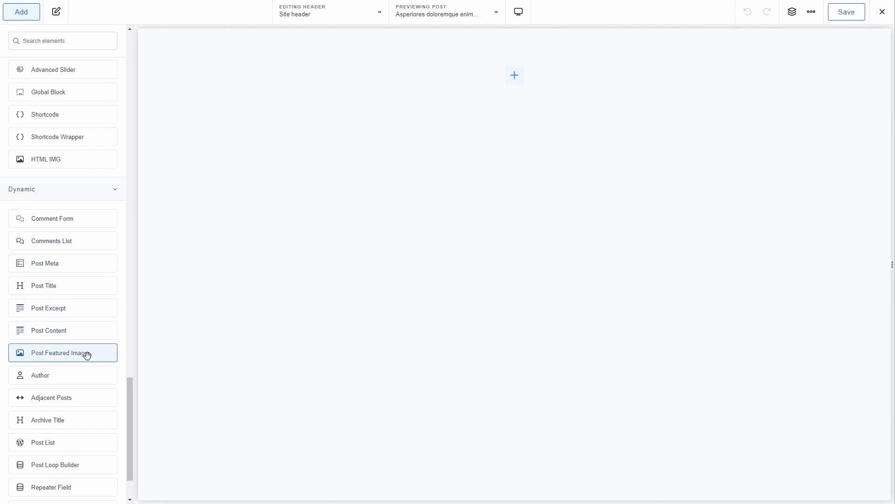
{"action": "scroll", "coordinate": [86, 354], "scroll_direction": "down", "scroll_amount": 2}
{"action": "scroll", "coordinate": [86, 354], "scroll_direction": "down", "scroll_amount": 1}
{"action": "left_click", "coordinate": [63, 489]}
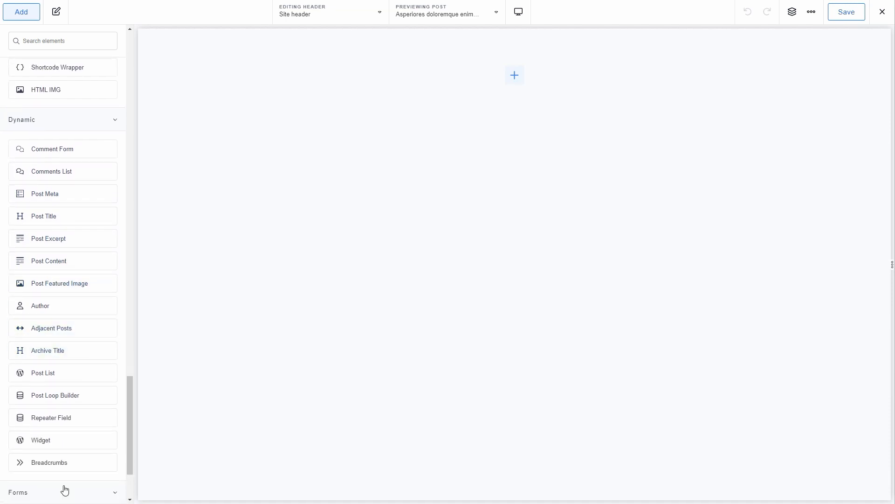
{"action": "scroll", "coordinate": [72, 433], "scroll_direction": "down", "scroll_amount": 4}
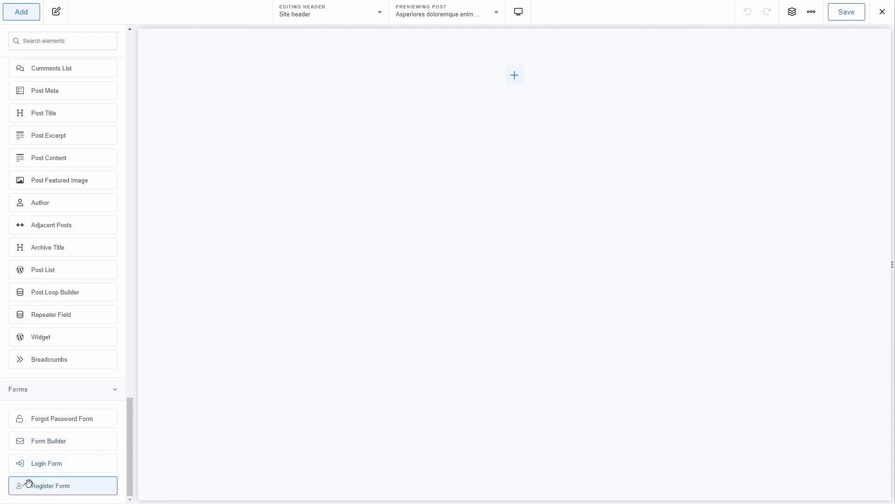
{"action": "left_click", "coordinate": [114, 392]}
{"action": "left_click_drag", "start_coordinate": [127, 407], "coordinate": [124, 31]}
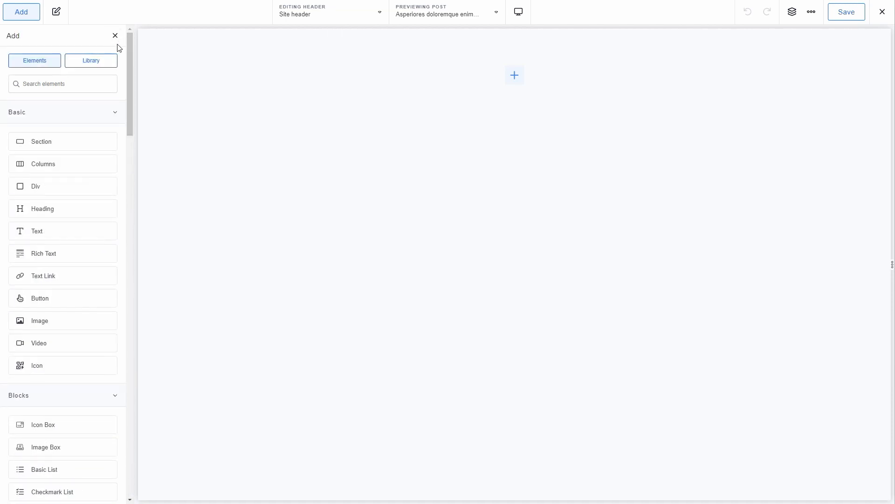
- Open the design library and show the Headers page of the Samba design set
{"action": "left_click", "coordinate": [87, 63]}
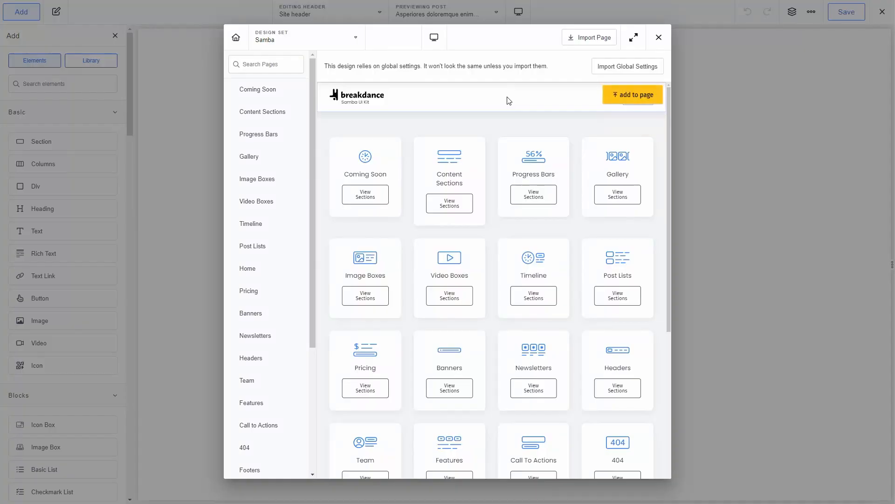
{"action": "scroll", "coordinate": [254, 266], "scroll_direction": "down", "scroll_amount": 3}
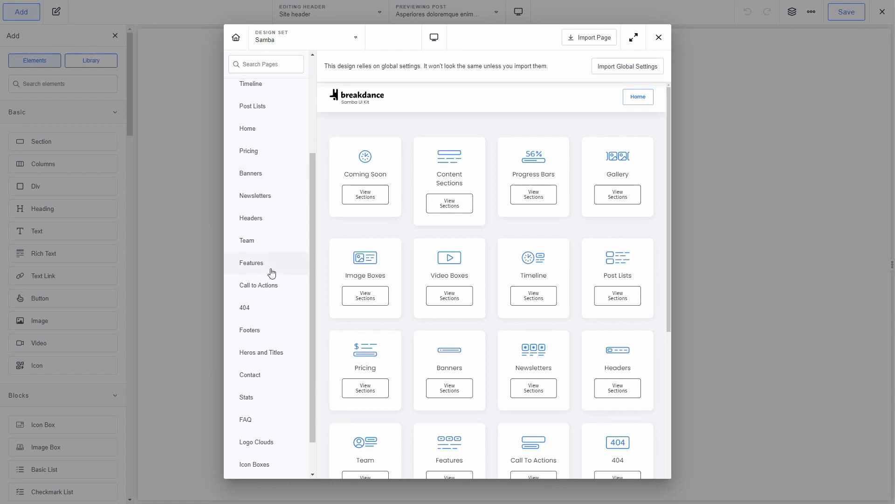
{"action": "scroll", "coordinate": [250, 180], "scroll_direction": "down", "scroll_amount": 1}
{"action": "left_click", "coordinate": [251, 179]}
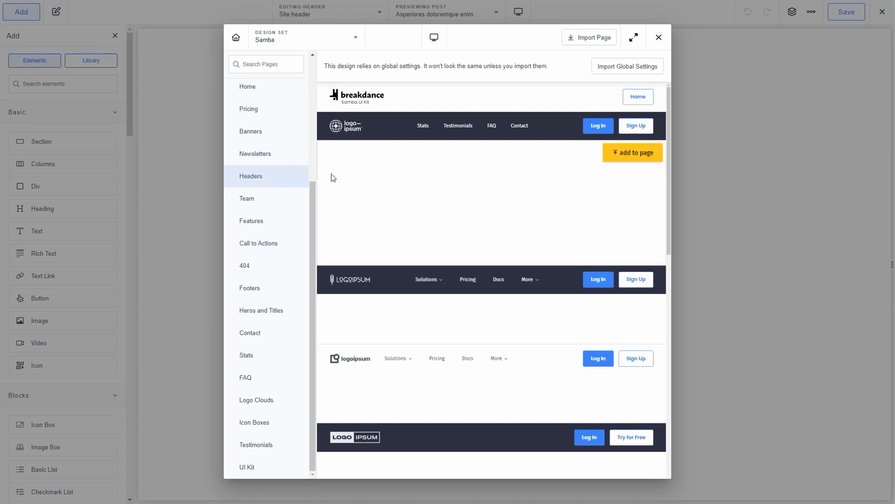
- Look through the Samba header designs and add the first one, with the breakdance logo and Home button, to the page
{"action": "scroll", "coordinate": [330, 176], "scroll_direction": "down", "scroll_amount": 4}
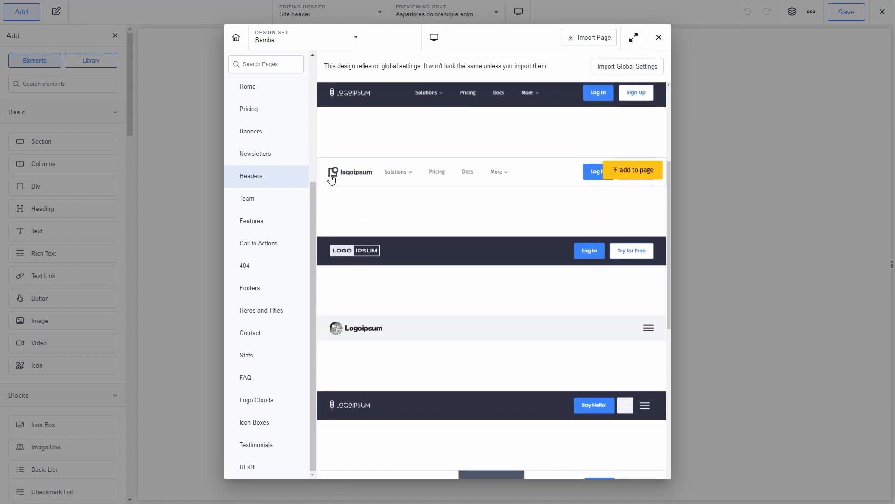
{"action": "scroll", "coordinate": [331, 179], "scroll_direction": "down", "scroll_amount": 8}
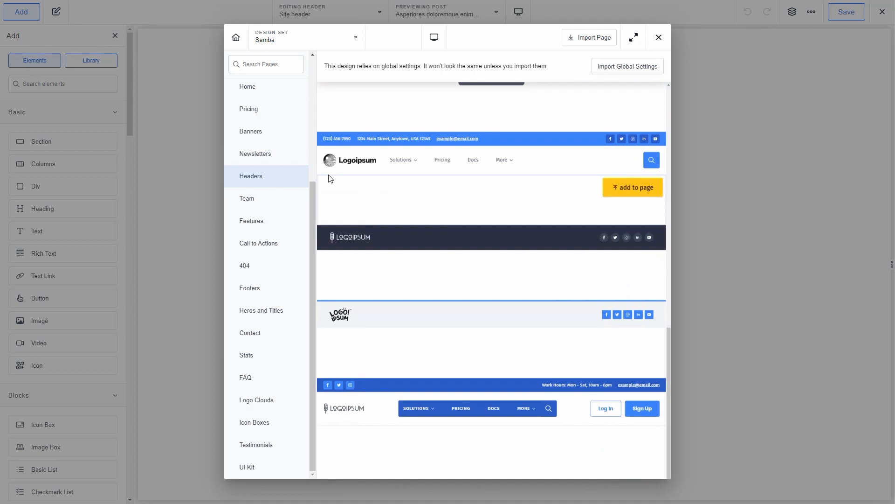
{"action": "scroll", "coordinate": [330, 178], "scroll_direction": "down", "scroll_amount": 1}
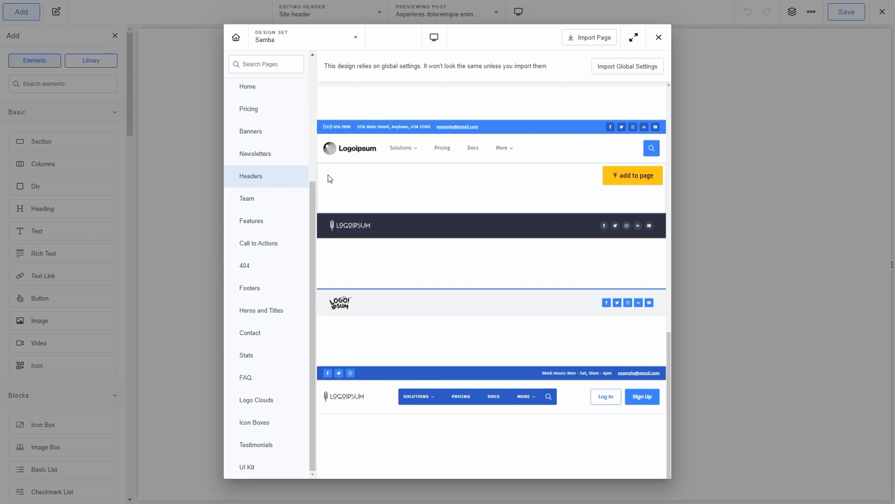
{"action": "scroll", "coordinate": [330, 178], "scroll_direction": "up", "scroll_amount": 9}
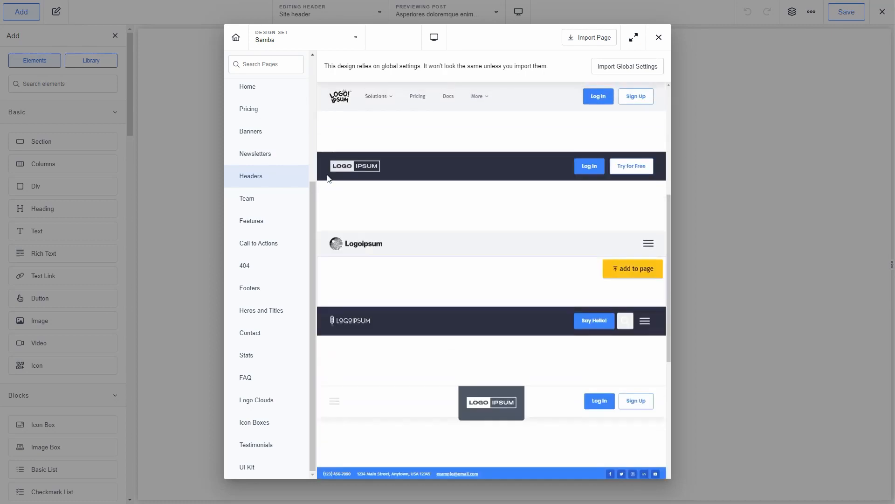
{"action": "scroll", "coordinate": [329, 178], "scroll_direction": "up", "scroll_amount": 4}
{"action": "mouse_move", "coordinate": [326, 178]}
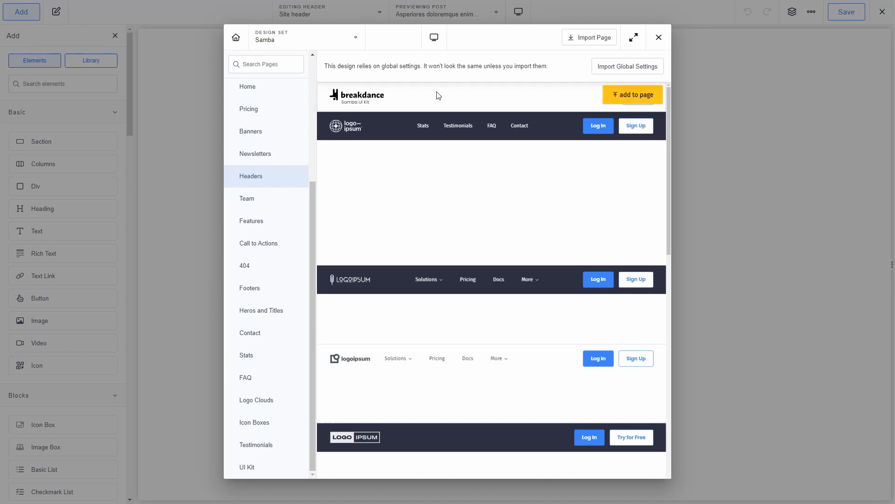
{"action": "left_click", "coordinate": [633, 95]}
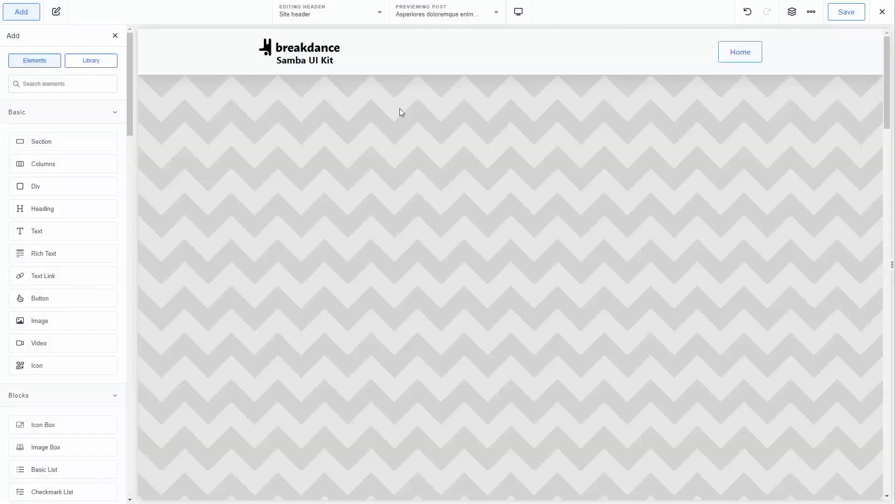
- Add a WP Menu element to the header and delete the Home button that came with the design
{"action": "left_click", "coordinate": [391, 55]}
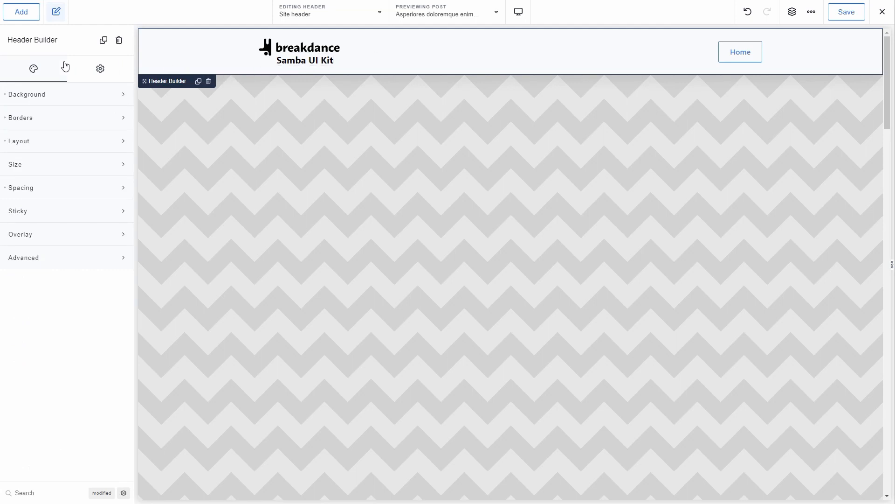
{"action": "left_click", "coordinate": [21, 11]}
{"action": "type", "text": "menu"}
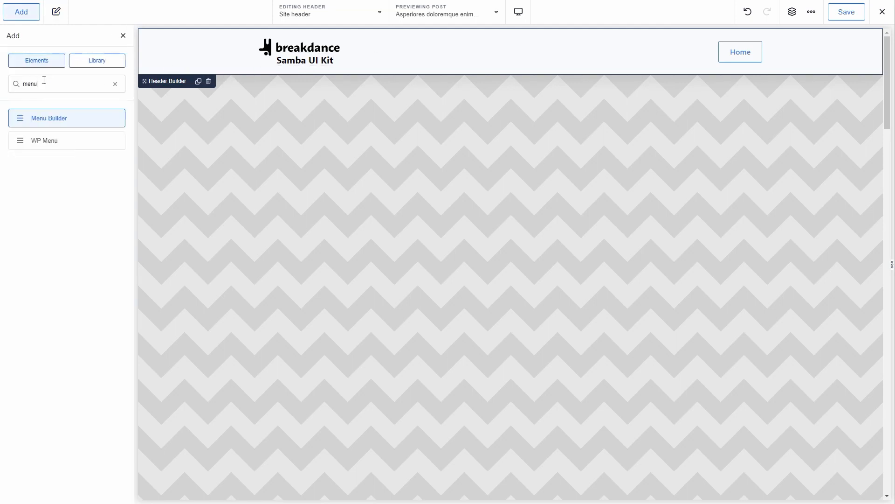
{"action": "left_click", "coordinate": [35, 143]}
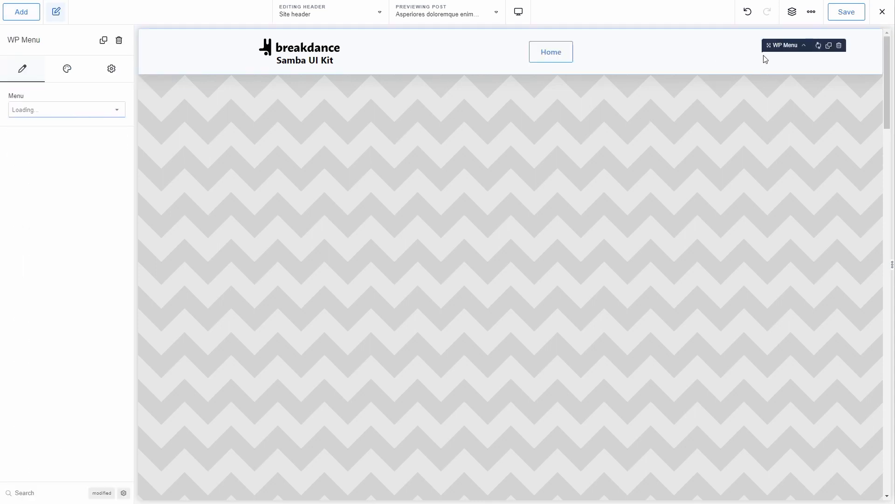
{"action": "left_click", "coordinate": [530, 55]}
{"action": "left_click", "coordinate": [551, 69]}
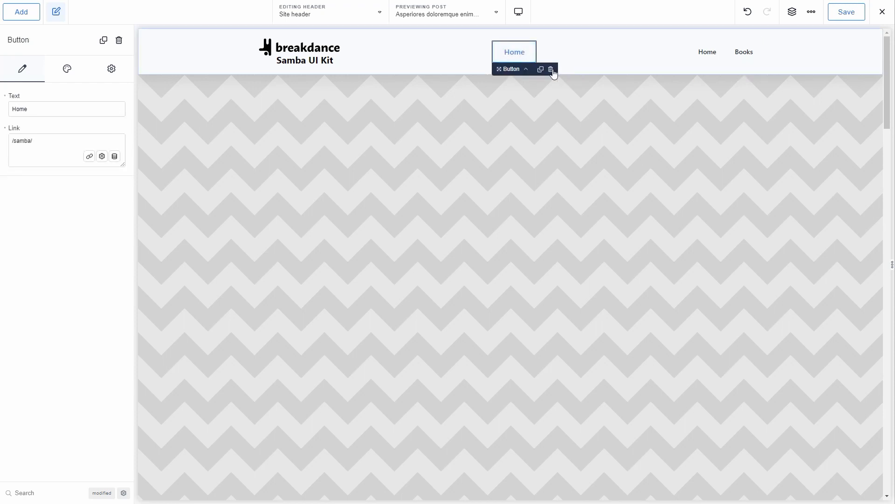
- Set the margin top and margin bottom of the empty Div in the header to 0
{"action": "left_click", "coordinate": [504, 58]}
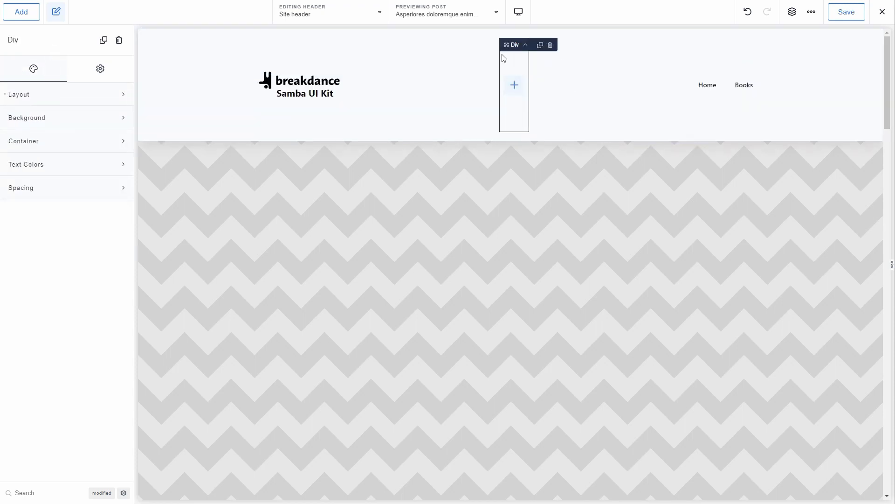
{"action": "left_click", "coordinate": [122, 96]}
{"action": "left_click", "coordinate": [76, 290]}
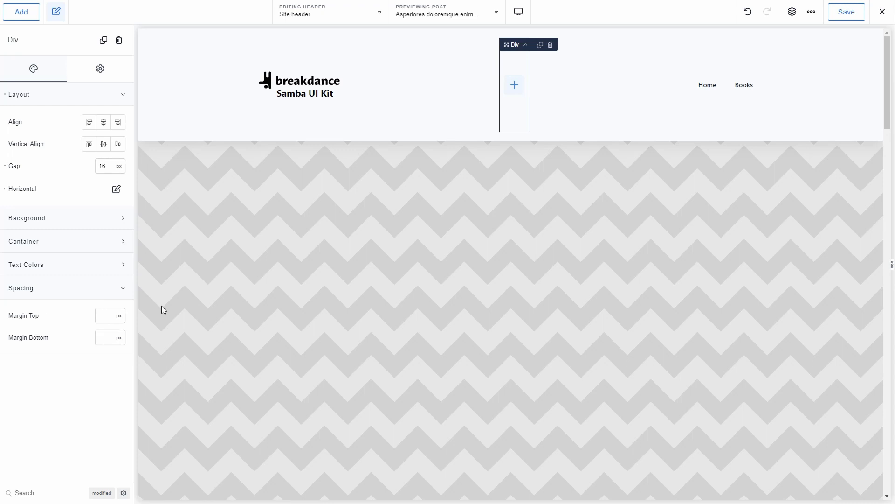
{"action": "left_click", "coordinate": [102, 315]}
{"action": "type", "text": "0"}
{"action": "left_click", "coordinate": [102, 338]}
{"action": "type", "text": "0"}
- Show the page structure and set the Header Builder's top and bottom padding to 10 px
{"action": "left_click", "coordinate": [288, 42]}
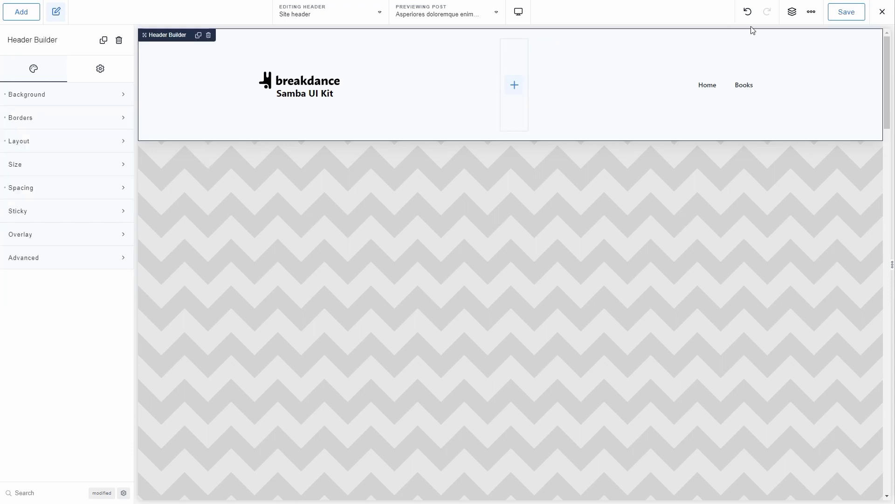
{"action": "left_click", "coordinate": [793, 14]}
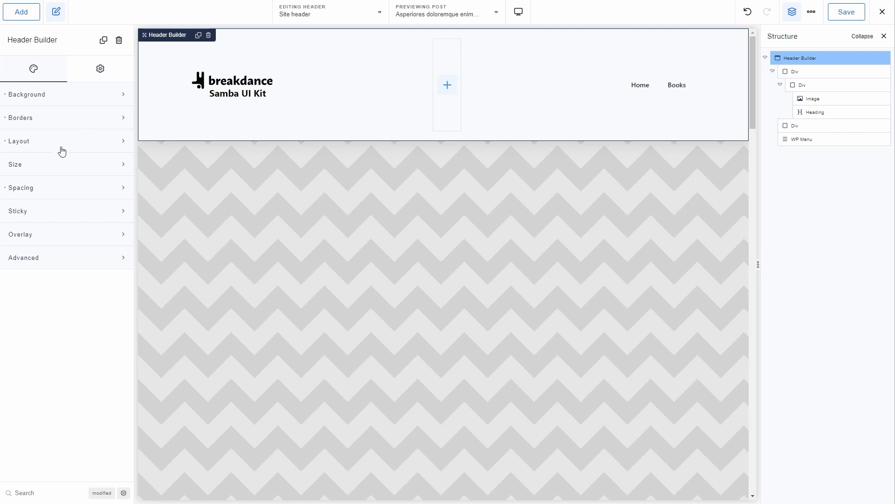
{"action": "left_click", "coordinate": [68, 189]}
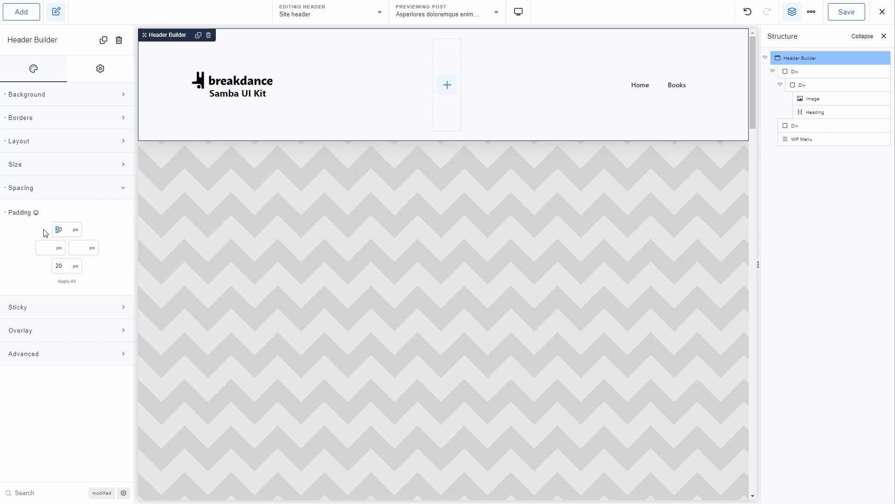
{"action": "type", "text": "1"}
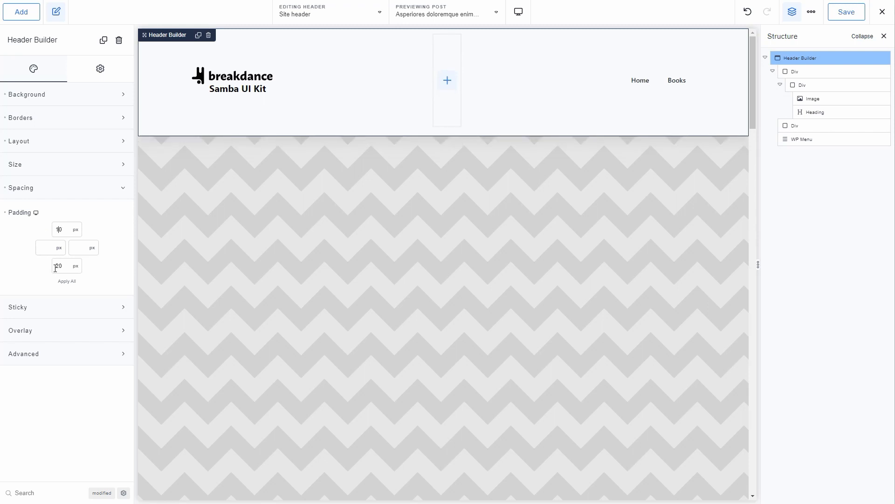
{"action": "left_click_drag", "start_coordinate": [59, 265], "coordinate": [43, 264]}
{"action": "type", "text": "1"}
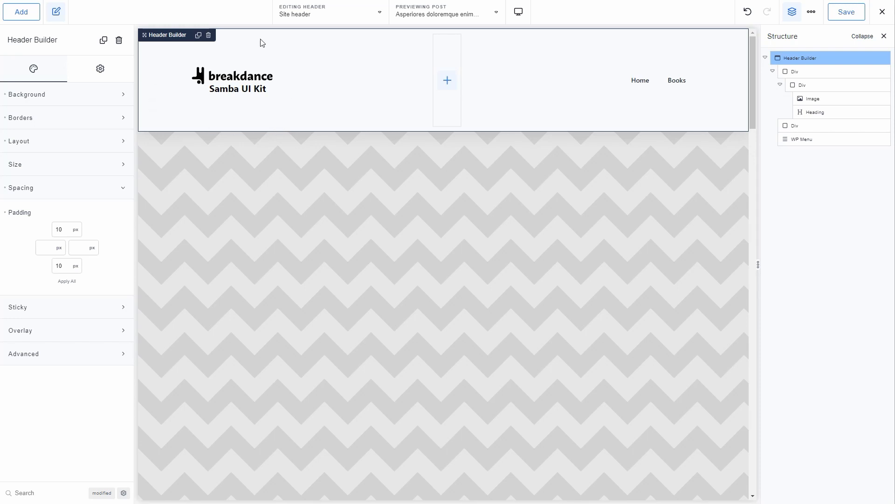
- Change the "Samba UI Kit" heading text to "Breakdance Testing" and delete the breakdance logo image above it
{"action": "left_click", "coordinate": [249, 92]}
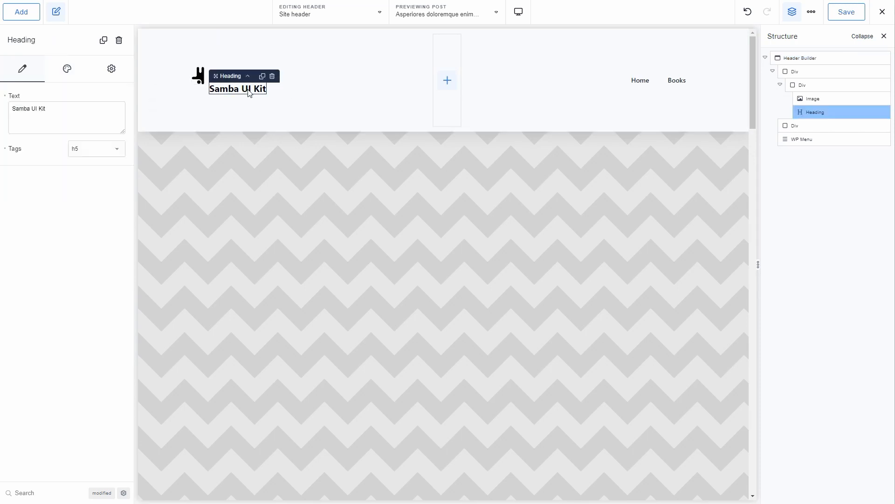
{"action": "double_click", "coordinate": [249, 91]}
{"action": "left_click", "coordinate": [214, 92]}
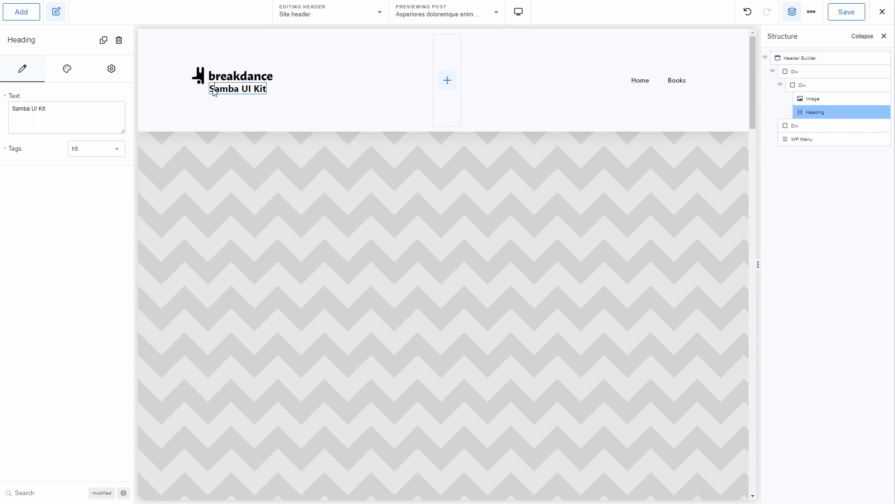
{"action": "double_click", "coordinate": [46, 108]}
{"action": "triple_click", "coordinate": [53, 107]}
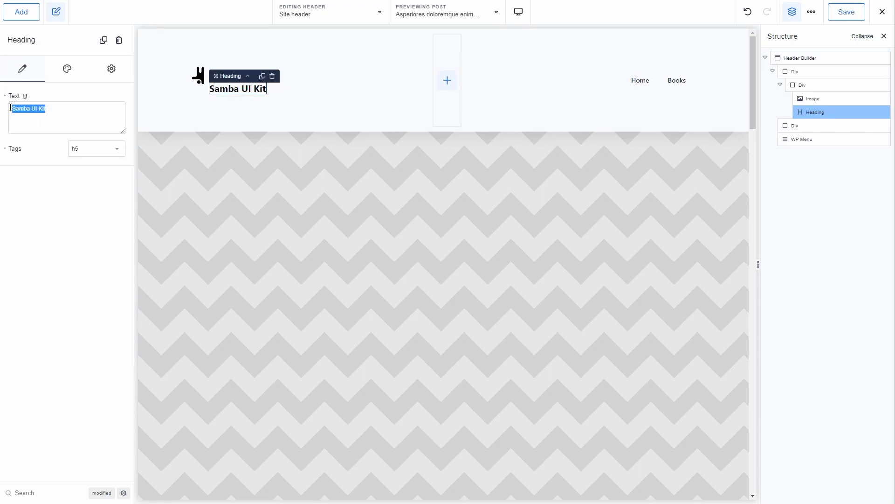
{"action": "type", "text": "Breakdance Testing"}
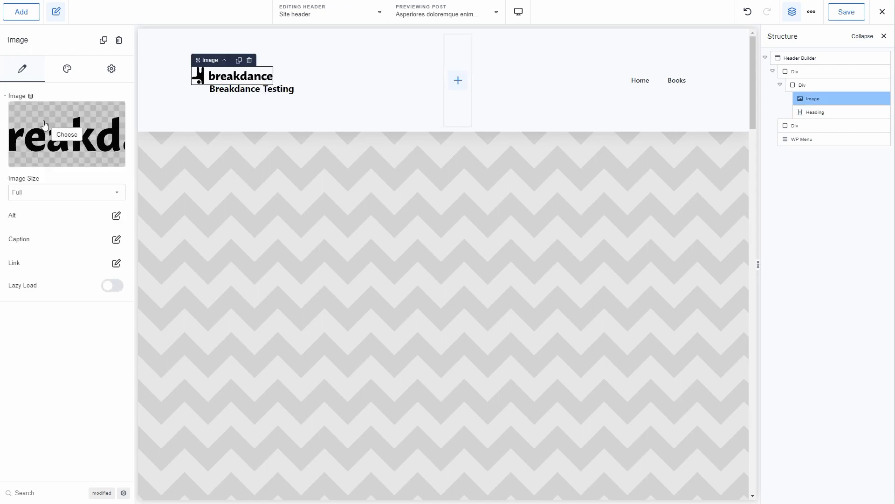
{"action": "left_click", "coordinate": [120, 40]}
- Change the tag of the "Breakdance Testing" heading to a larger heading level
{"action": "left_click", "coordinate": [226, 83]}
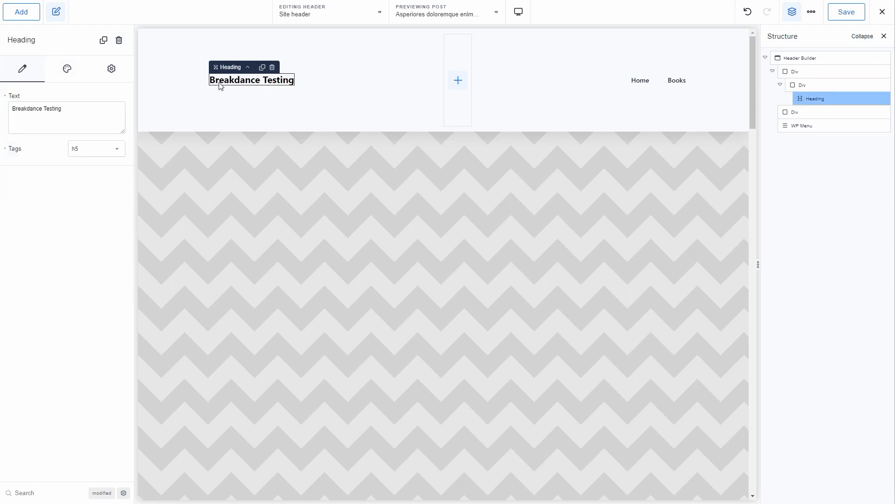
{"action": "left_click", "coordinate": [98, 148]}
{"action": "left_click", "coordinate": [99, 149]}
{"action": "left_click", "coordinate": [349, 86]}
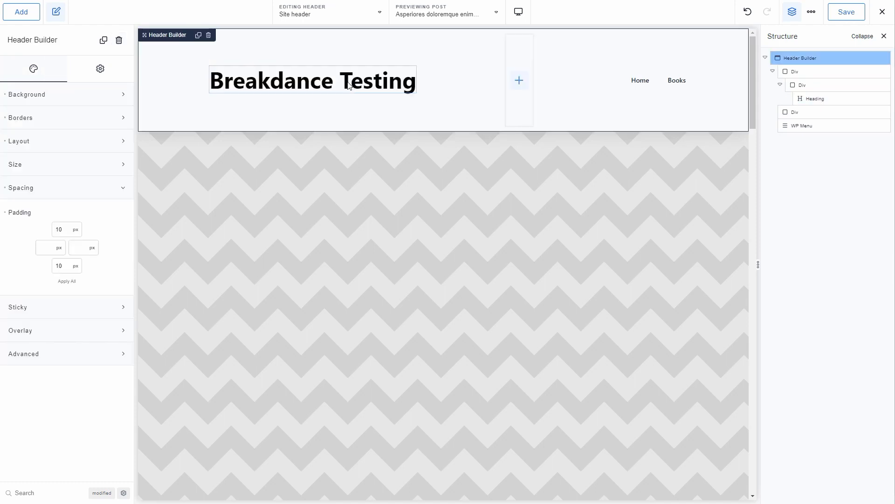
- Look through the "Breakdance Testing" heading's content settings and its size and typography options
{"action": "left_click", "coordinate": [349, 85]}
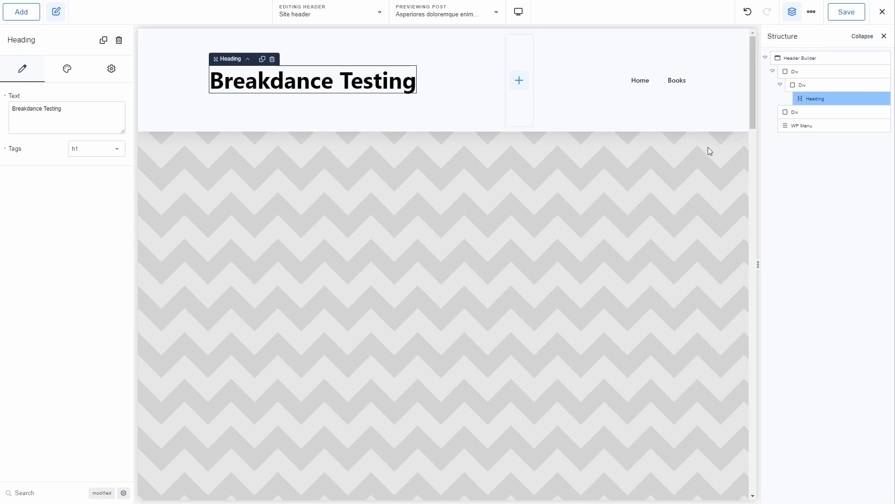
{"action": "left_click", "coordinate": [67, 69]}
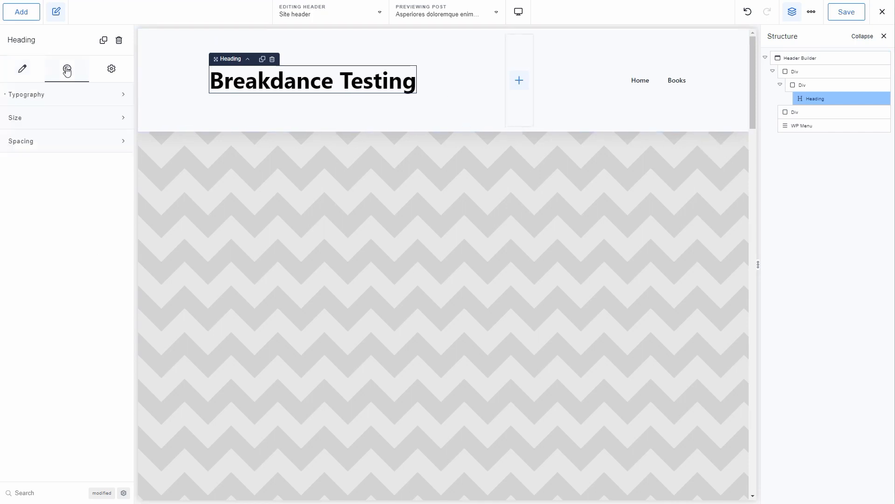
{"action": "left_click", "coordinate": [23, 70]}
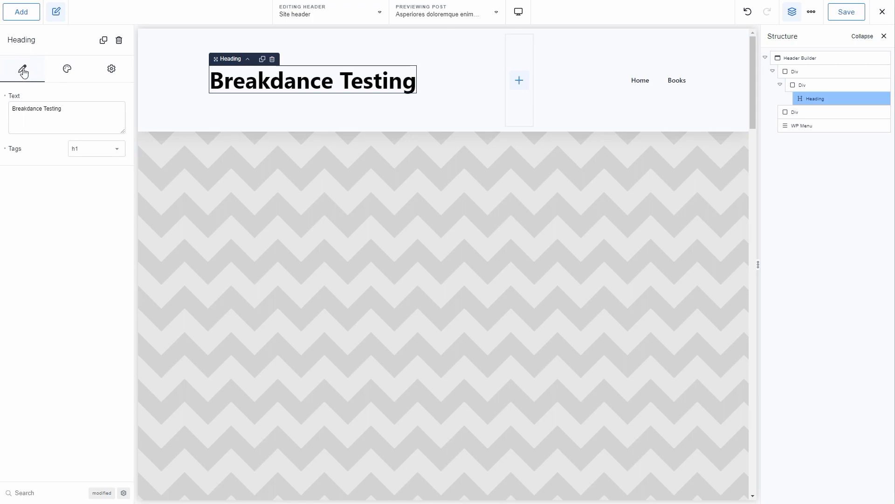
{"action": "left_click", "coordinate": [67, 69]}
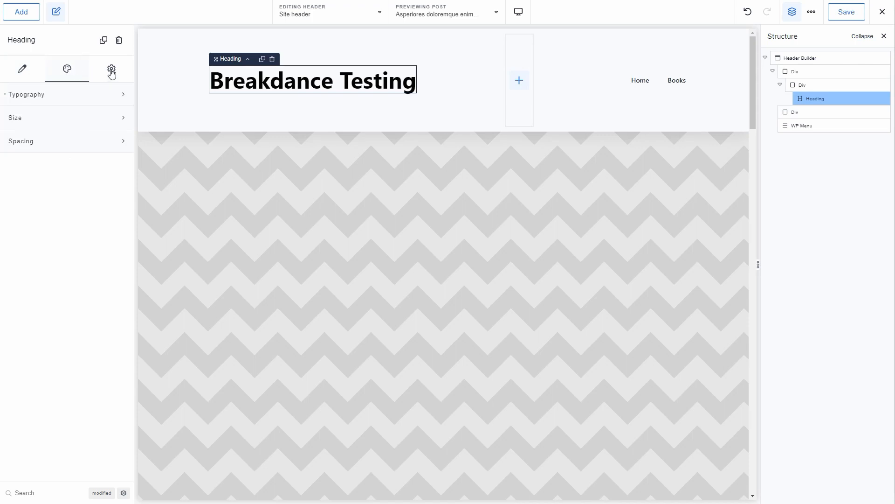
{"action": "left_click", "coordinate": [49, 119]}
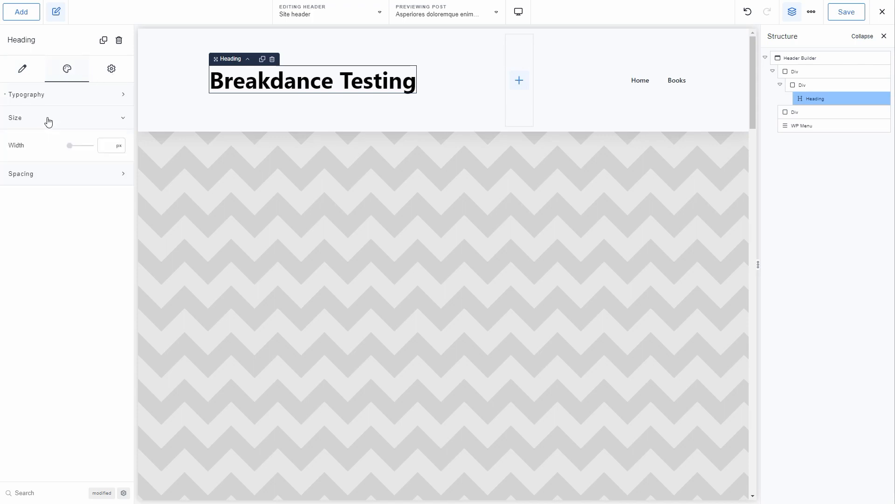
{"action": "left_click", "coordinate": [48, 95]}
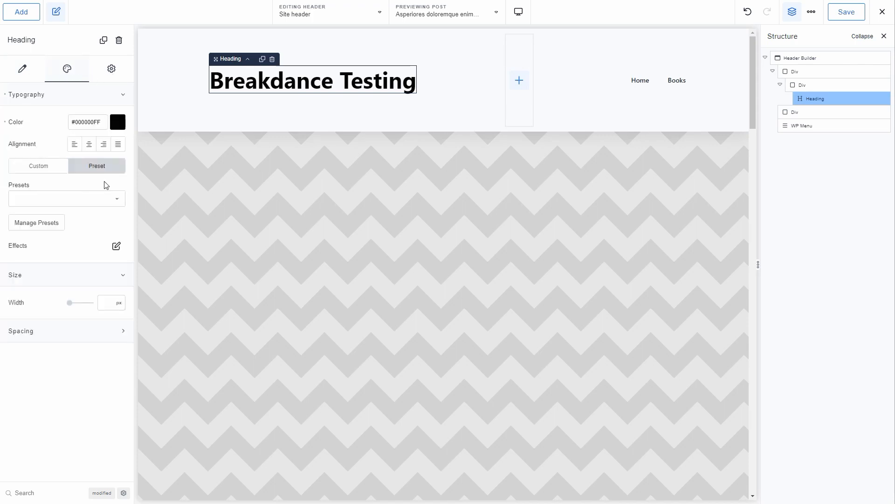
- Change the tag of the "Breakdance Testing" heading to h6
{"action": "left_click", "coordinate": [22, 69]}
{"action": "left_click", "coordinate": [89, 152]}
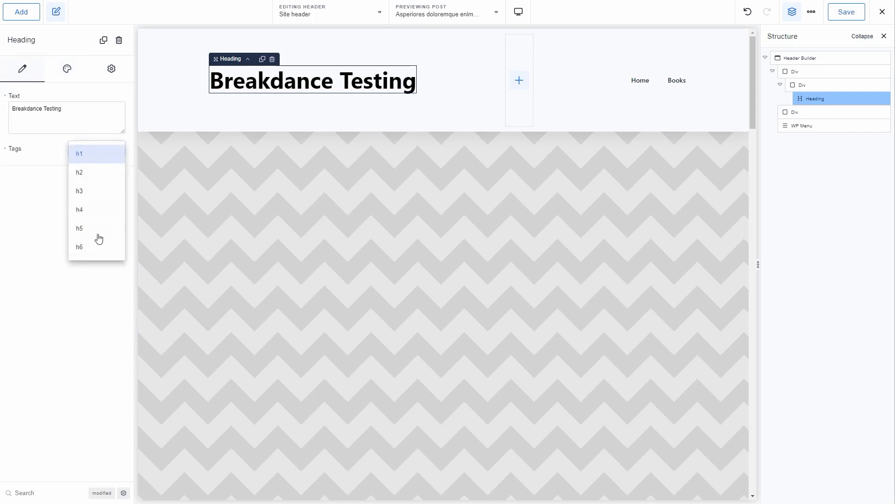
{"action": "left_click", "coordinate": [92, 251]}
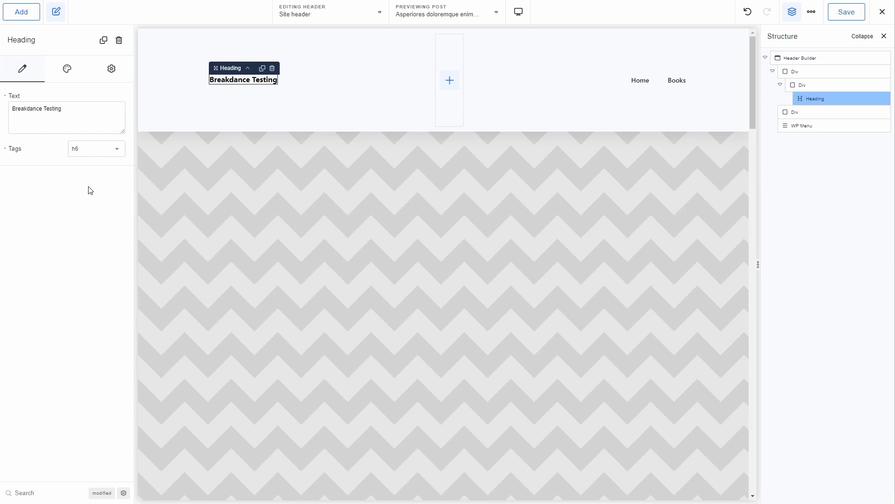
{"action": "left_click", "coordinate": [100, 150]}
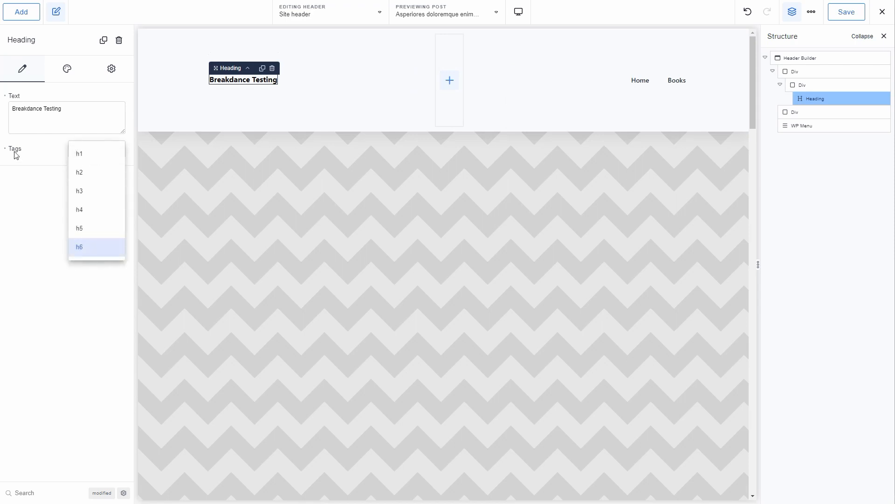
- Delete the heading and add a Text element reading "Breakdance Testing" in its place in the inner Div
{"action": "left_click", "coordinate": [273, 69]}
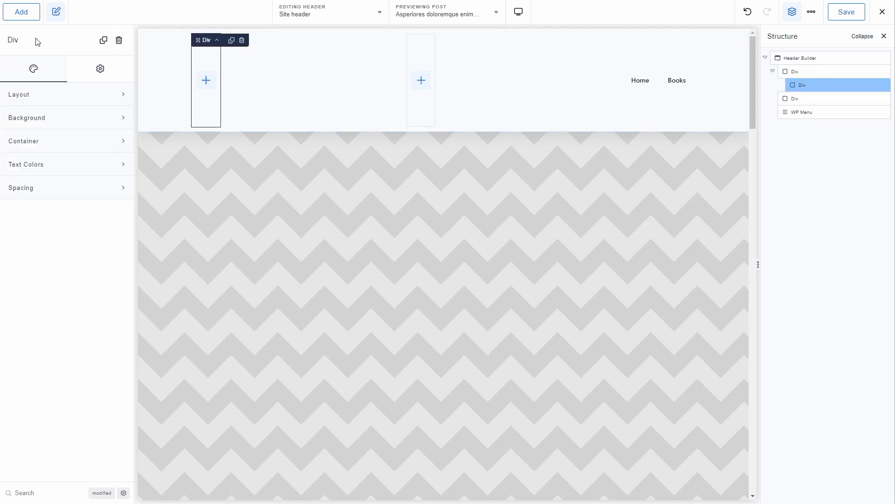
{"action": "left_click", "coordinate": [21, 12]}
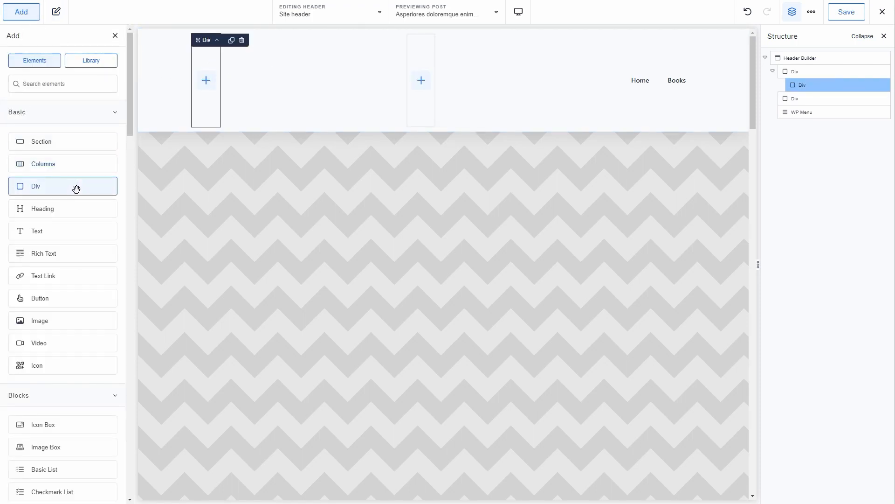
{"action": "left_click", "coordinate": [35, 235]}
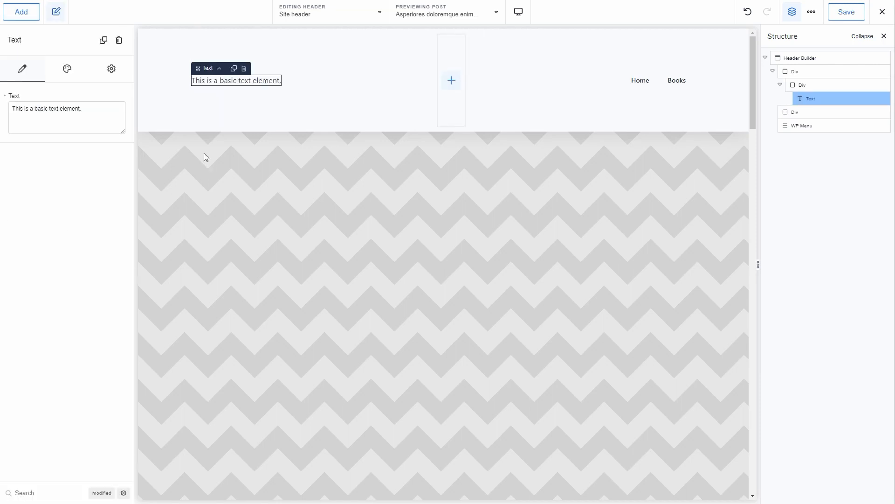
{"action": "triple_click", "coordinate": [81, 118]}
{"action": "type", "text": "B"}
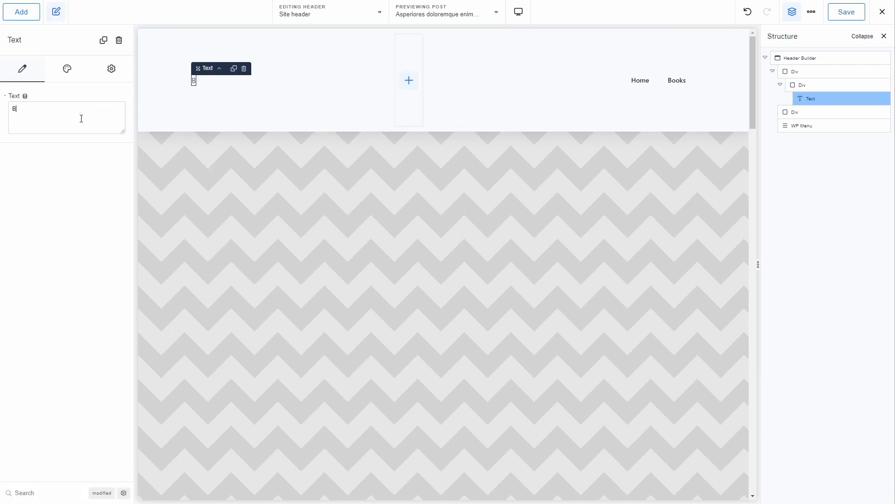
{"action": "type", "text": "eeakdance Testing"}
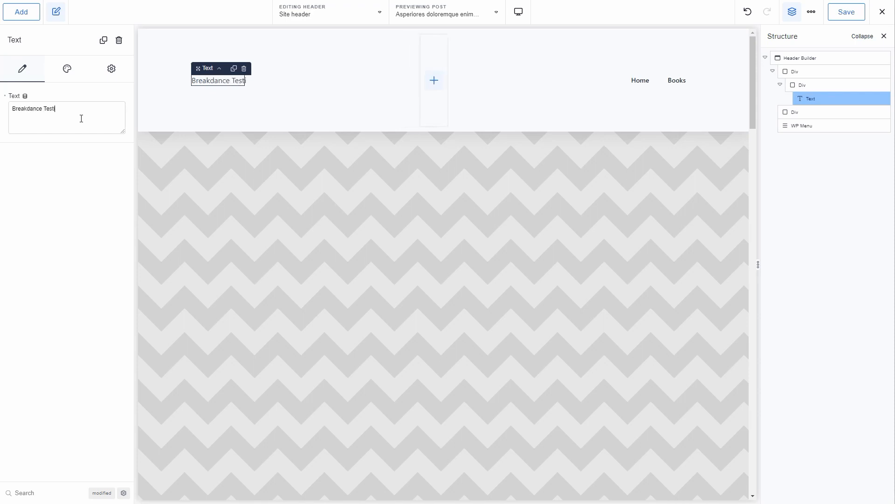
- Set the width of the "Breakdance Testing" text element to about 256 px
{"action": "left_click", "coordinate": [66, 68]}
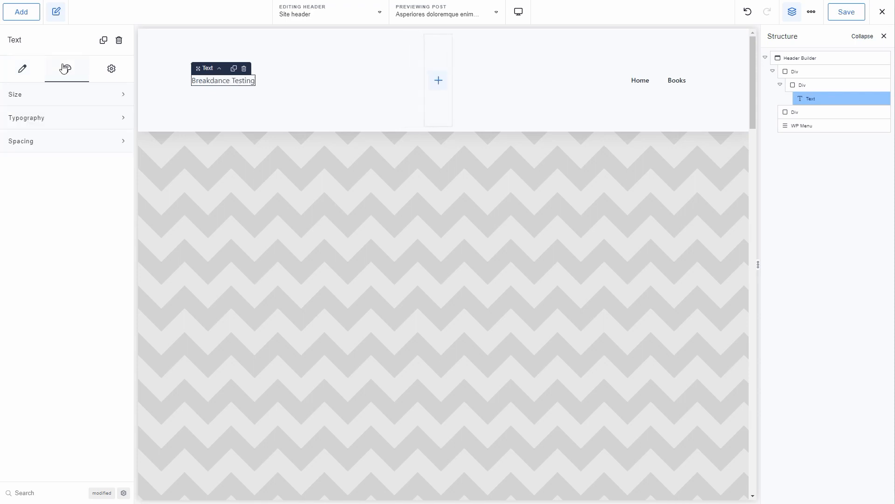
{"action": "left_click", "coordinate": [85, 95]}
{"action": "left_click", "coordinate": [108, 122]}
{"action": "type", "text": "2 "}
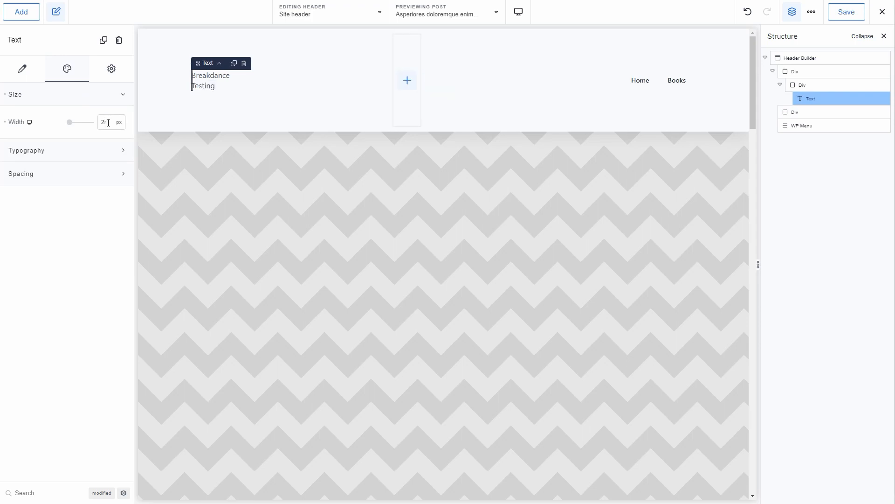
{"action": "type", "text": "rem"}
{"action": "left_click", "coordinate": [117, 122]}
{"action": "type", "text": "3"}
{"action": "left_click", "coordinate": [121, 125]}
{"action": "left_click", "coordinate": [120, 142]}
{"action": "left_click_drag", "start_coordinate": [71, 126], "coordinate": [78, 129]}
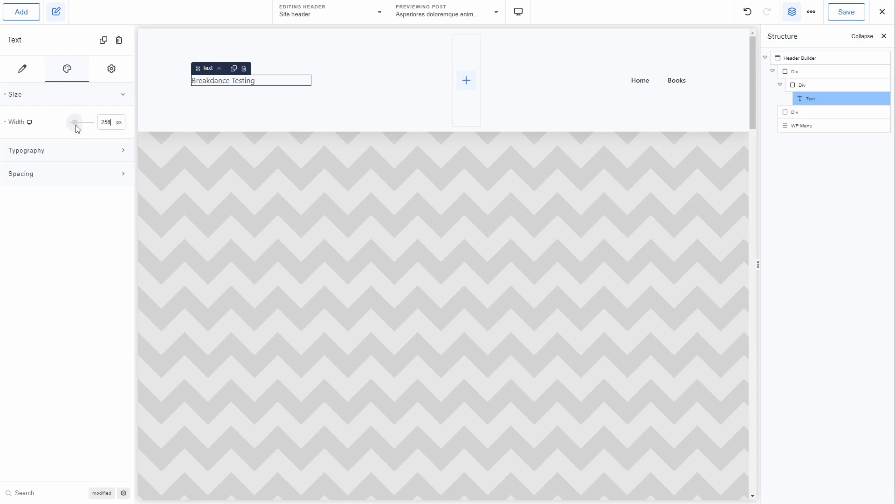
- Set the font size of the "Breakdance Testing" text to 30 px and its weight to 900
{"action": "left_click", "coordinate": [82, 99]}
{"action": "left_click", "coordinate": [123, 97]}
{"action": "left_click", "coordinate": [120, 150]}
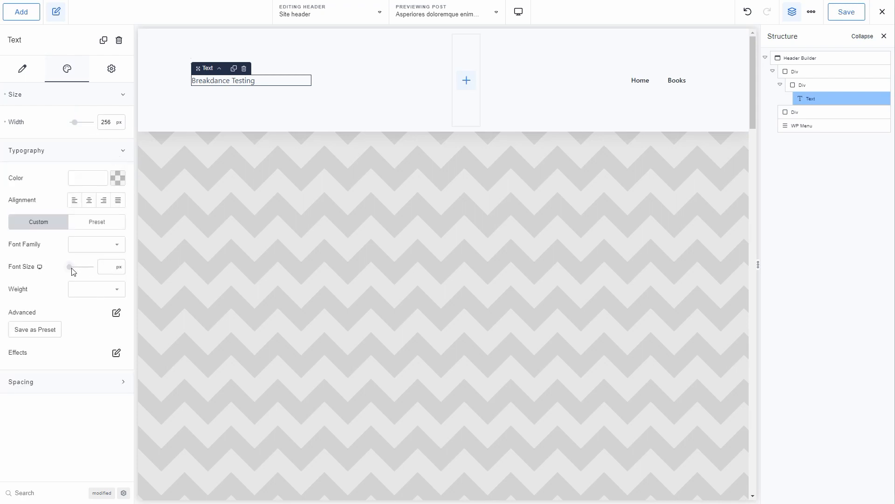
{"action": "left_click_drag", "start_coordinate": [70, 267], "coordinate": [74, 267]}
{"action": "left_click", "coordinate": [117, 289]}
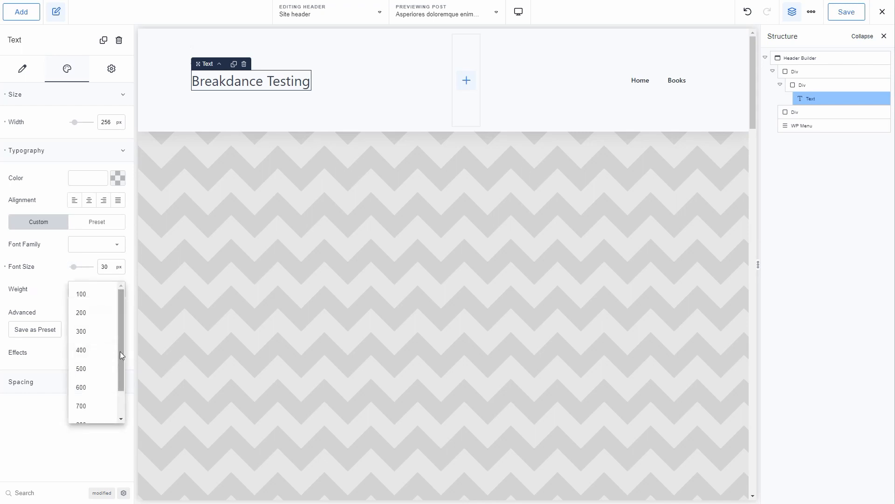
{"action": "left_click_drag", "start_coordinate": [120, 351], "coordinate": [122, 387]}
{"action": "left_click", "coordinate": [105, 411]}
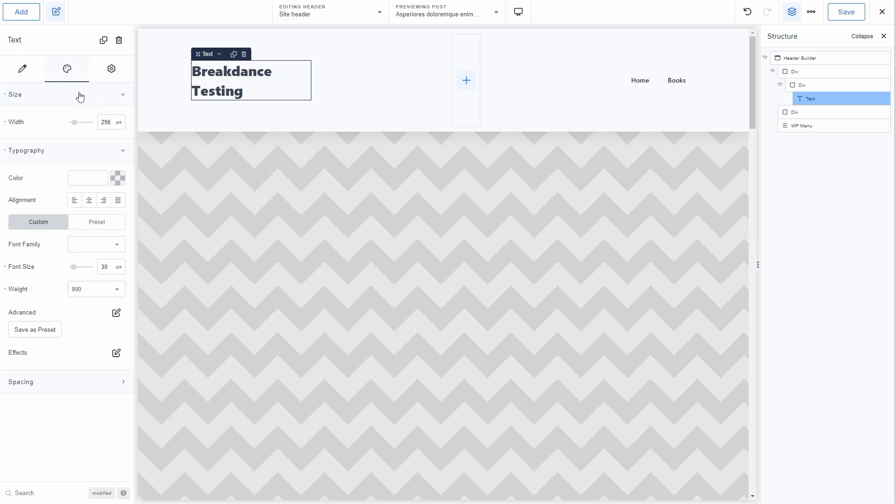
- Widen the "Breakdance Testing" text element until its text fits on one line
{"action": "left_click", "coordinate": [80, 94]}
{"action": "left_click", "coordinate": [122, 94]}
{"action": "left_click_drag", "start_coordinate": [74, 122], "coordinate": [74, 122]}
{"action": "left_click", "coordinate": [169, 114]}
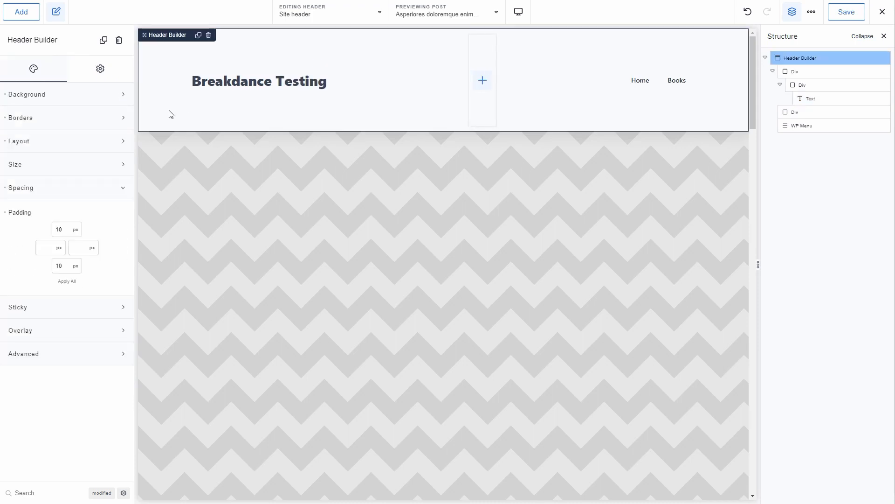
- Check the gap of the header's empty middle Div, and save the header and exit the builder
{"action": "left_click", "coordinate": [479, 111]}
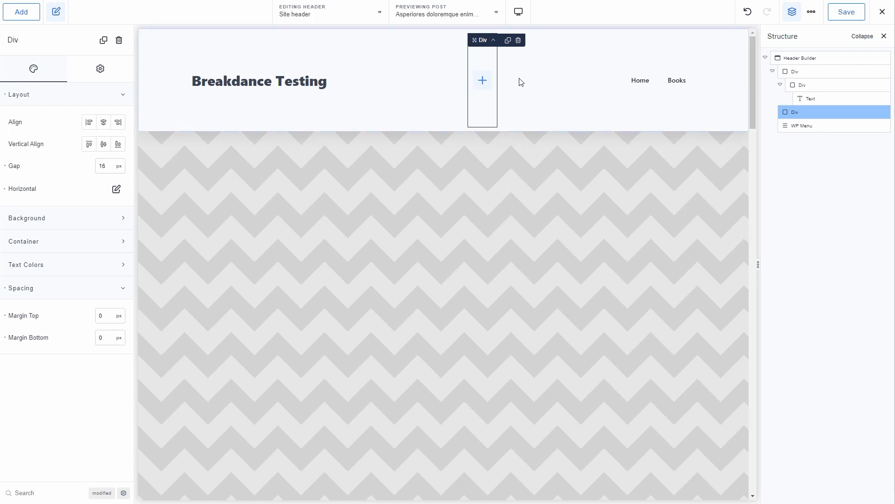
{"action": "left_click_drag", "start_coordinate": [108, 167], "coordinate": [88, 167]}
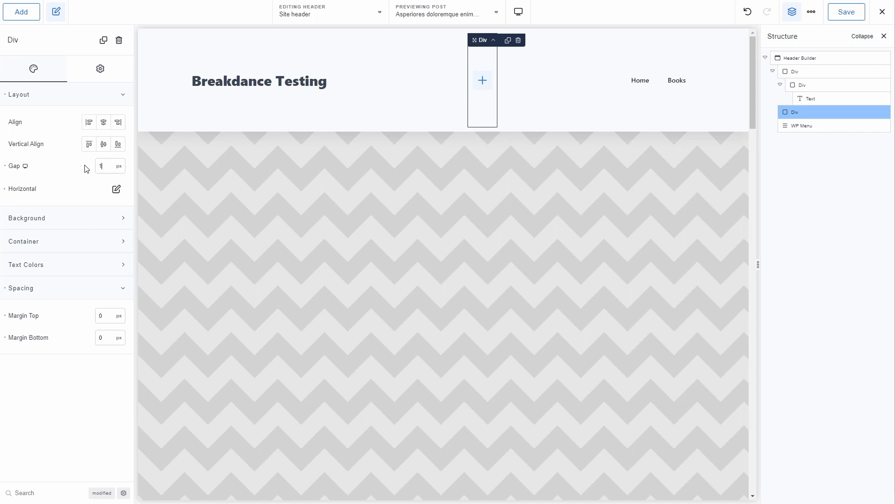
{"action": "left_click", "coordinate": [842, 16]}
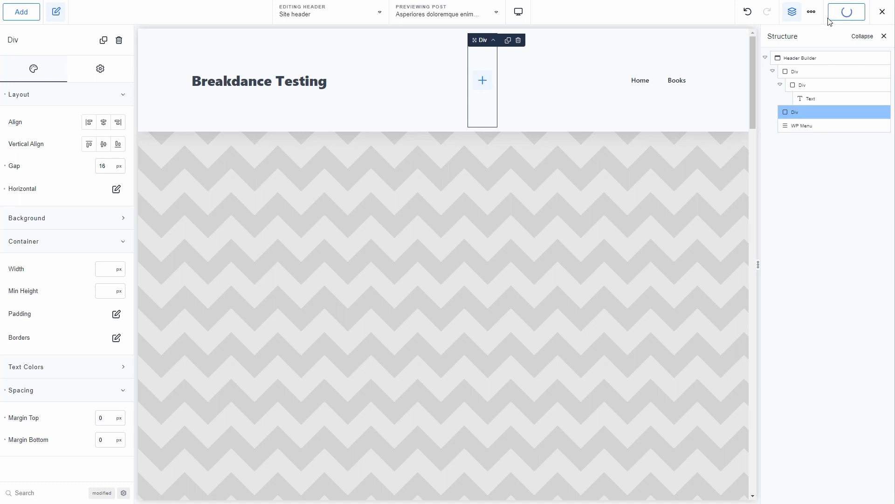
{"action": "left_click", "coordinate": [883, 11]}
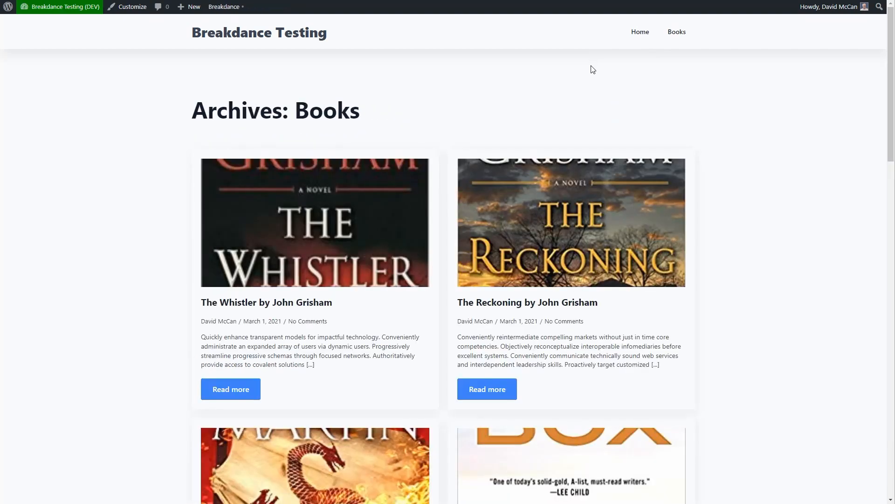
- Check the site's archive pages with the new header, and open the Breakdance Footers page in the WordPress dashboard
{"action": "scroll", "coordinate": [592, 73], "scroll_direction": "down", "scroll_amount": 9}
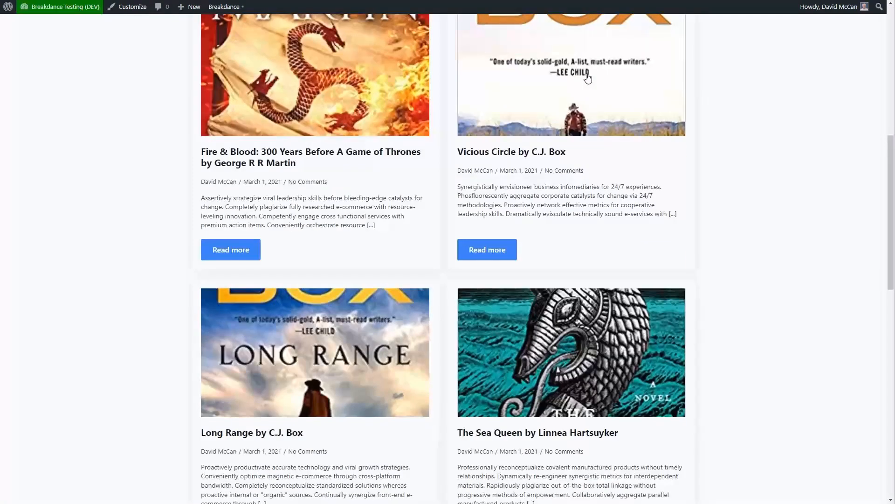
{"action": "scroll", "coordinate": [588, 78], "scroll_direction": "up", "scroll_amount": 9}
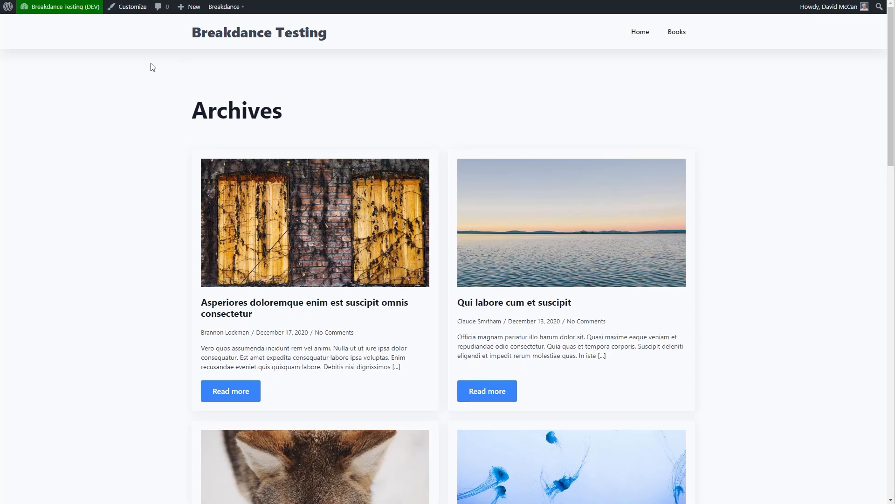
{"action": "mouse_move", "coordinate": [68, 13]}
{"action": "left_click", "coordinate": [39, 24]}
{"action": "mouse_move", "coordinate": [37, 268]}
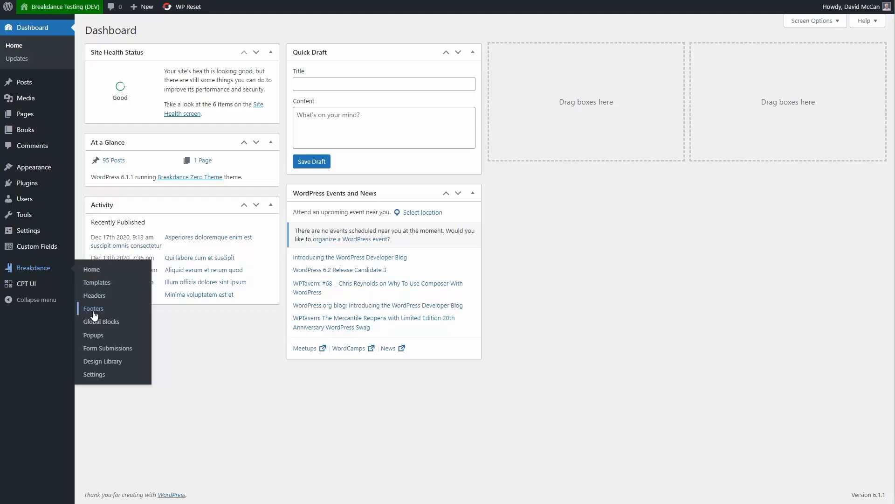
{"action": "left_click", "coordinate": [94, 310]}
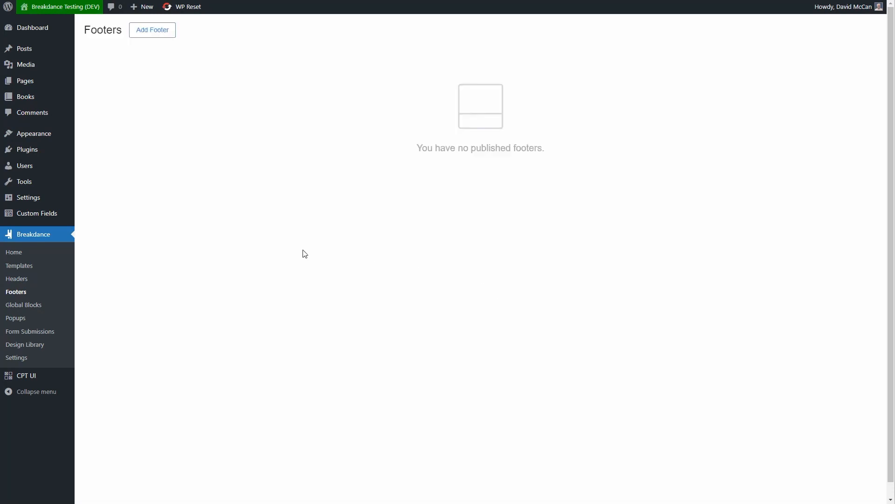
- Add a footer titled "Site footer" and apply it to the location Everywhere
{"action": "left_click", "coordinate": [150, 29]}
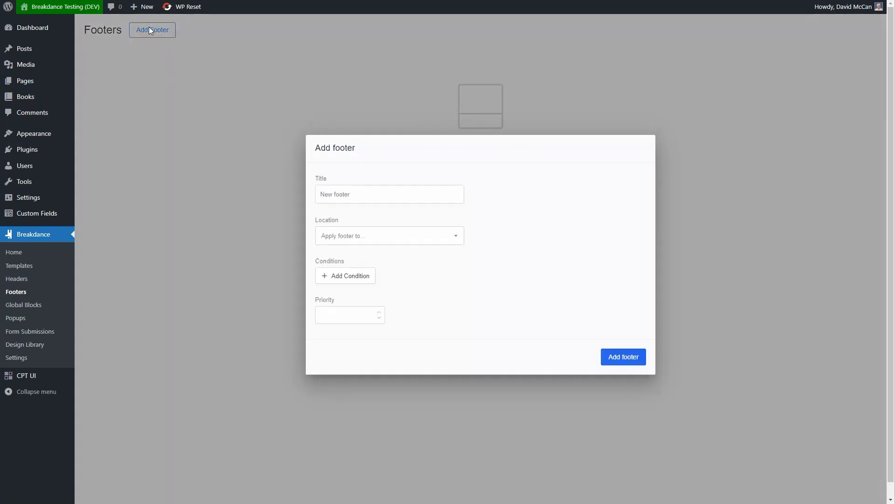
{"action": "left_click", "coordinate": [353, 191]}
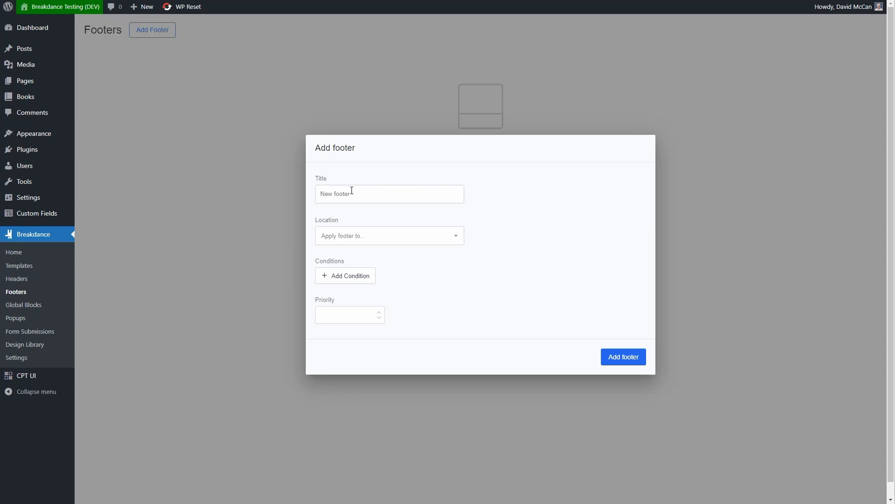
{"action": "type", "text": "S"}
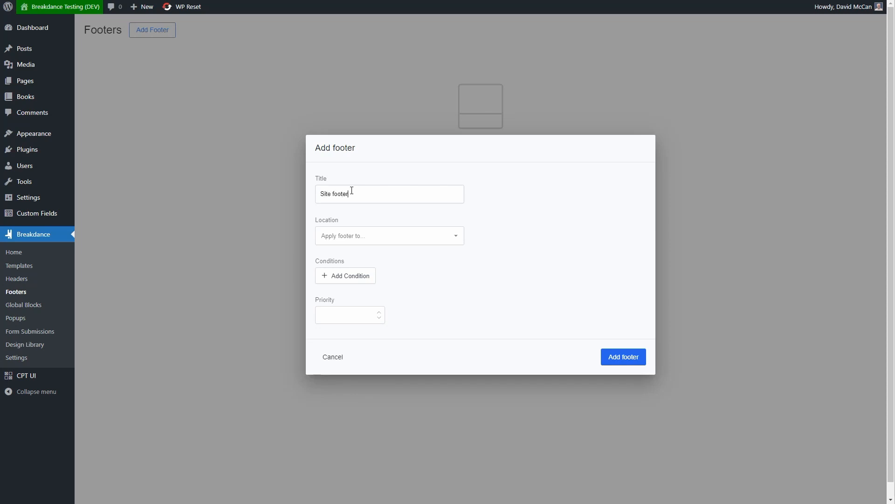
{"action": "type", "text": "ite footer"}
{"action": "left_click", "coordinate": [359, 238]}
{"action": "left_click", "coordinate": [339, 259]}
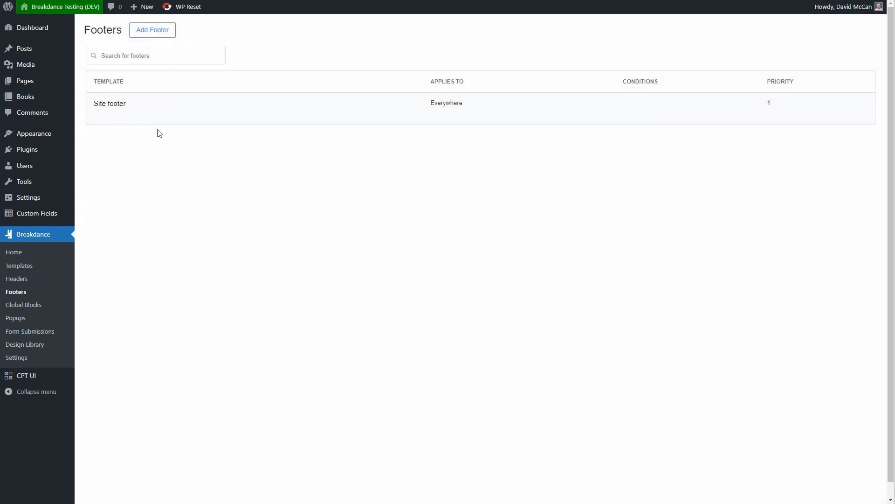
- Open the Site footer template in the builder and add a Section with a Div inside it
{"action": "mouse_move", "coordinate": [104, 110]}
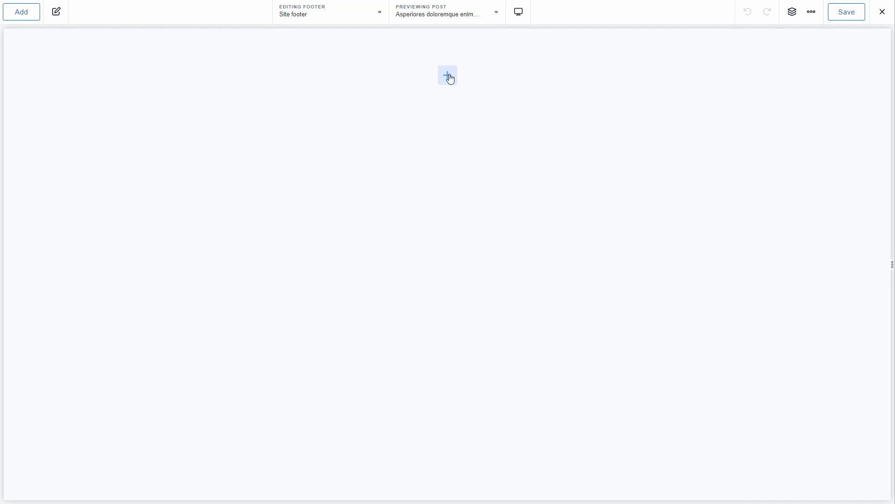
{"action": "left_click", "coordinate": [448, 75]}
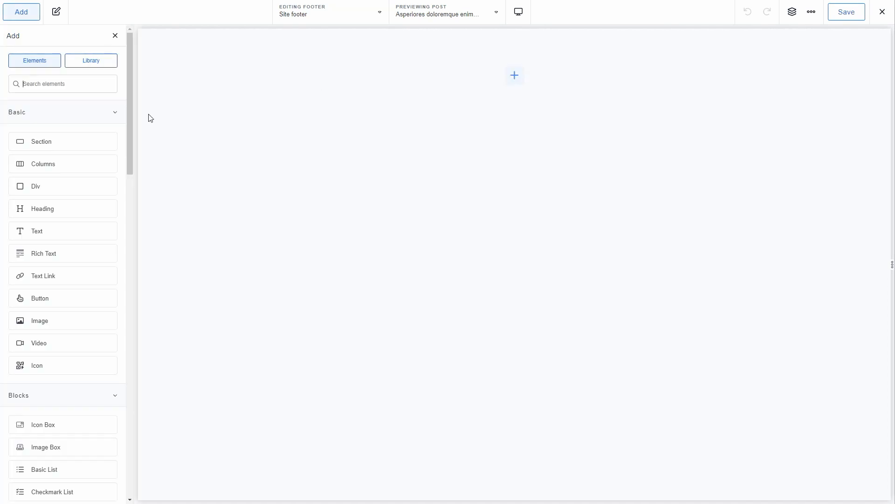
{"action": "left_click", "coordinate": [35, 143]}
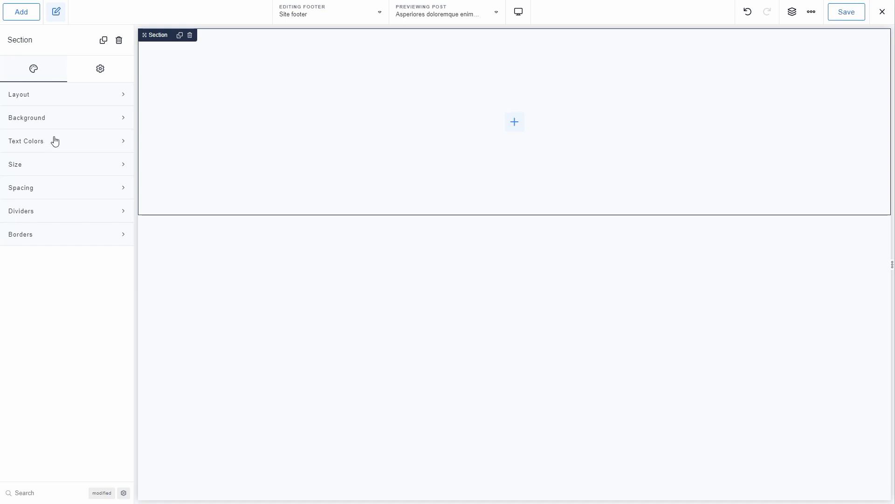
{"action": "left_click", "coordinate": [24, 15]}
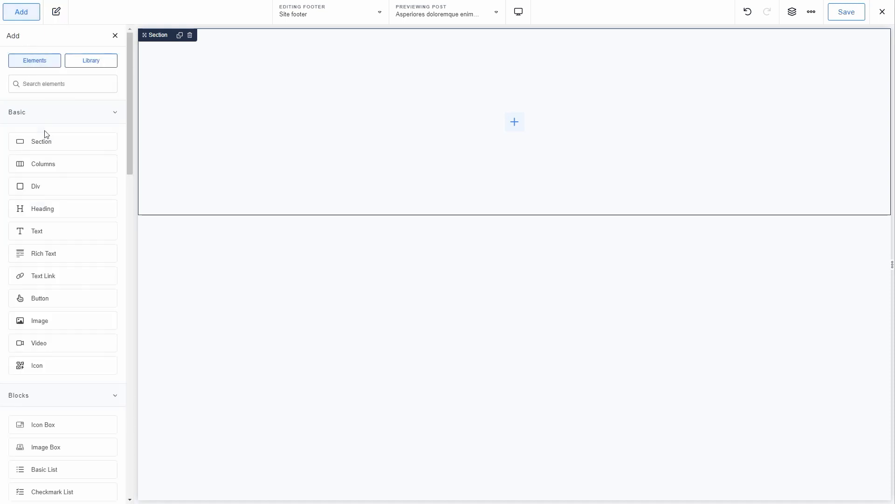
{"action": "left_click", "coordinate": [35, 187]}
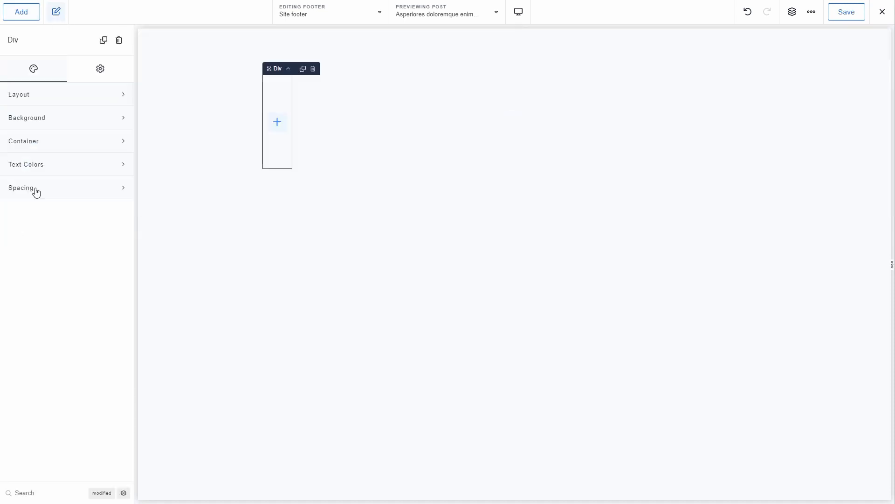
- Center-align the footer Section's contents horizontally in its layout settings
{"action": "left_click", "coordinate": [65, 96]}
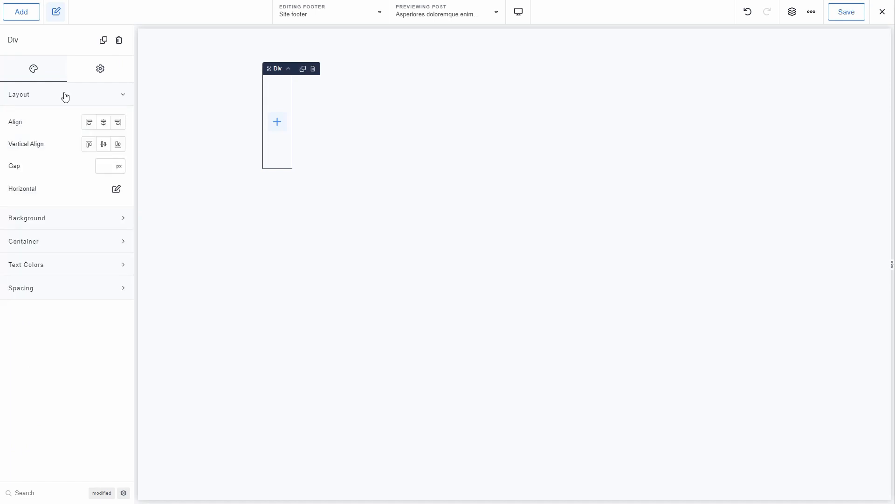
{"action": "left_click", "coordinate": [103, 123]}
{"action": "left_click", "coordinate": [104, 123]}
{"action": "left_click", "coordinate": [793, 14]}
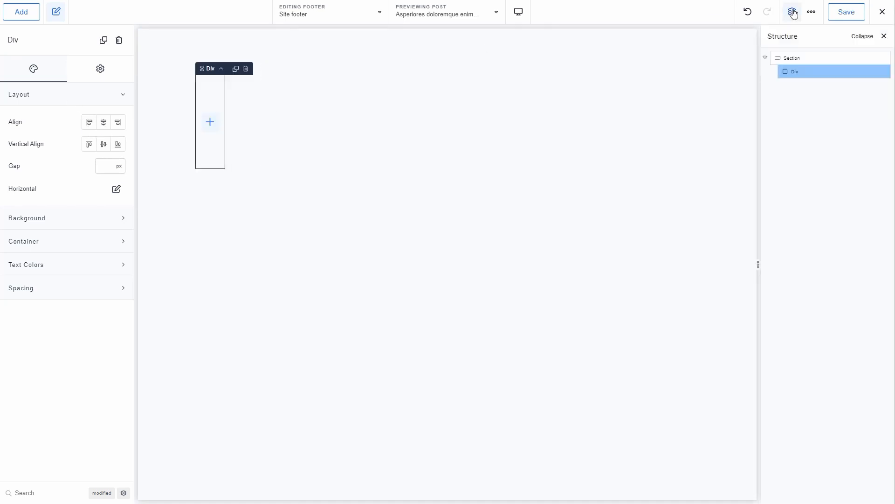
{"action": "left_click", "coordinate": [790, 58]}
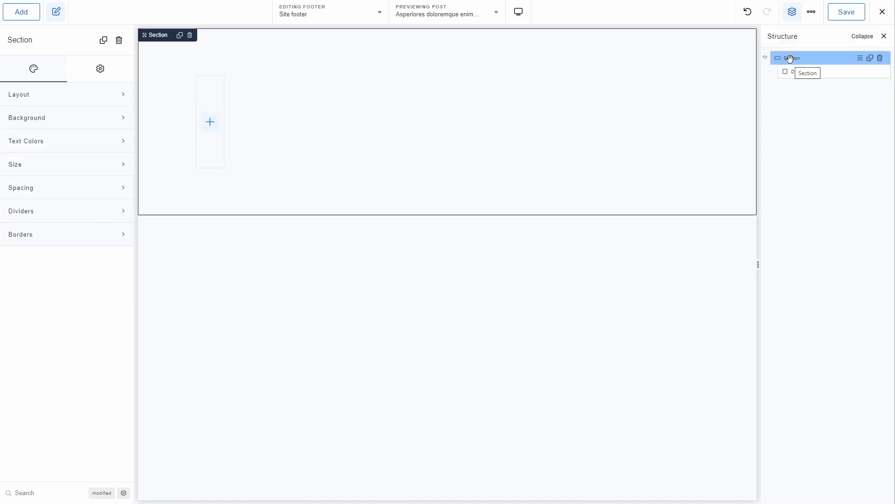
{"action": "left_click", "coordinate": [82, 99]}
{"action": "left_click", "coordinate": [104, 122]}
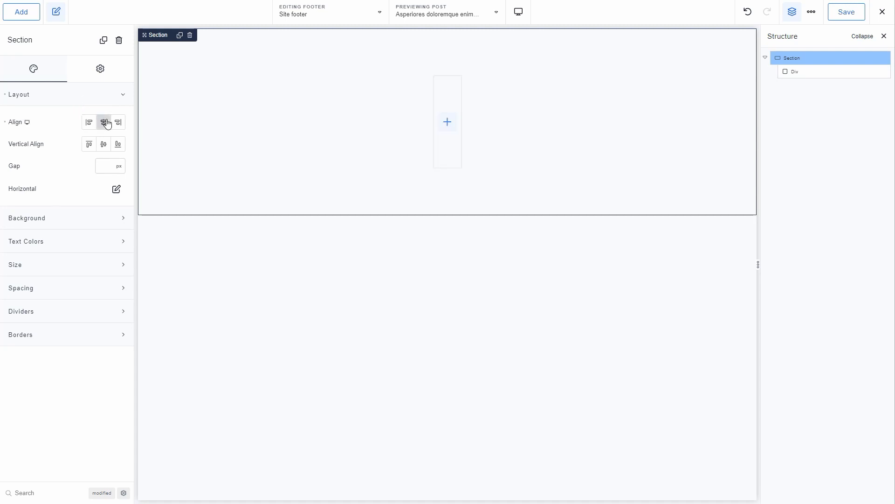
- Set the container width of the Div inside the footer Section to 80%
{"action": "left_click", "coordinate": [794, 72]}
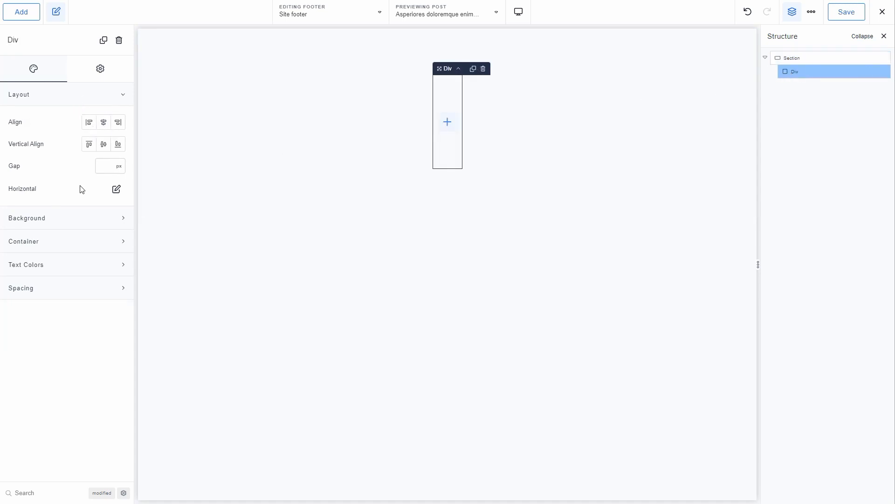
{"action": "left_click", "coordinate": [89, 289]}
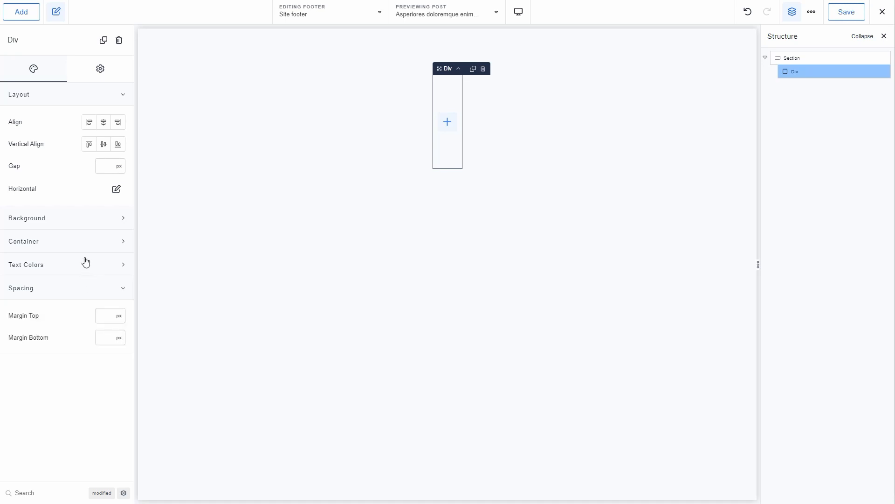
{"action": "left_click", "coordinate": [84, 243]}
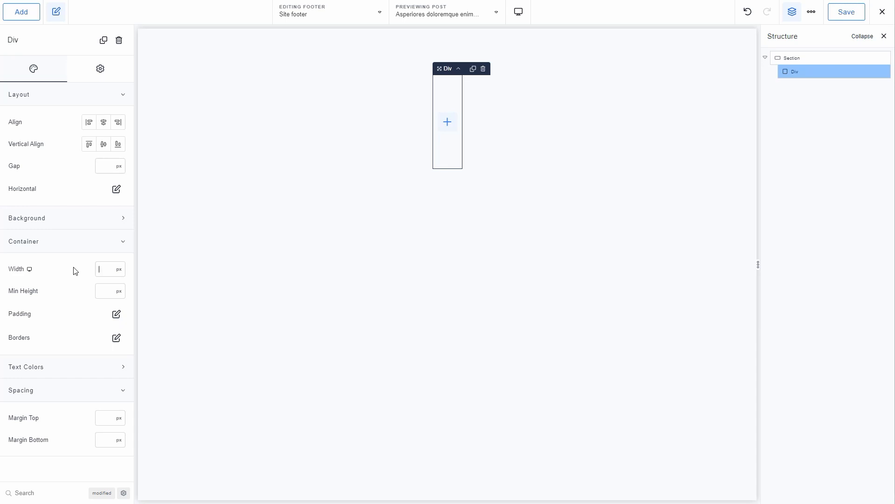
{"action": "type", "text": "80"}
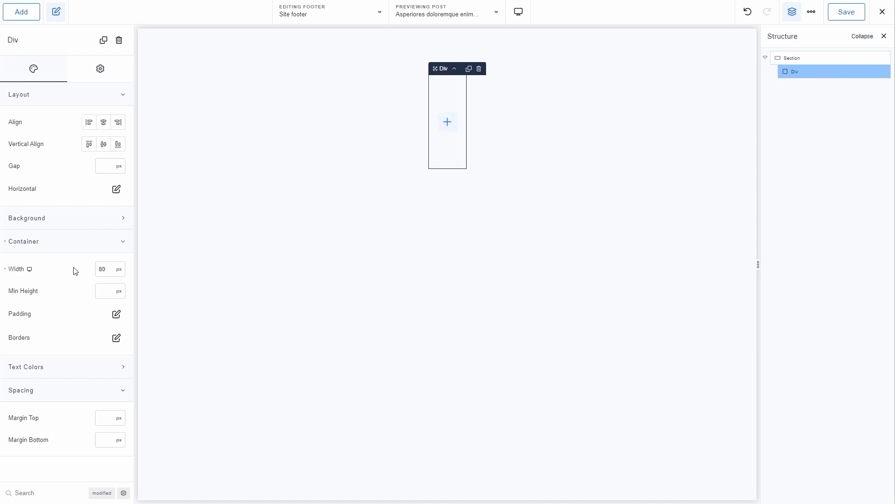
{"action": "type", "text": "%"}
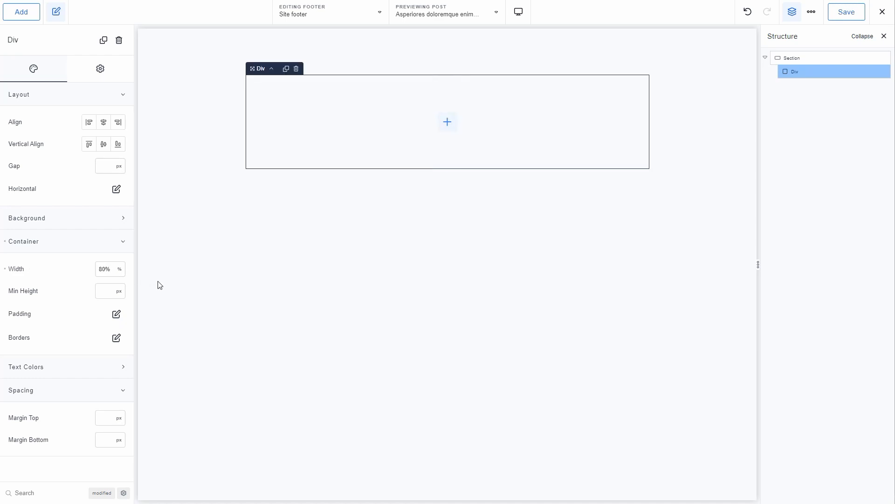
- Add a Text element inside the Div and clear its placeholder text
{"action": "left_click", "coordinate": [447, 122]}
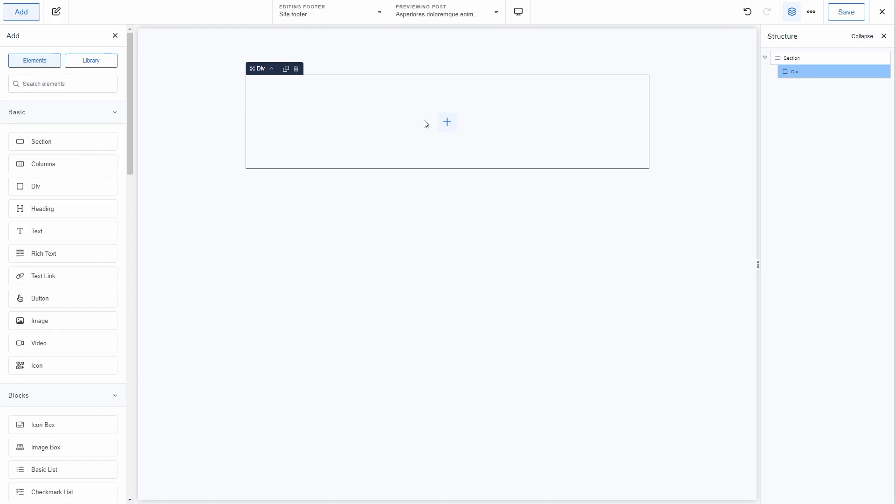
{"action": "left_click_drag", "start_coordinate": [65, 231], "coordinate": [433, 138]}
{"action": "left_click_drag", "start_coordinate": [81, 108], "coordinate": [10, 110]}
{"action": "type", "text": "site"}
{"action": "key", "text": "BackSpace"}
{"action": "key", "text": "BackSpace"}
{"action": "key", "text": "BackSpace"}
{"action": "key", "text": "BackSpace"}
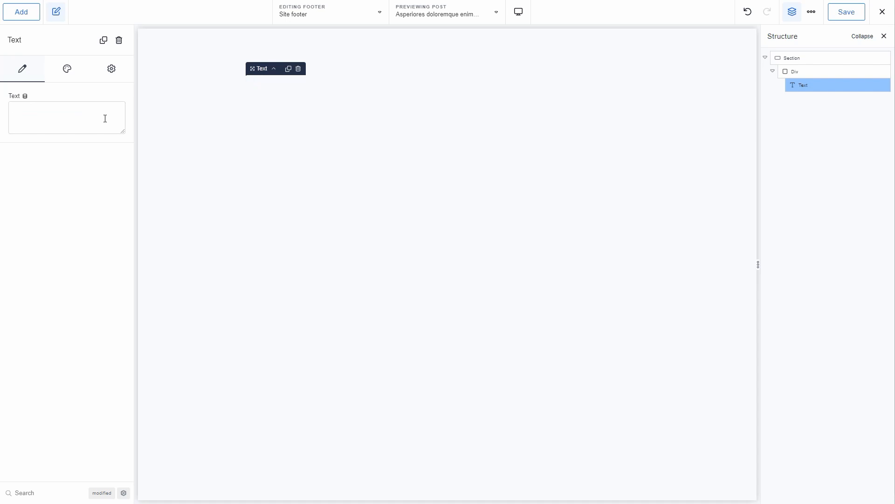
- Fill the Text element with the Site Title dynamic data and open that field's advanced options
{"action": "left_click", "coordinate": [26, 97]}
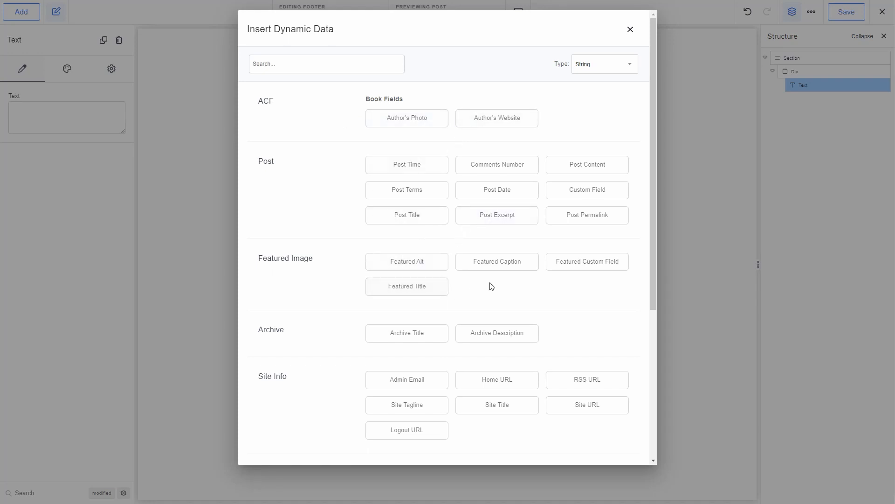
{"action": "scroll", "coordinate": [493, 277], "scroll_direction": "down", "scroll_amount": 2}
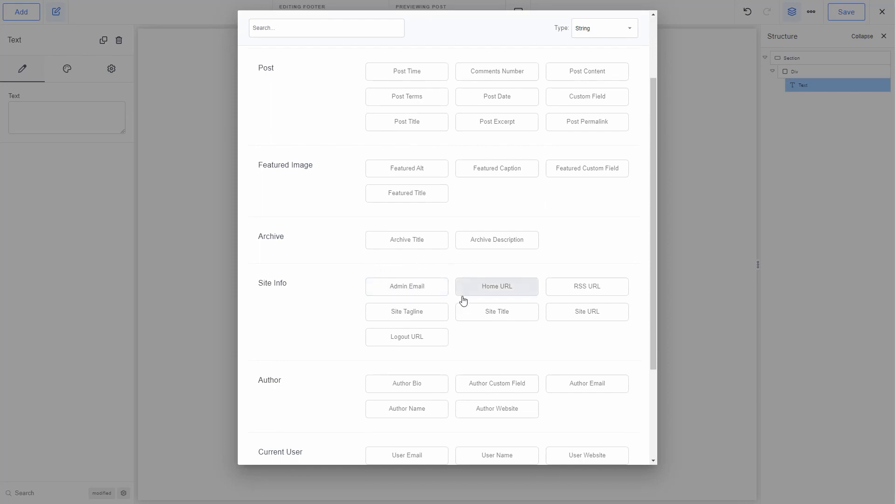
{"action": "left_click", "coordinate": [500, 315]}
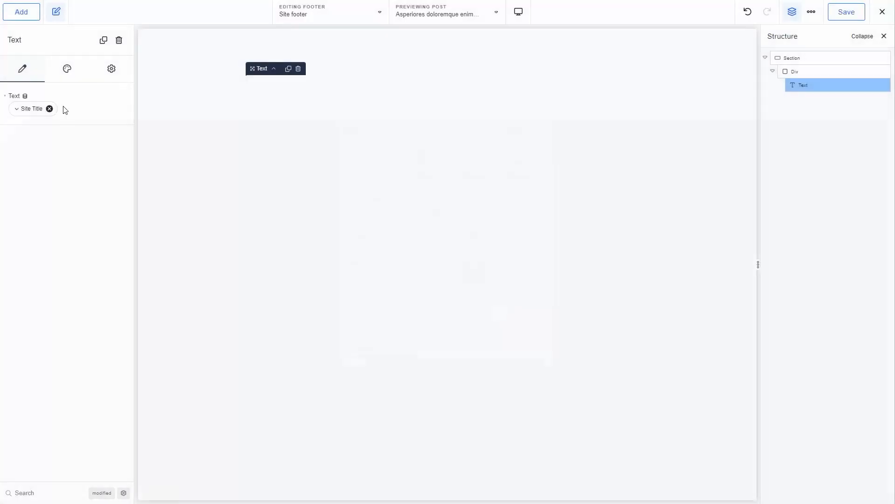
{"action": "left_click", "coordinate": [44, 111]}
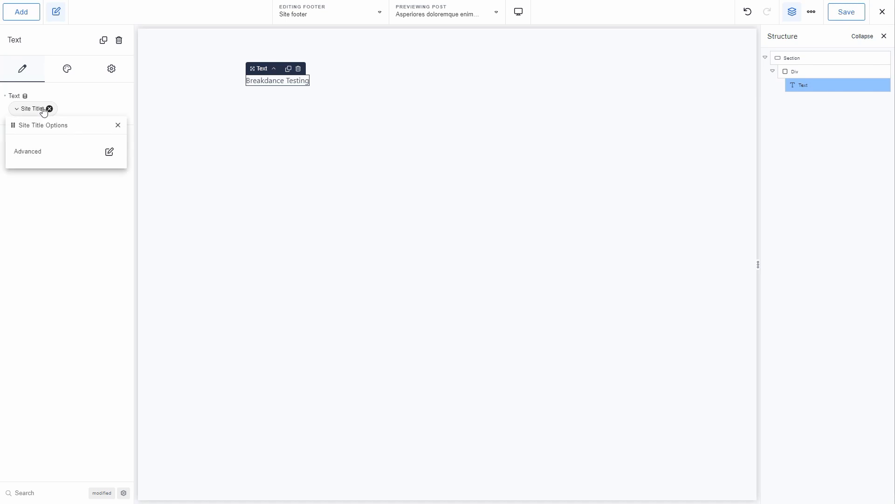
{"action": "left_click", "coordinate": [108, 152]}
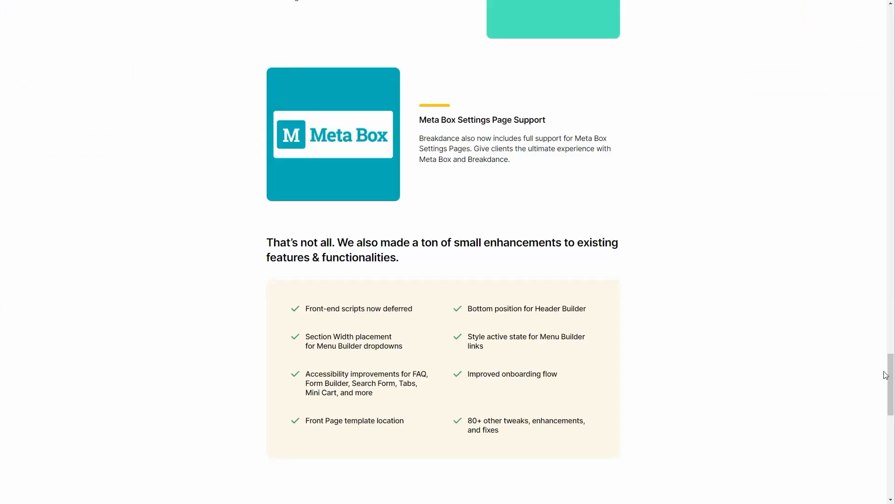
- Switch to the Breakdance website, browse the release notes and the Learn page's tutorial categories, and open the documentation
{"action": "left_click_drag", "start_coordinate": [891, 373], "coordinate": [863, 22]}
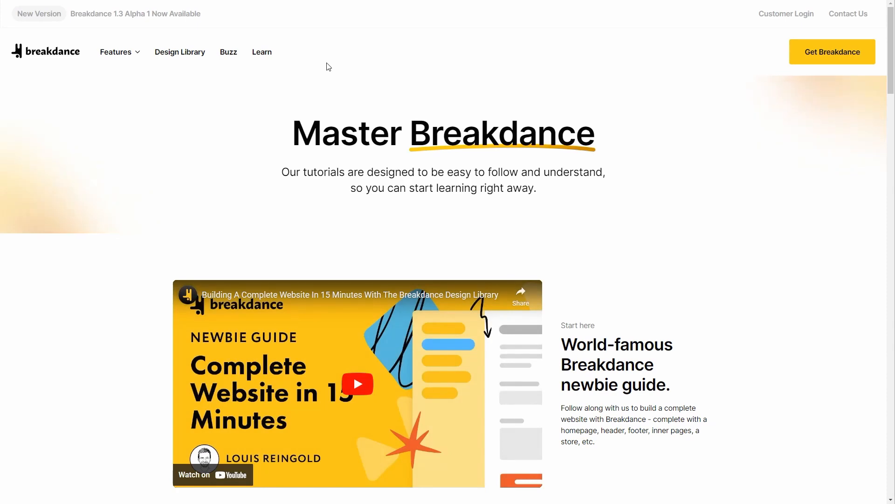
{"action": "scroll", "coordinate": [328, 66], "scroll_direction": "down", "scroll_amount": 5}
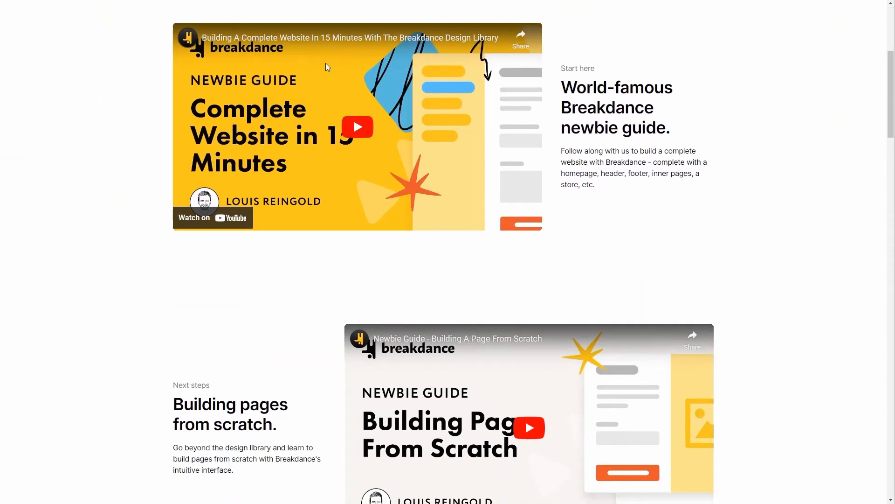
{"action": "scroll", "coordinate": [326, 66], "scroll_direction": "down", "scroll_amount": 5}
{"action": "scroll", "coordinate": [325, 66], "scroll_direction": "down", "scroll_amount": 4}
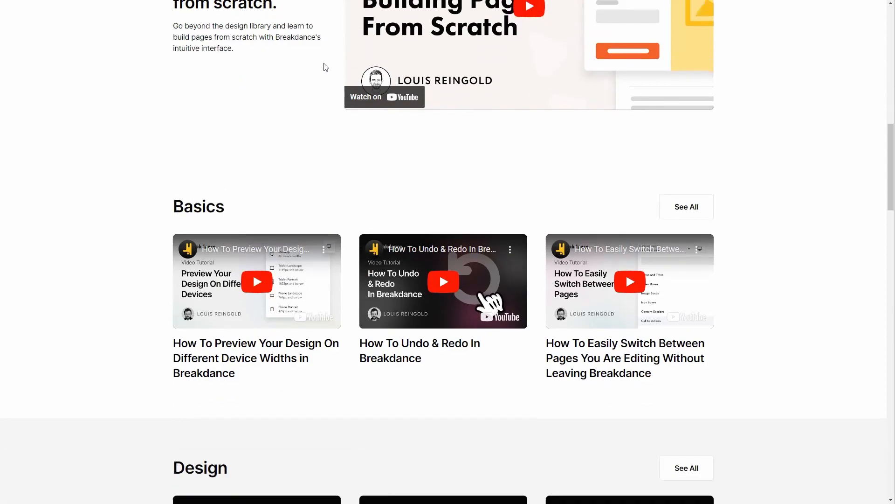
{"action": "scroll", "coordinate": [326, 68], "scroll_direction": "down", "scroll_amount": 5}
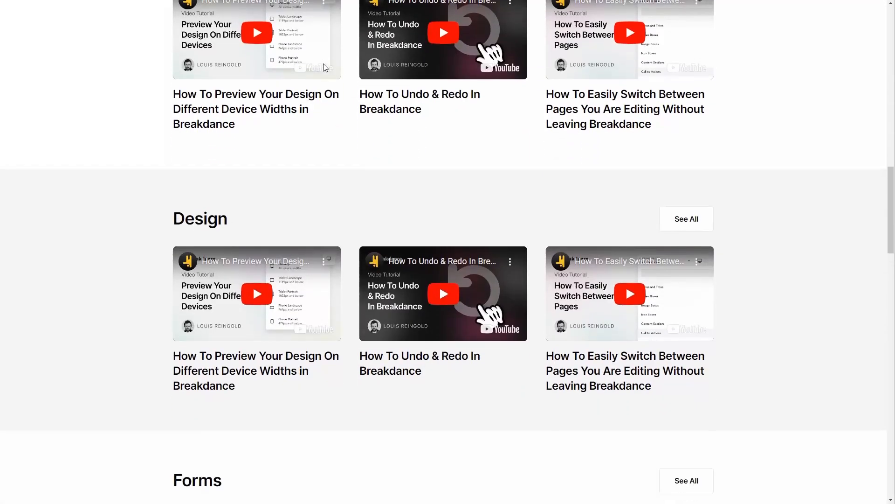
{"action": "scroll", "coordinate": [325, 67], "scroll_direction": "down", "scroll_amount": 13}
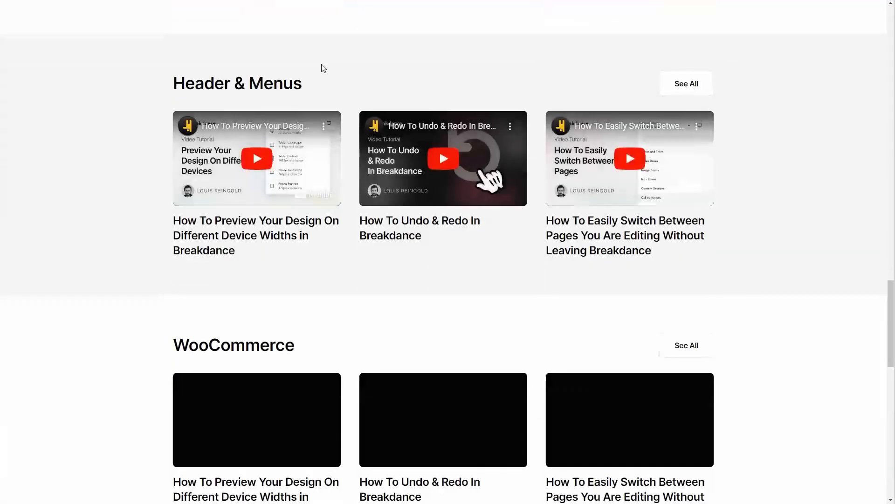
{"action": "scroll", "coordinate": [323, 68], "scroll_direction": "down", "scroll_amount": 12}
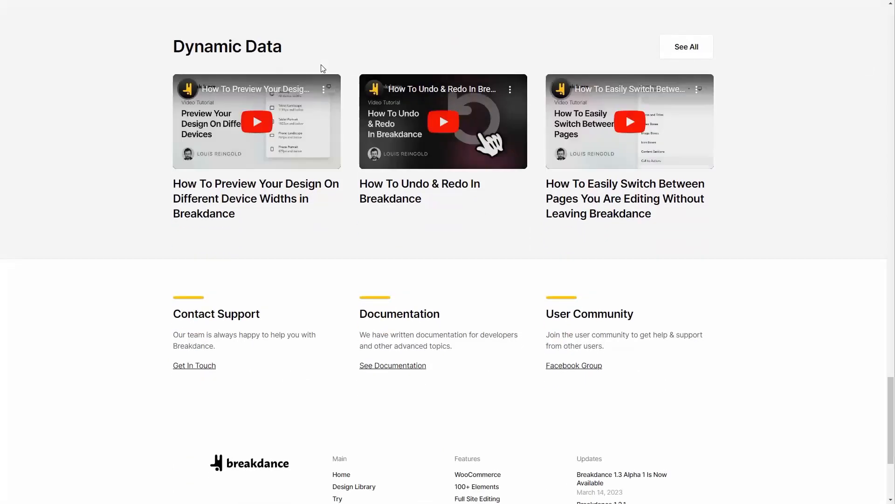
{"action": "scroll", "coordinate": [323, 68], "scroll_direction": "down", "scroll_amount": 3}
{"action": "left_click", "coordinate": [391, 228]}
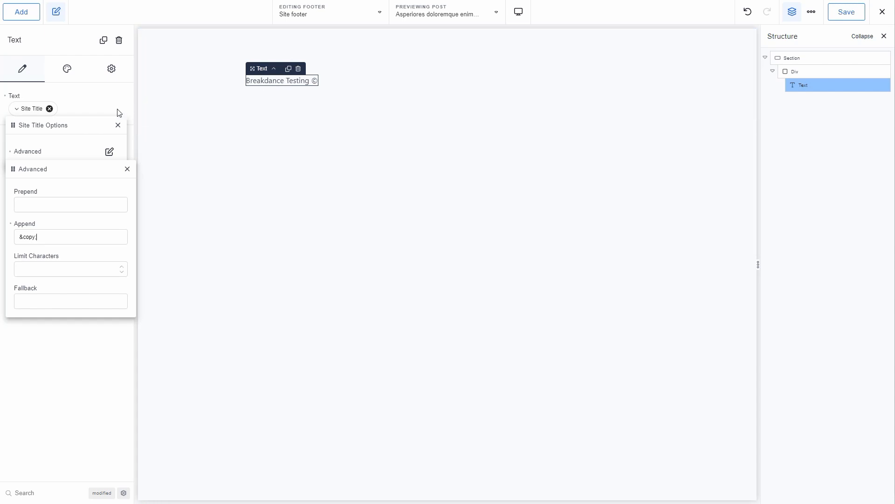
- Close the Site Title options, add a second Text element below the site title, and clear its placeholder text
{"action": "left_click", "coordinate": [43, 111]}
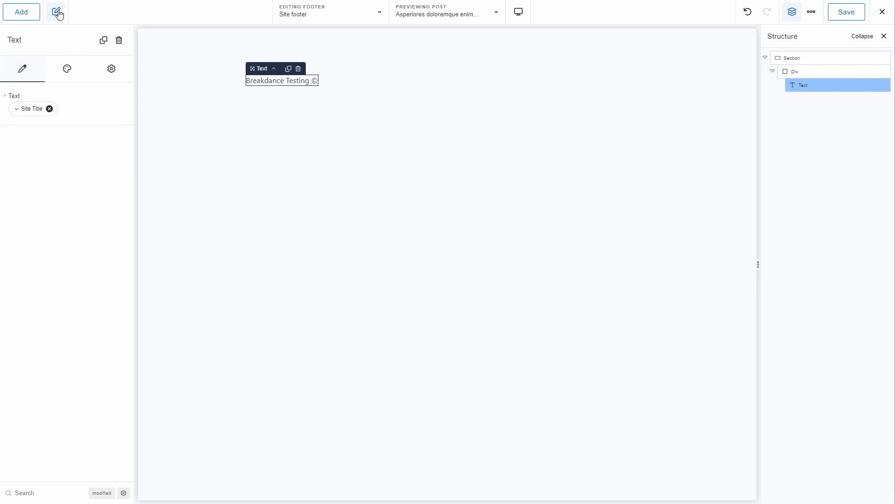
{"action": "left_click", "coordinate": [22, 14]}
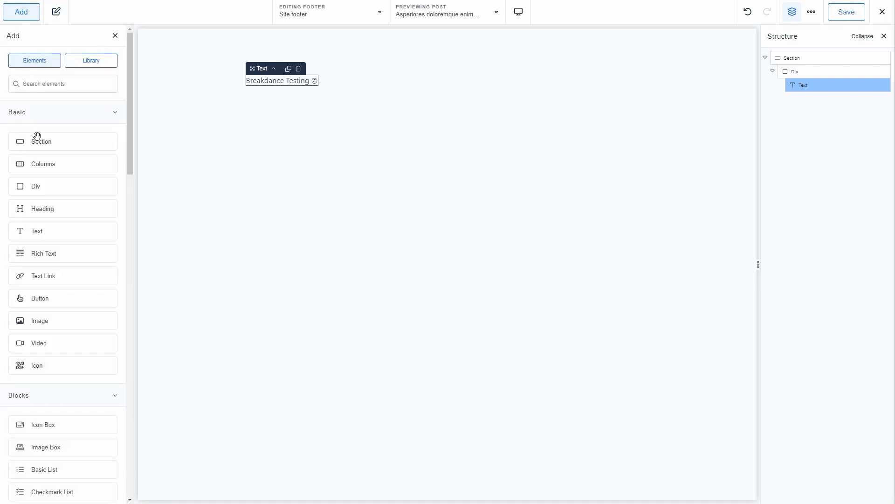
{"action": "left_click", "coordinate": [36, 233]}
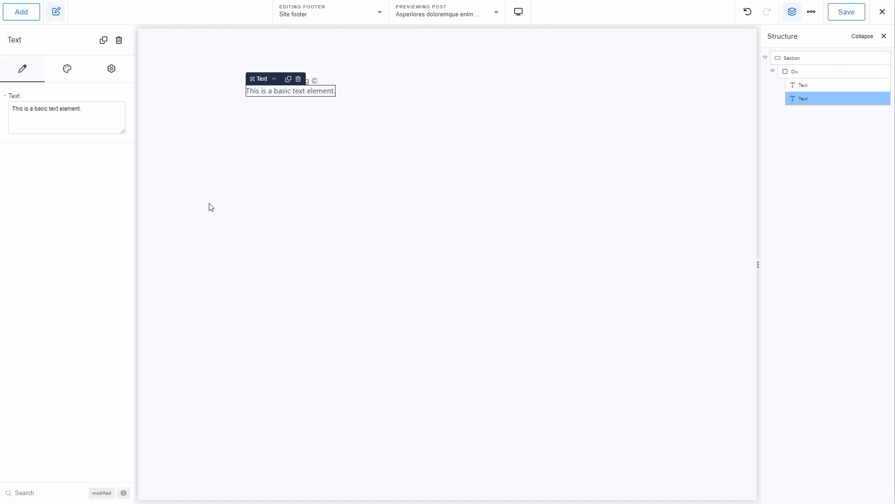
{"action": "triple_click", "coordinate": [99, 118]}
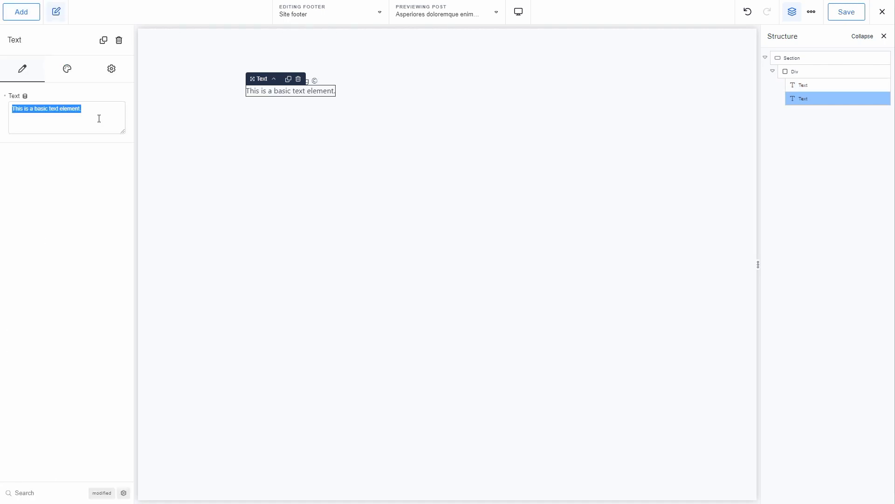
{"action": "key", "text": "BackSpace"}
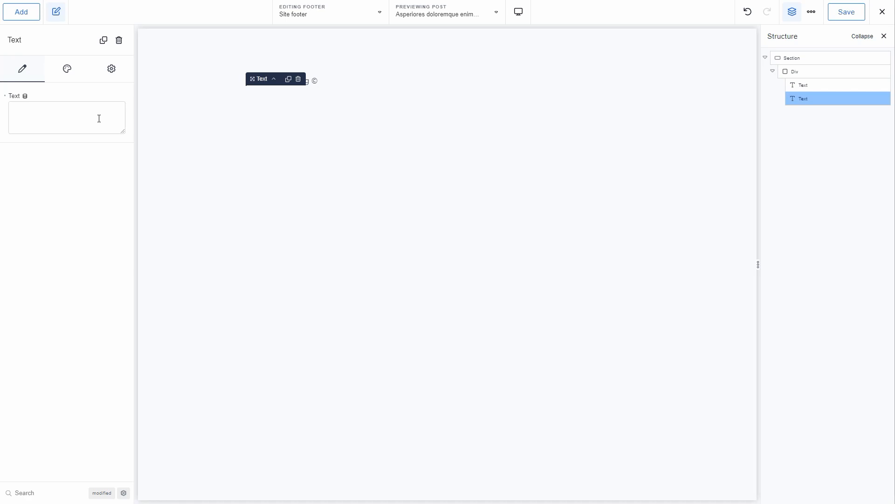
- Fill the second Text element with the Current Date dynamic data
{"action": "left_click", "coordinate": [25, 96]}
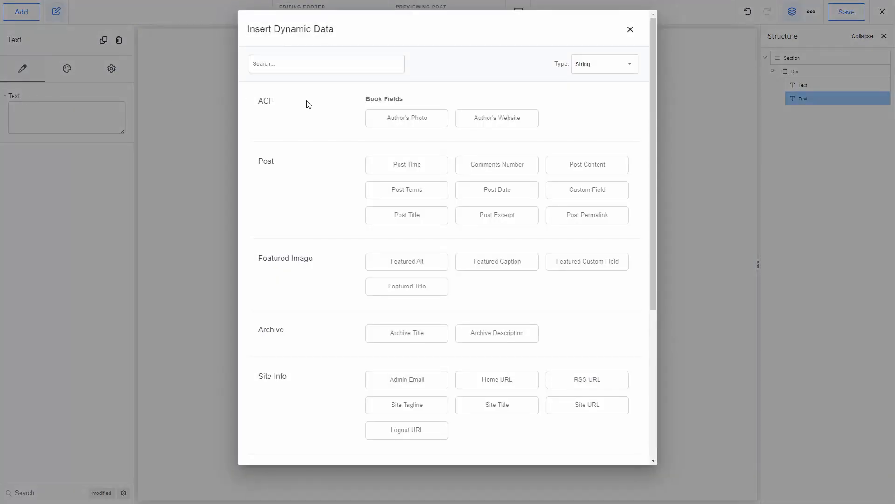
{"action": "scroll", "coordinate": [306, 104], "scroll_direction": "down", "scroll_amount": 1}
{"action": "scroll", "coordinate": [308, 104], "scroll_direction": "down", "scroll_amount": 4}
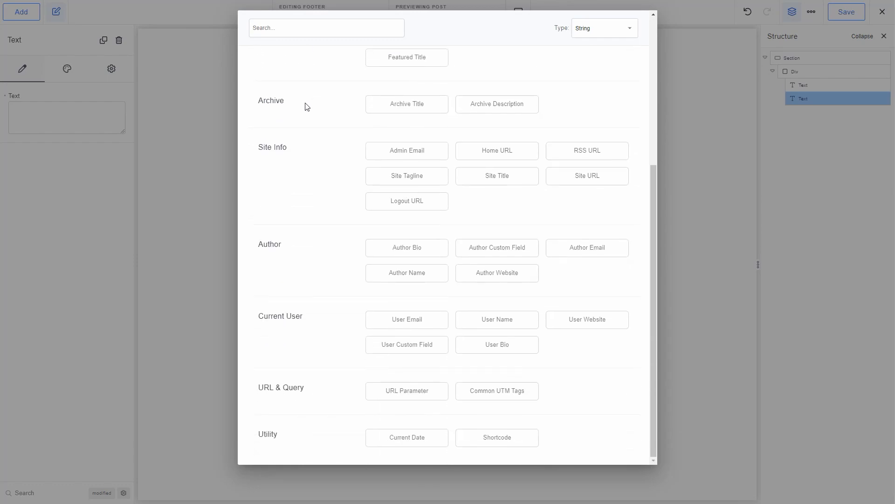
{"action": "left_click", "coordinate": [412, 437]}
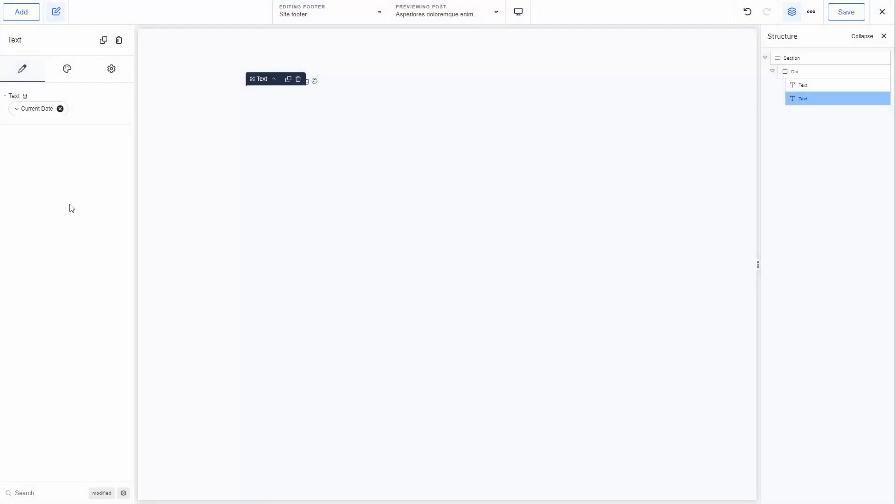
- Set the Current Date field's format to Custom with Y as the custom format, and close its options
{"action": "left_click", "coordinate": [34, 112]}
{"action": "left_click", "coordinate": [70, 164]}
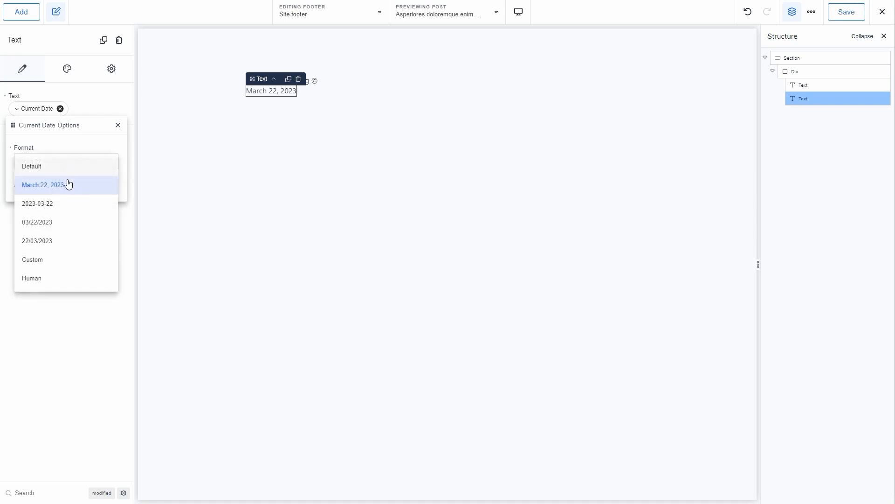
{"action": "left_click", "coordinate": [33, 260]}
{"action": "left_click", "coordinate": [29, 192]}
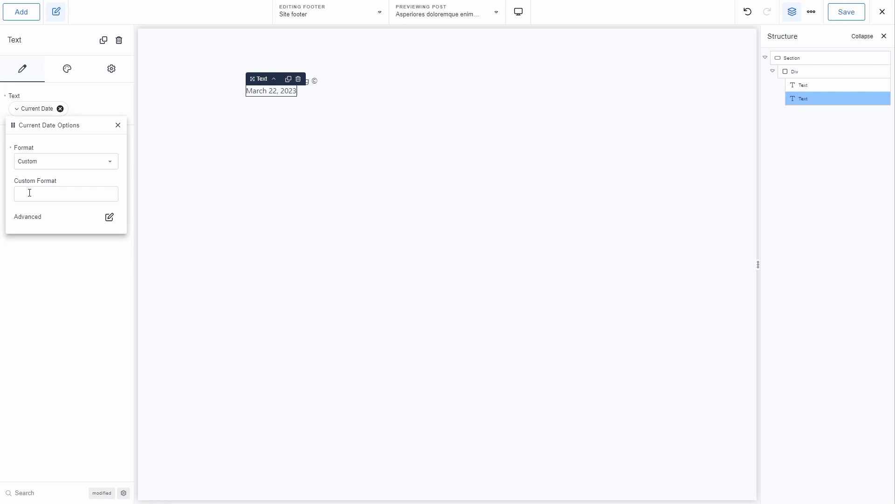
{"action": "type", "text": "Y"}
{"action": "left_click", "coordinate": [338, 110]}
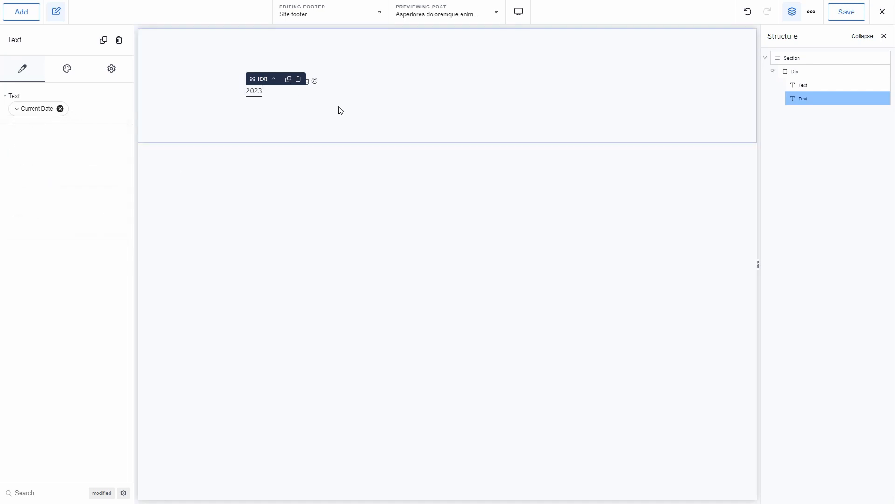
- Set the footer Div's horizontal layout alignment to Center and save the footer
{"action": "left_click", "coordinate": [346, 72]}
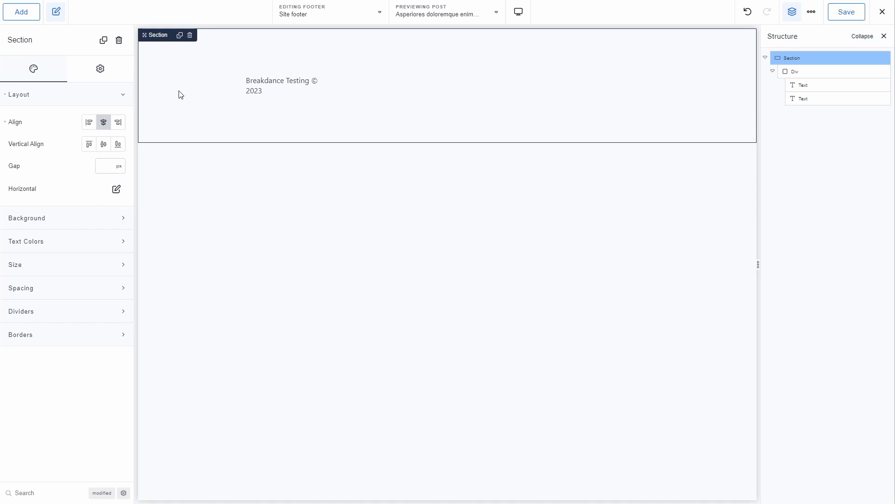
{"action": "left_click", "coordinate": [795, 72]}
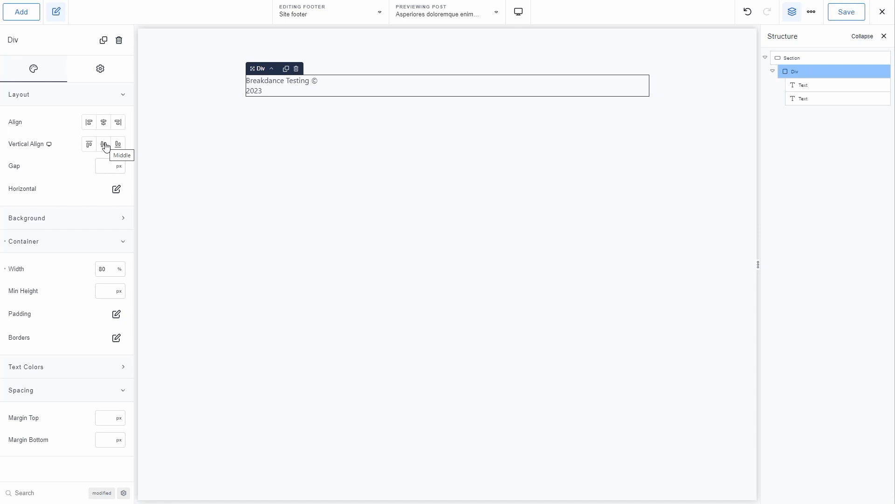
{"action": "left_click", "coordinate": [117, 190]}
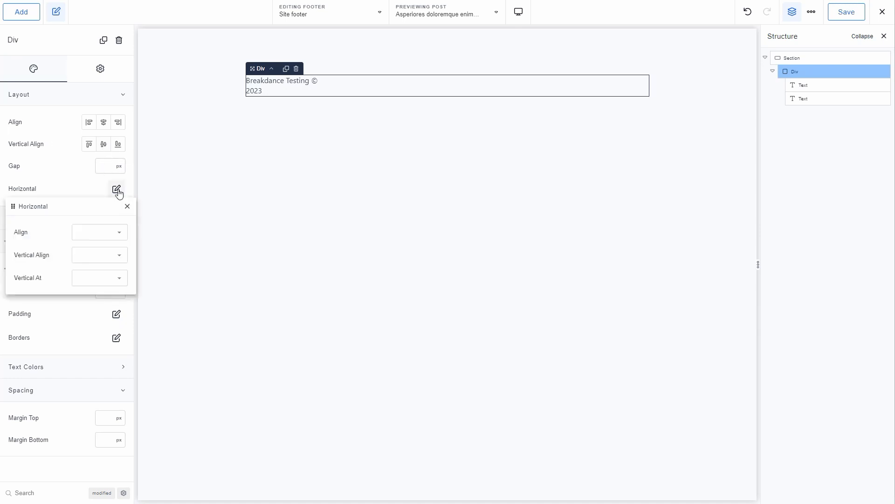
{"action": "left_click", "coordinate": [102, 236]}
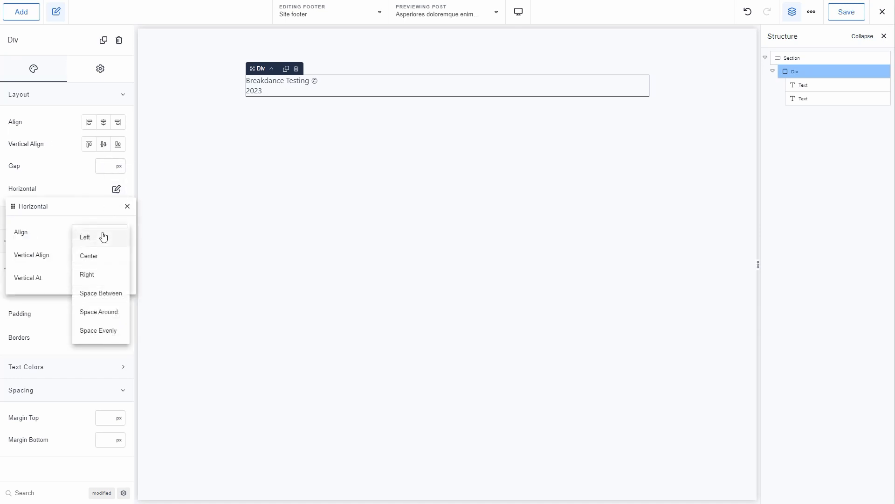
{"action": "left_click", "coordinate": [95, 258]}
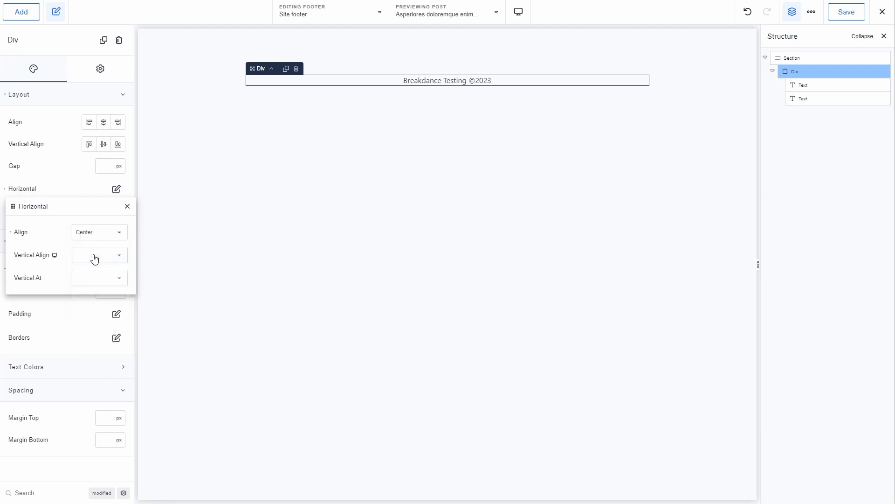
{"action": "left_click", "coordinate": [192, 95]}
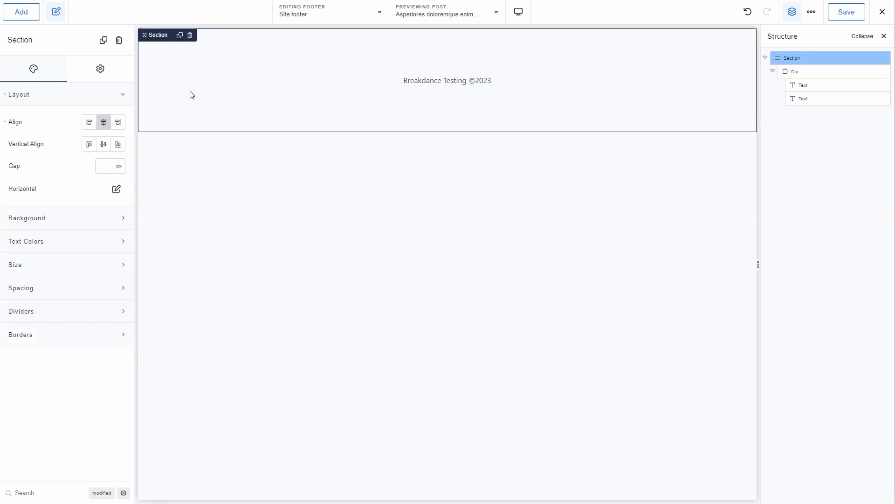
{"action": "left_click", "coordinate": [837, 15]}
- Review the Current Date field's advanced options for prepended and appended text, character limit and fallback
{"action": "left_click", "coordinate": [481, 84]}
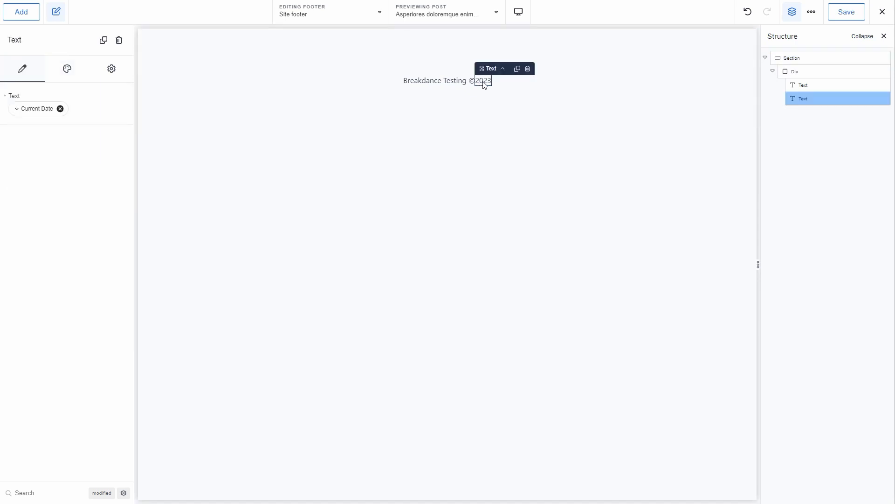
{"action": "left_click", "coordinate": [37, 109]}
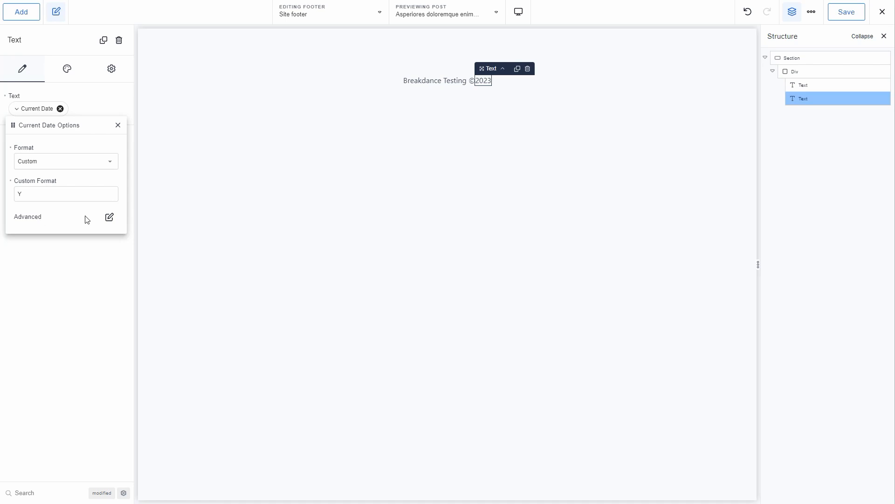
{"action": "left_click", "coordinate": [110, 217]}
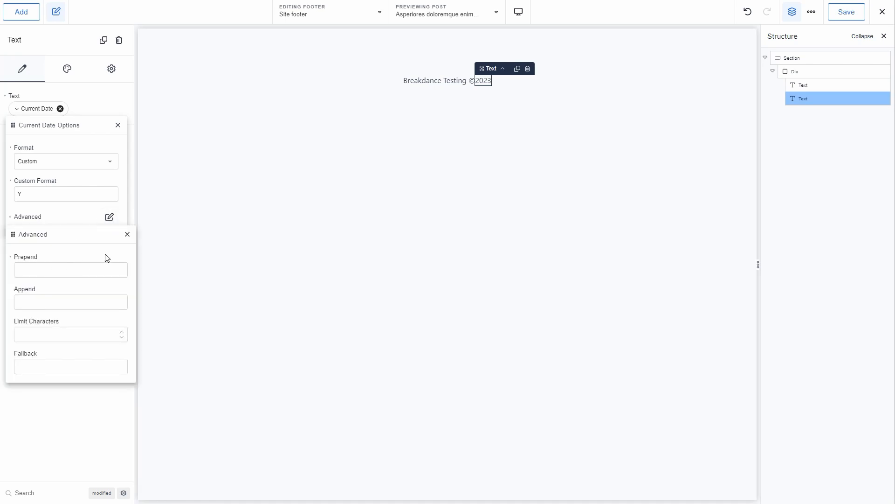
{"action": "left_click", "coordinate": [63, 427]}
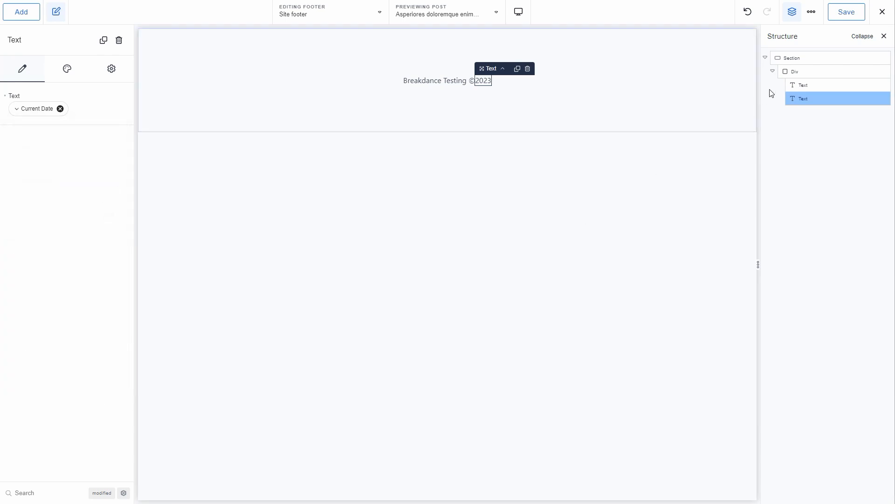
- Save the footer, exit to the frontend, and check the footer and header on the previewed post
{"action": "left_click", "coordinate": [845, 12]}
{"action": "left_click", "coordinate": [605, 126]}
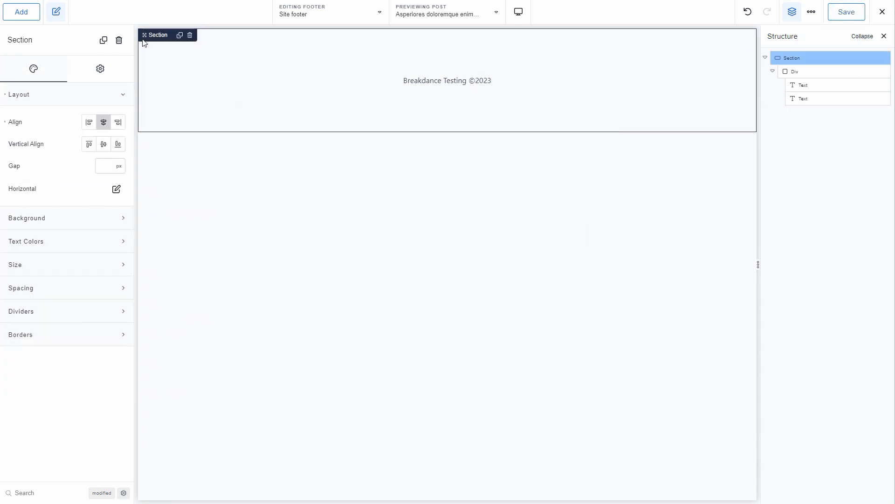
{"action": "left_click", "coordinate": [886, 12]}
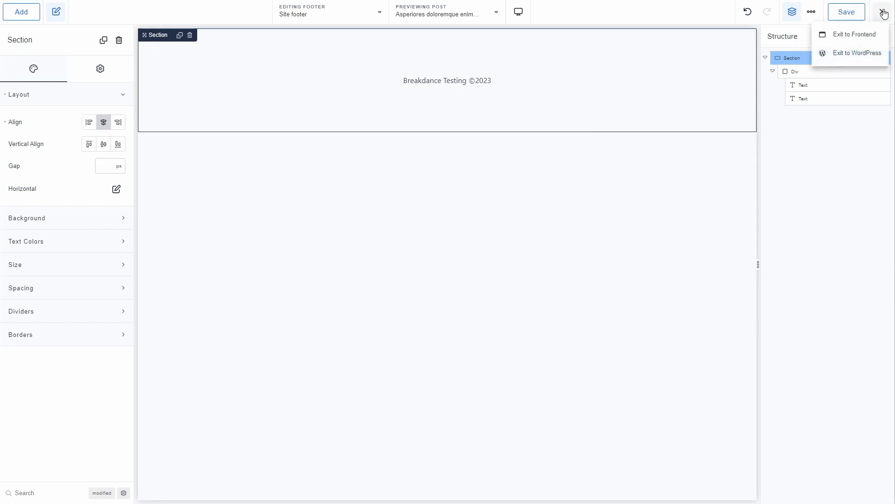
{"action": "left_click", "coordinate": [849, 37]}
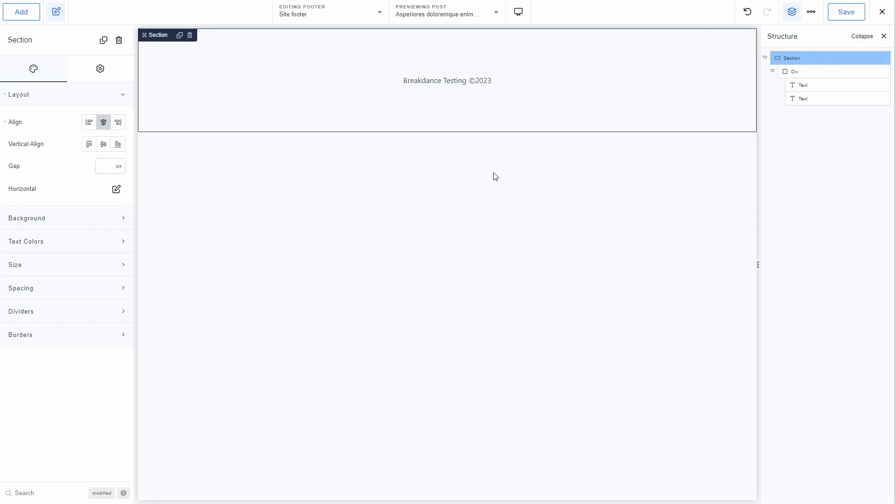
{"action": "scroll", "coordinate": [473, 181], "scroll_direction": "down", "scroll_amount": 3}
{"action": "scroll", "coordinate": [476, 179], "scroll_direction": "down", "scroll_amount": 1}
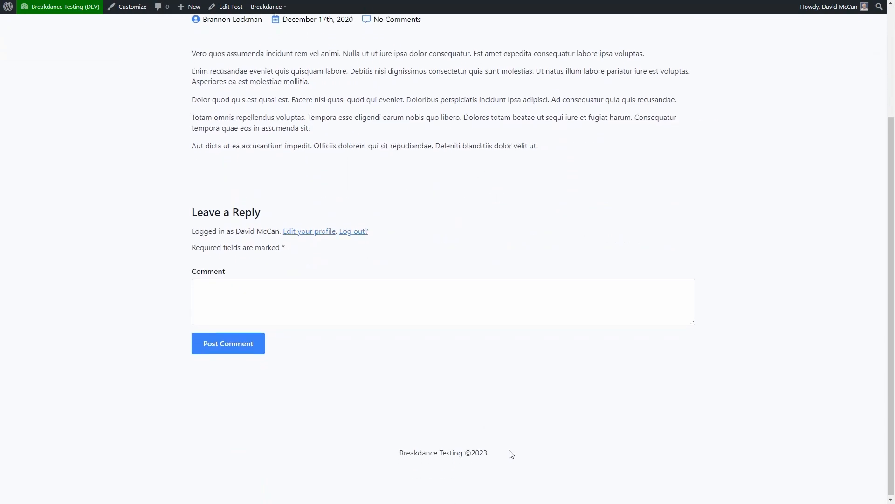
{"action": "scroll", "coordinate": [511, 454], "scroll_direction": "up", "scroll_amount": 3}
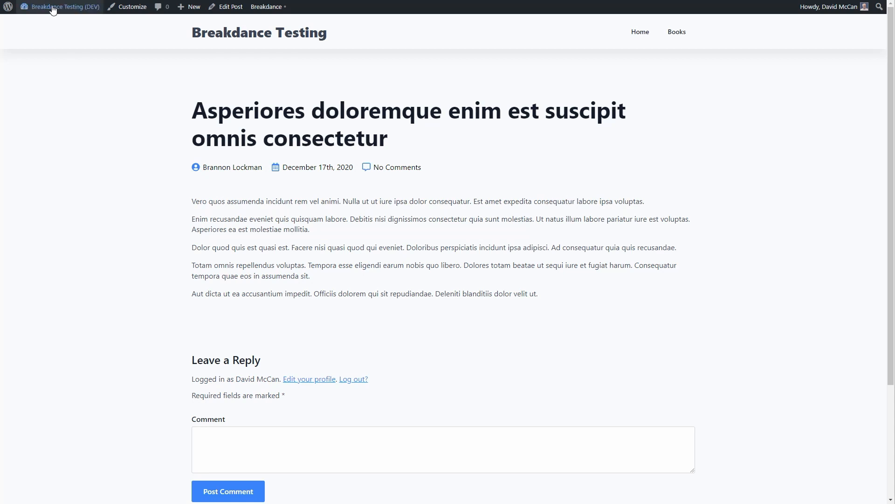
- Open the Breakdance templates in the WordPress admin and start a custom template, glancing at the Breakdance documentation before continuing
{"action": "mouse_move", "coordinate": [57, 6]}
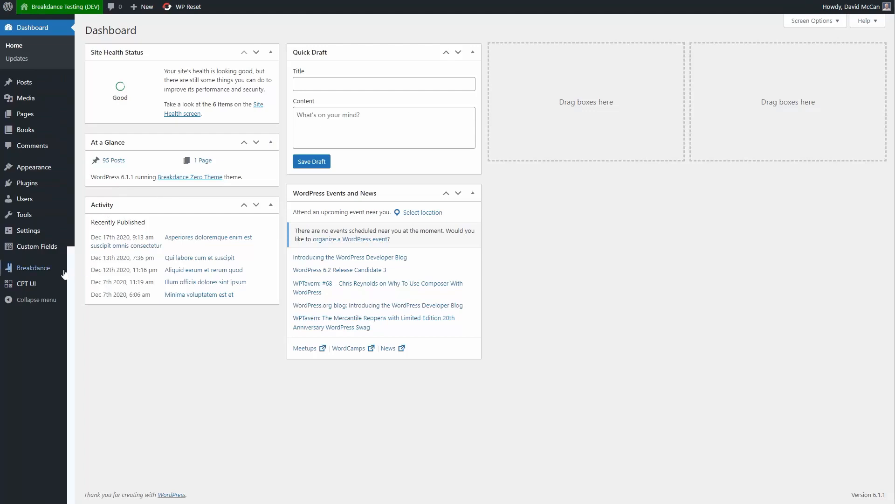
{"action": "mouse_move", "coordinate": [46, 271]}
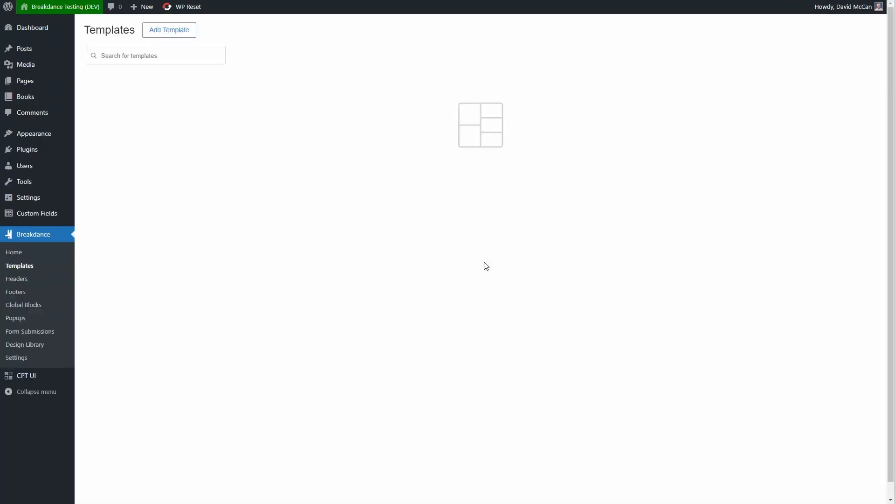
{"action": "left_click", "coordinate": [160, 31]}
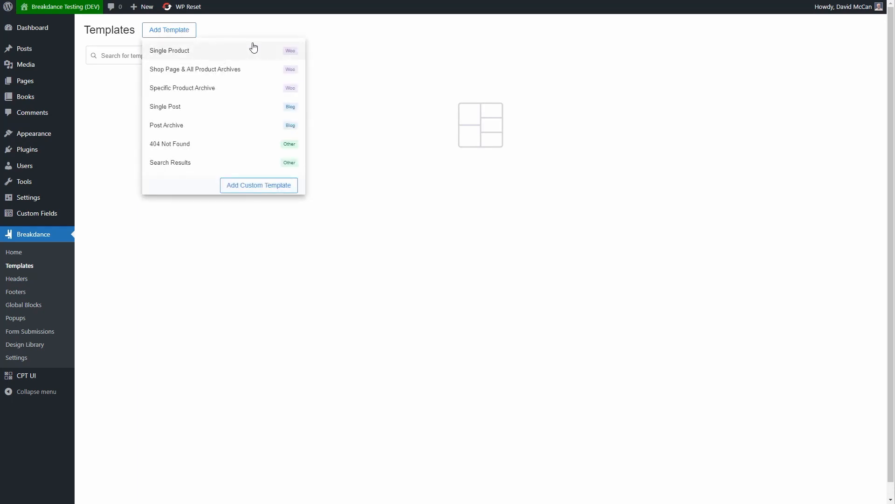
{"action": "left_click", "coordinate": [261, 186]}
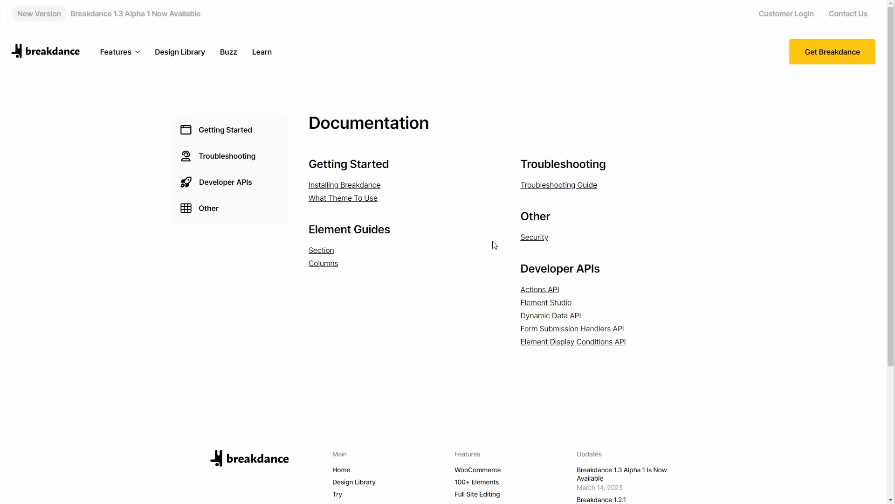
{"action": "left_click", "coordinate": [204, 214]}
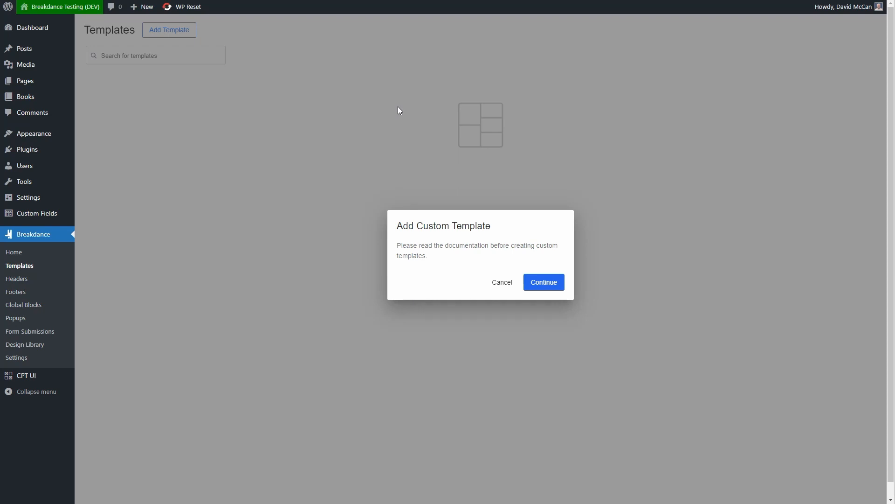
{"action": "left_click", "coordinate": [550, 286]}
- Title the new template Book Archive and set its location to Post Type Archive
{"action": "left_click", "coordinate": [390, 196]}
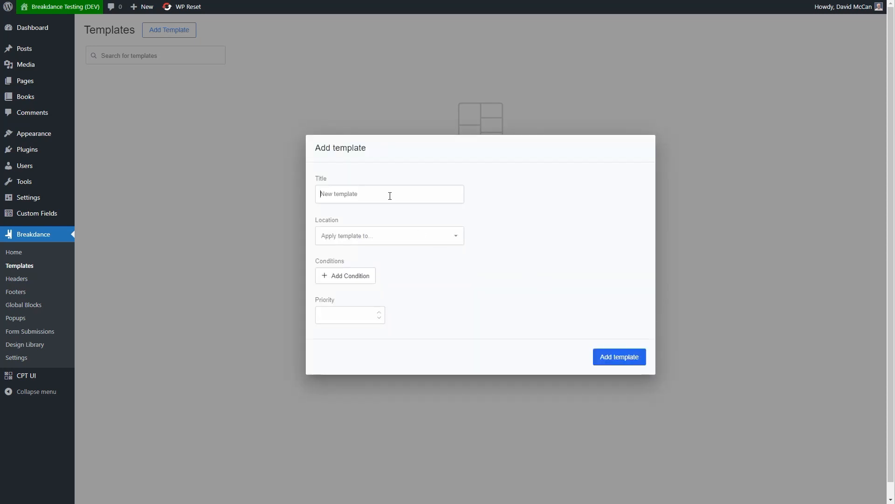
{"action": "type", "text": "Book Archive"}
{"action": "left_click", "coordinate": [388, 239]}
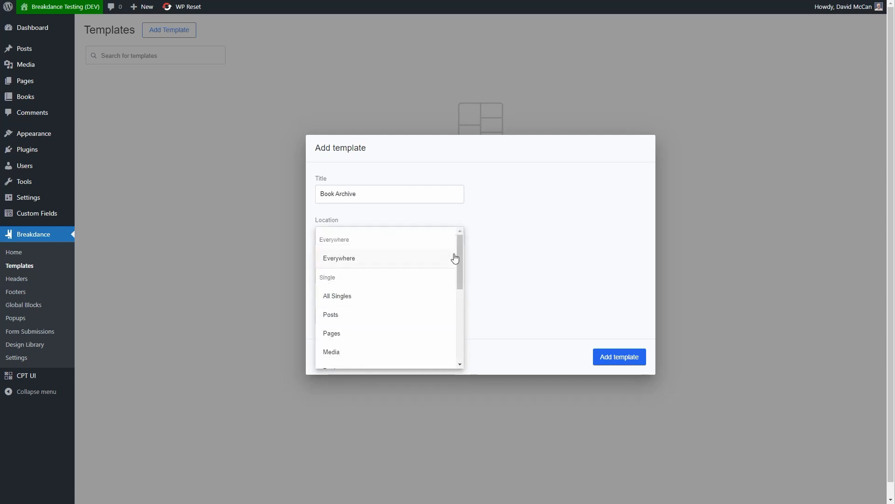
{"action": "left_click_drag", "start_coordinate": [460, 259], "coordinate": [452, 292]}
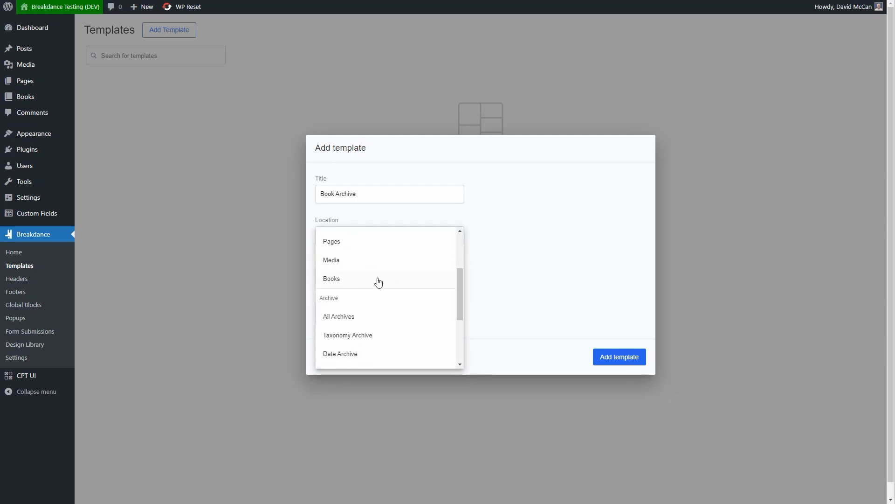
{"action": "scroll", "coordinate": [387, 304], "scroll_direction": "down", "scroll_amount": 2}
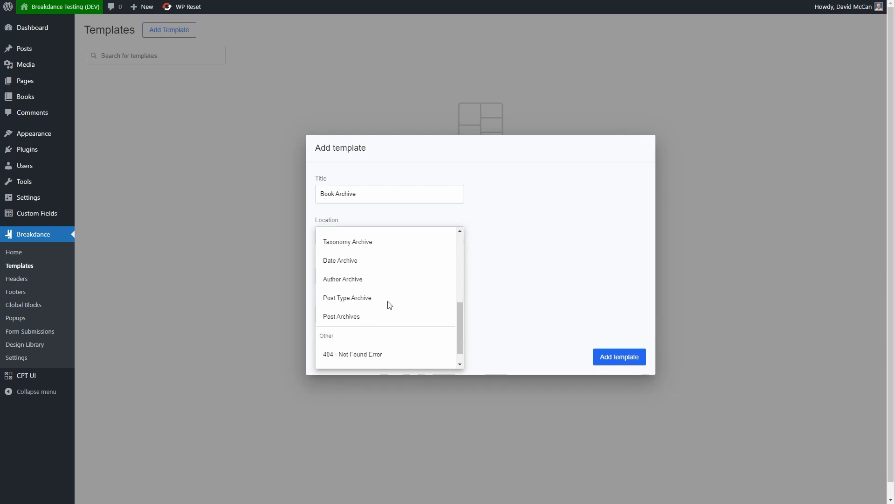
{"action": "mouse_move", "coordinate": [459, 321]}
{"action": "left_mouse_down"}
{"action": "mouse_move", "coordinate": [458, 331]}
{"action": "mouse_move", "coordinate": [458, 310]}
{"action": "left_mouse_up"}
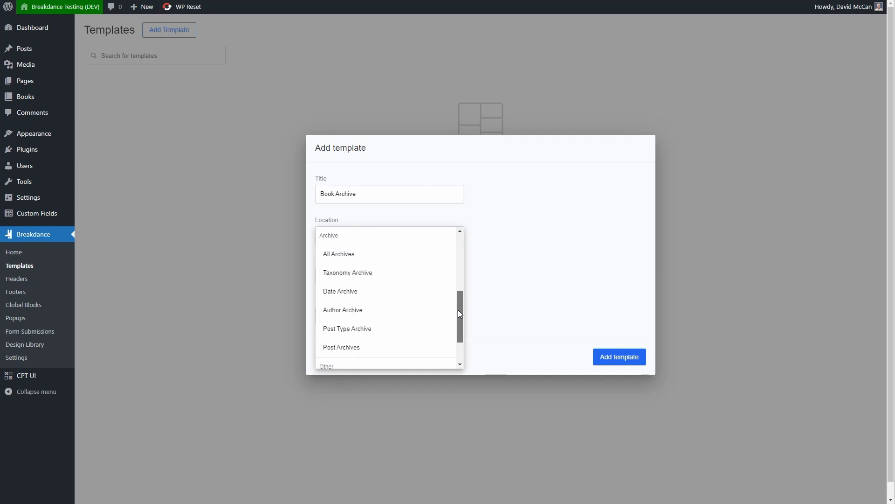
{"action": "left_click", "coordinate": [363, 329]}
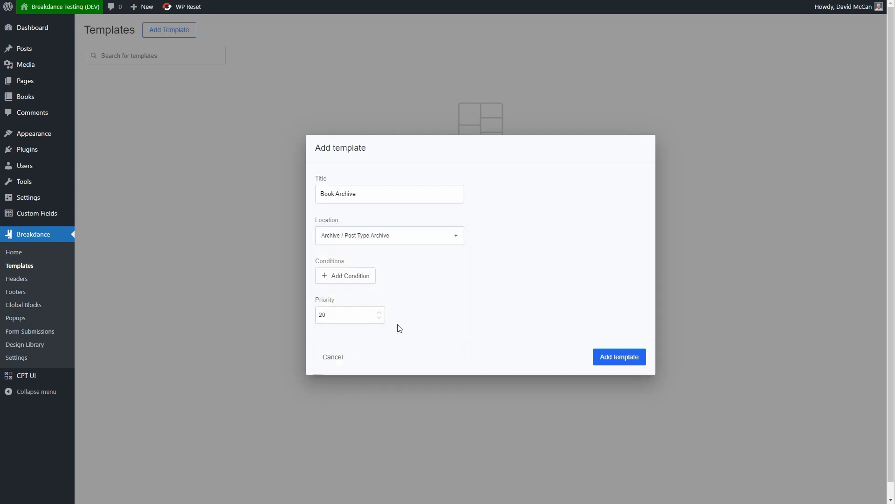
- Add a condition to the template requiring that Post Type is Books
{"action": "left_click", "coordinate": [348, 278]}
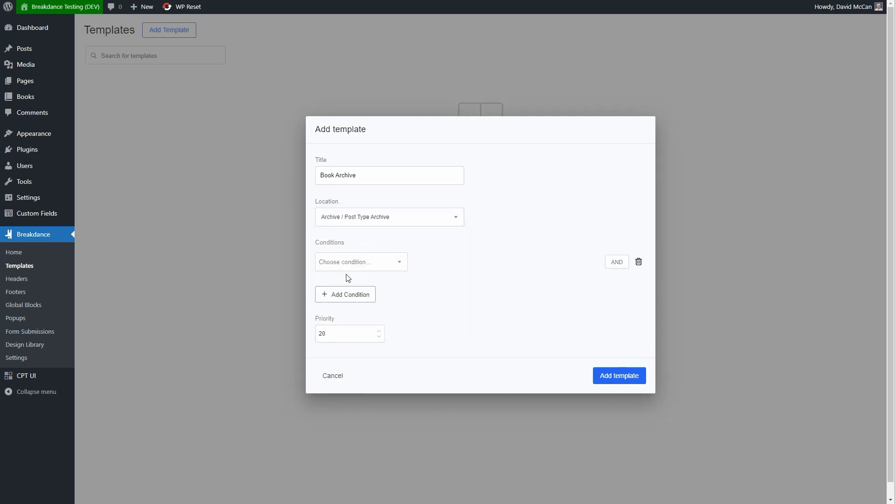
{"action": "left_click", "coordinate": [371, 265]}
{"action": "left_click", "coordinate": [355, 283]}
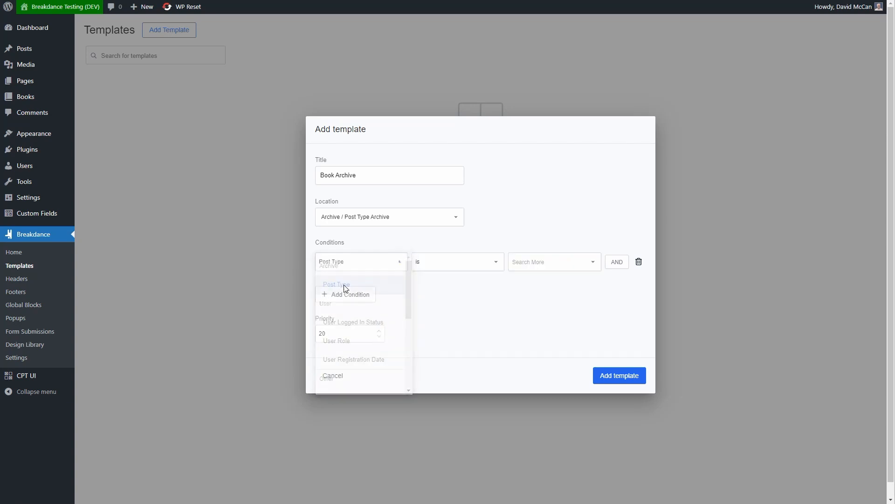
{"action": "left_click", "coordinate": [548, 264]}
{"action": "left_click", "coordinate": [521, 328]}
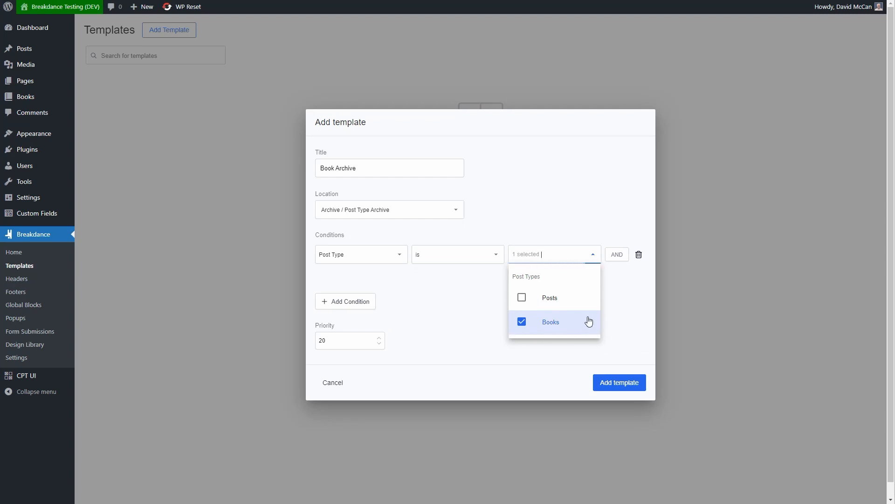
- Create the Book Archive template, open it in the Breakdance editor, and add a Section element
{"action": "left_click", "coordinate": [618, 313]}
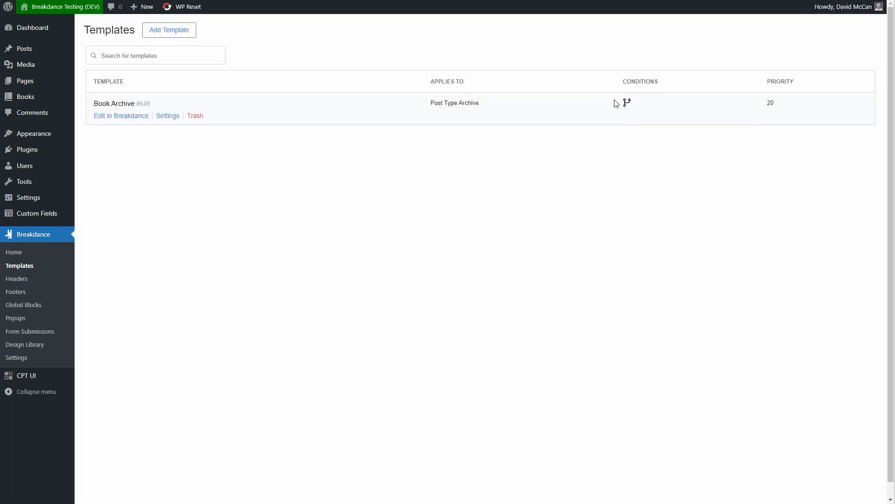
{"action": "mouse_move", "coordinate": [635, 105]}
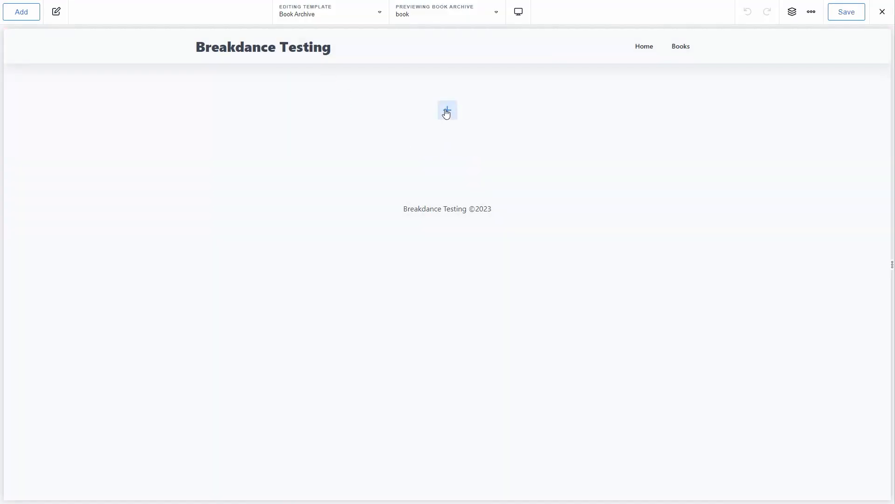
{"action": "left_click", "coordinate": [447, 111]}
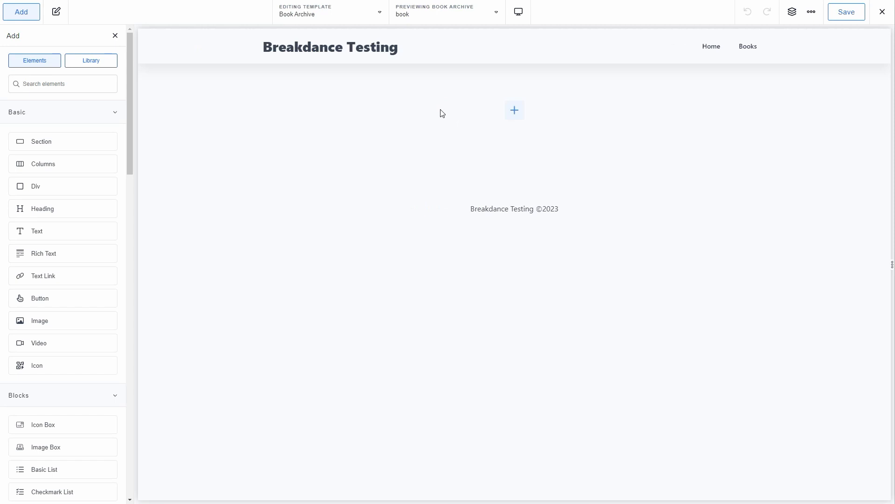
{"action": "left_click", "coordinate": [34, 142]}
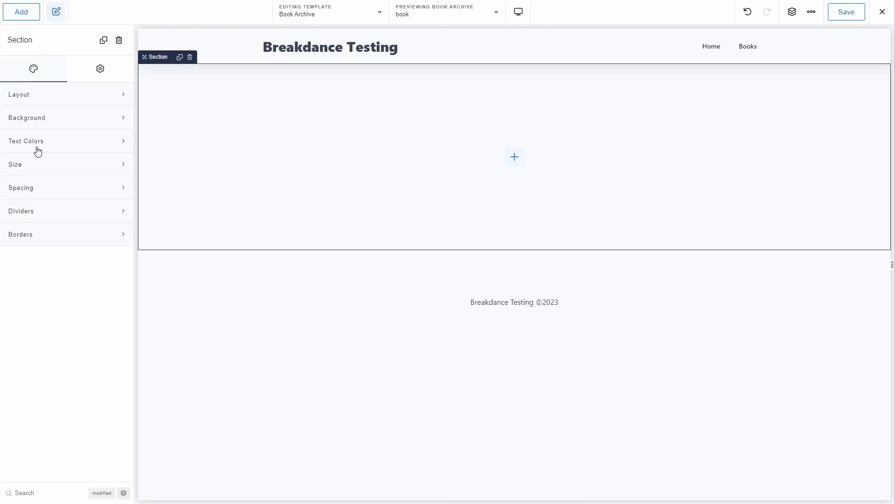
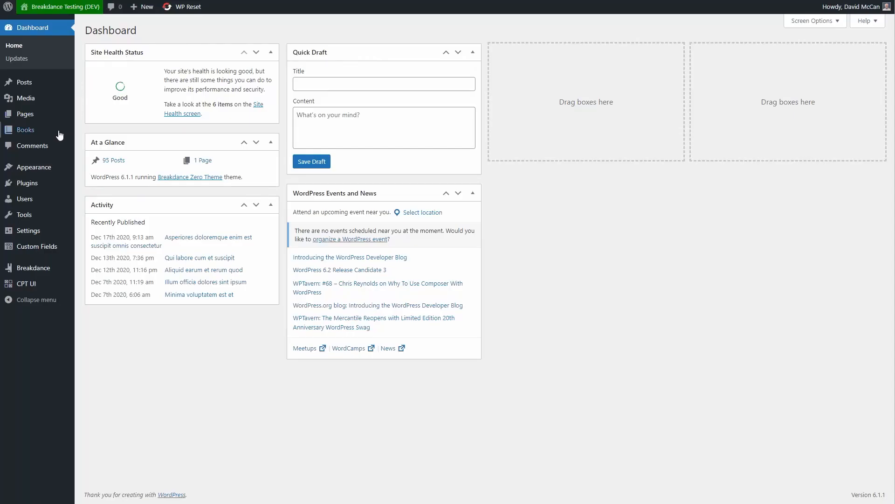
- Open The Whistler book post in the WordPress admin and review its genre, featured image, author website and author photo fields
{"action": "mouse_move", "coordinate": [34, 130]}
{"action": "left_click", "coordinate": [113, 132]}
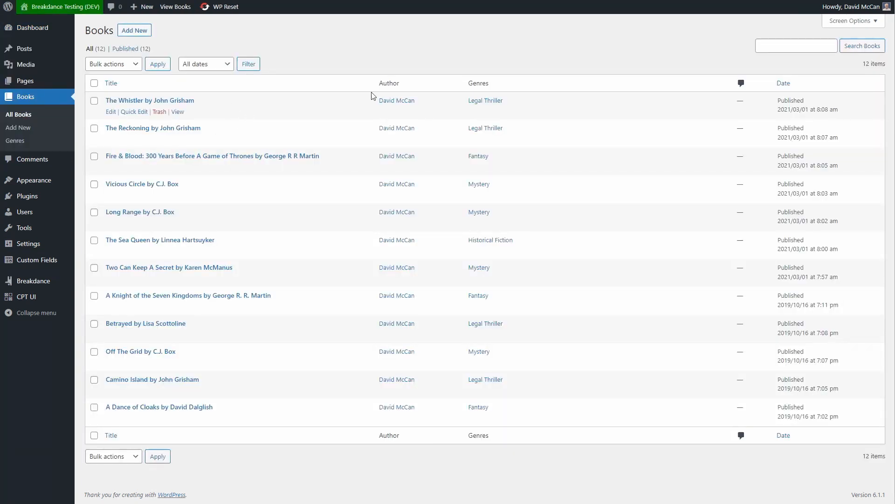
{"action": "left_click", "coordinate": [172, 103]}
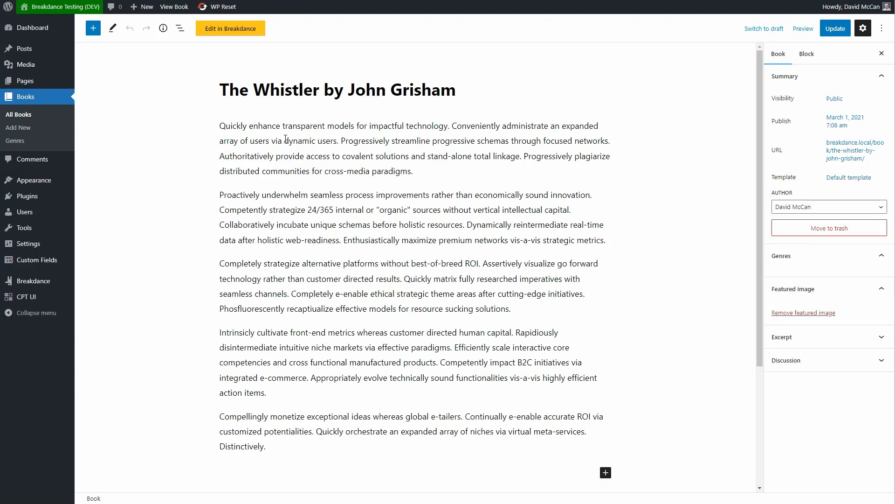
{"action": "left_click", "coordinate": [777, 274]}
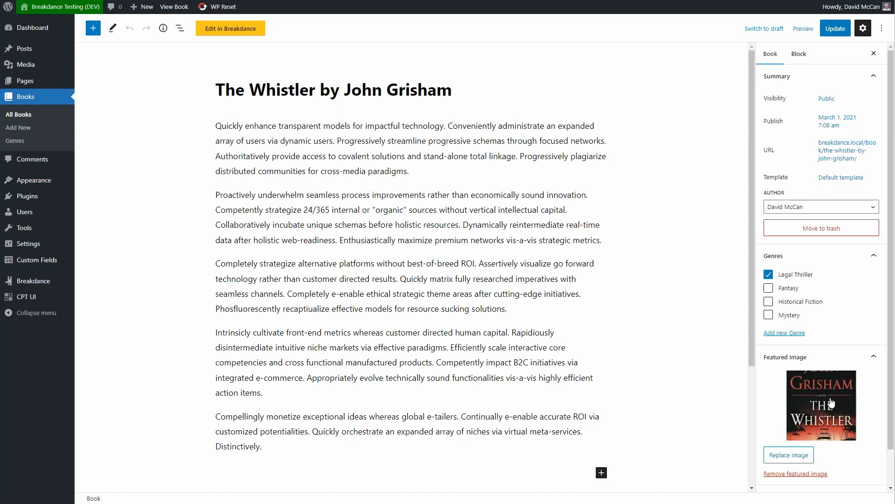
{"action": "scroll", "coordinate": [660, 367], "scroll_direction": "down", "scroll_amount": 3}
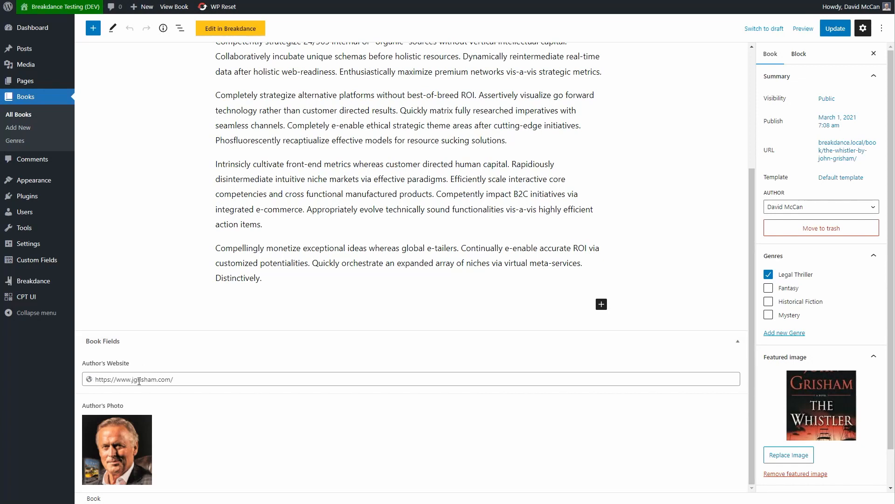
{"action": "mouse_move", "coordinate": [137, 435]}
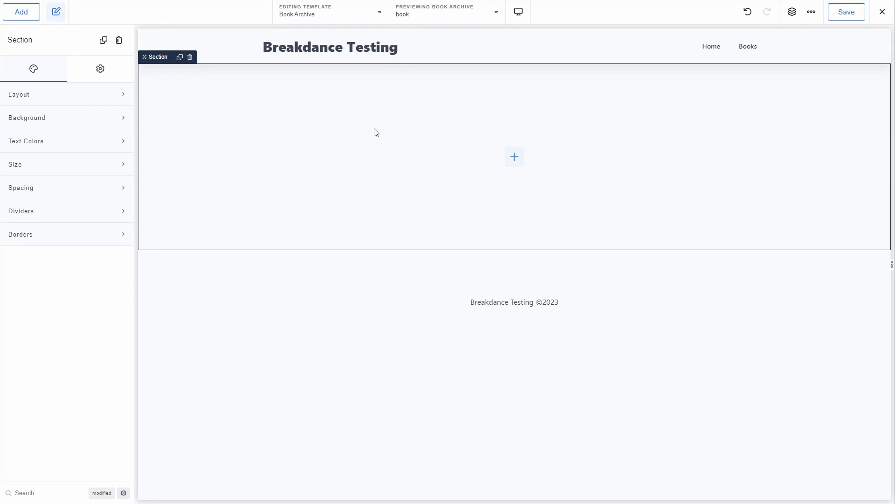
- Try a Post Loop Builder in the section, check its Global Block choices, and delete the element
{"action": "left_click", "coordinate": [515, 160]}
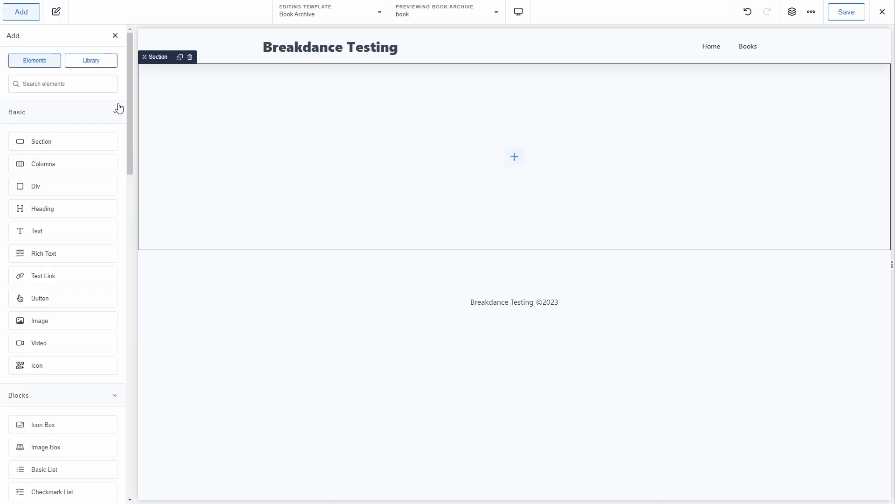
{"action": "left_click", "coordinate": [79, 86]}
{"action": "type", "text": "post"}
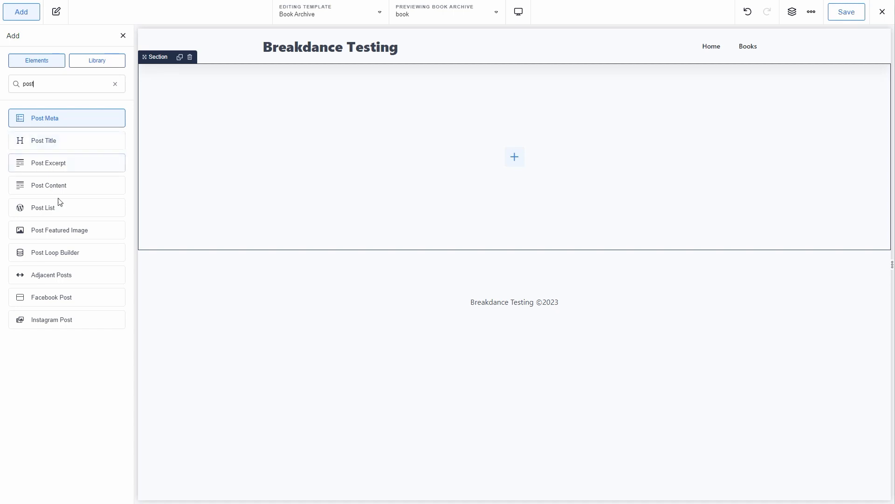
{"action": "left_click", "coordinate": [54, 256]}
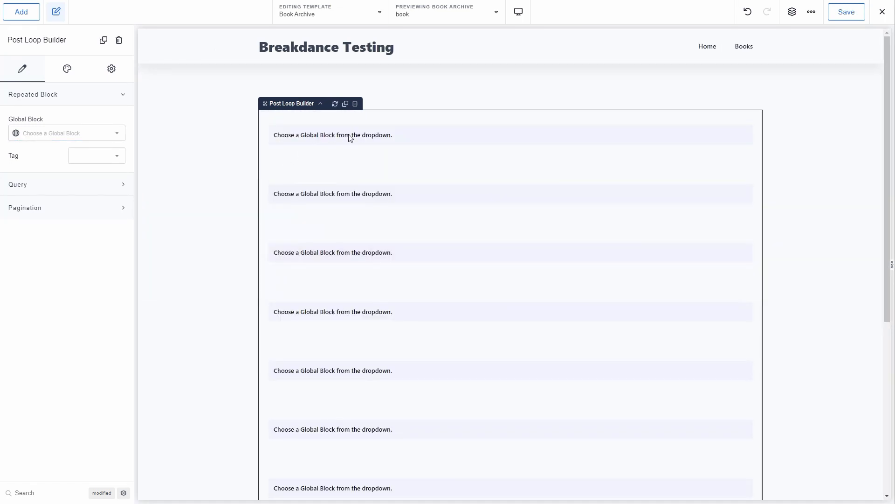
{"action": "left_click", "coordinate": [120, 135]}
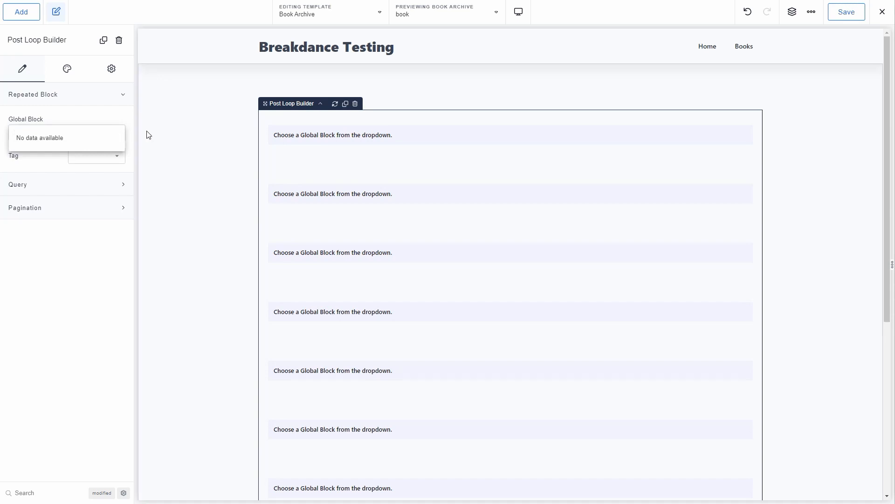
{"action": "left_click", "coordinate": [355, 104]}
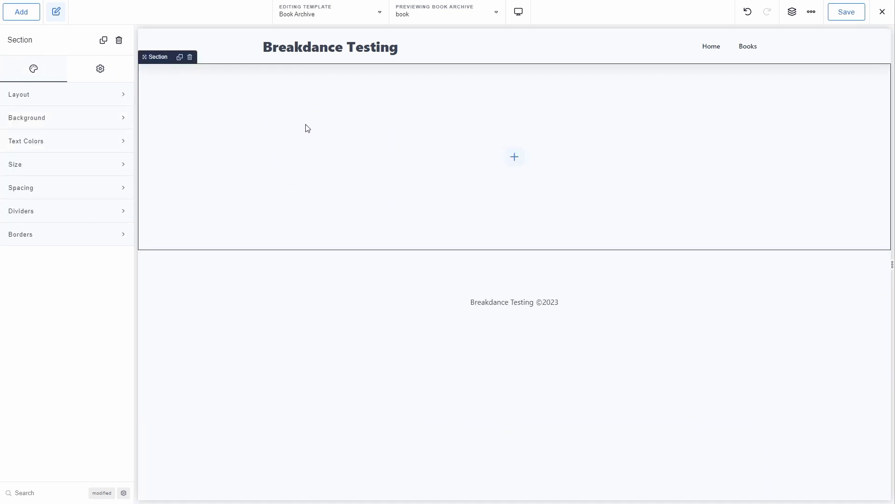
- Search the available elements for grid, and clear the search
{"action": "left_click", "coordinate": [23, 18]}
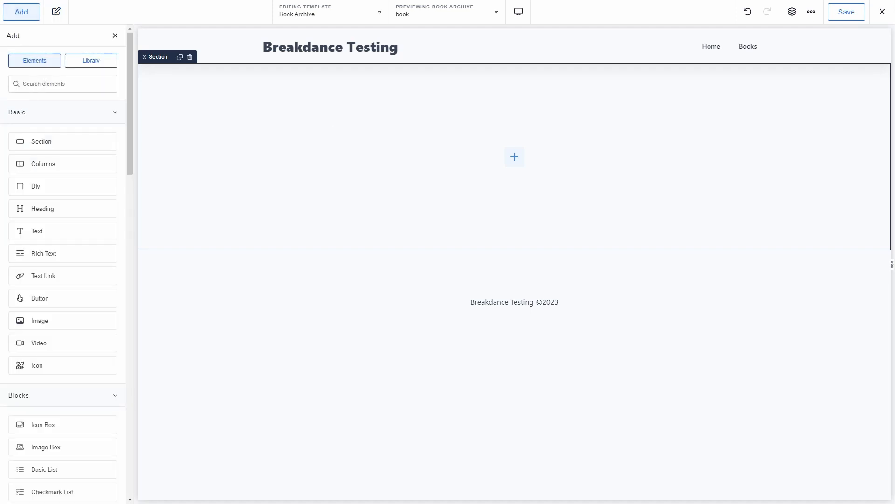
{"action": "type", "text": "grid"}
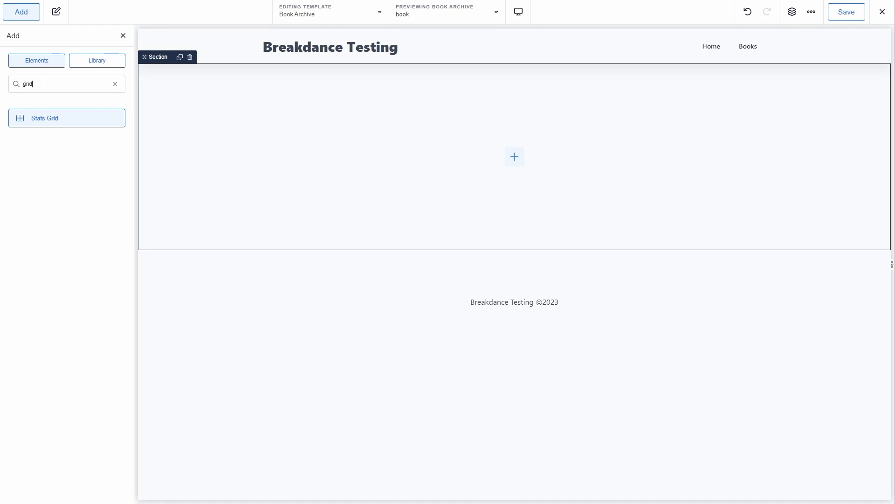
{"action": "key", "text": "BackSpace"}
{"action": "key", "text": "BackSpace"}
{"action": "key", "text": "BackSpace"}
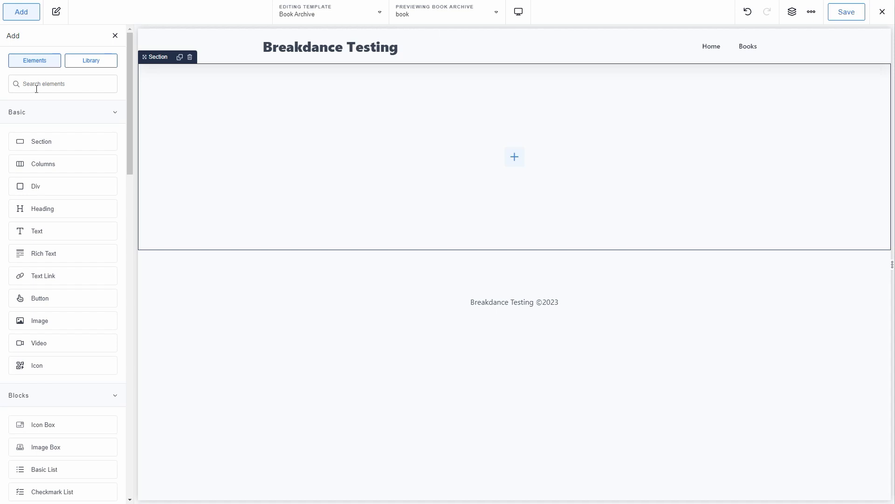
- Save the Book Archive template and exit to WordPress
{"action": "left_click", "coordinate": [847, 14]}
{"action": "left_click", "coordinate": [883, 11]}
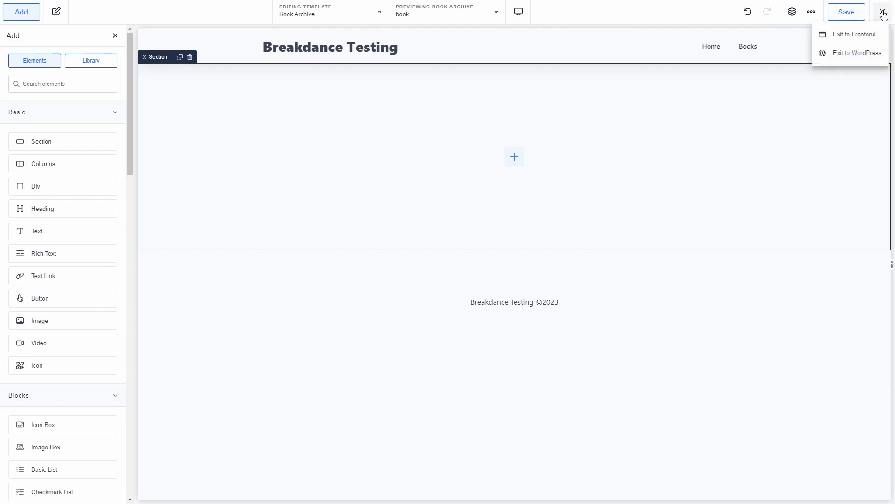
{"action": "left_click", "coordinate": [864, 53]}
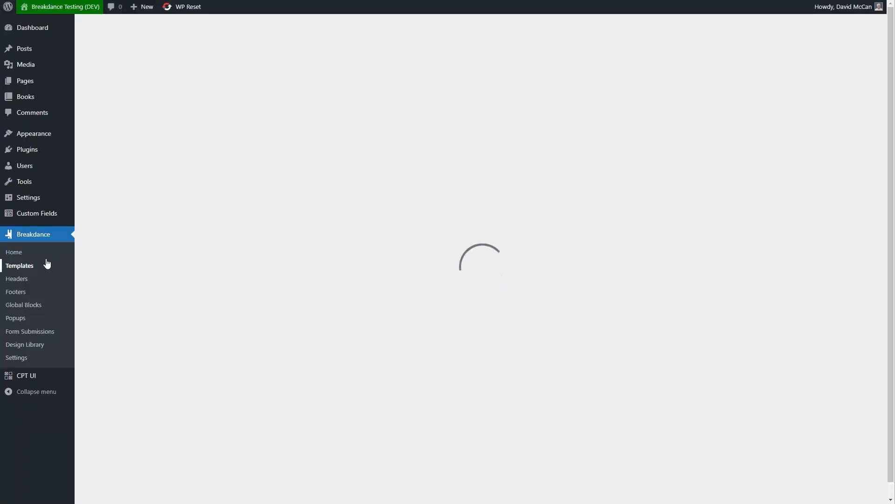
- Create a new Breakdance global block titled Book Record
{"action": "left_click", "coordinate": [16, 306]}
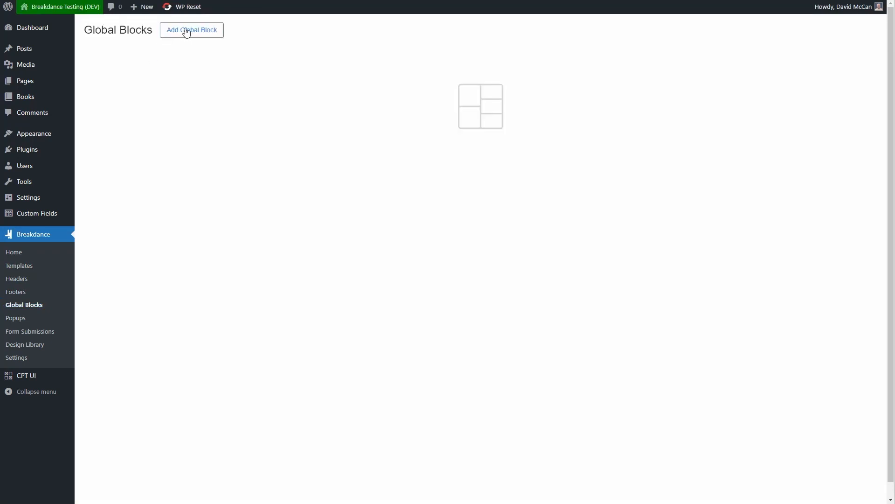
{"action": "left_click", "coordinate": [186, 31]}
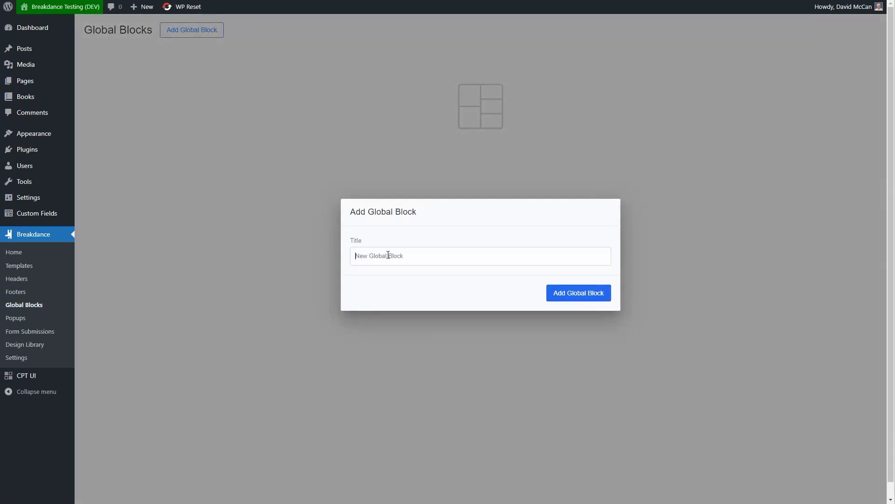
{"action": "type", "text": "Book Record"}
{"action": "left_click", "coordinate": [566, 295]}
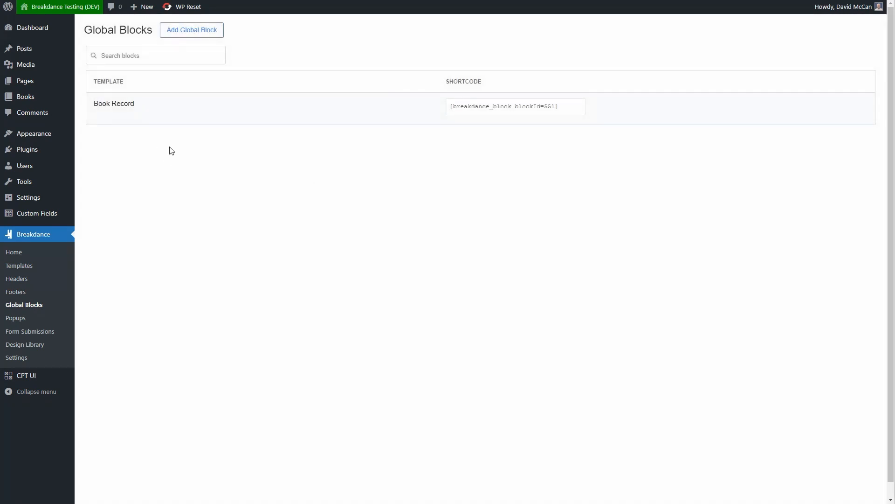
- Edit the Book Record block in Breakdance and add a two-column layout with a narrow first column and a wide second one
{"action": "mouse_move", "coordinate": [154, 106]}
{"action": "mouse_move", "coordinate": [125, 119]}
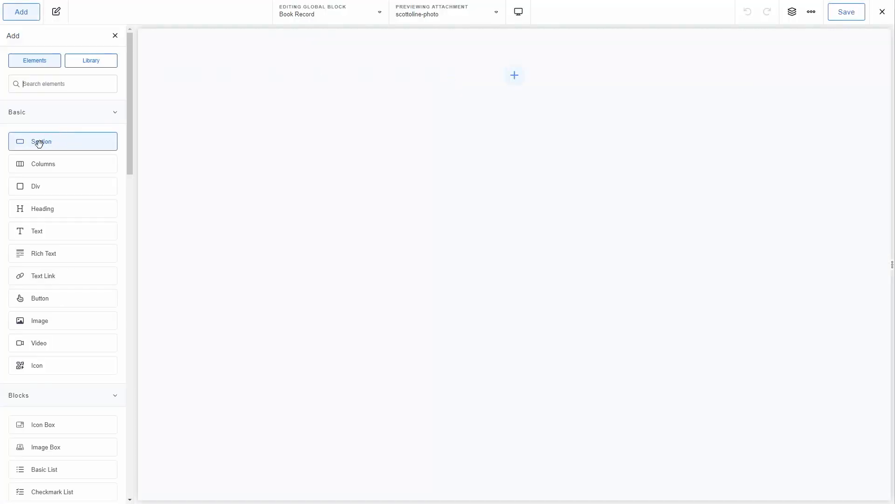
{"action": "left_click", "coordinate": [39, 166]}
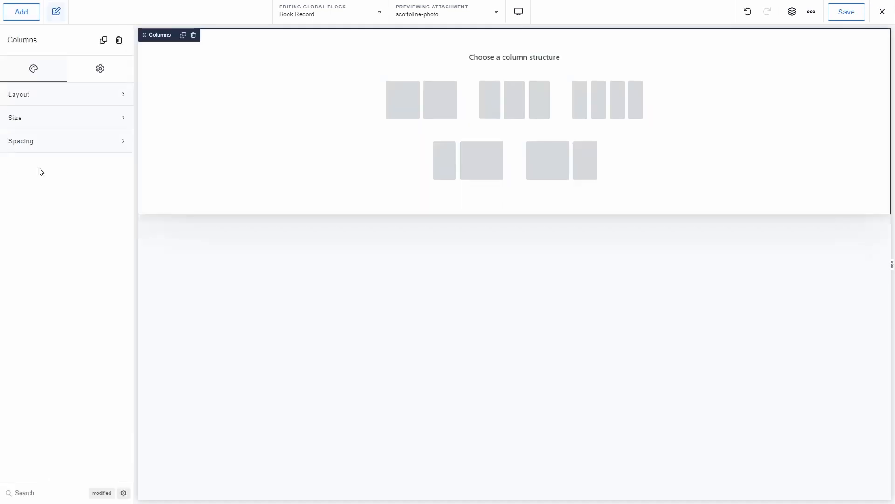
{"action": "left_click", "coordinate": [471, 171]}
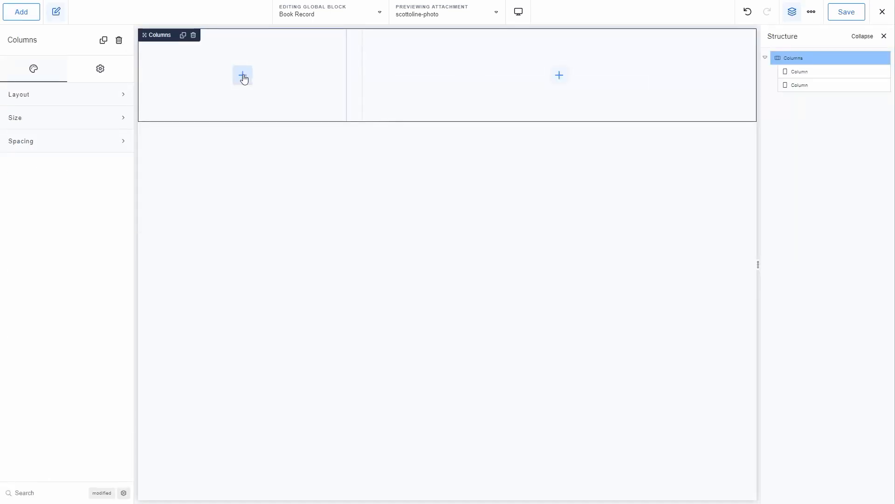
- Add a Post Featured Image element to the first, narrow column
{"action": "left_click", "coordinate": [243, 77]}
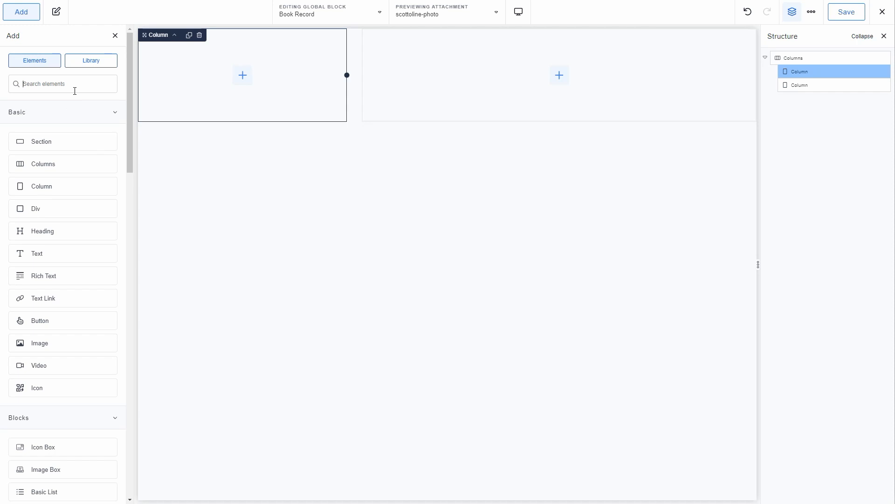
{"action": "type", "text": "image"}
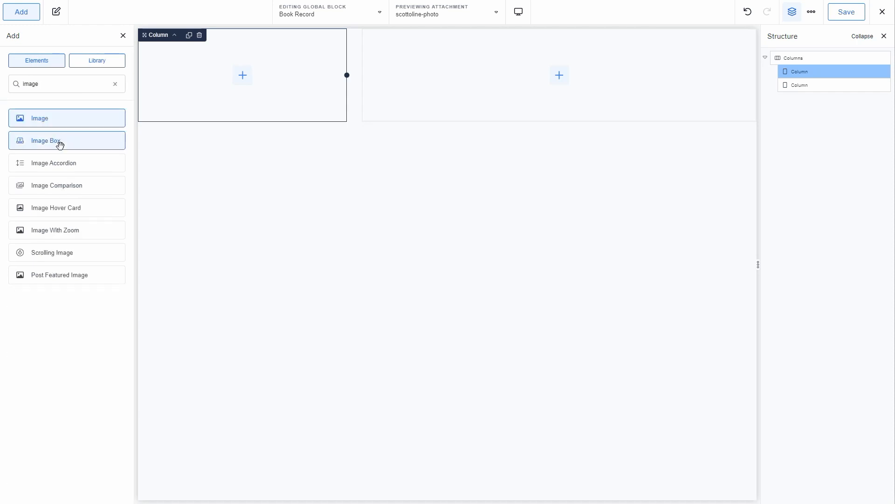
{"action": "left_click", "coordinate": [51, 276]}
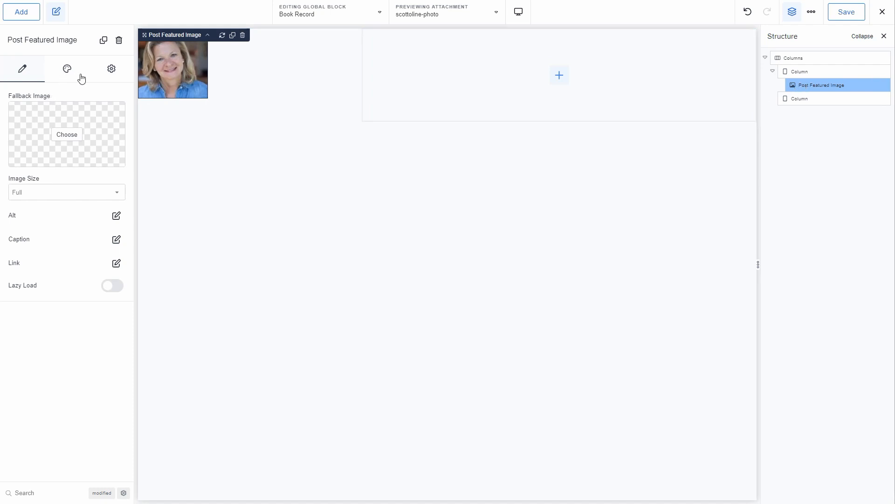
- Look over the featured image's advanced settings and return to its content settings
{"action": "left_click", "coordinate": [112, 71]}
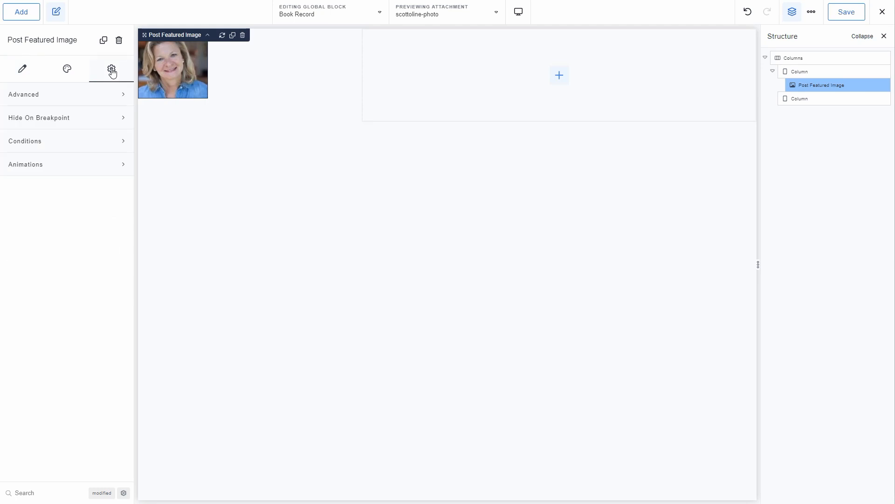
{"action": "left_click", "coordinate": [103, 95]}
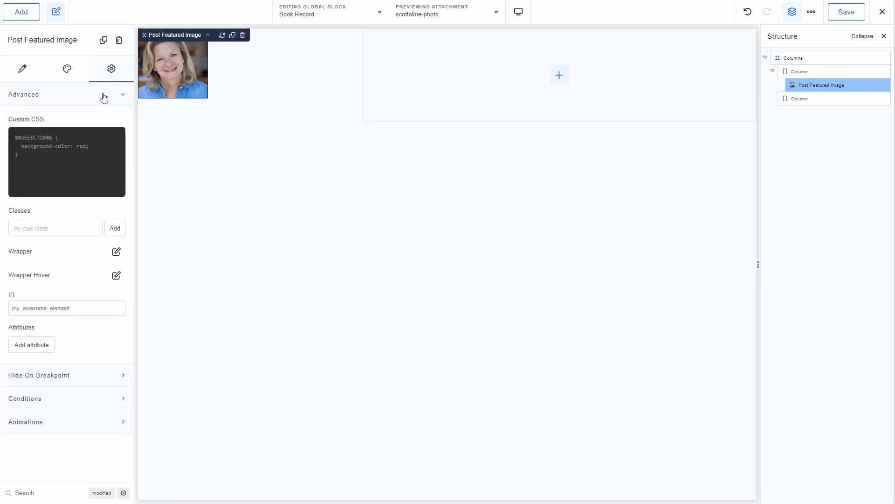
{"action": "left_click", "coordinate": [104, 95]}
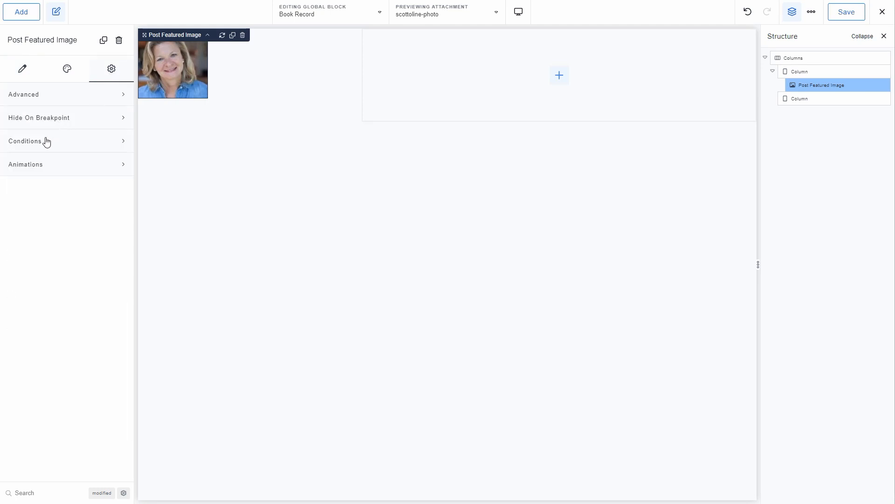
{"action": "left_click", "coordinate": [23, 69]}
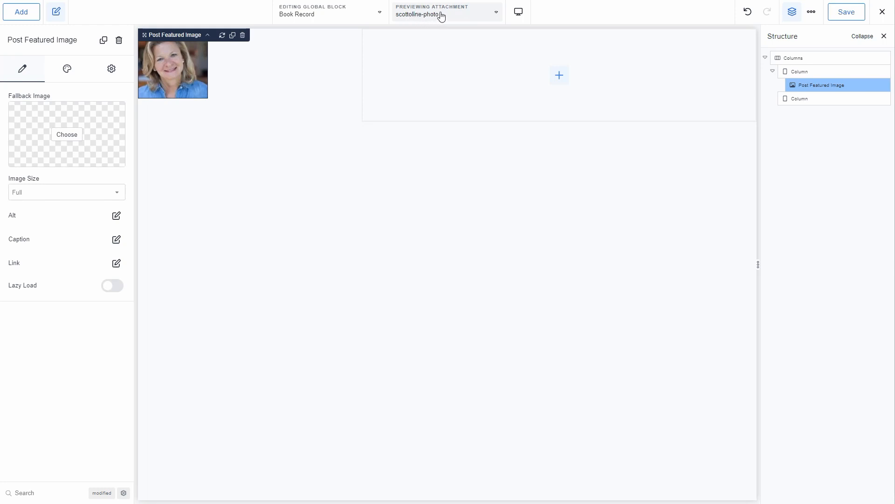
- Browse the preview content choices for a book to preview the global block with
{"action": "left_click", "coordinate": [495, 13]}
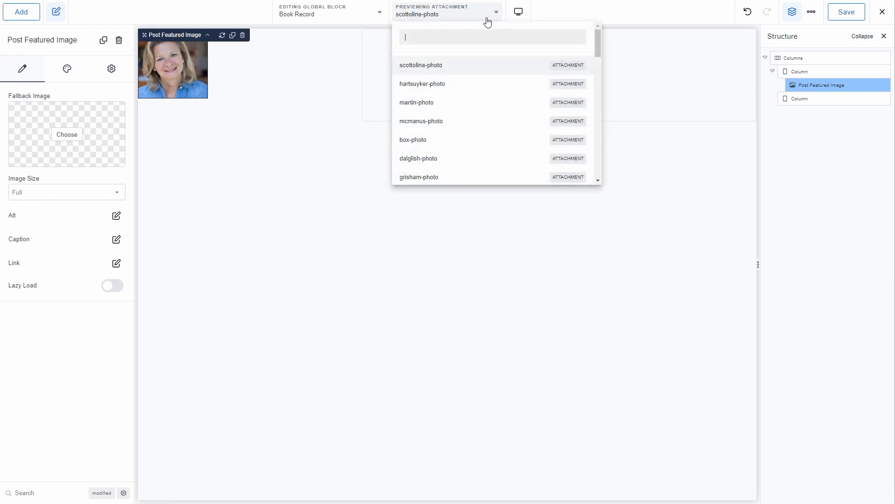
{"action": "scroll", "coordinate": [487, 66], "scroll_direction": "down", "scroll_amount": 2}
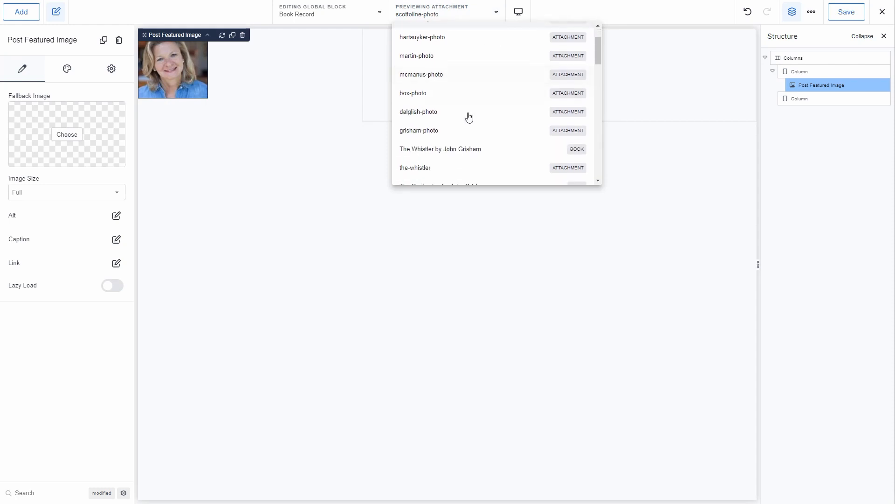
- Preview the block with the book The Whistler by John Grisham and centre-align the contents of the first column
{"action": "left_click", "coordinate": [450, 150]}
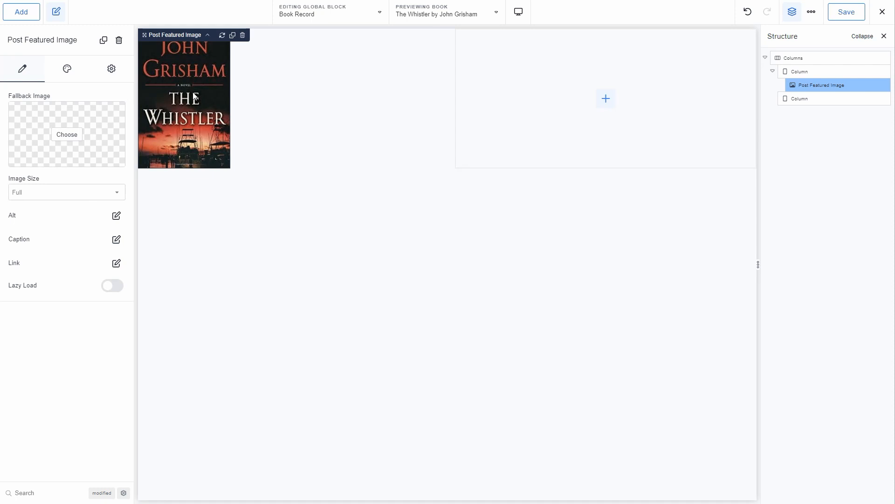
{"action": "left_click", "coordinate": [67, 70]}
{"action": "left_click", "coordinate": [54, 166]}
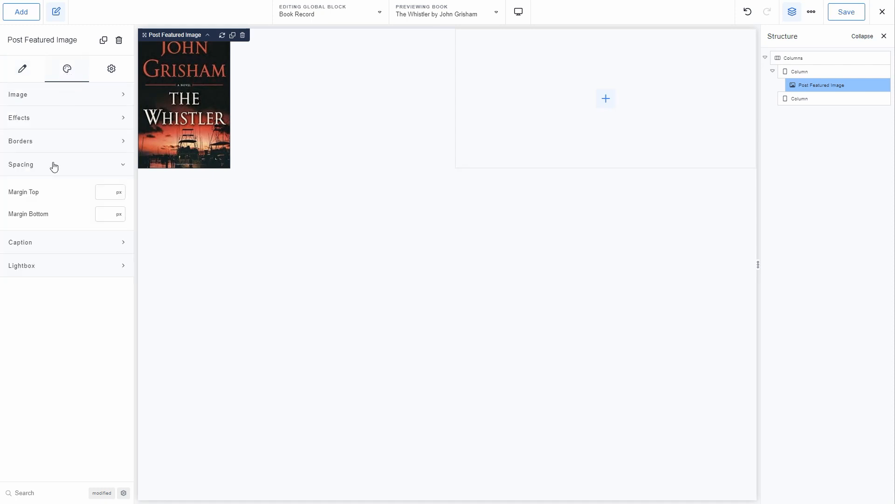
{"action": "left_click", "coordinate": [54, 165]}
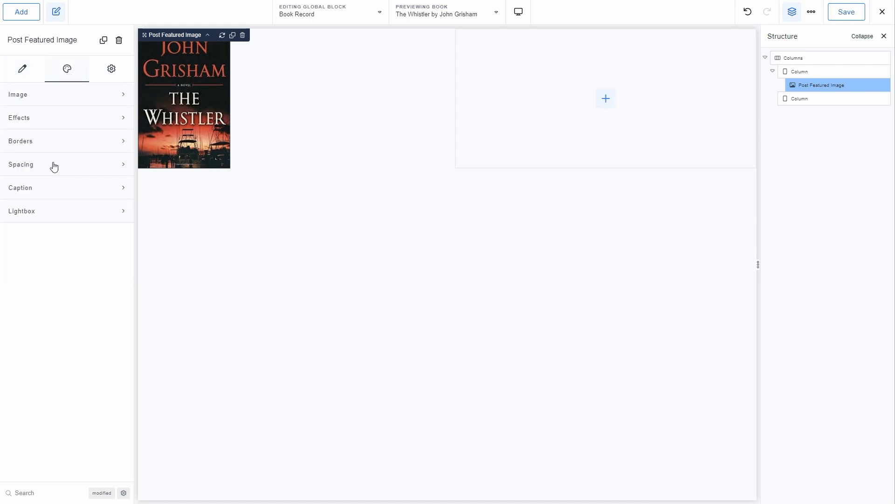
{"action": "left_click", "coordinate": [795, 73]}
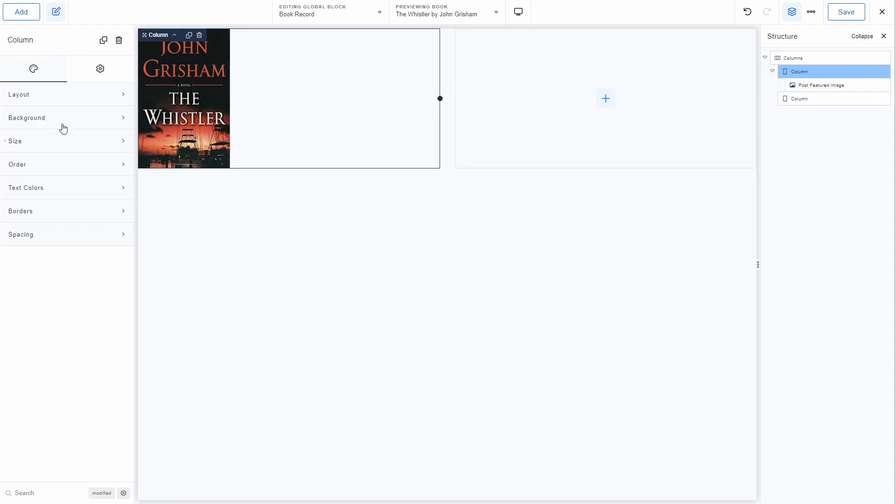
{"action": "left_click", "coordinate": [57, 96]}
{"action": "left_click", "coordinate": [105, 123]}
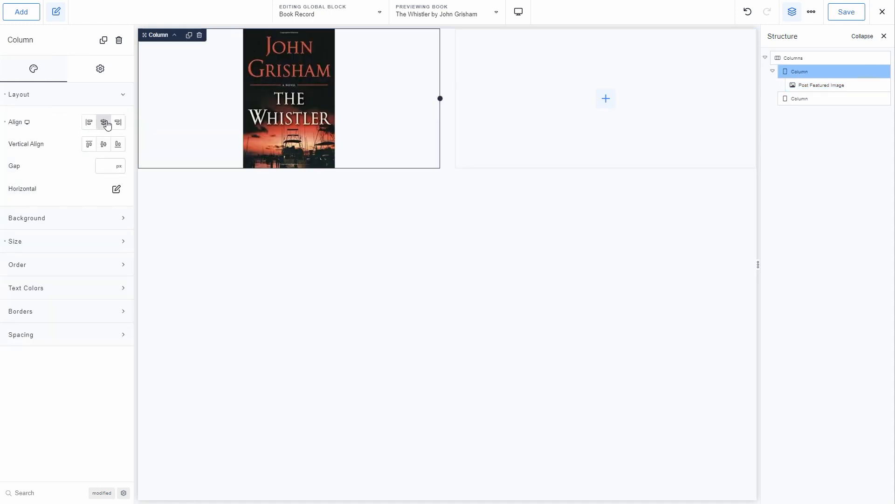
- Add a Heading element to the empty second column
{"action": "left_click", "coordinate": [606, 101]}
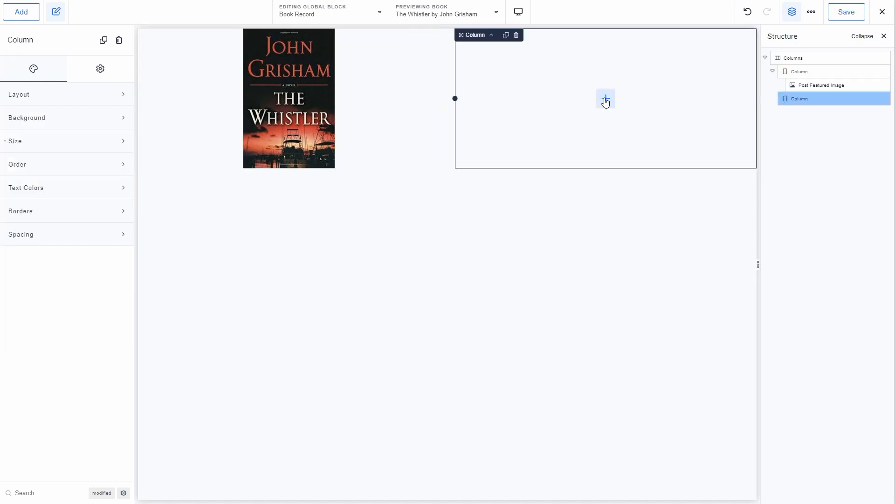
{"action": "left_click", "coordinate": [606, 99]}
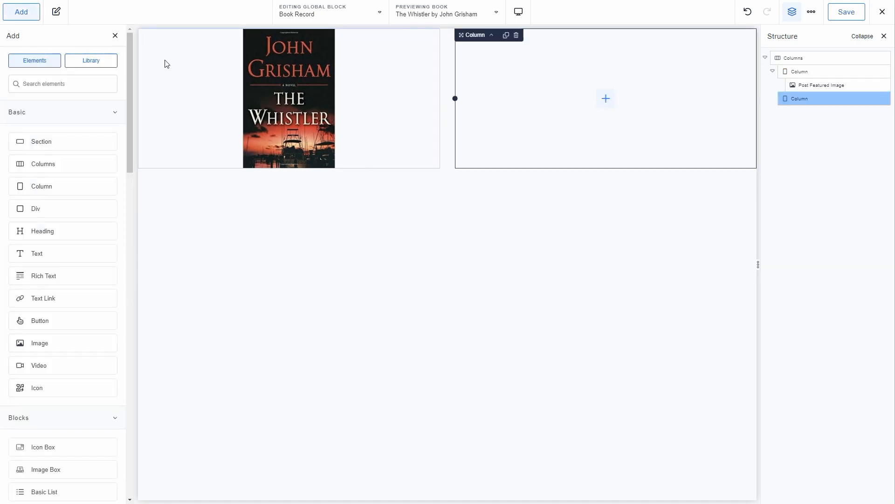
{"action": "left_click", "coordinate": [21, 11]}
{"action": "left_click", "coordinate": [21, 11]}
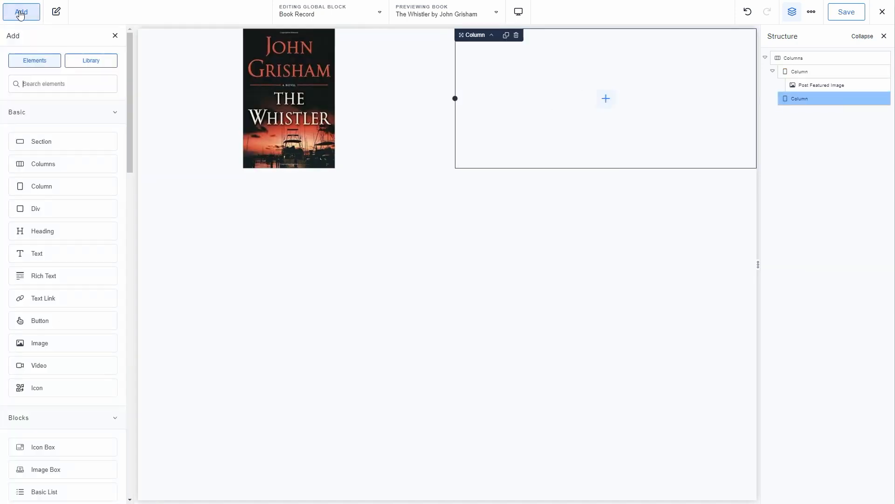
{"action": "left_click", "coordinate": [54, 85]}
{"action": "type", "text": "head"}
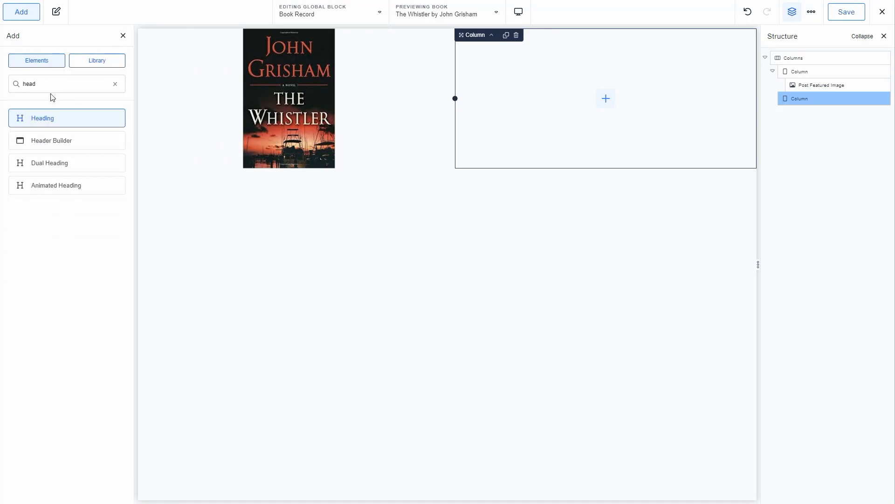
{"action": "left_click", "coordinate": [34, 120]}
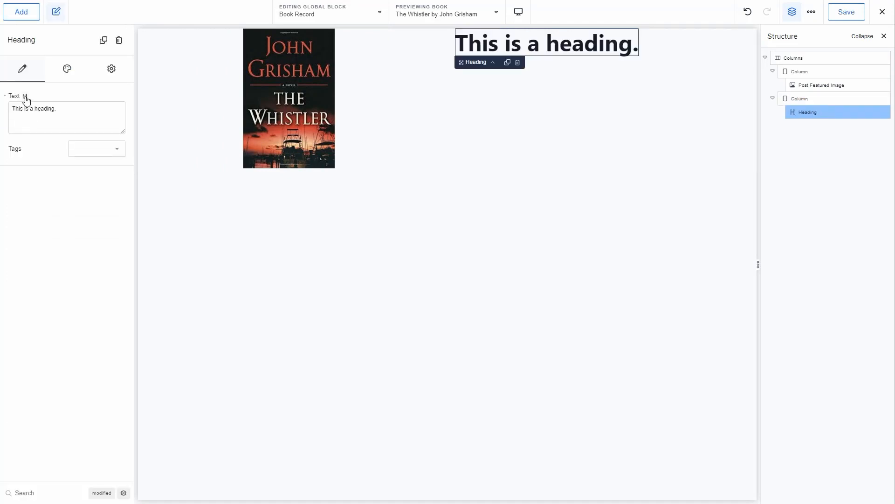
- Fill the heading with the Post Title dynamic data and set its tag to h2
{"action": "left_click", "coordinate": [25, 97]}
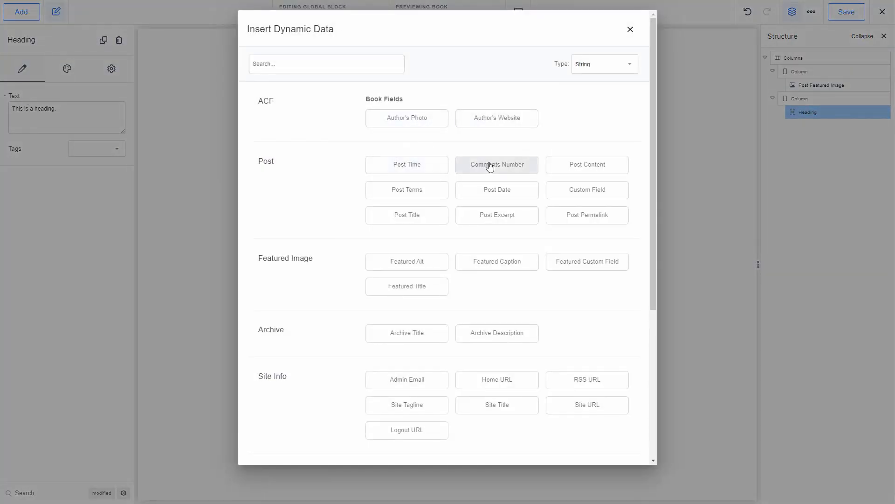
{"action": "left_click", "coordinate": [398, 216]}
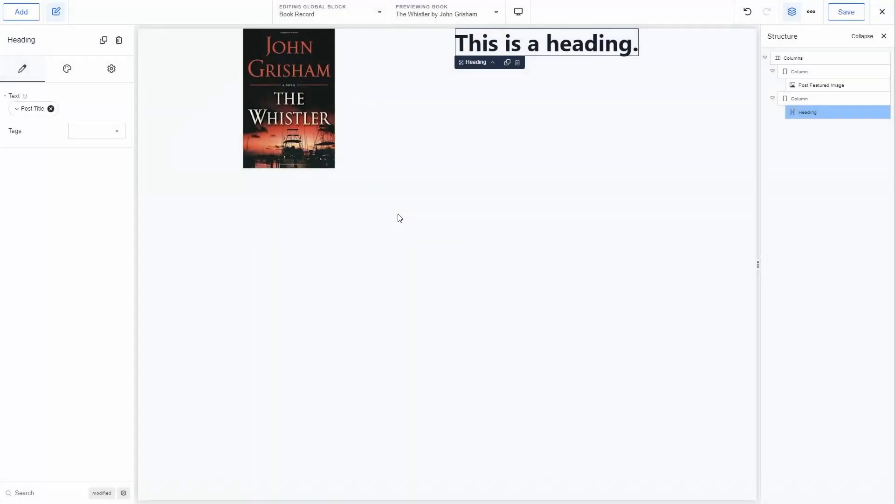
{"action": "left_click", "coordinate": [110, 135]}
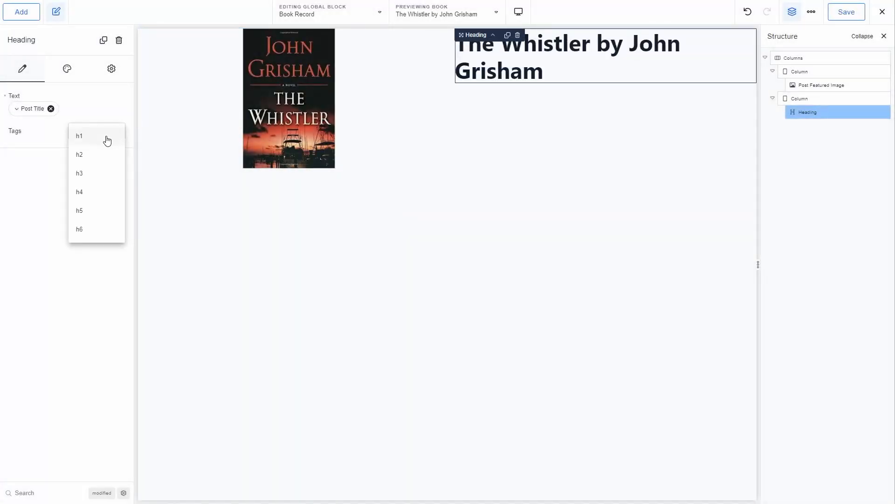
{"action": "left_click", "coordinate": [80, 157]}
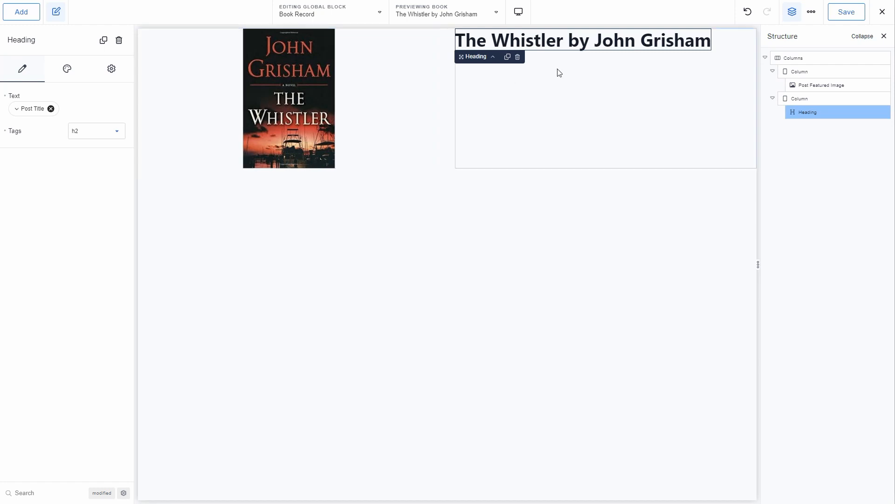
- Add a Text element under the heading and fill it with the Post Excerpt dynamic data
{"action": "left_click", "coordinate": [576, 69]}
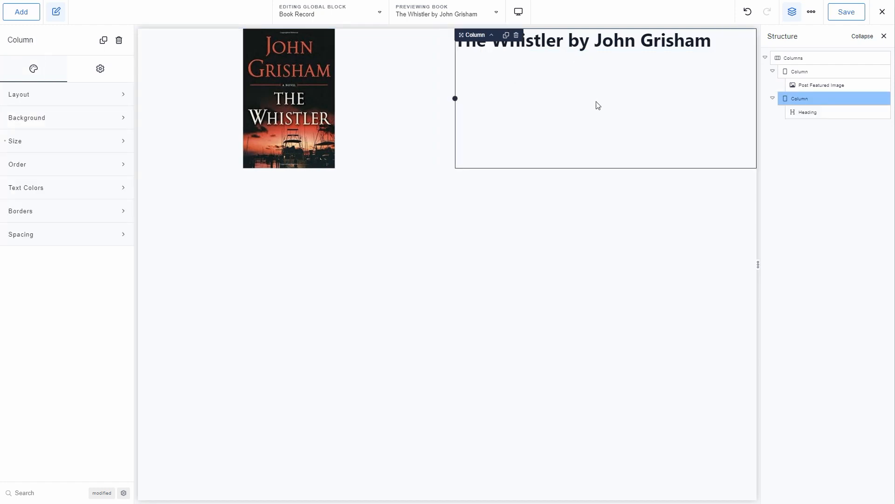
{"action": "left_click", "coordinate": [16, 13]}
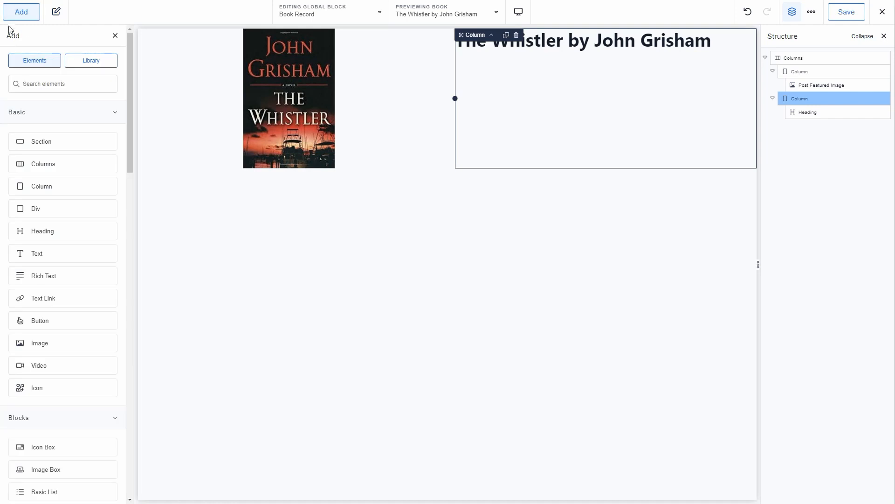
{"action": "left_click", "coordinate": [25, 258]}
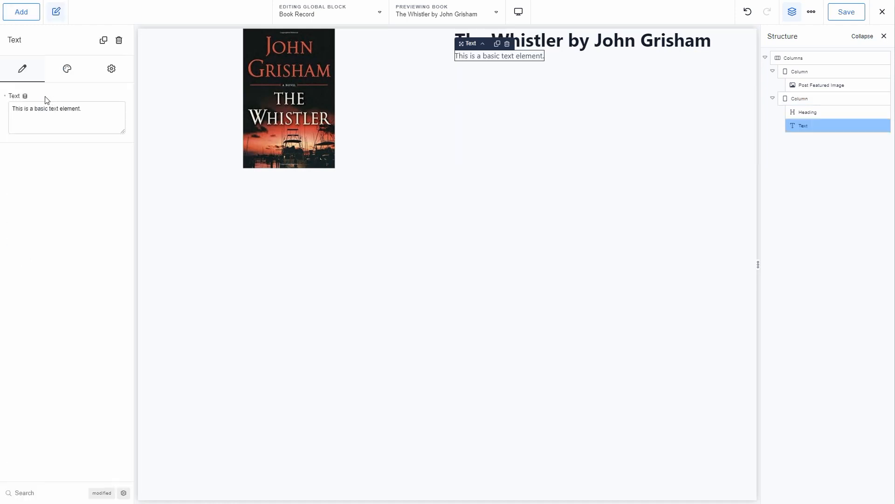
{"action": "left_click", "coordinate": [25, 97]}
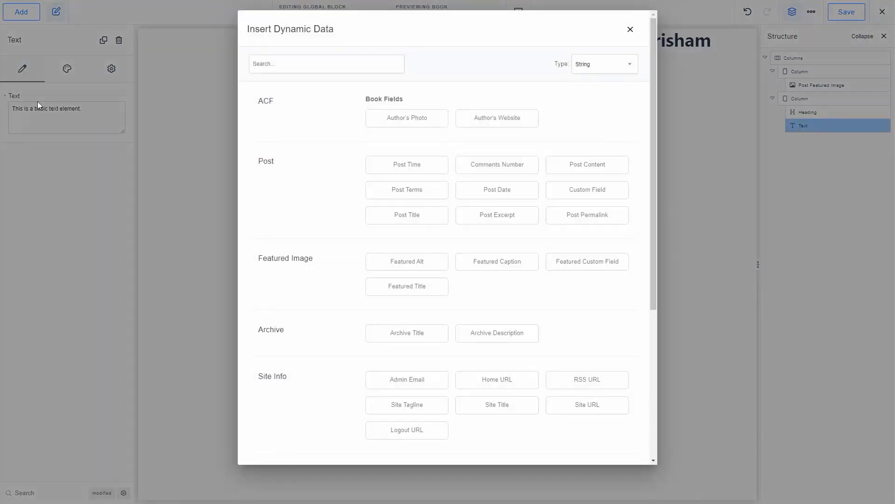
{"action": "left_click", "coordinate": [489, 217]}
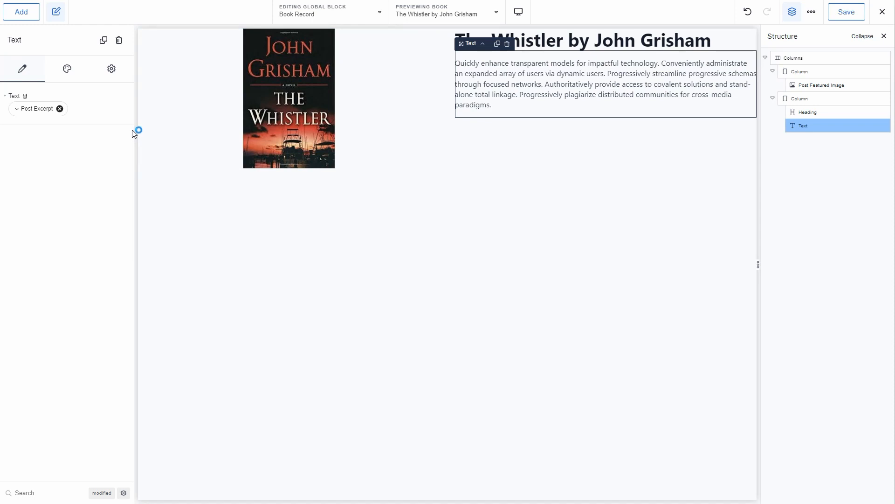
- Add a Button below the excerpt in the second column and set its text to "Read more"
{"action": "left_click", "coordinate": [800, 99]}
{"action": "left_click", "coordinate": [21, 12]}
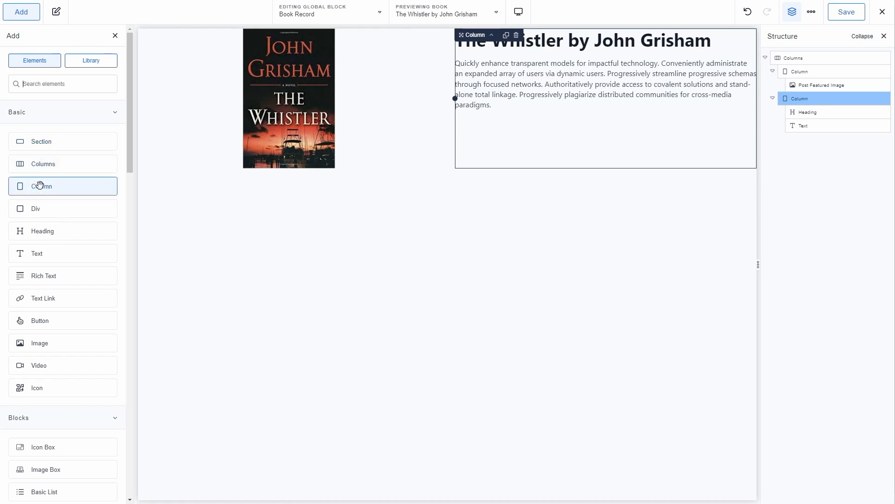
{"action": "left_click", "coordinate": [39, 320]}
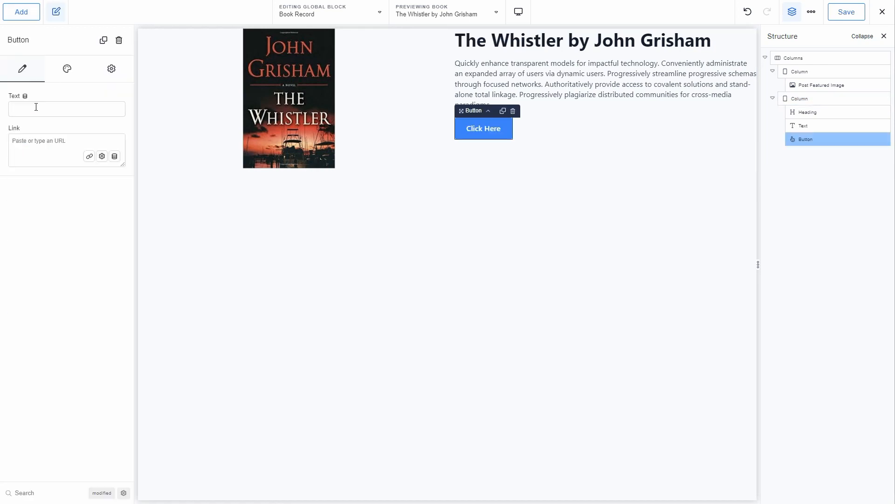
{"action": "left_click", "coordinate": [36, 107]}
{"action": "type", "text": "Read more"}
- Link the Read more button to the Post Permalink dynamic data and make it open in a new tab
{"action": "left_click", "coordinate": [102, 157]}
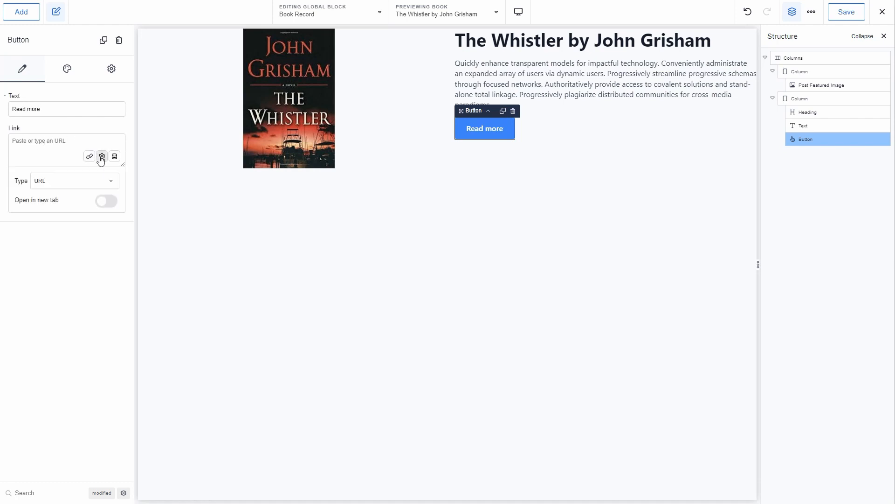
{"action": "left_click", "coordinate": [108, 201]}
{"action": "left_click", "coordinate": [114, 156]}
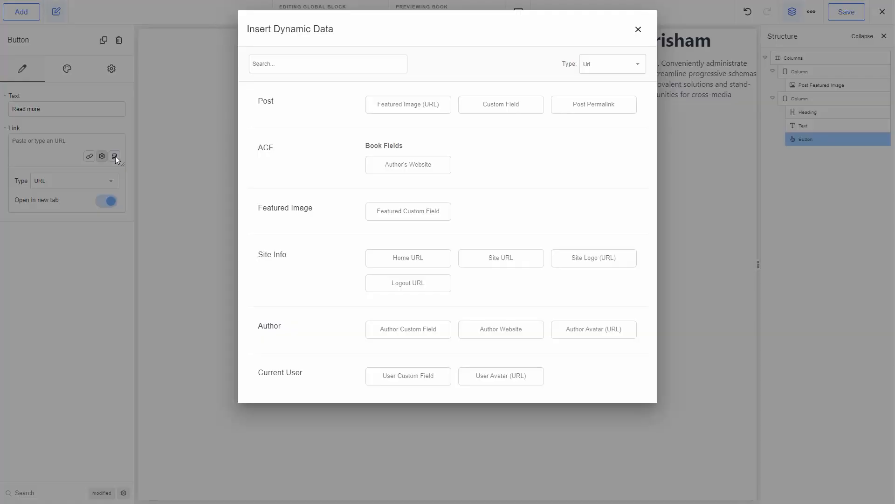
{"action": "left_click", "coordinate": [599, 107]}
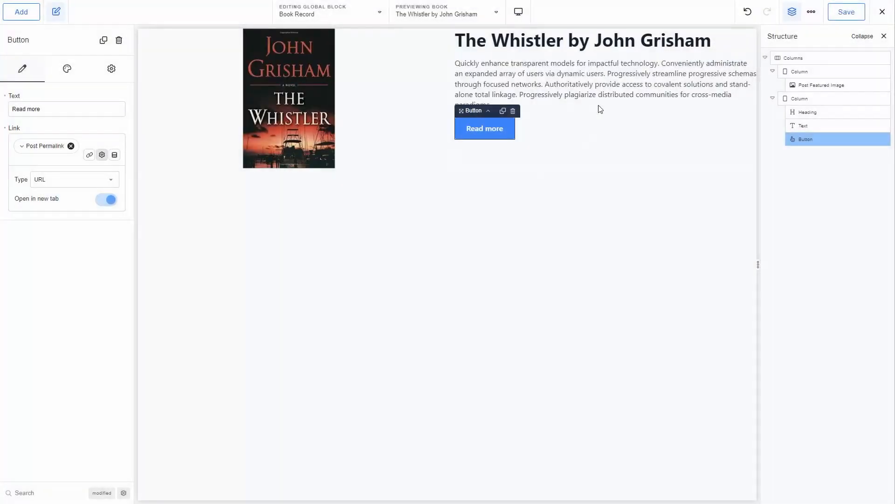
- Save the Book Record global block and exit to WordPress
{"action": "left_click", "coordinate": [546, 68]}
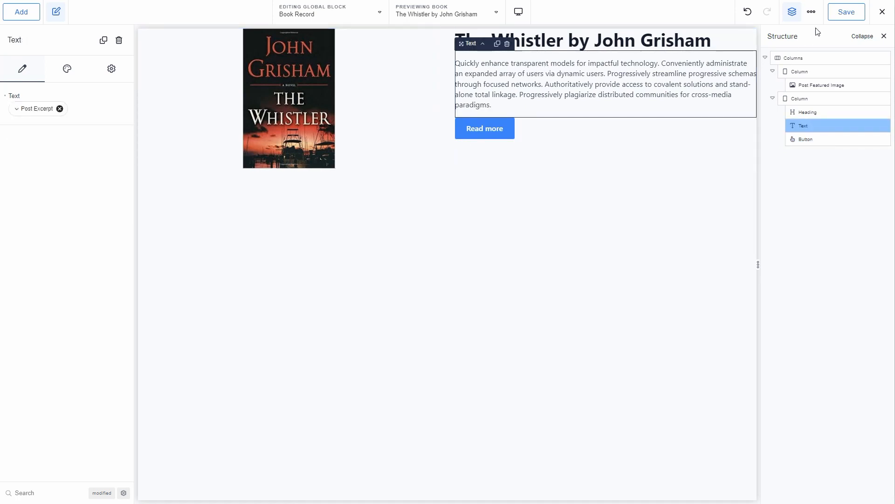
{"action": "left_click", "coordinate": [847, 14]}
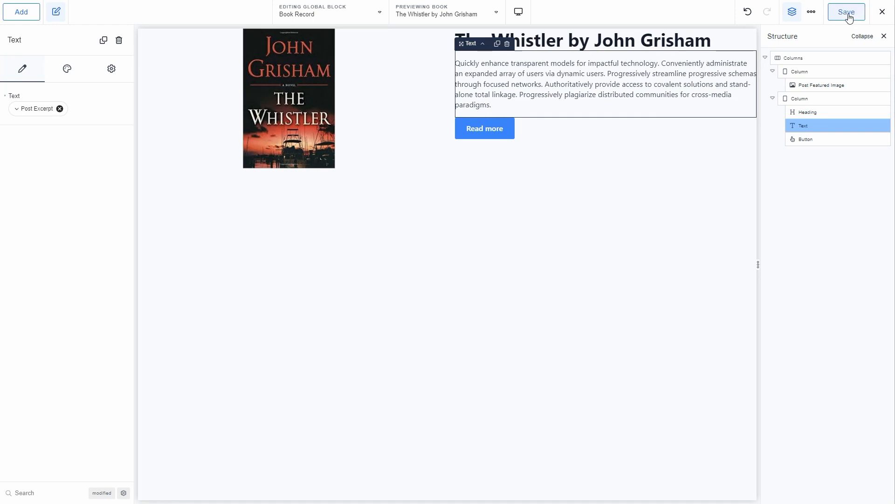
{"action": "left_click", "coordinate": [881, 14]}
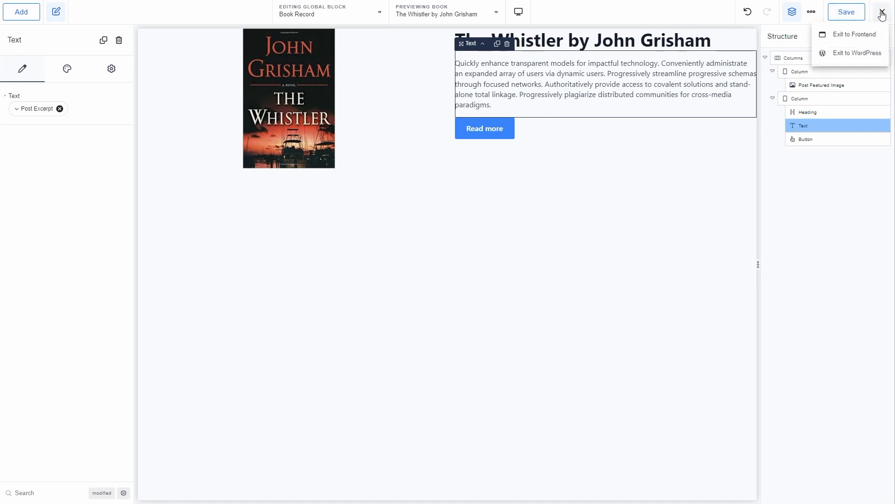
{"action": "left_click", "coordinate": [848, 52]}
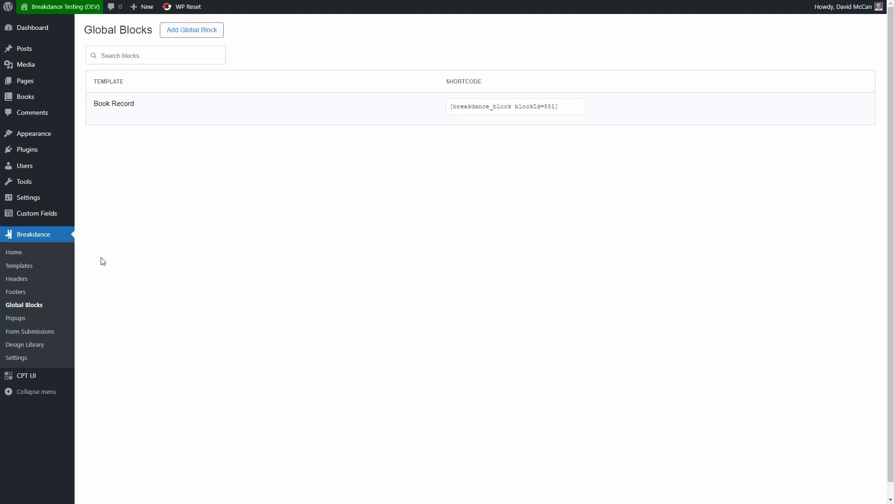
- Open the Book Archive template for editing in Breakdance
{"action": "left_click", "coordinate": [40, 268]}
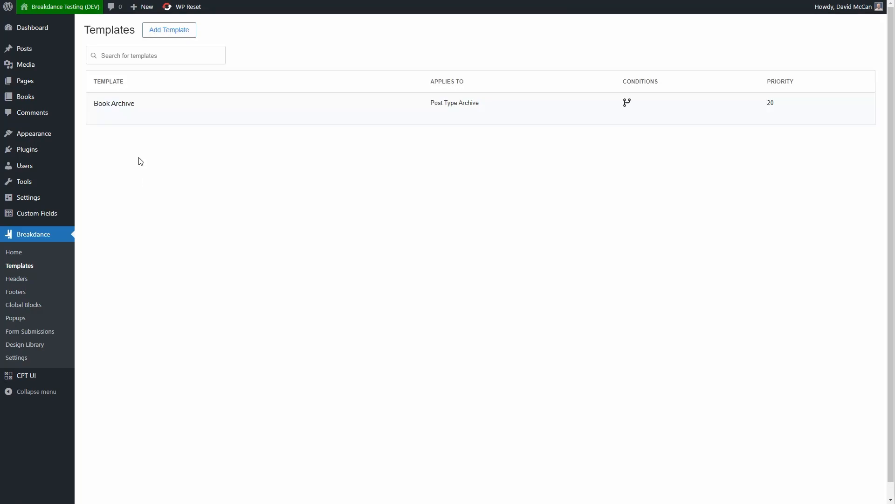
{"action": "mouse_move", "coordinate": [144, 112]}
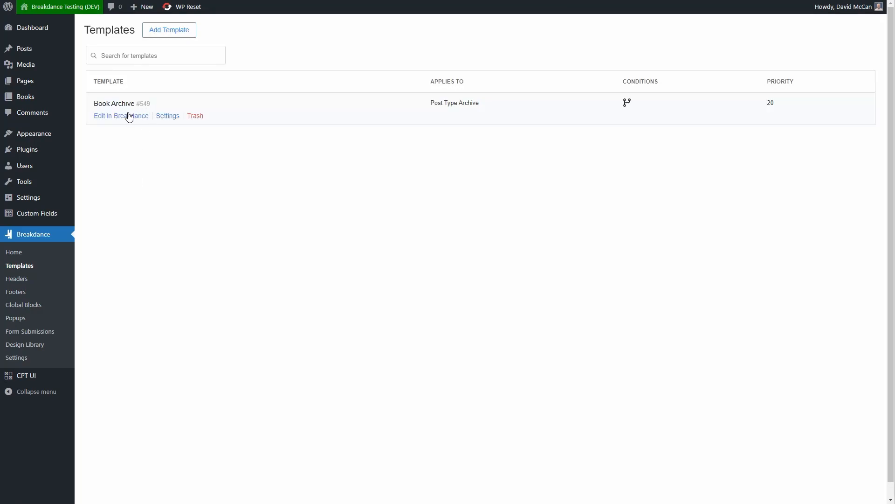
{"action": "left_click", "coordinate": [130, 117]}
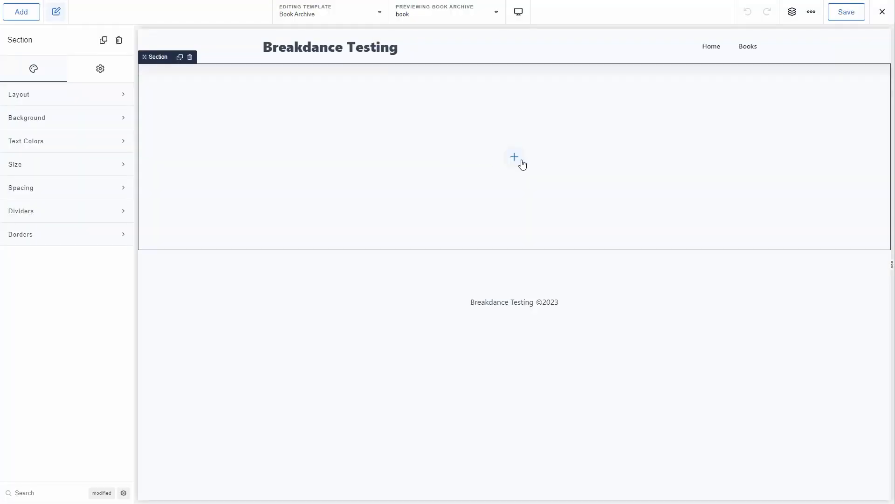
- Add a Post Loop Builder to the empty section and set its repeated global block to Book Record
{"action": "left_click", "coordinate": [515, 157]}
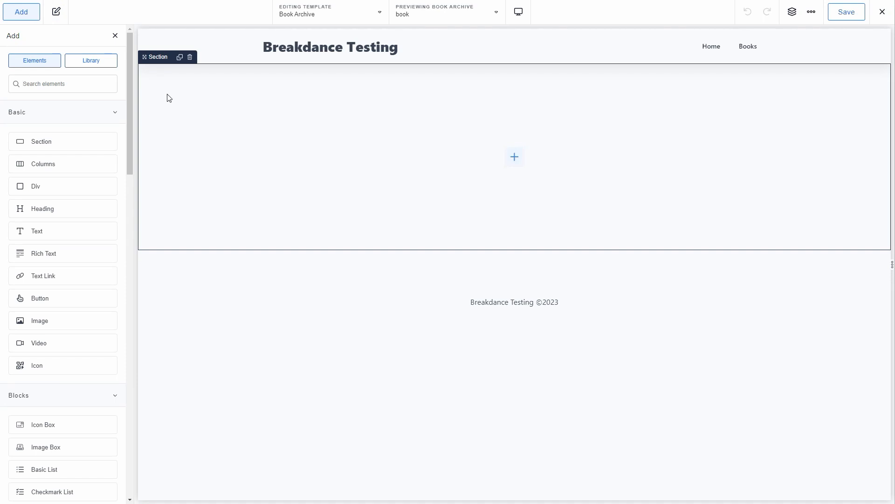
{"action": "left_click", "coordinate": [90, 80]}
{"action": "type", "text": "post"}
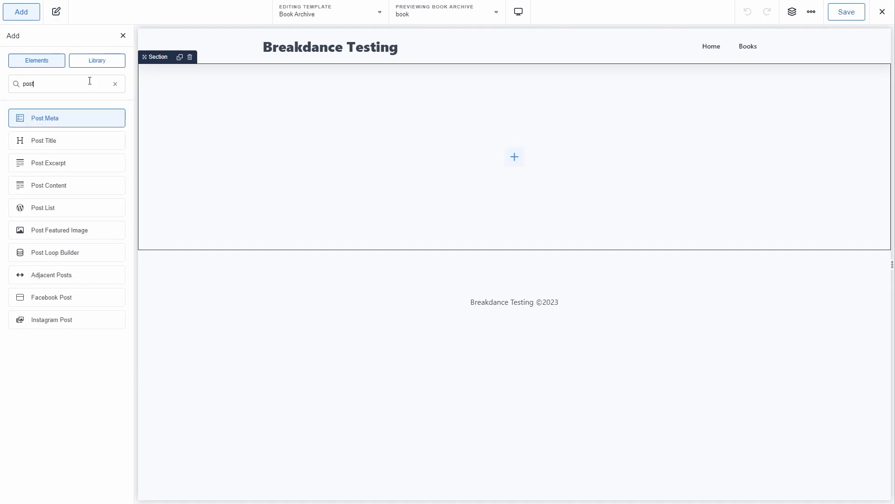
{"action": "type", "text": "s"}
{"action": "left_click", "coordinate": [64, 274]}
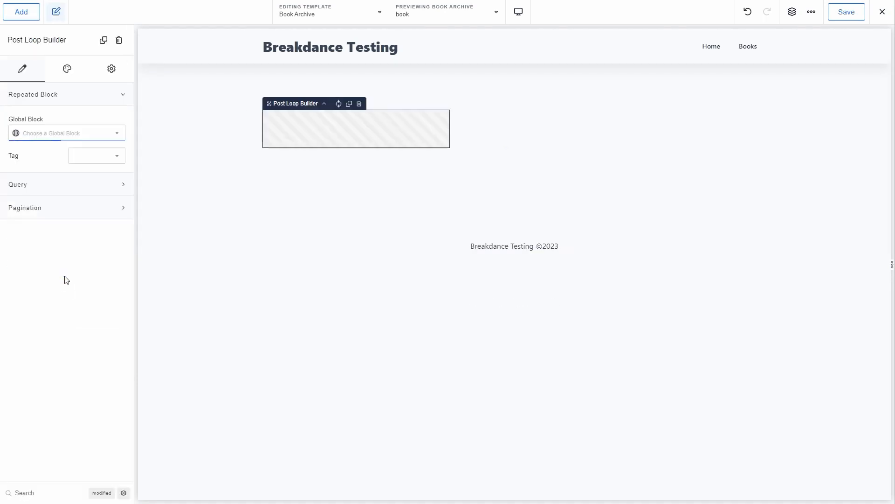
{"action": "left_click", "coordinate": [78, 136]}
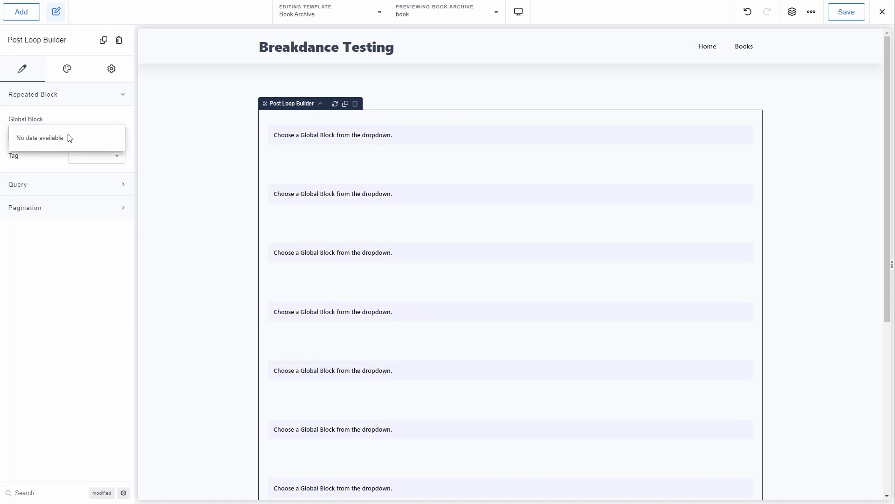
{"action": "left_click", "coordinate": [43, 138]}
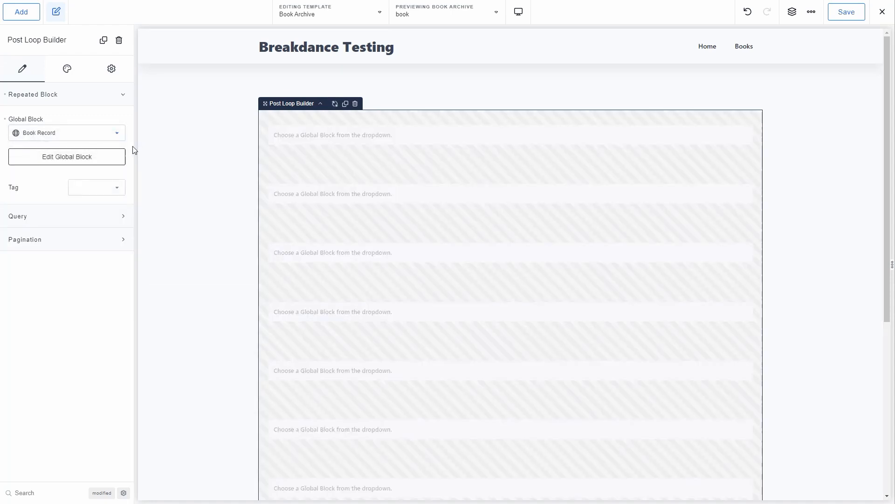
- Look through the repeated book records on the archive page and save the Book Archive template
{"action": "scroll", "coordinate": [192, 153], "scroll_direction": "down", "scroll_amount": 7}
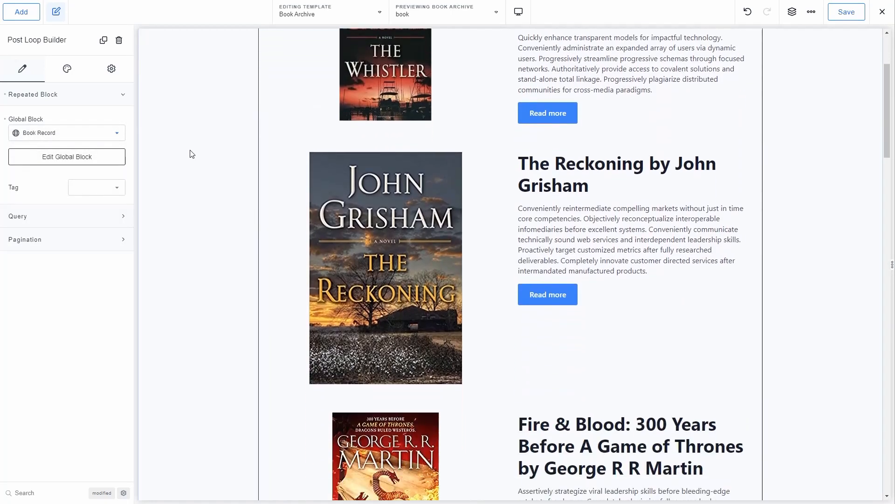
{"action": "scroll", "coordinate": [192, 154], "scroll_direction": "down", "scroll_amount": 11}
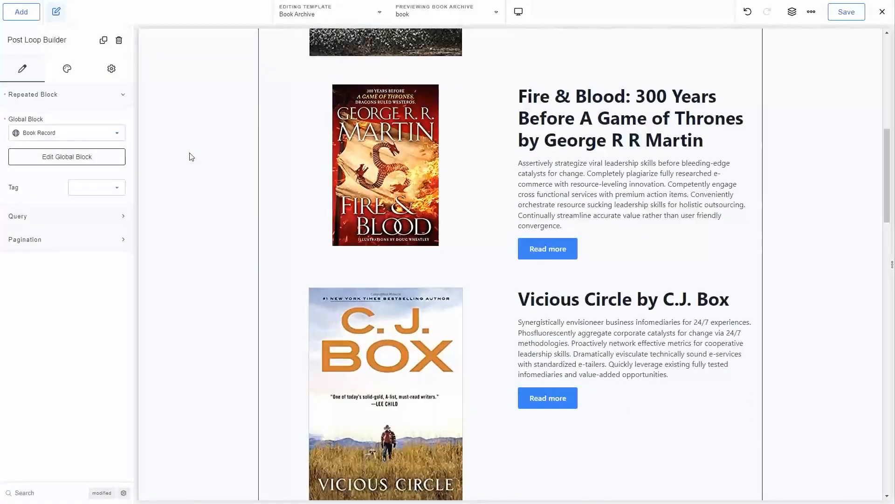
{"action": "scroll", "coordinate": [192, 160], "scroll_direction": "down", "scroll_amount": 3}
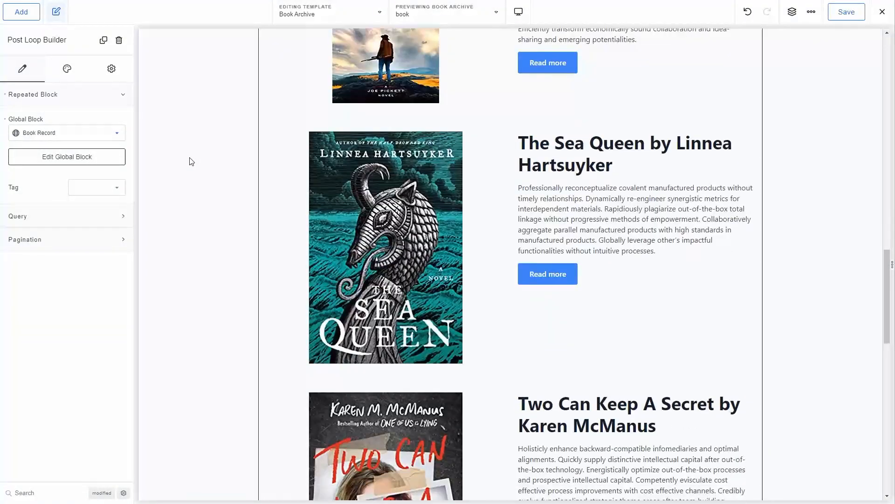
{"action": "scroll", "coordinate": [190, 165], "scroll_direction": "down", "scroll_amount": 4}
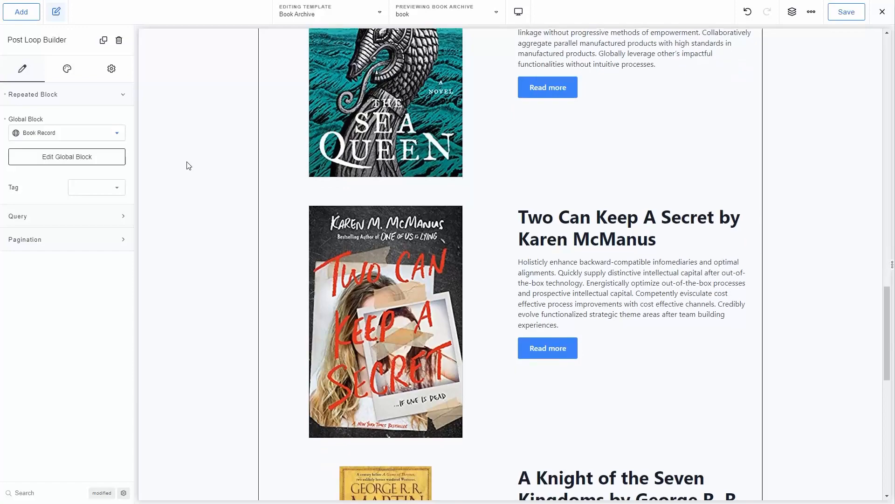
{"action": "scroll", "coordinate": [188, 166], "scroll_direction": "up", "scroll_amount": 6}
{"action": "scroll", "coordinate": [188, 165], "scroll_direction": "up", "scroll_amount": 17}
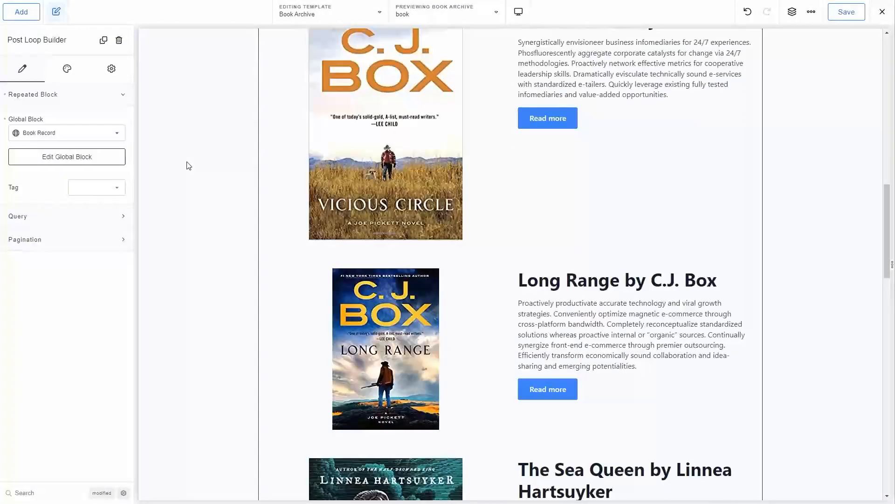
{"action": "scroll", "coordinate": [189, 165], "scroll_direction": "up", "scroll_amount": 2}
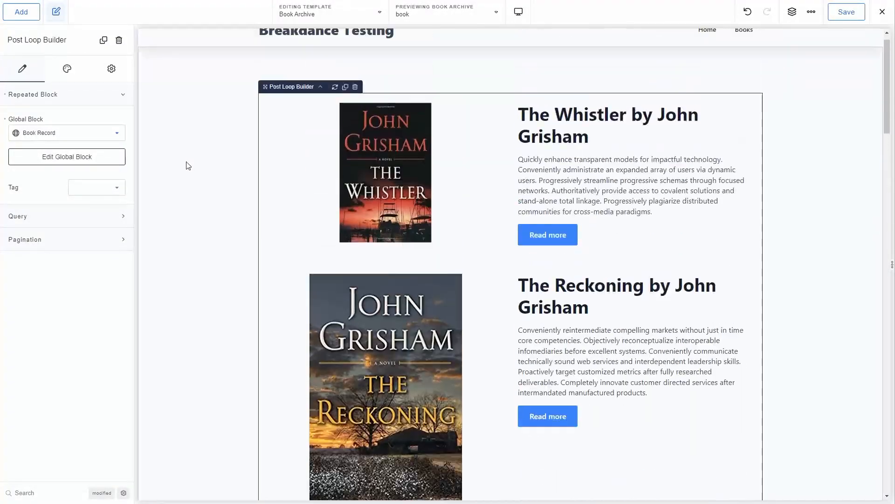
{"action": "left_click", "coordinate": [847, 13]}
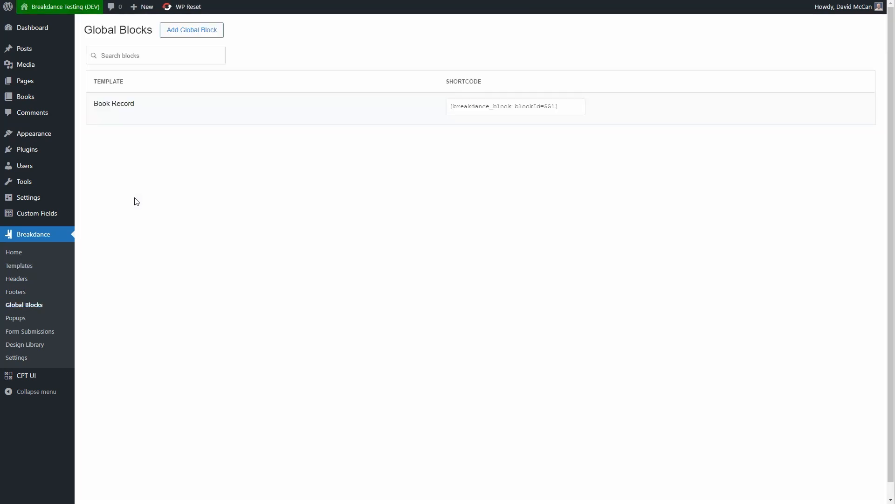
- In the Book Record global block, set the featured image to 180 px wide and 260 px high, and narrow its column
{"action": "left_click", "coordinate": [118, 117]}
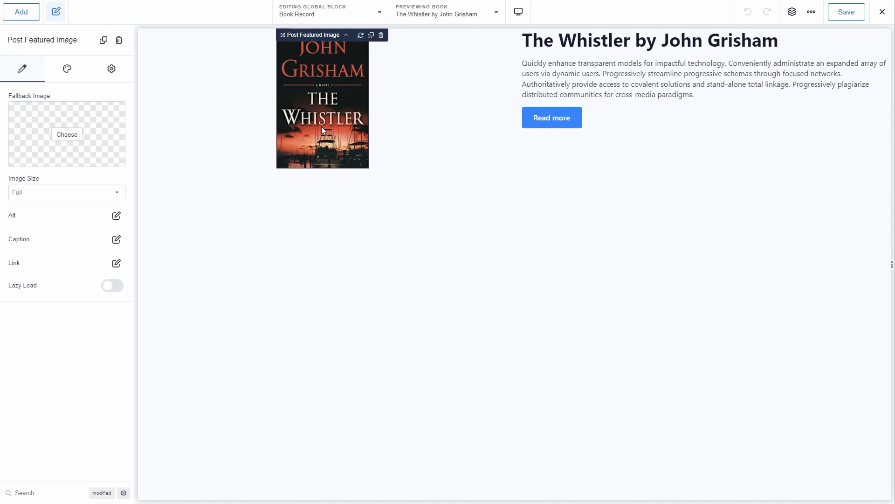
{"action": "left_click", "coordinate": [70, 71]}
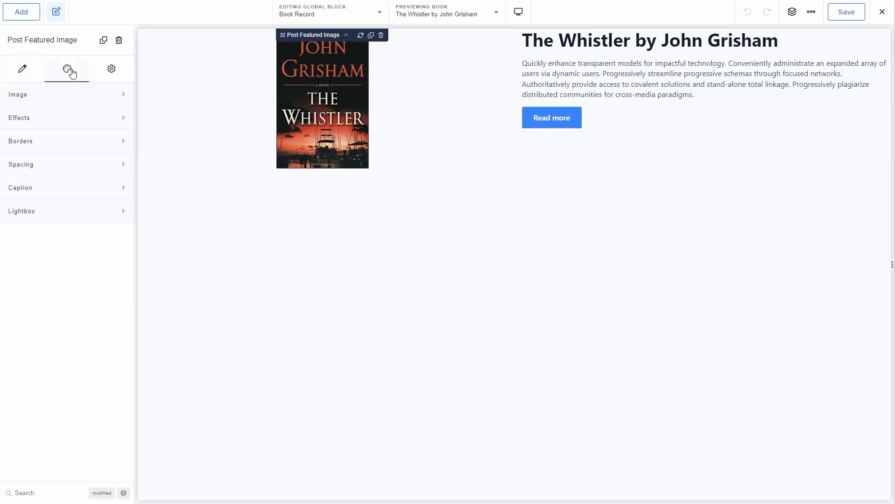
{"action": "left_click", "coordinate": [70, 95]}
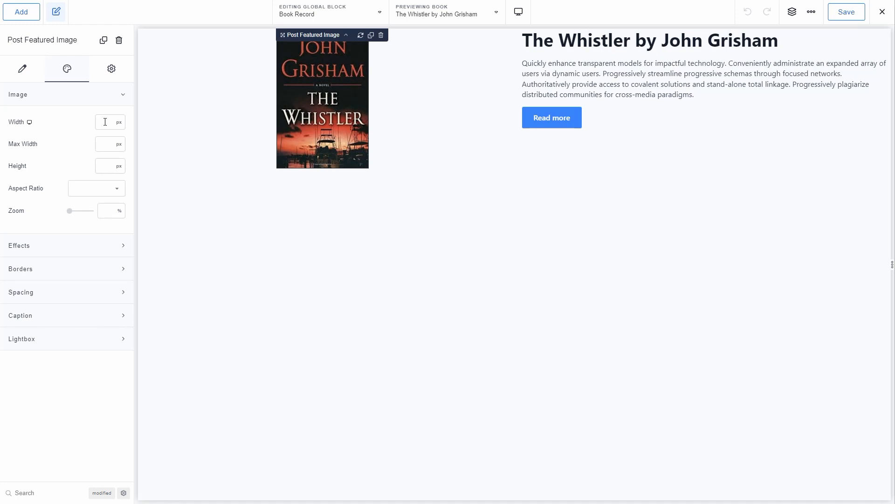
{"action": "type", "text": "1"}
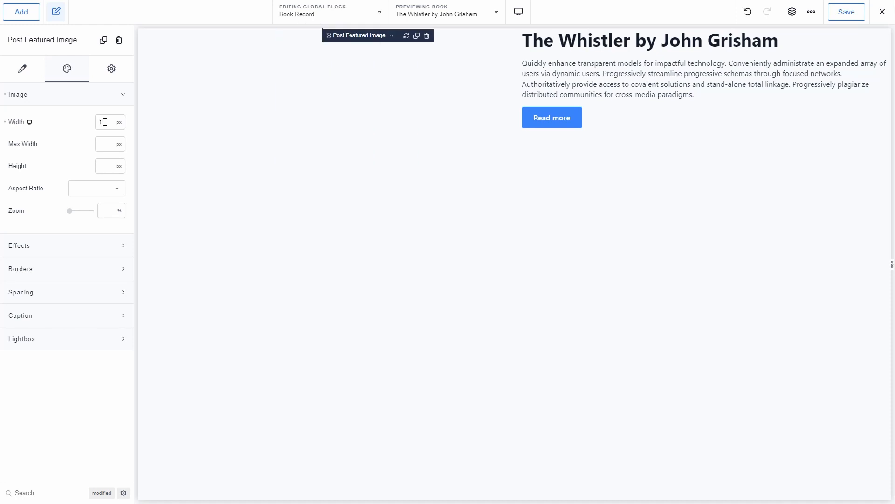
{"action": "type", "text": "80"}
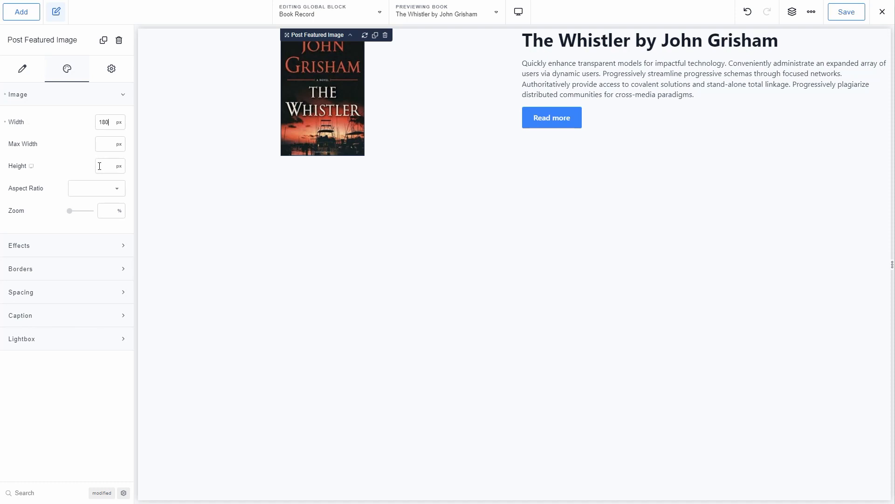
{"action": "type", "text": "260"}
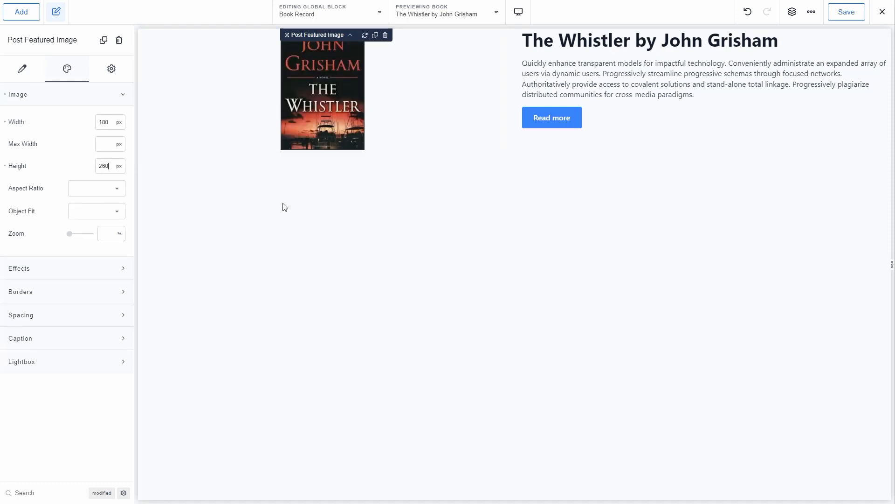
{"action": "left_click", "coordinate": [505, 86]}
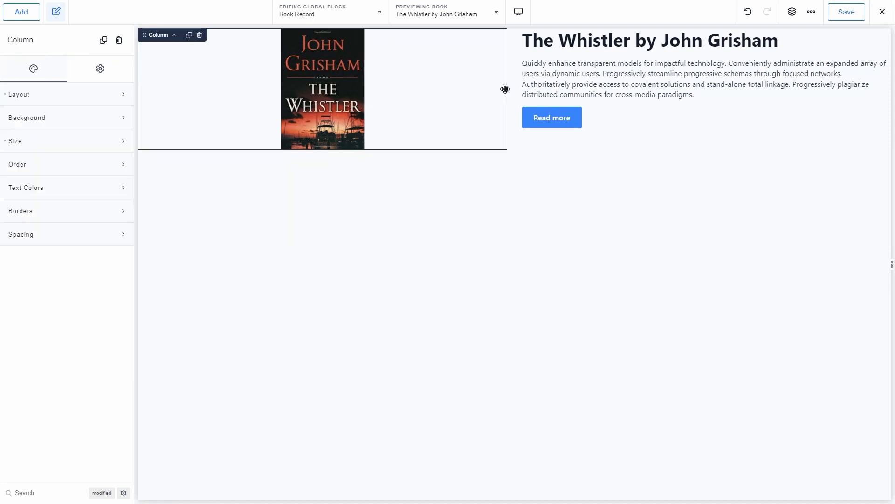
{"action": "left_click_drag", "start_coordinate": [499, 88], "coordinate": [351, 78]}
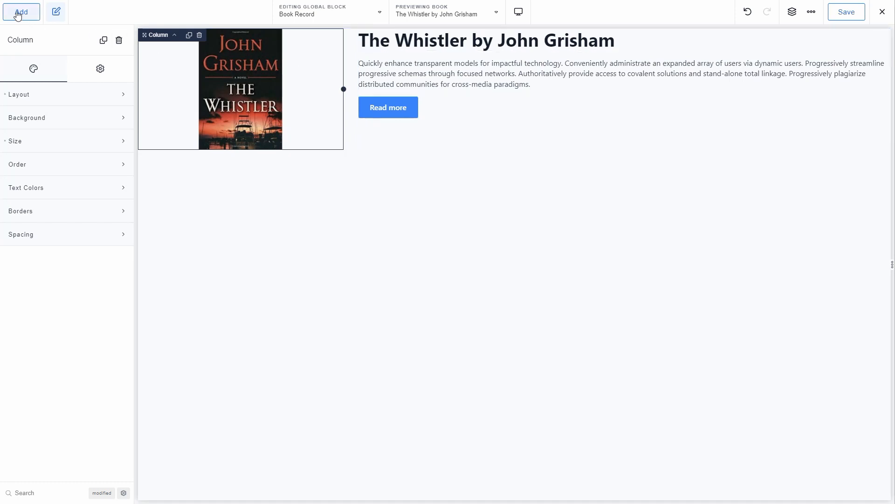
- Nest a narrow-wide two-column layout in the column holding the excerpt and move the Read more button into its wider column
{"action": "left_click", "coordinate": [792, 12]}
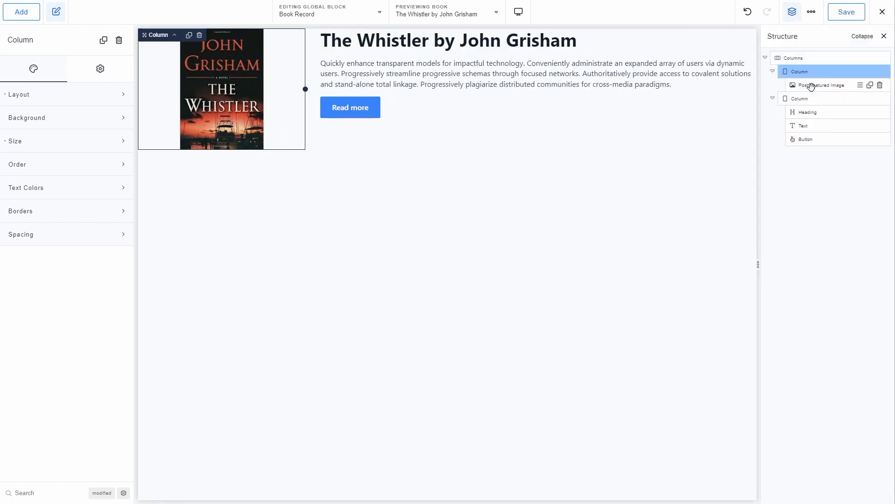
{"action": "left_click", "coordinate": [805, 100]}
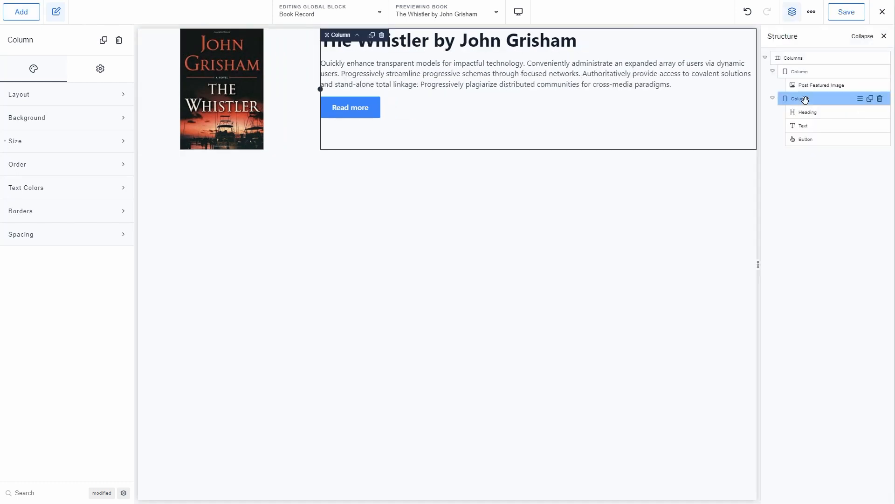
{"action": "left_click", "coordinate": [21, 11]}
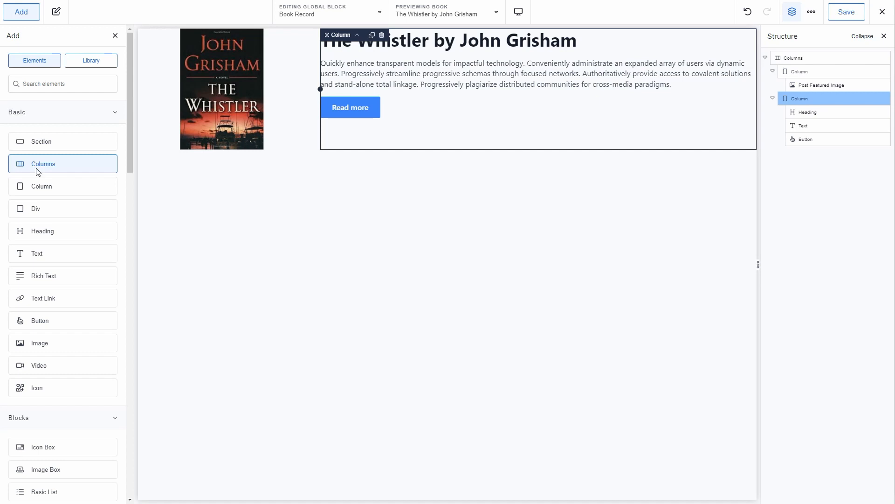
{"action": "left_click", "coordinate": [65, 163]}
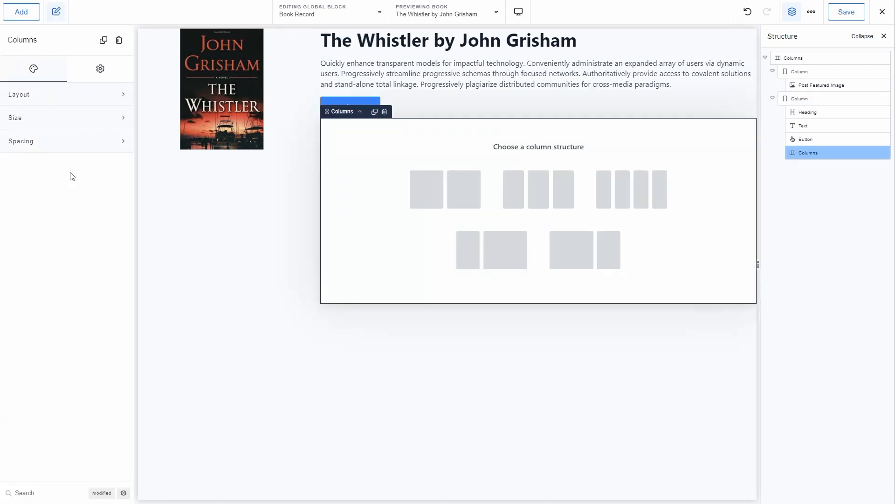
{"action": "left_click", "coordinate": [509, 253]}
{"action": "left_click", "coordinate": [350, 102]}
{"action": "left_click_drag", "start_coordinate": [354, 104], "coordinate": [526, 168]}
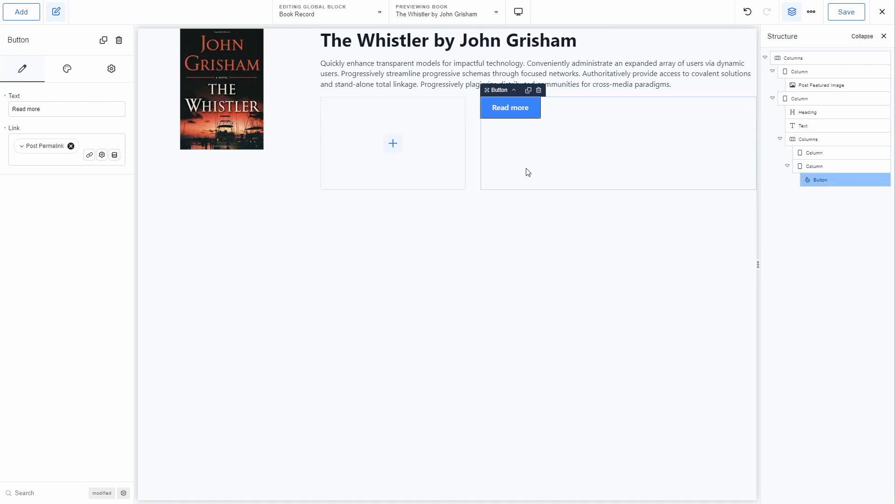
- Add an Image to the empty nested column and link it to the Author's Photo dynamic data
{"action": "left_click", "coordinate": [394, 144]}
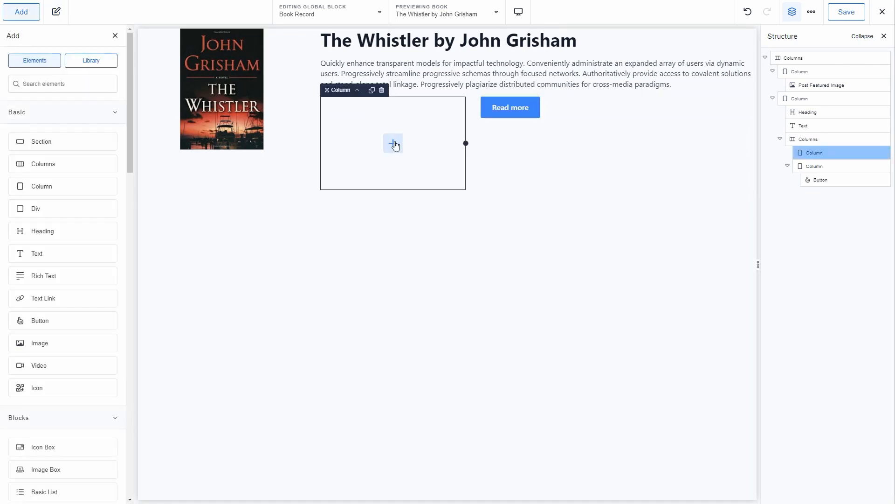
{"action": "left_click", "coordinate": [47, 339]}
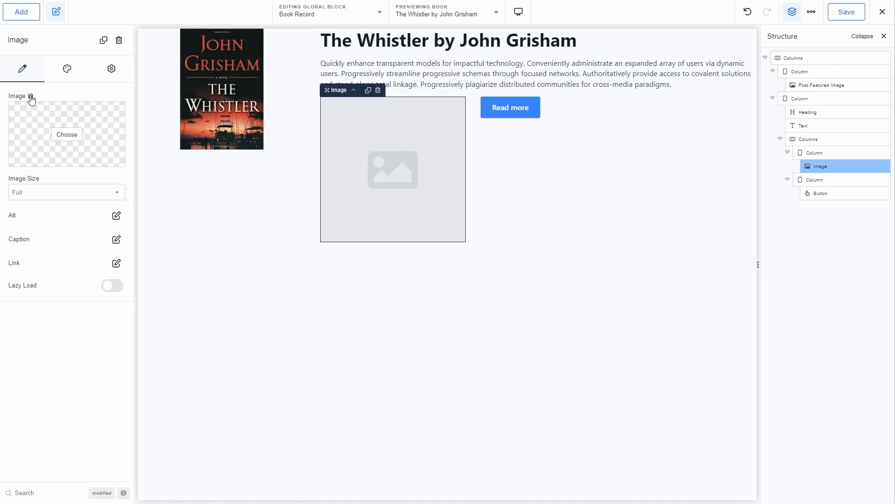
{"action": "left_click", "coordinate": [31, 97]}
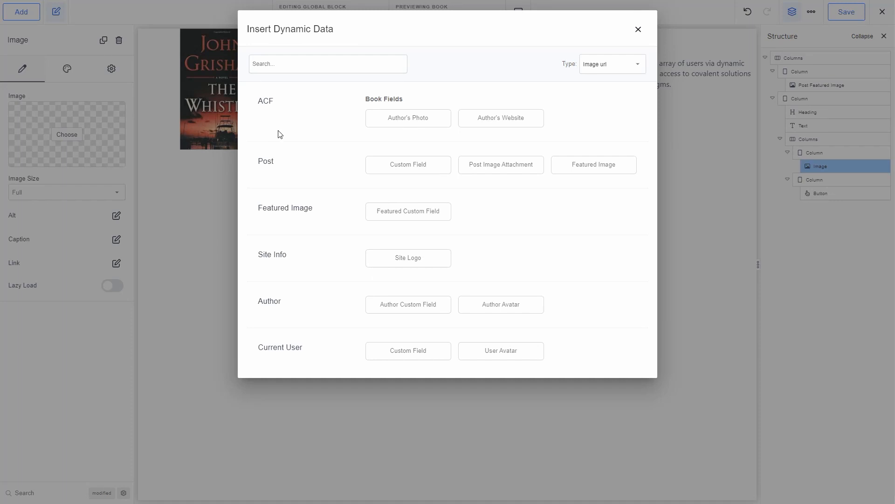
{"action": "left_click", "coordinate": [397, 120]}
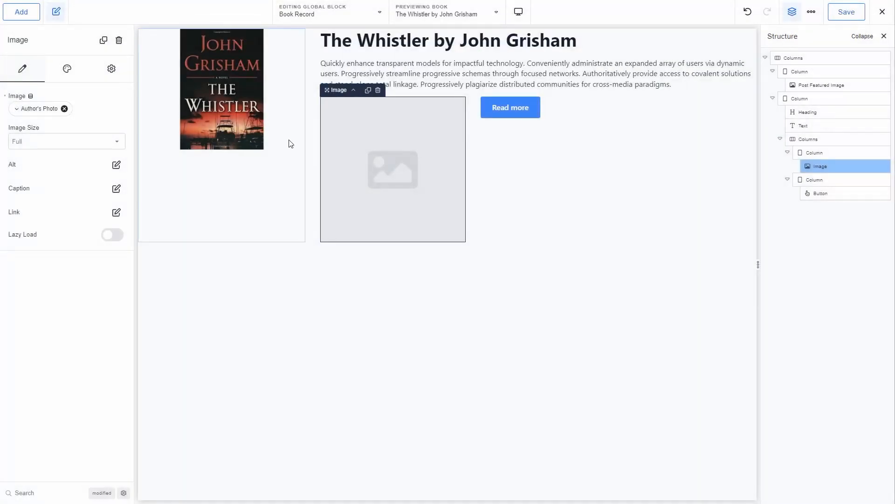
- Set the author photo's width to 75 px and narrow the nested column that contains it
{"action": "left_click", "coordinate": [70, 76]}
{"action": "left_click", "coordinate": [74, 97]}
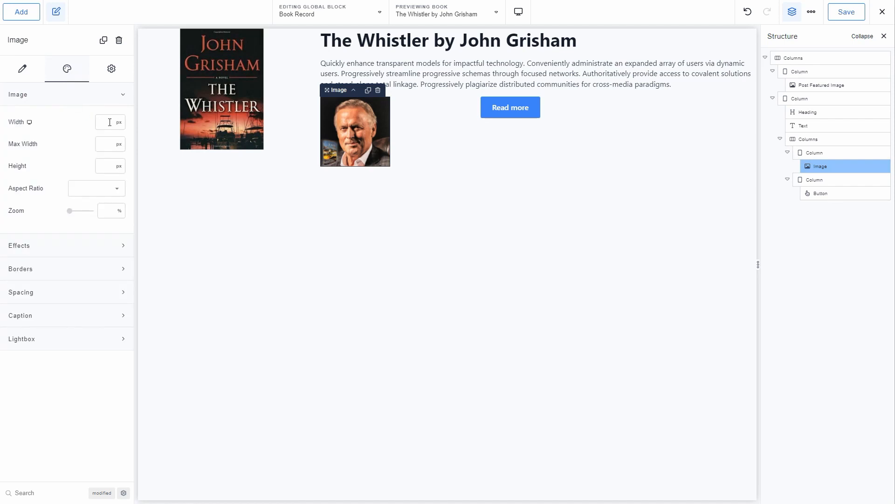
{"action": "type", "text": "75"}
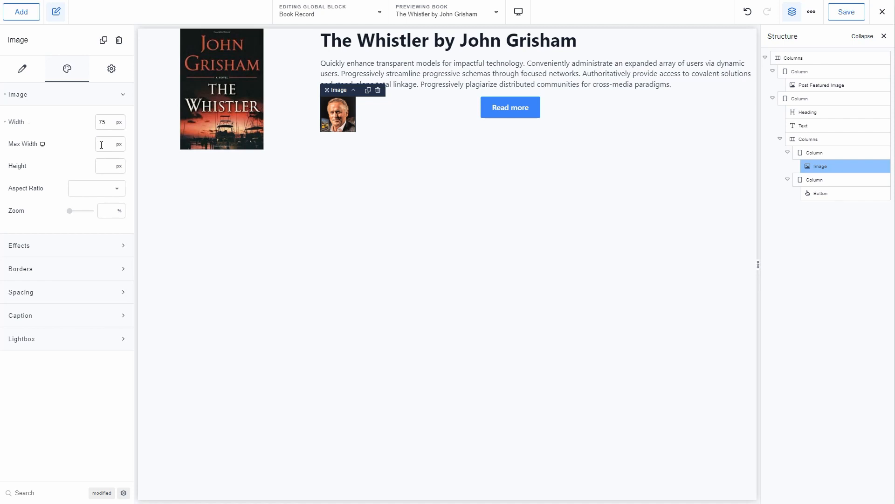
{"action": "left_click", "coordinate": [464, 114]}
{"action": "left_click_drag", "start_coordinate": [467, 115], "coordinate": [383, 95]}
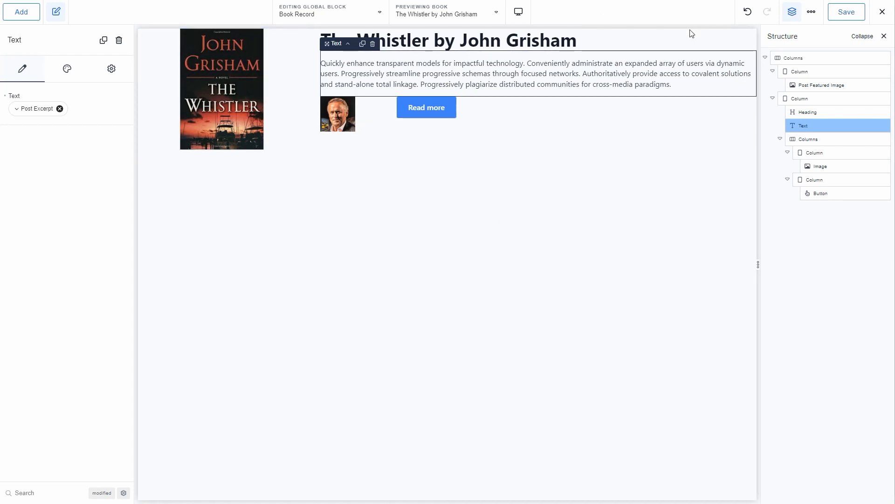
- Save the revised Book Record global block and exit the builder to WordPress
{"action": "left_click", "coordinate": [846, 13]}
{"action": "left_click", "coordinate": [883, 12]}
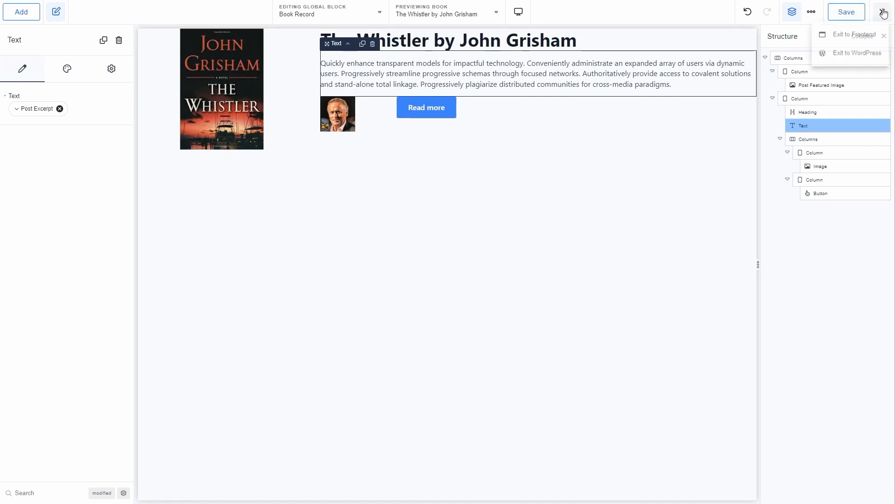
{"action": "left_click", "coordinate": [853, 54]}
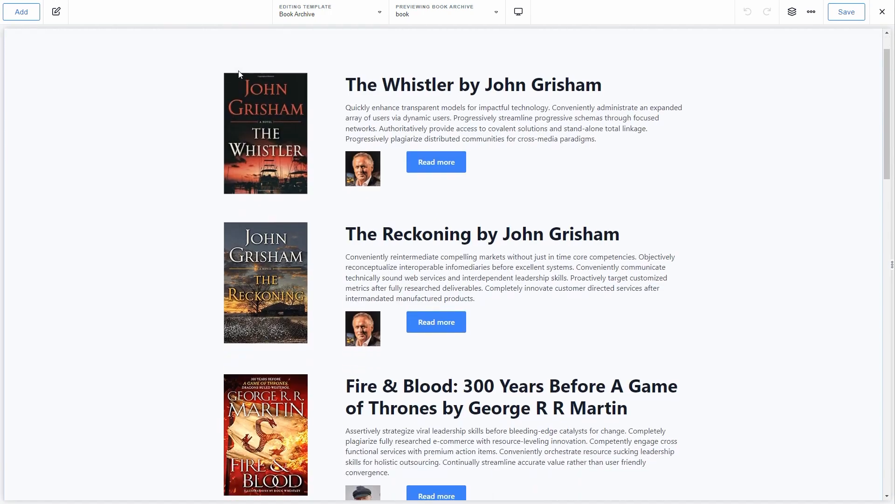
- Select the Post Loop Builder and review its List, Post and Container design settings along with the repeated book entries
{"action": "left_click", "coordinate": [230, 98]}
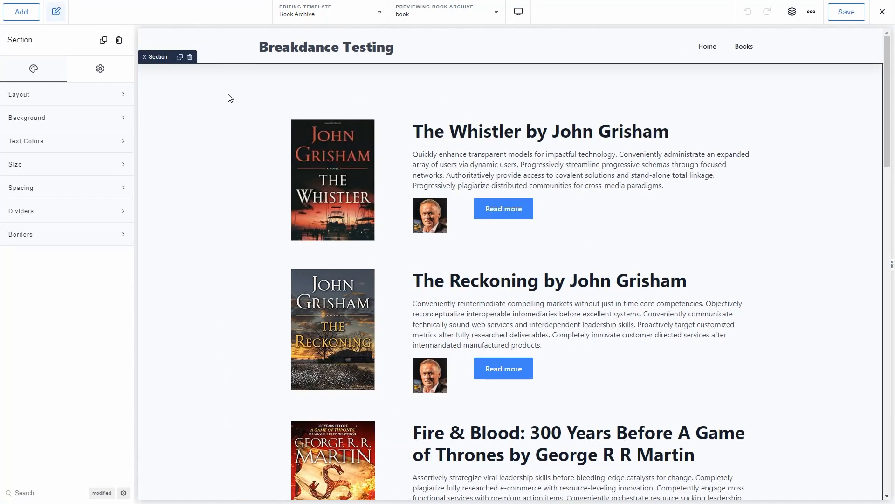
{"action": "left_click", "coordinate": [793, 12]}
{"action": "left_click", "coordinate": [803, 72]}
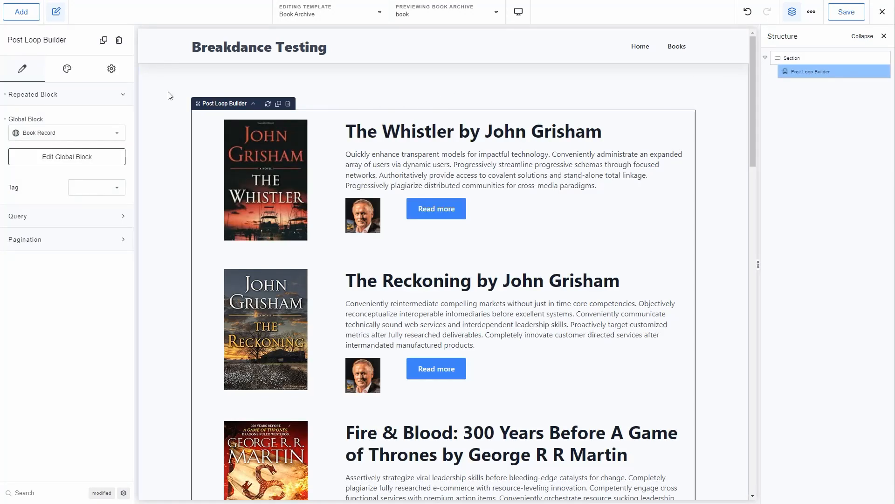
{"action": "left_click", "coordinate": [67, 71]}
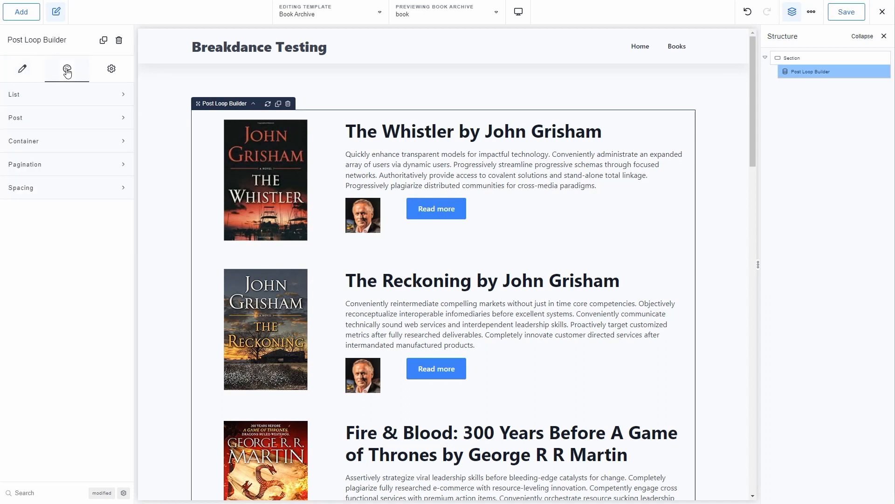
{"action": "left_click", "coordinate": [115, 96]}
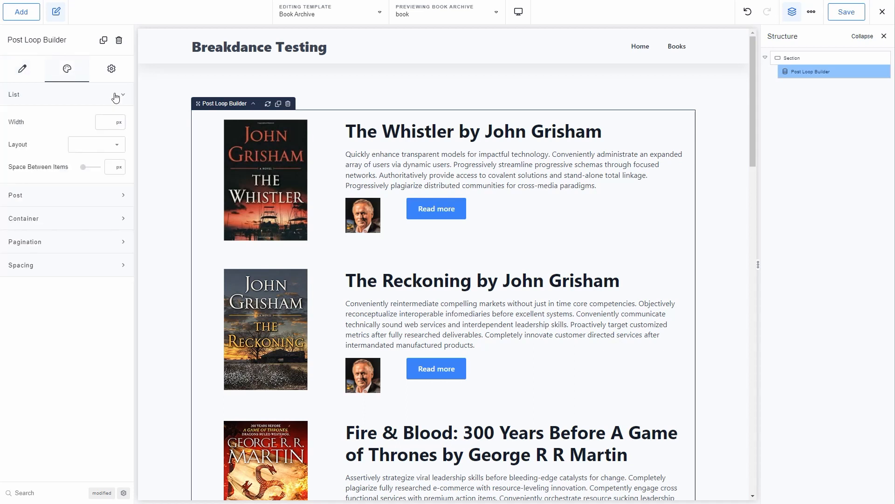
{"action": "left_click", "coordinate": [116, 96]}
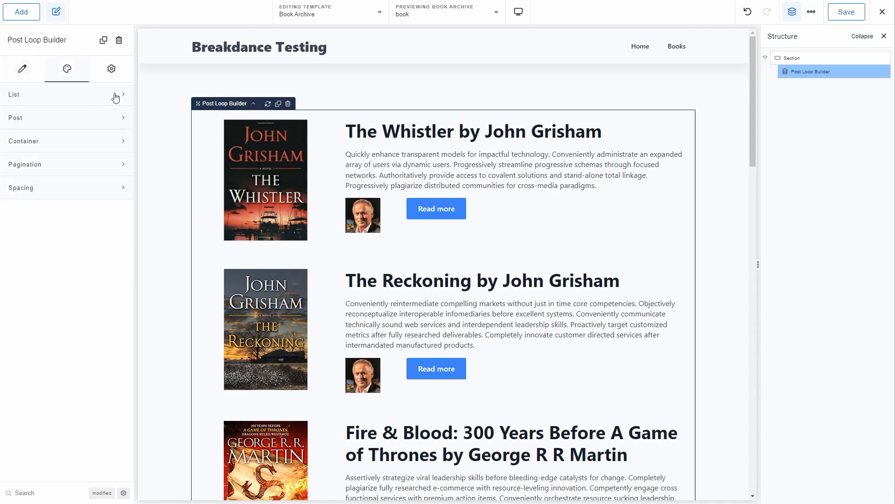
{"action": "left_click", "coordinate": [112, 117]}
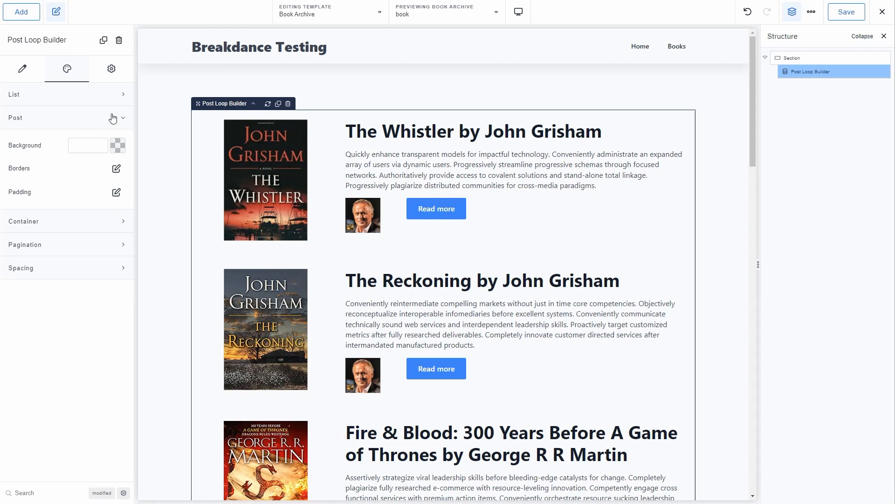
{"action": "left_click", "coordinate": [113, 118]}
{"action": "left_click", "coordinate": [120, 142]}
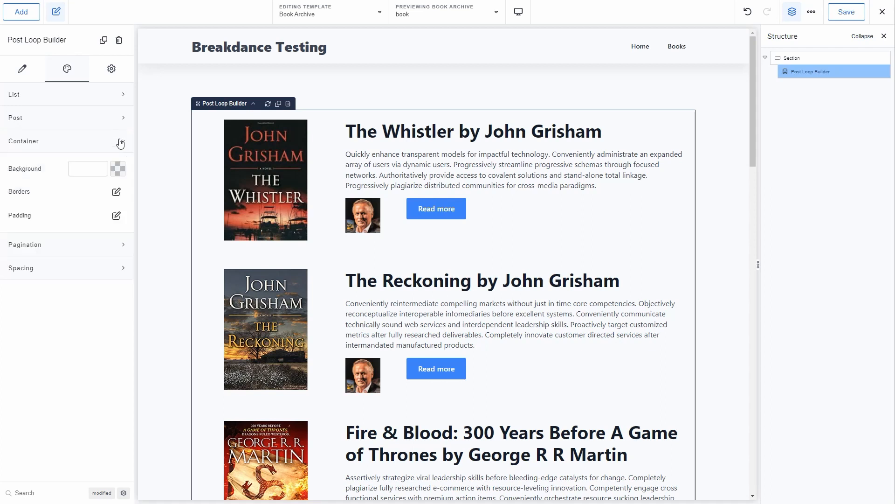
{"action": "left_click", "coordinate": [121, 142]}
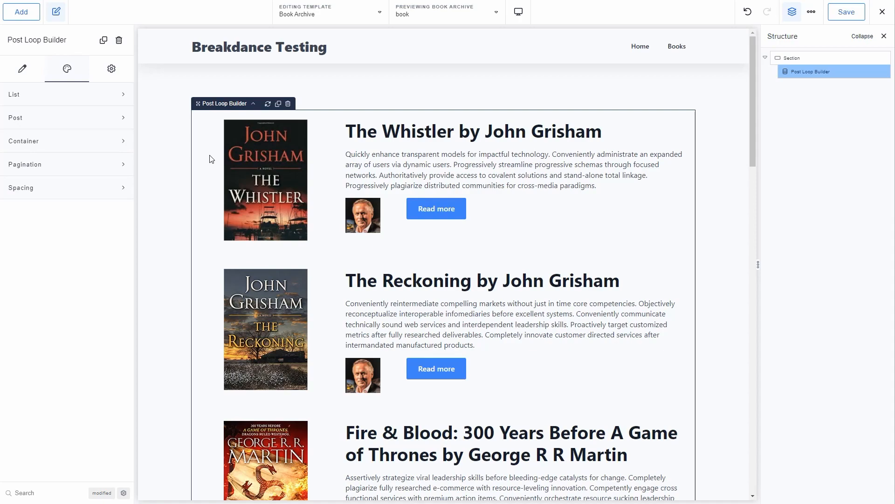
{"action": "scroll", "coordinate": [210, 159], "scroll_direction": "down", "scroll_amount": 5}
{"action": "scroll", "coordinate": [209, 160], "scroll_direction": "down", "scroll_amount": 10}
{"action": "scroll", "coordinate": [208, 160], "scroll_direction": "up", "scroll_amount": 12}
{"action": "scroll", "coordinate": [206, 158], "scroll_direction": "up", "scroll_amount": 3}
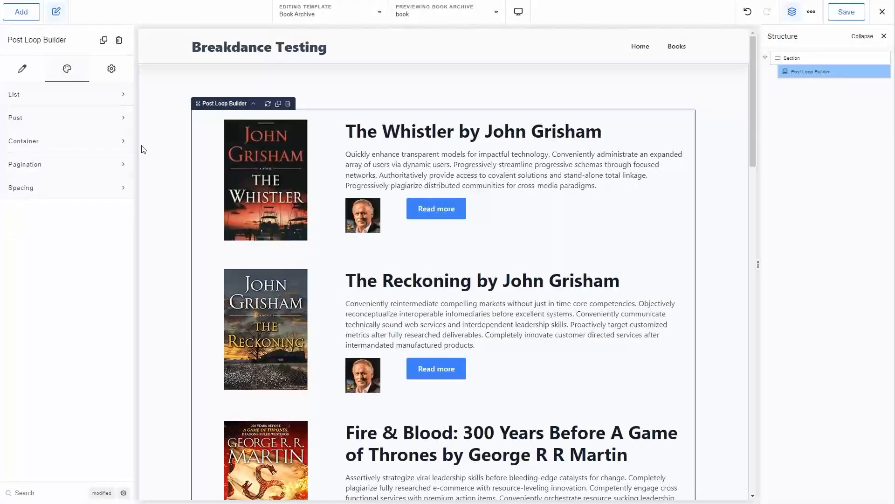
- Set the Post Loop Builder's list layout to List and review its Post, Container and Pagination design settings
{"action": "left_click", "coordinate": [82, 99]}
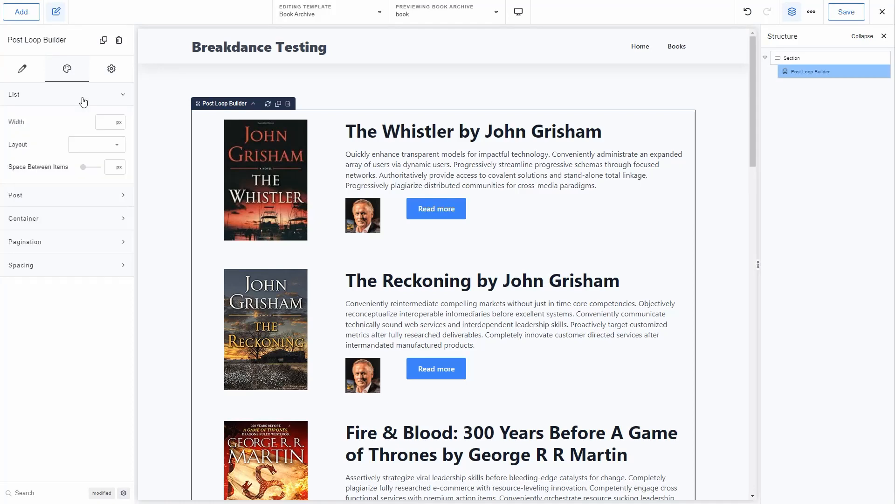
{"action": "left_click", "coordinate": [116, 144]}
{"action": "left_click", "coordinate": [84, 148]}
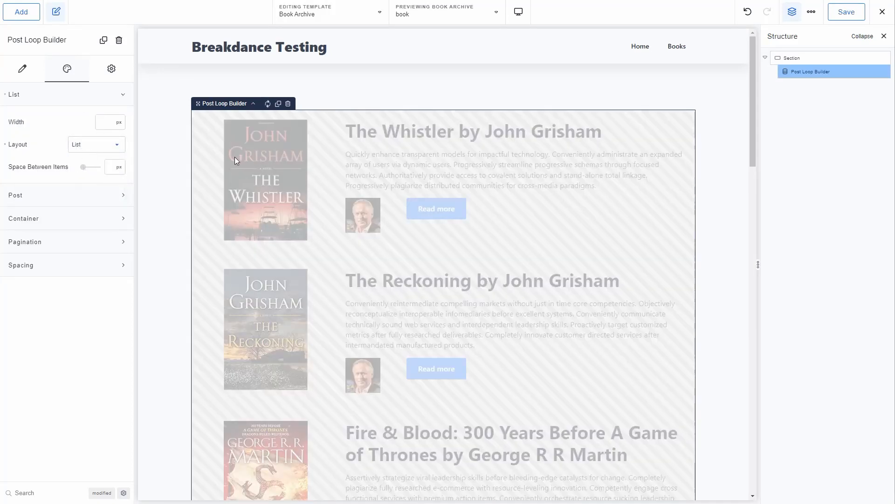
{"action": "left_click", "coordinate": [122, 147]}
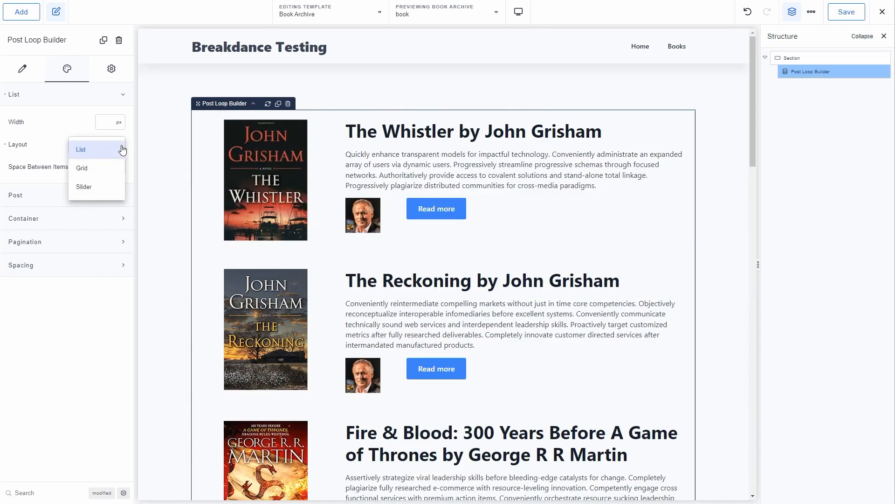
{"action": "left_click", "coordinate": [122, 150]}
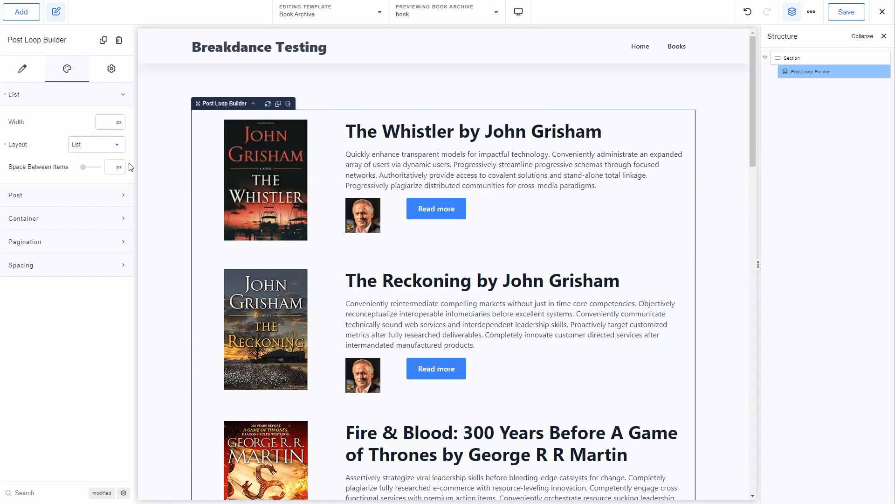
{"action": "left_click", "coordinate": [123, 197]}
{"action": "left_click", "coordinate": [124, 198]}
{"action": "left_click", "coordinate": [122, 220]}
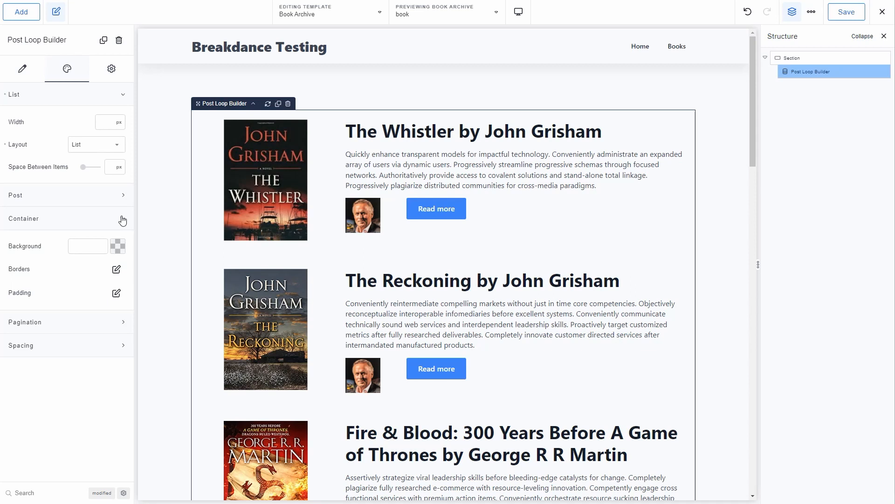
{"action": "left_click", "coordinate": [122, 221]}
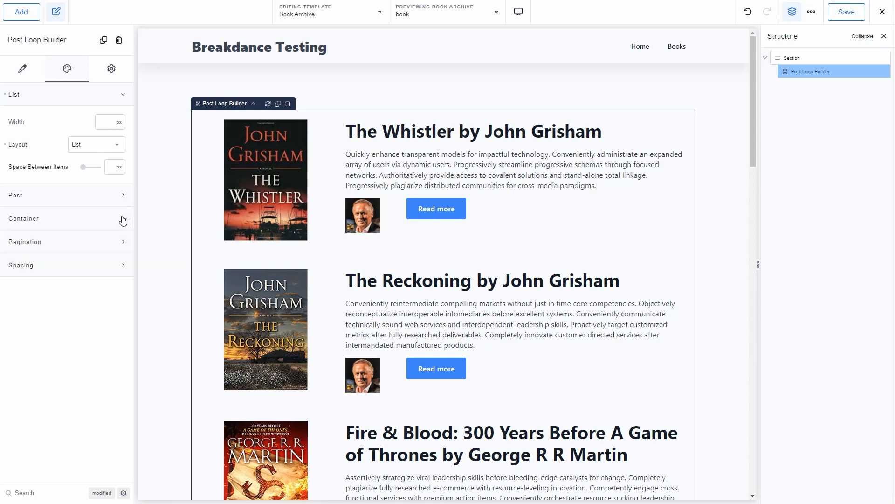
{"action": "left_click", "coordinate": [119, 242]}
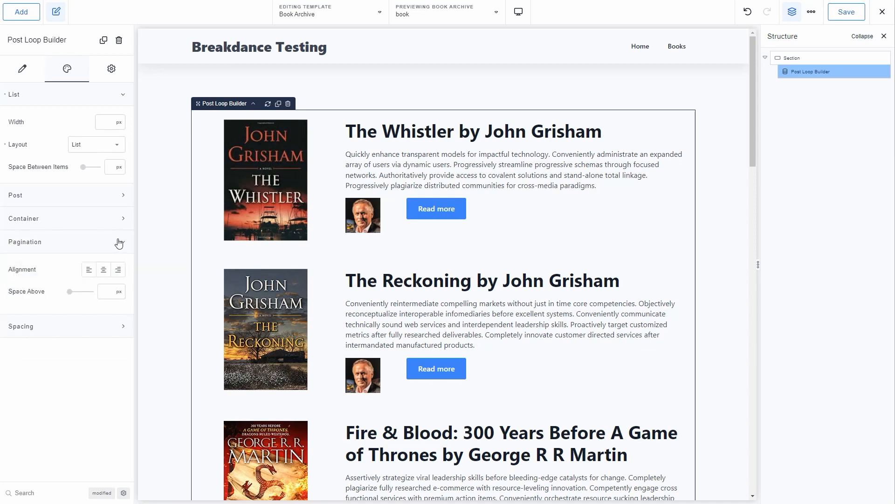
{"action": "left_click", "coordinate": [120, 241]}
- Set the Post Loop Builder's pagination to Previous / Next
{"action": "left_click", "coordinate": [25, 70]}
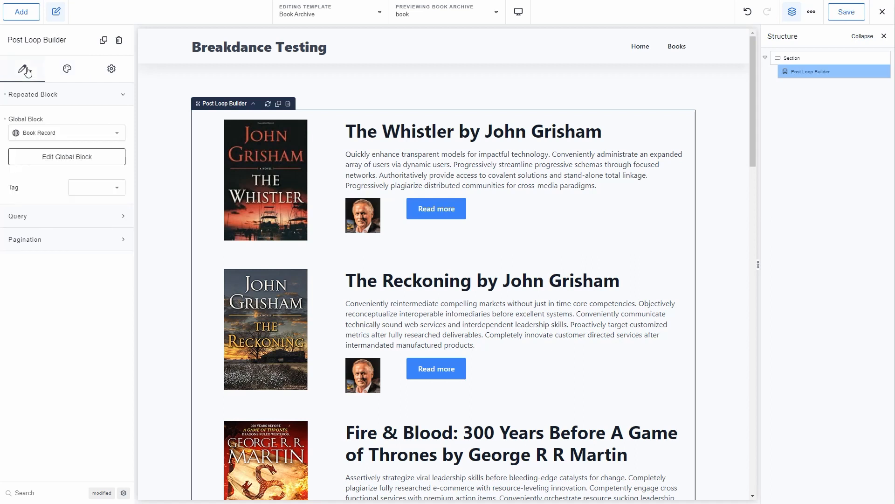
{"action": "left_click", "coordinate": [68, 220]}
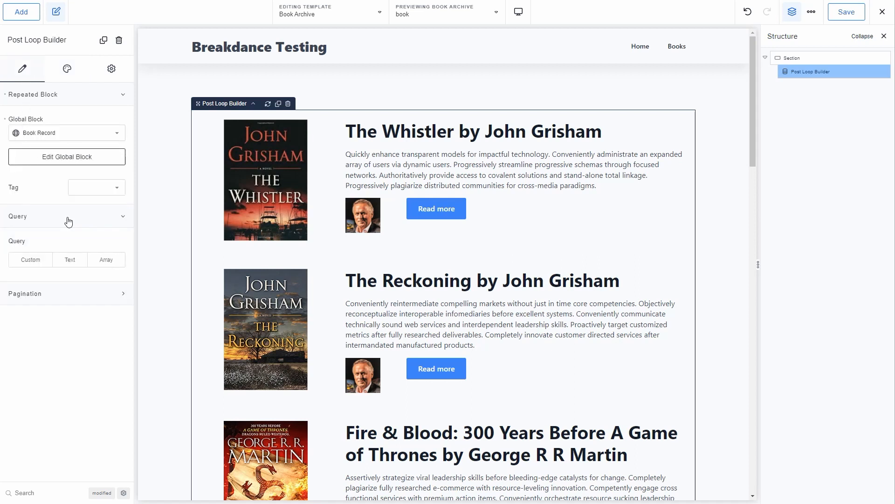
{"action": "left_click", "coordinate": [60, 293]}
{"action": "left_click", "coordinate": [97, 322]}
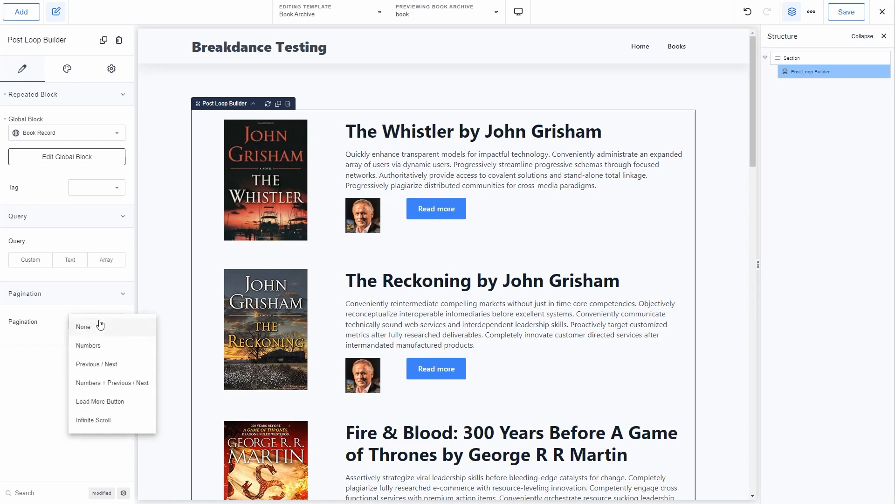
{"action": "left_click", "coordinate": [96, 365]}
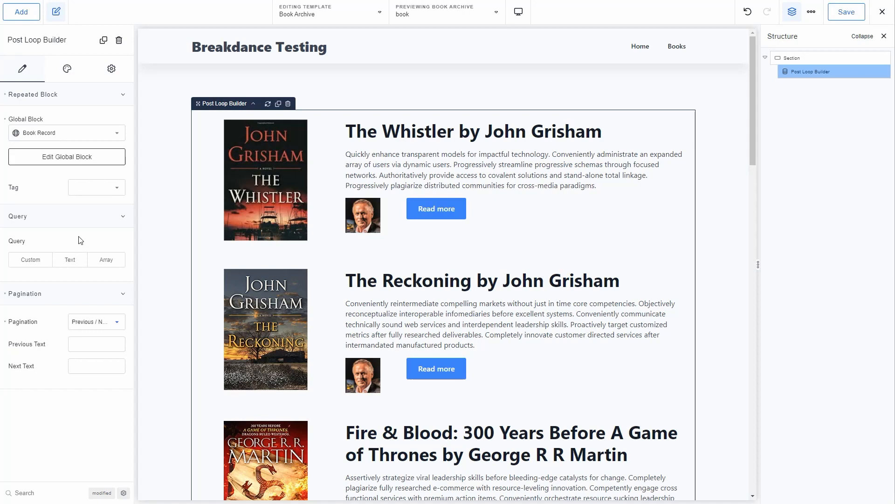
- Switch the Post Loop Builder's query to the Custom type
{"action": "left_click", "coordinate": [96, 216]}
{"action": "left_click", "coordinate": [97, 216]}
{"action": "left_click", "coordinate": [38, 260]}
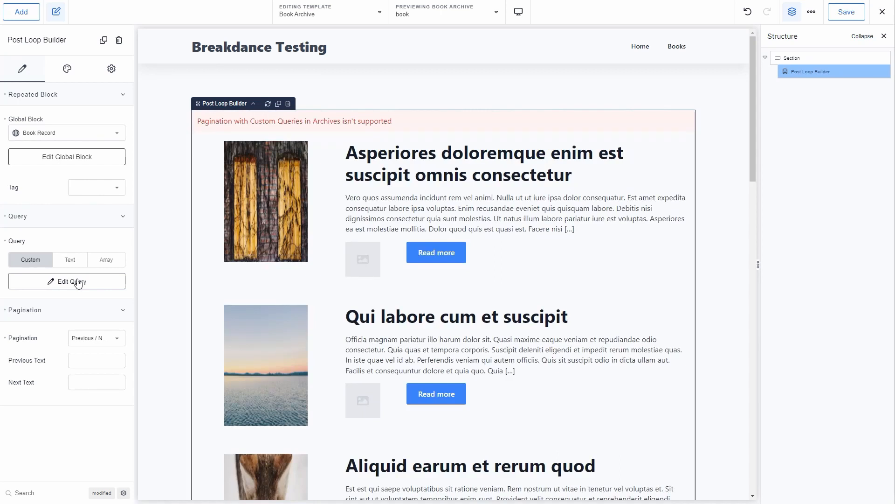
{"action": "left_click", "coordinate": [101, 215]}
{"action": "left_click", "coordinate": [102, 215]}
- Set the tag of the Post Loop Builder's repeated block to section
{"action": "left_click", "coordinate": [95, 189]}
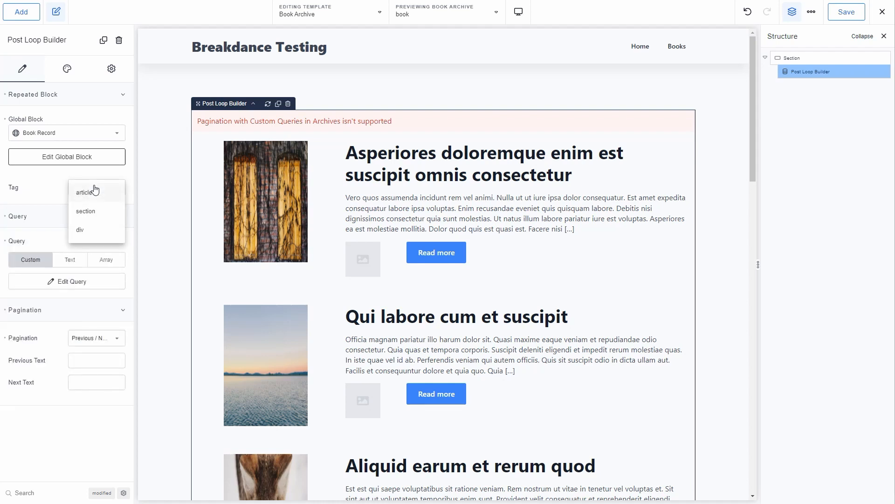
{"action": "left_click", "coordinate": [86, 211]}
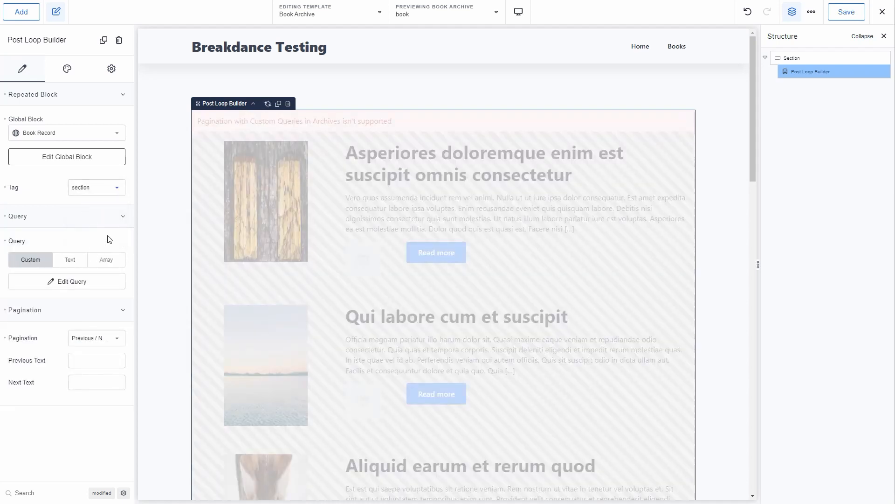
{"action": "left_click", "coordinate": [126, 216]}
{"action": "left_click", "coordinate": [126, 216]}
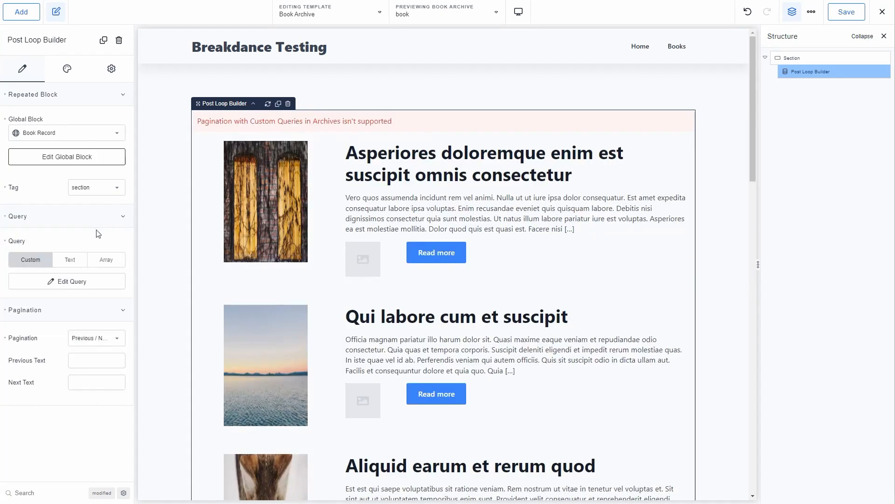
- Compare the Text and Array query formats and leave the loop's query set to Text
{"action": "left_click", "coordinate": [70, 261]}
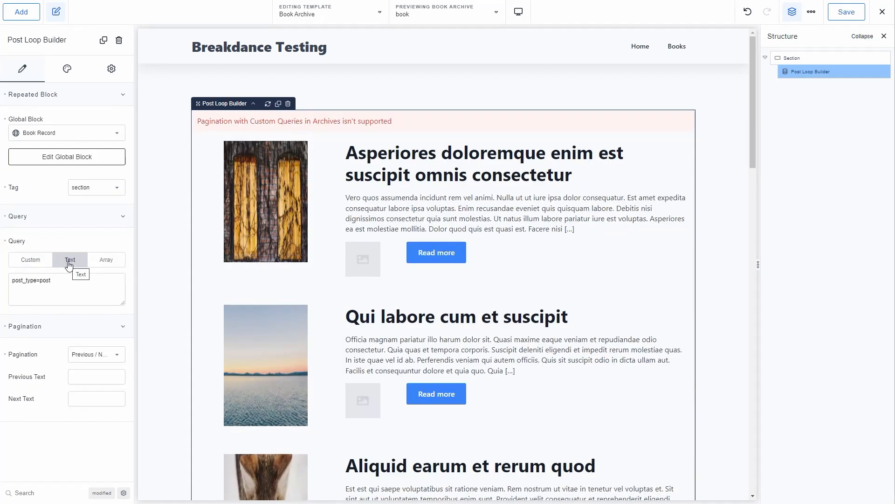
{"action": "left_click", "coordinate": [106, 262]}
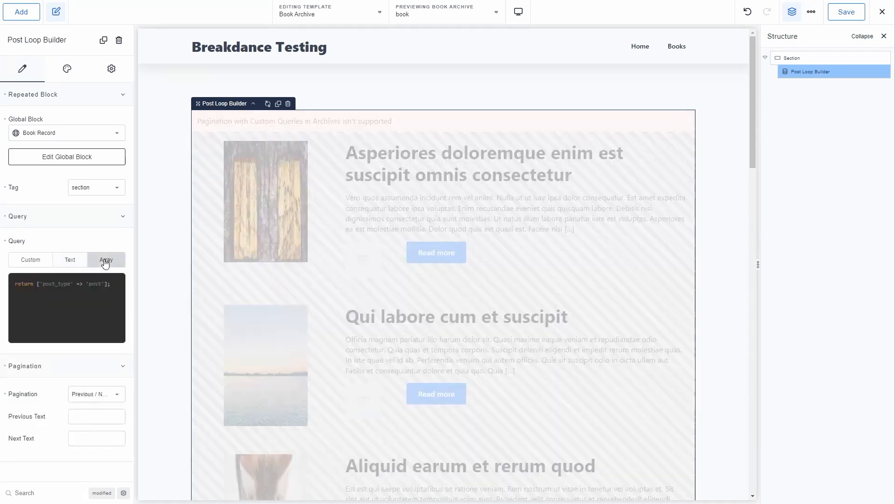
{"action": "left_click", "coordinate": [70, 260]}
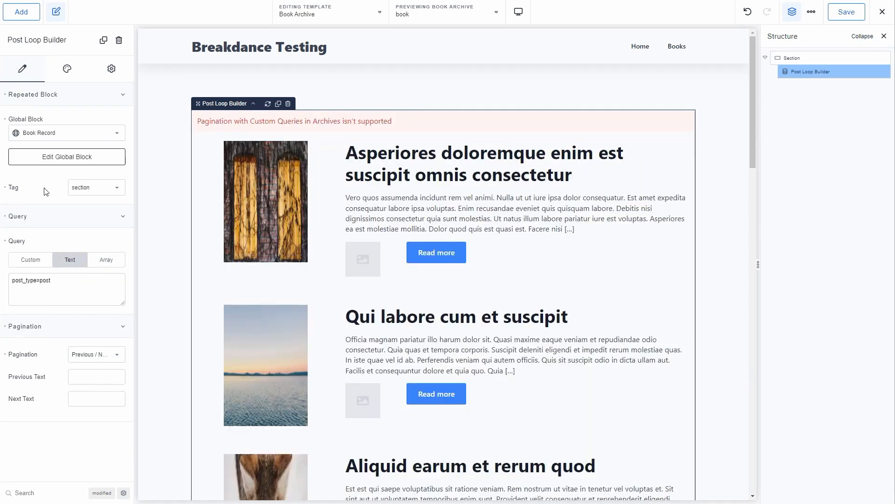
{"action": "left_click", "coordinate": [111, 69]}
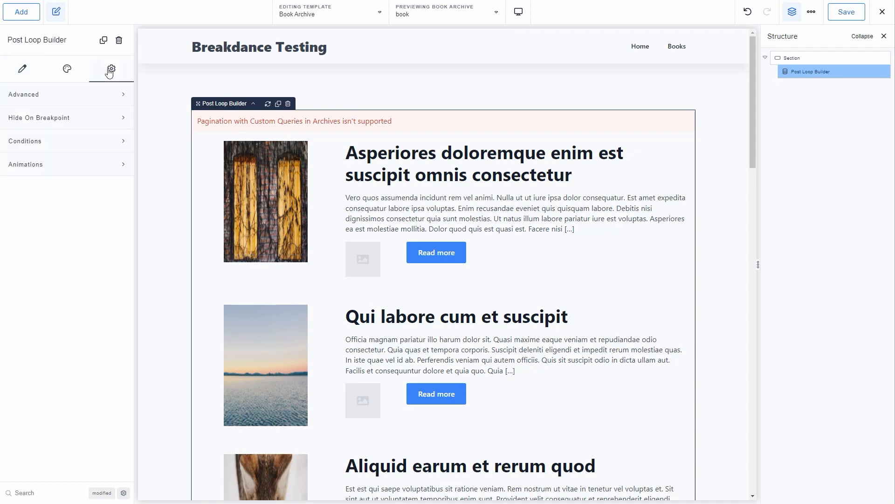
{"action": "left_click", "coordinate": [117, 96]}
{"action": "left_click", "coordinate": [67, 69]}
{"action": "left_click", "coordinate": [86, 196]}
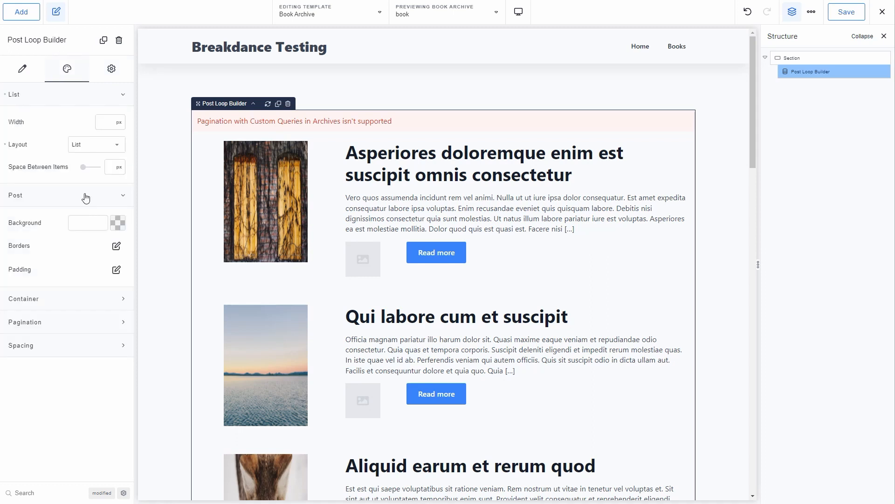
- Try to limit the text query by adding a posts_per_page=4 line and a semicolon after post_type=post
{"action": "left_click", "coordinate": [22, 69]}
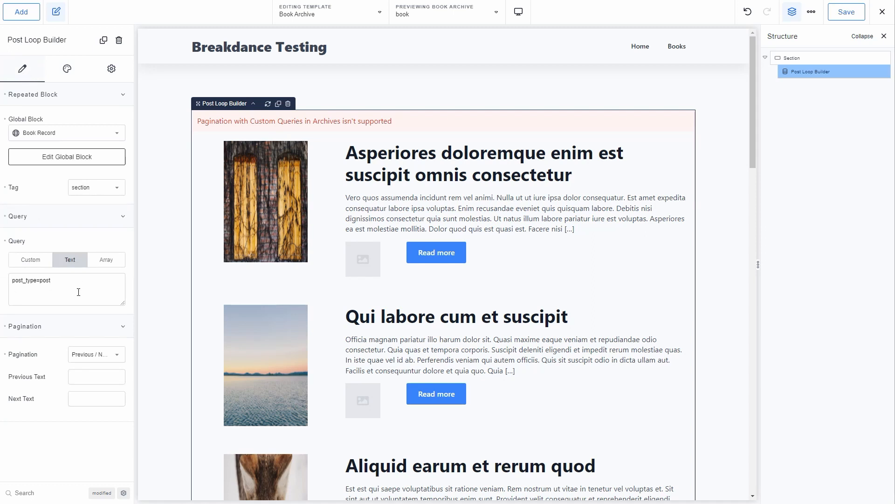
{"action": "key", "text": "Return"}
{"action": "type", "text": "posts_per_page="}
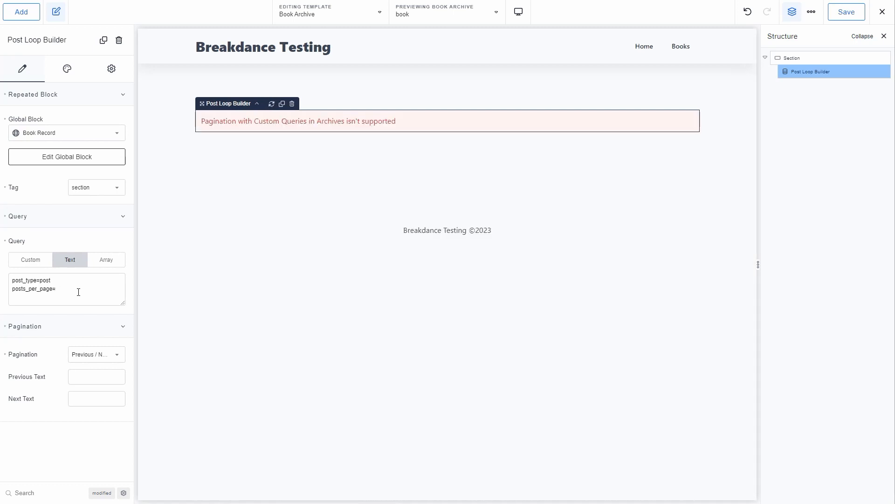
{"action": "type", "text": "4"}
{"action": "left_click", "coordinate": [66, 282]}
{"action": "type", "text": ";"}
- Remove the posts_per_page=4 line and the semicolon so the text query reads only post_type=post
{"action": "left_click_drag", "start_coordinate": [59, 289], "coordinate": [1, 295]}
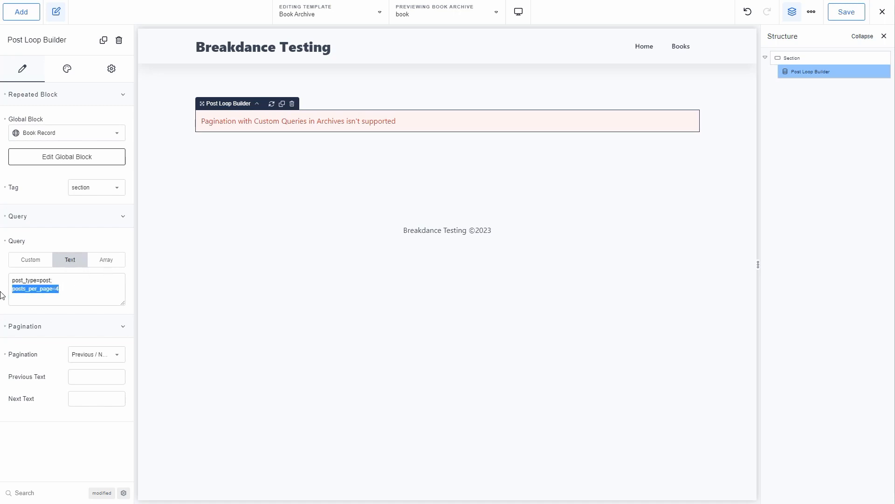
{"action": "key", "text": "BackSpace"}
{"action": "key", "text": "Return"}
{"action": "key", "text": "BackSpace"}
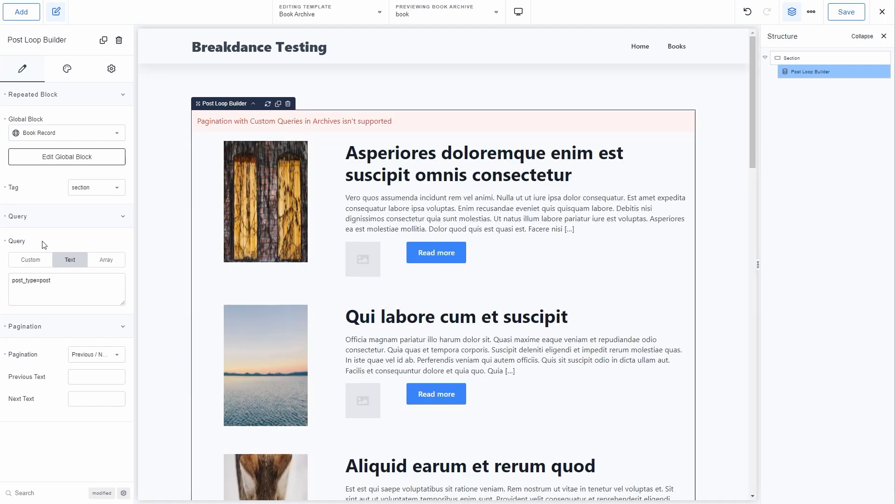
- Set the Post Loop Builder's pagination to None
{"action": "left_click", "coordinate": [101, 355]}
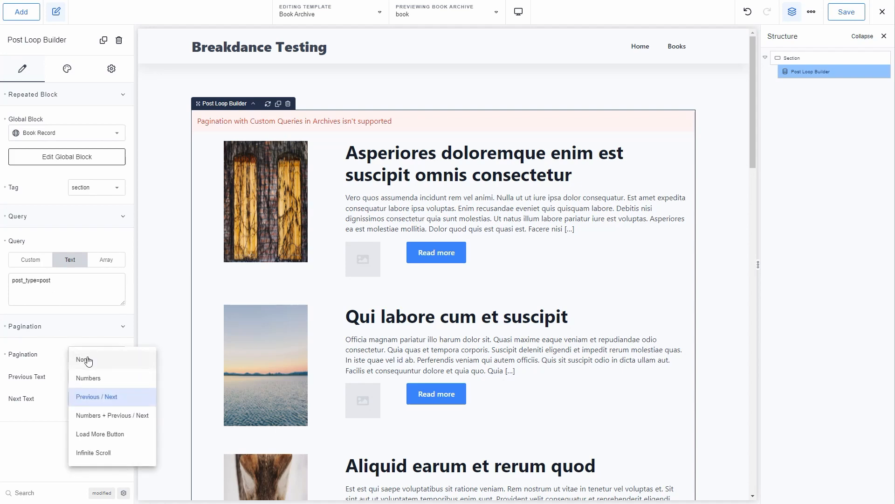
{"action": "left_click", "coordinate": [88, 360]}
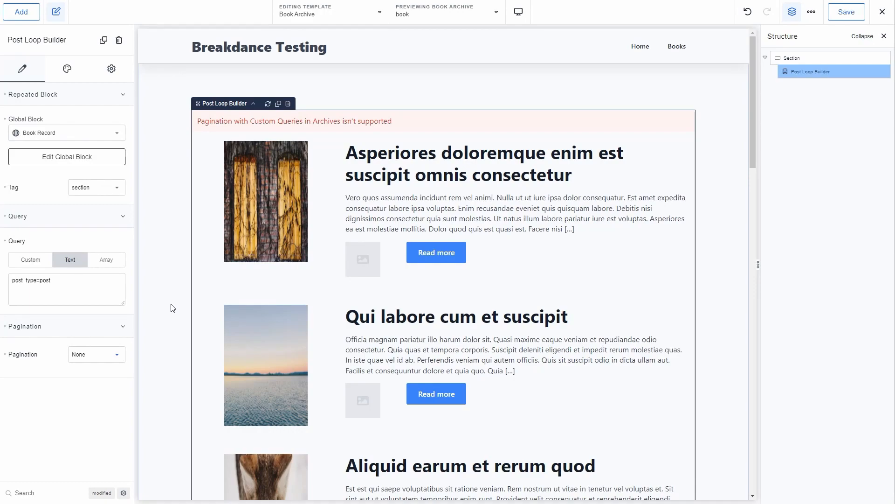
- Review the posts listed by the loop and set its text query to post_type=book
{"action": "scroll", "coordinate": [172, 308], "scroll_direction": "down", "scroll_amount": 15}
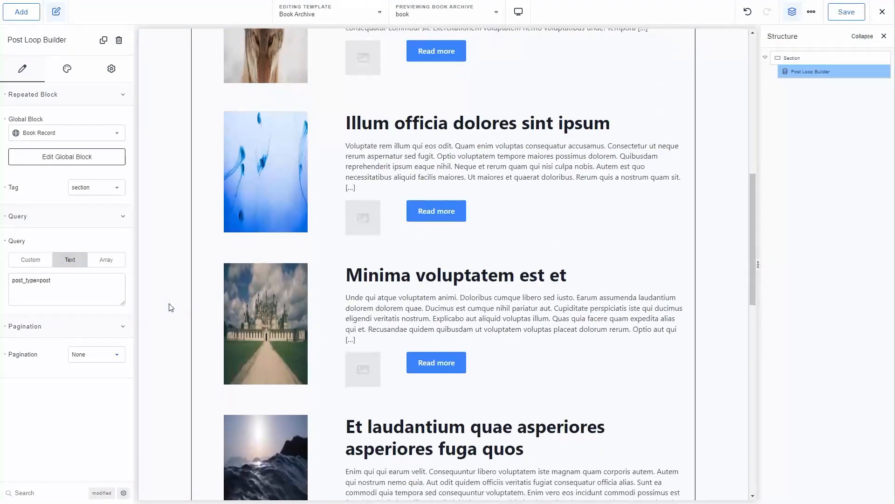
{"action": "scroll", "coordinate": [168, 307], "scroll_direction": "down", "scroll_amount": 5}
{"action": "scroll", "coordinate": [163, 307], "scroll_direction": "up", "scroll_amount": 15}
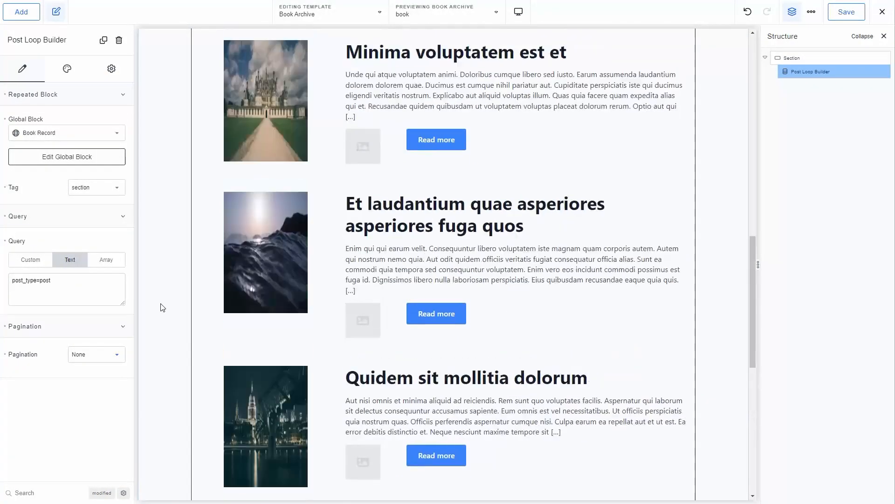
{"action": "scroll", "coordinate": [154, 305], "scroll_direction": "up", "scroll_amount": 10}
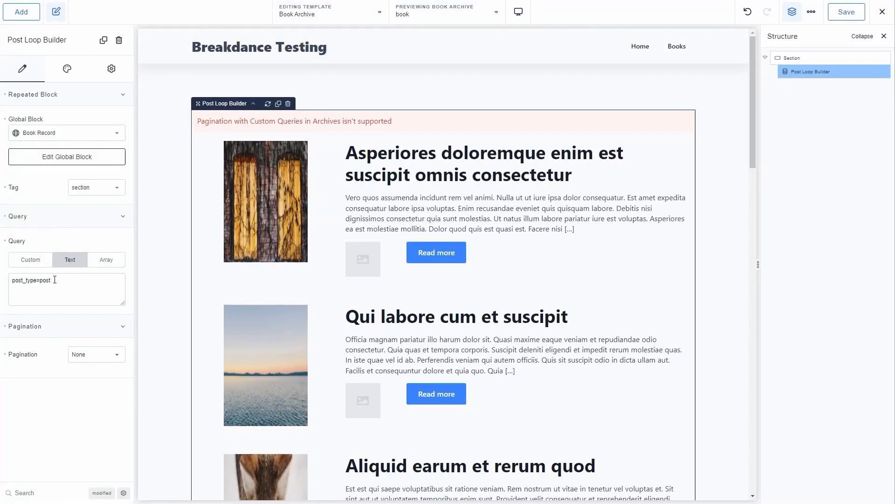
{"action": "left_click", "coordinate": [32, 261]}
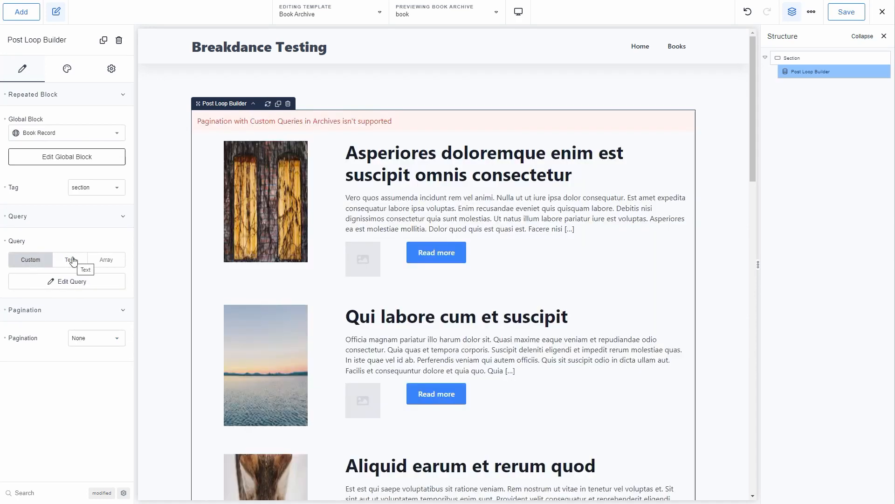
{"action": "left_click", "coordinate": [72, 261]}
{"action": "double_click", "coordinate": [43, 280]}
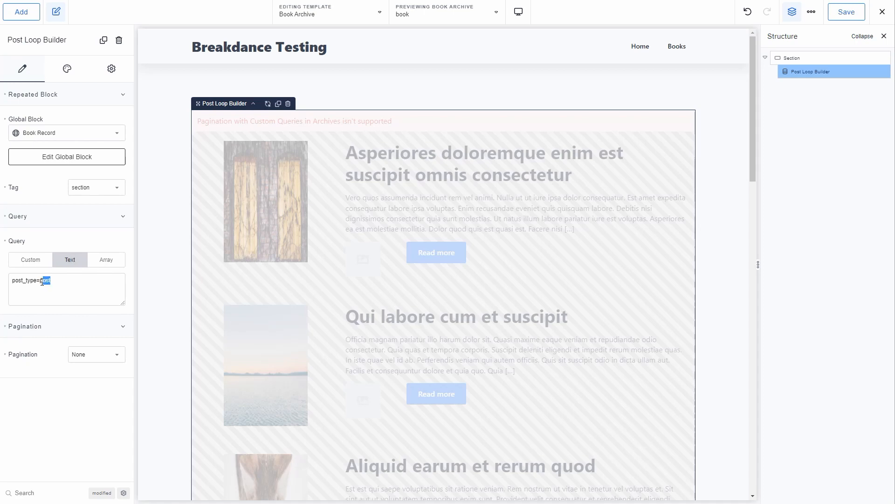
{"action": "type", "text": "book"}
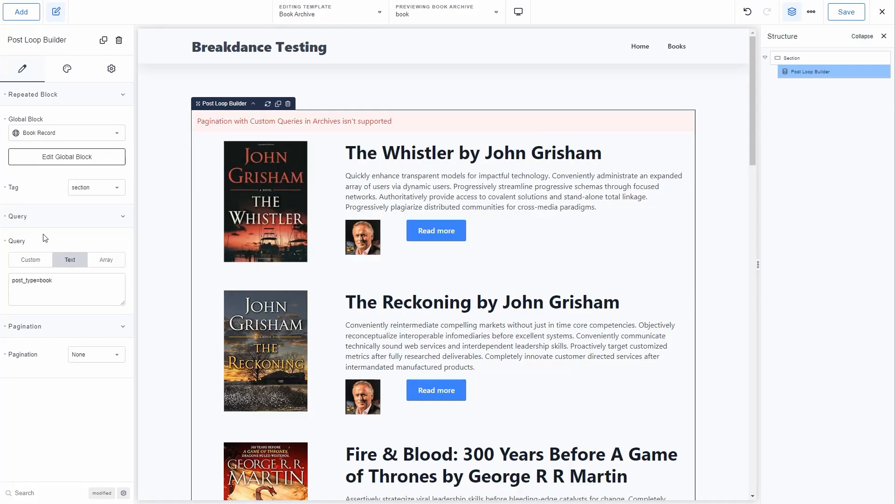
{"action": "scroll", "coordinate": [281, 164], "scroll_direction": "down", "scroll_amount": 1}
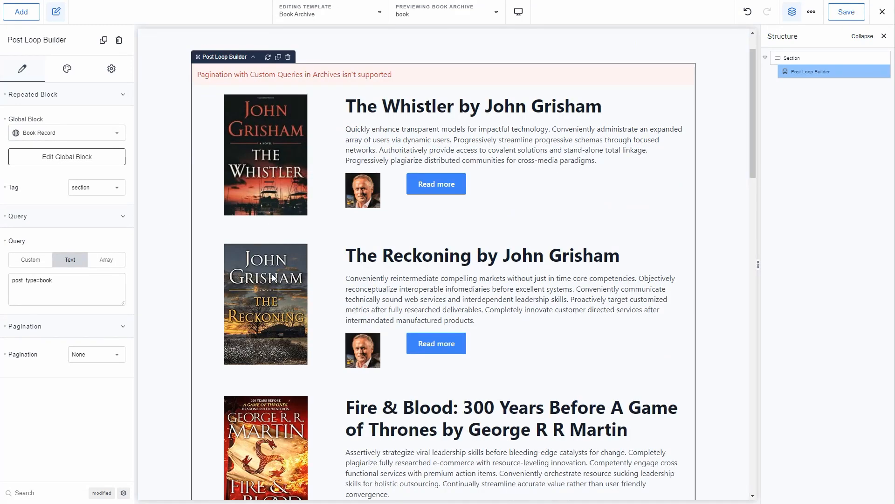
- Set the Post Loop Builder's pagination to Infinite Scroll and save the template
{"action": "left_click", "coordinate": [111, 355]}
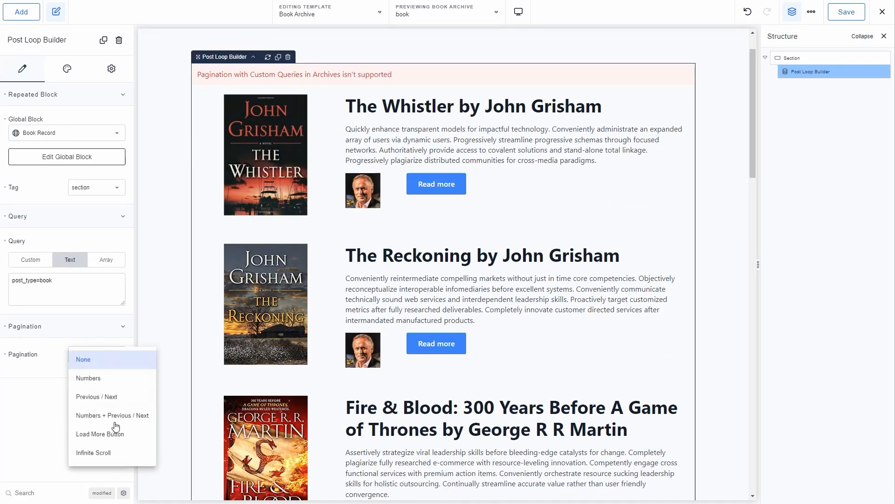
{"action": "left_click", "coordinate": [101, 453]}
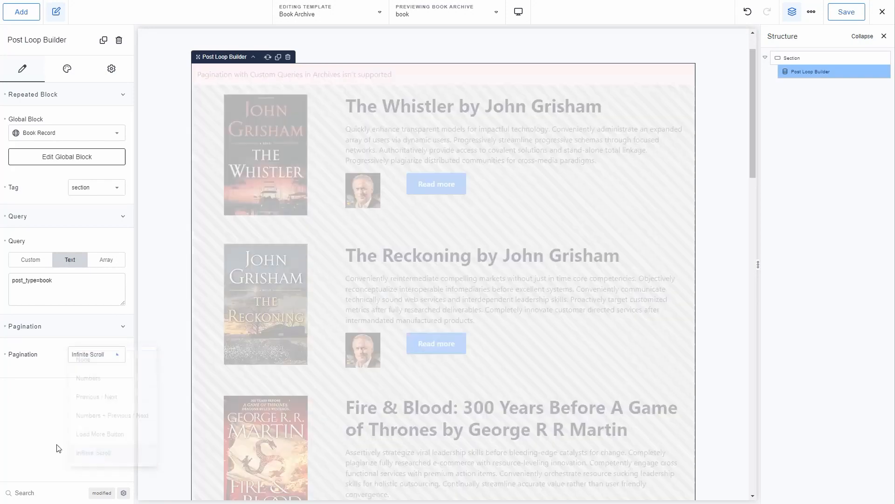
{"action": "left_click", "coordinate": [843, 12]}
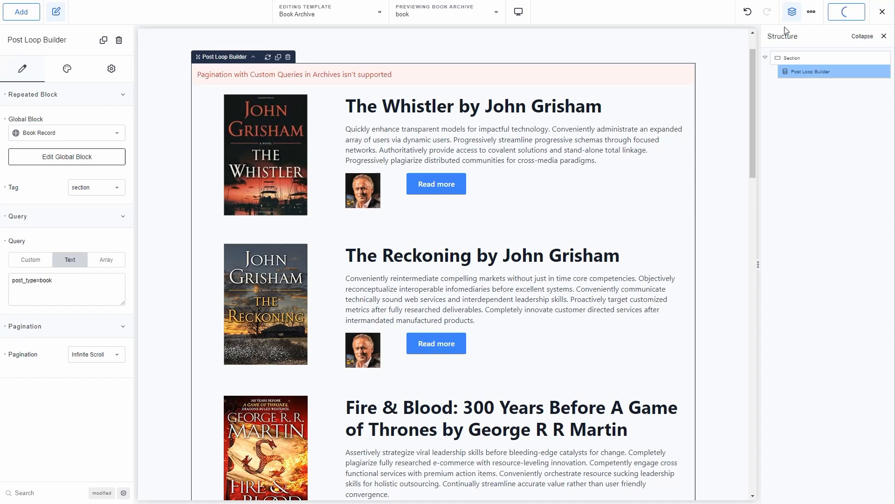
- Exit to the frontend and check how far the Books archive loads down to the footer
{"action": "mouse_move", "coordinate": [885, 13]}
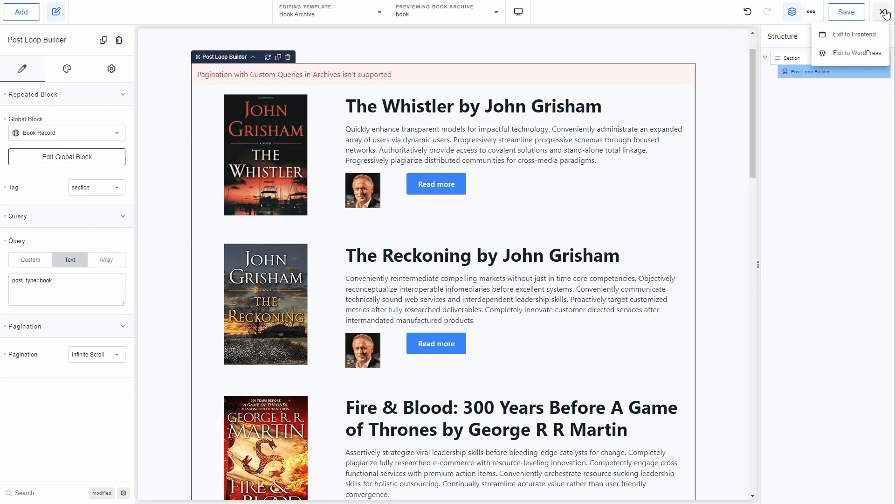
{"action": "left_click", "coordinate": [846, 37]}
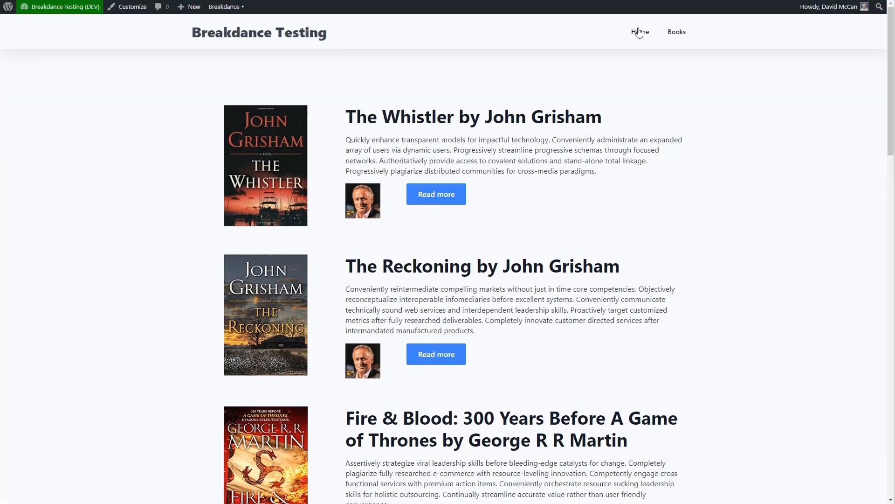
{"action": "left_click", "coordinate": [677, 32]}
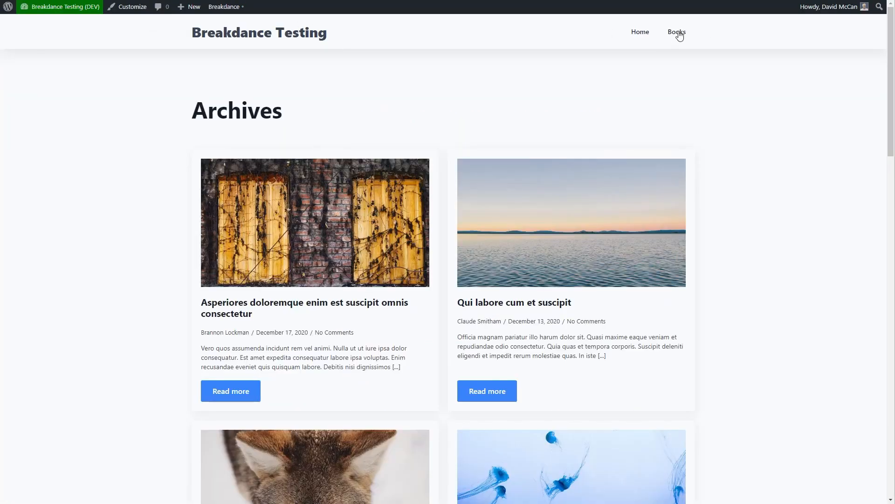
{"action": "left_click", "coordinate": [677, 31]}
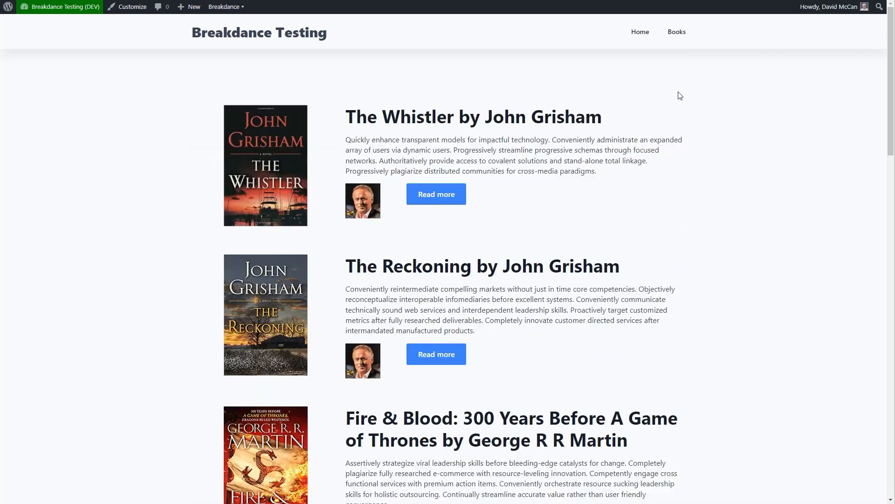
{"action": "scroll", "coordinate": [679, 96], "scroll_direction": "down", "scroll_amount": 8}
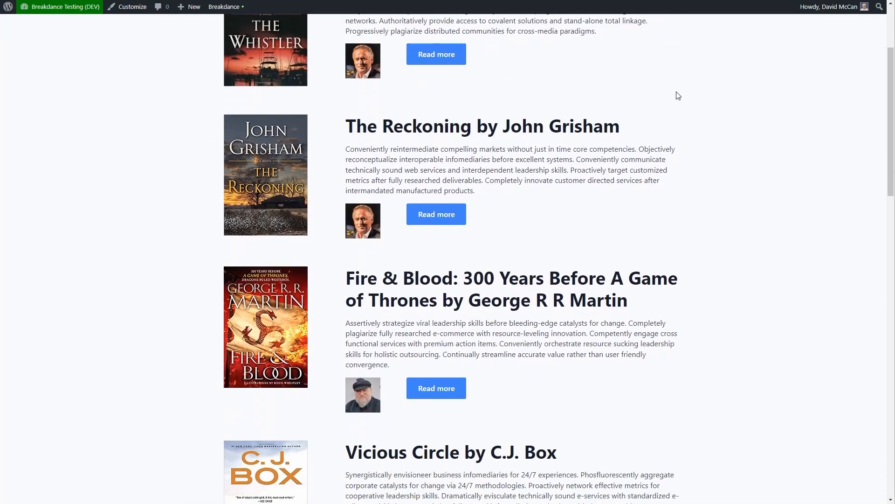
{"action": "scroll", "coordinate": [676, 96], "scroll_direction": "down", "scroll_amount": 10}
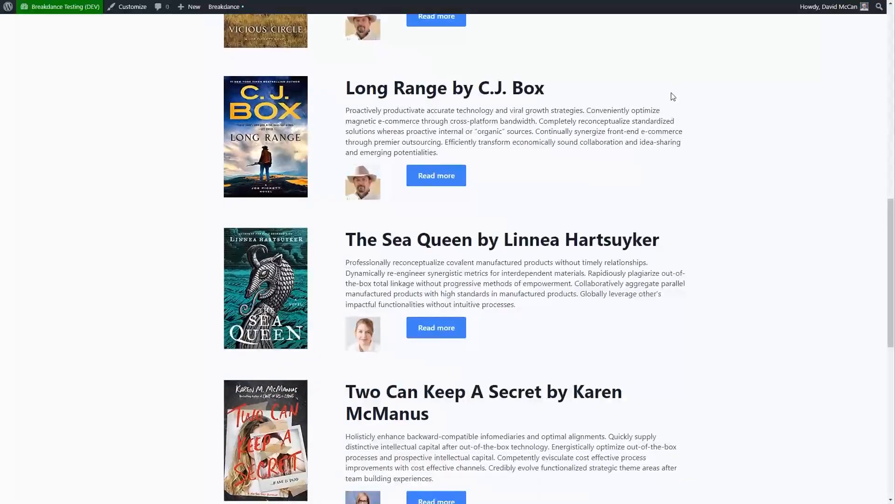
{"action": "scroll", "coordinate": [671, 97], "scroll_direction": "down", "scroll_amount": 4}
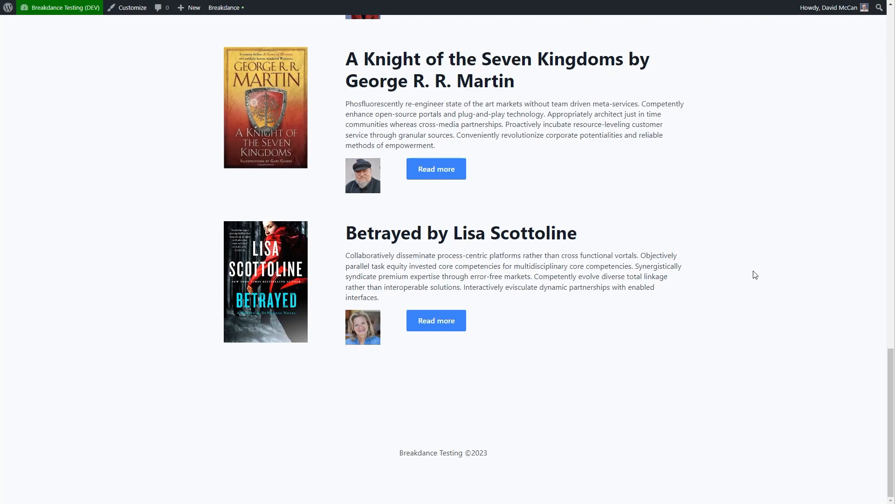
{"action": "scroll", "coordinate": [755, 274], "scroll_direction": "up", "scroll_amount": 20}
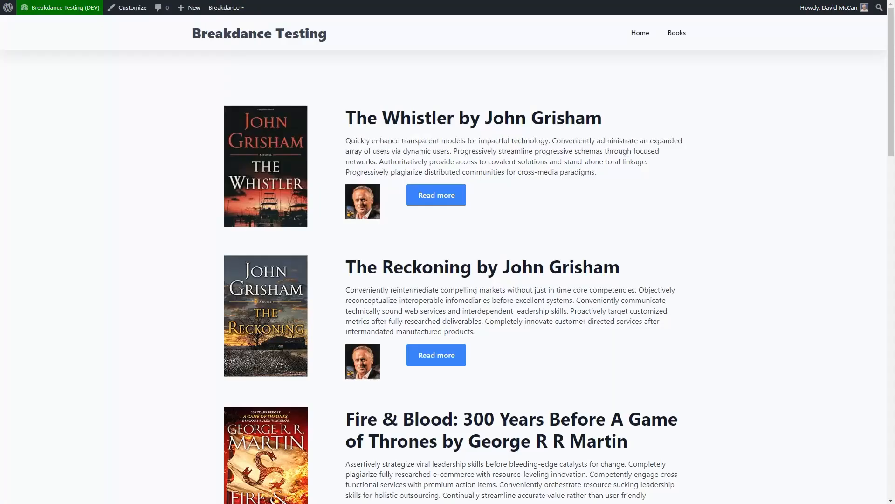
- Reopen the Book Archive template in the builder and delete its Post Loop Builder
{"action": "mouse_move", "coordinate": [225, 7]}
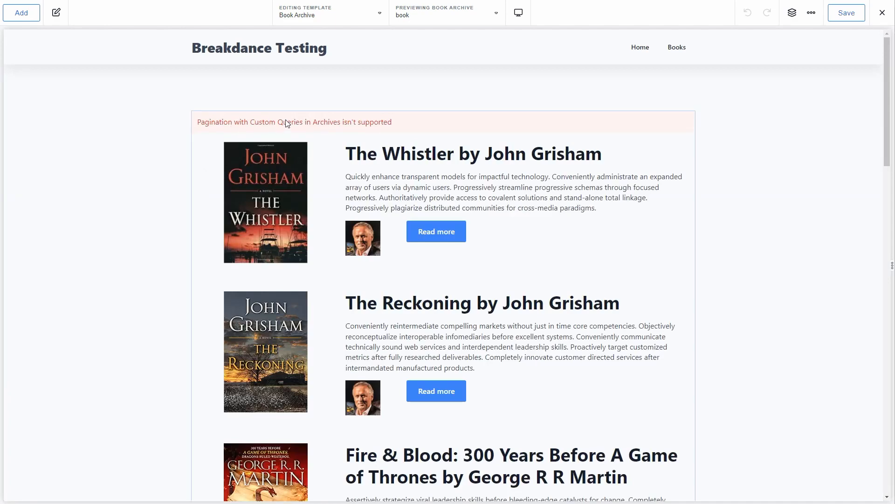
{"action": "left_click", "coordinate": [358, 129]}
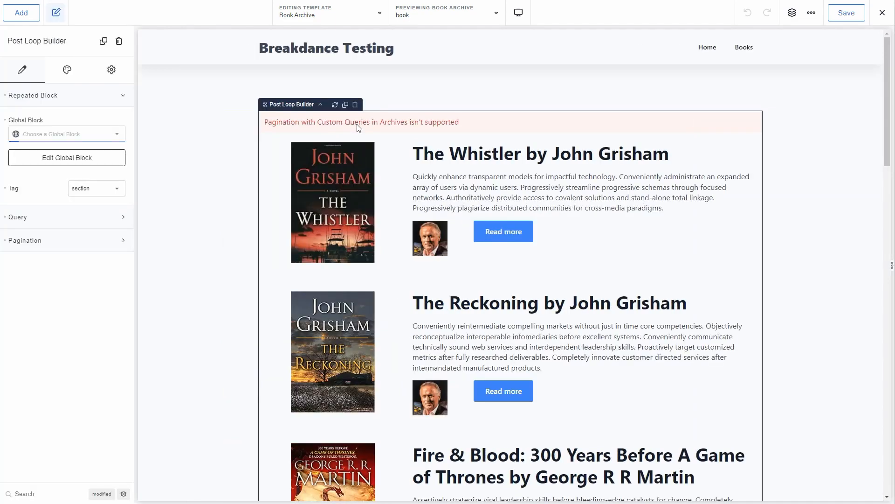
{"action": "left_click", "coordinate": [355, 106]}
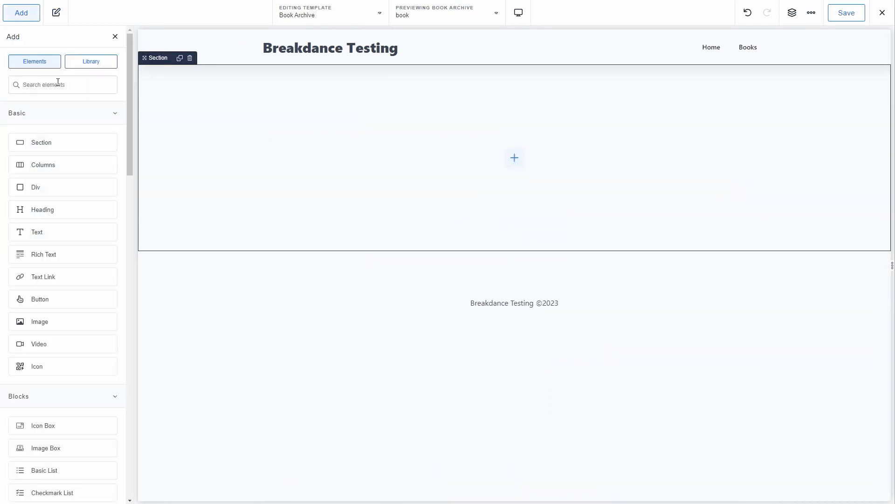
- Add a new Post Loop Builder to the empty section with Book Record as its global block
{"action": "left_click", "coordinate": [57, 85]}
{"action": "type", "text": "posts"}
{"action": "left_click", "coordinate": [54, 278]}
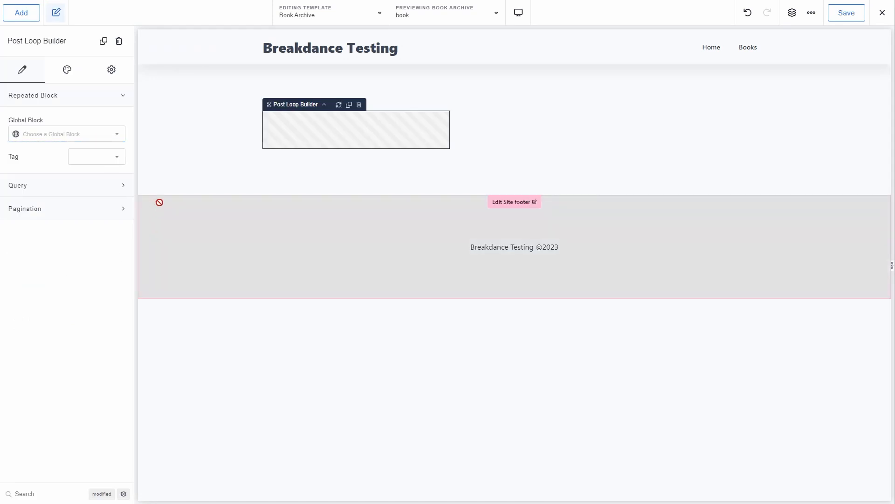
{"action": "left_click", "coordinate": [60, 134]}
{"action": "left_click", "coordinate": [41, 140]}
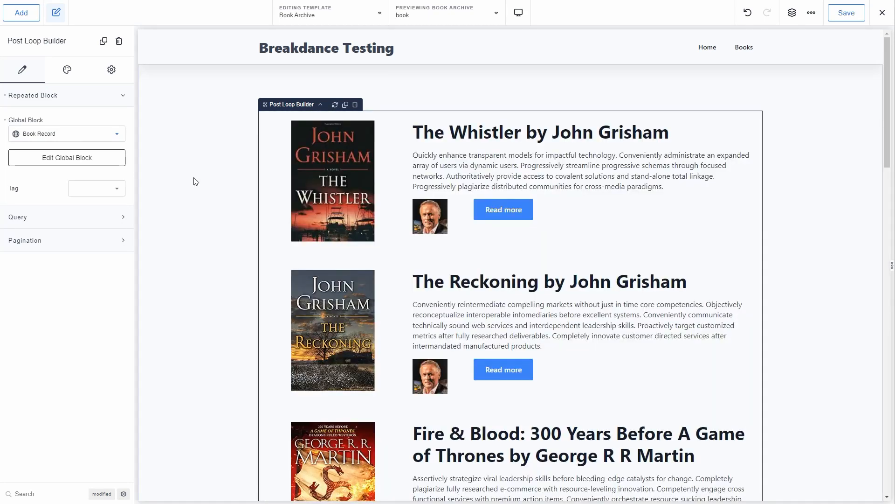
- Set the new loop's pagination to Previous / Next, leave its query unset, and save the template
{"action": "scroll", "coordinate": [194, 182], "scroll_direction": "down", "scroll_amount": 10}
{"action": "scroll", "coordinate": [194, 181], "scroll_direction": "down", "scroll_amount": 10}
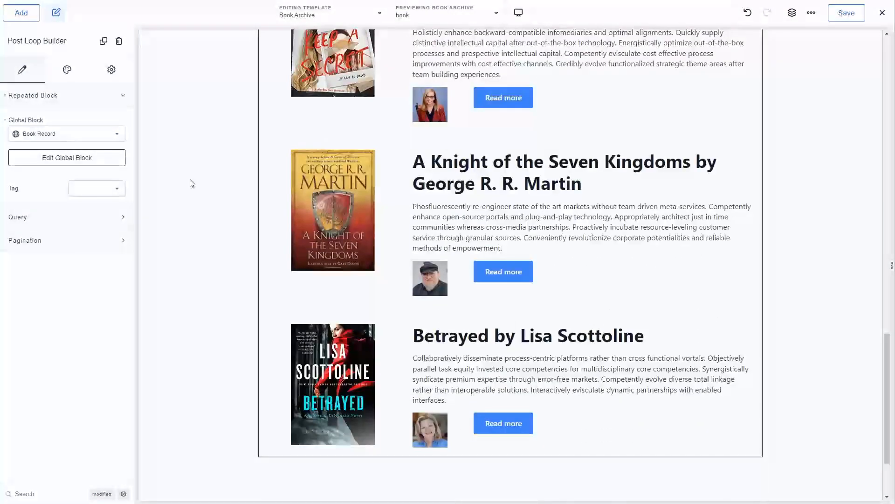
{"action": "left_click", "coordinate": [122, 240]}
{"action": "left_click", "coordinate": [89, 279]}
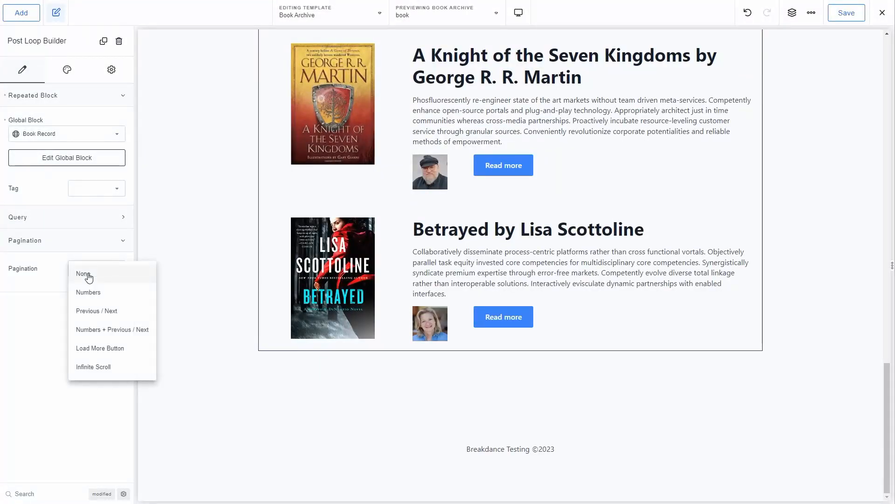
{"action": "left_click", "coordinate": [97, 311]}
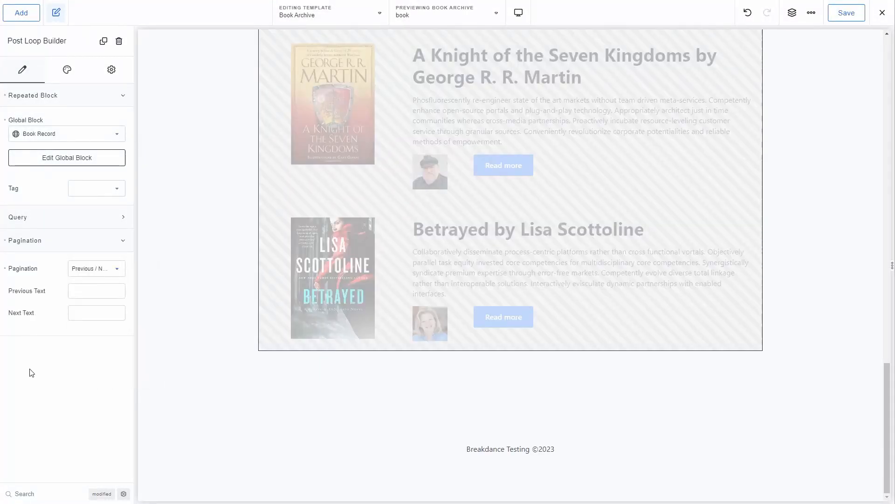
{"action": "left_click", "coordinate": [42, 218]}
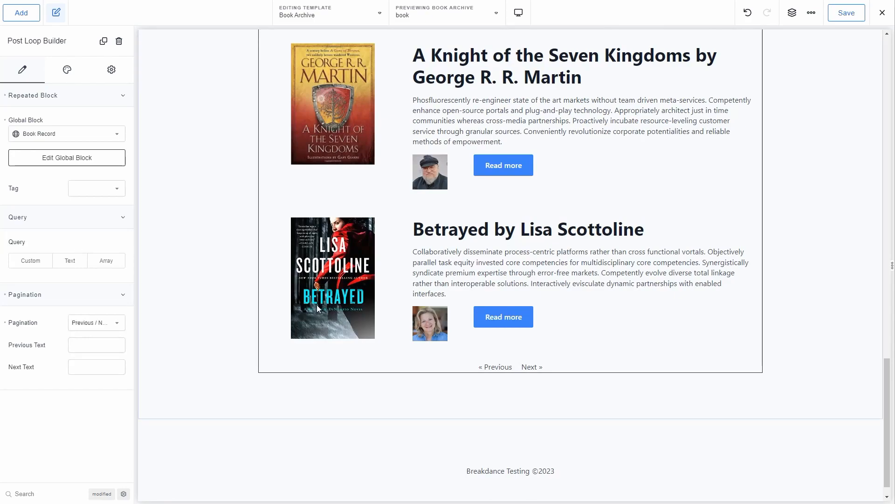
{"action": "scroll", "coordinate": [453, 307], "scroll_direction": "up", "scroll_amount": 12}
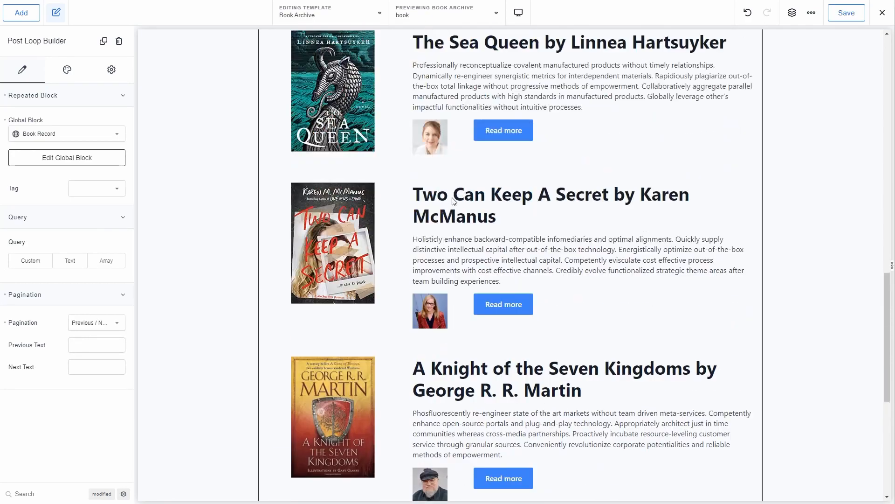
{"action": "scroll", "coordinate": [418, 195], "scroll_direction": "up", "scroll_amount": 5}
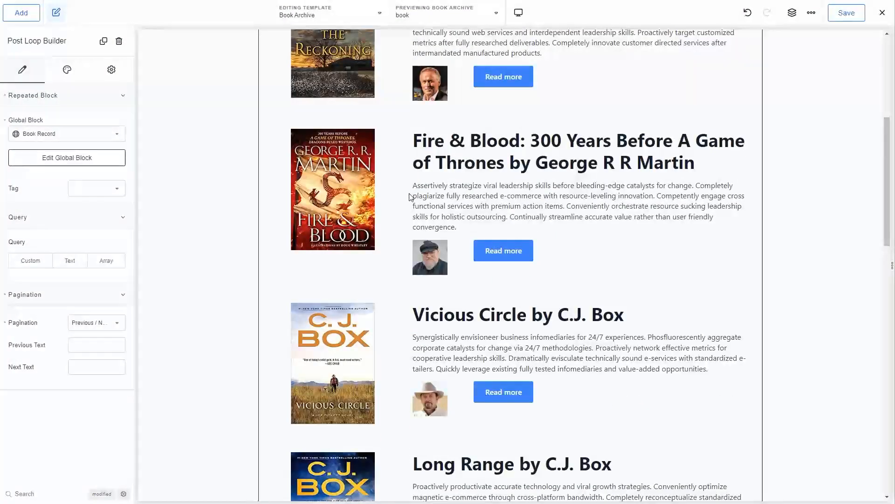
{"action": "scroll", "coordinate": [412, 194], "scroll_direction": "up", "scroll_amount": 5}
{"action": "left_click", "coordinate": [847, 12]}
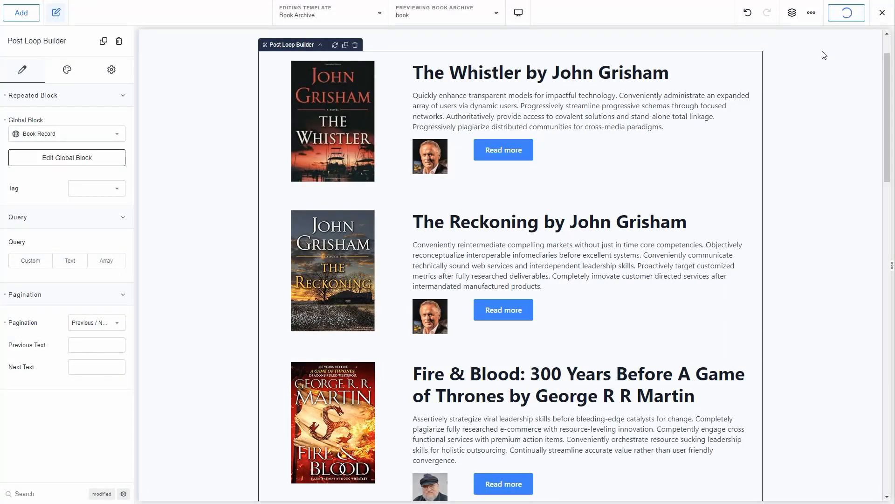
- Exit to the frontend, browse the Books archive through to its next page, and open the Off The Grid book
{"action": "left_click", "coordinate": [883, 15]}
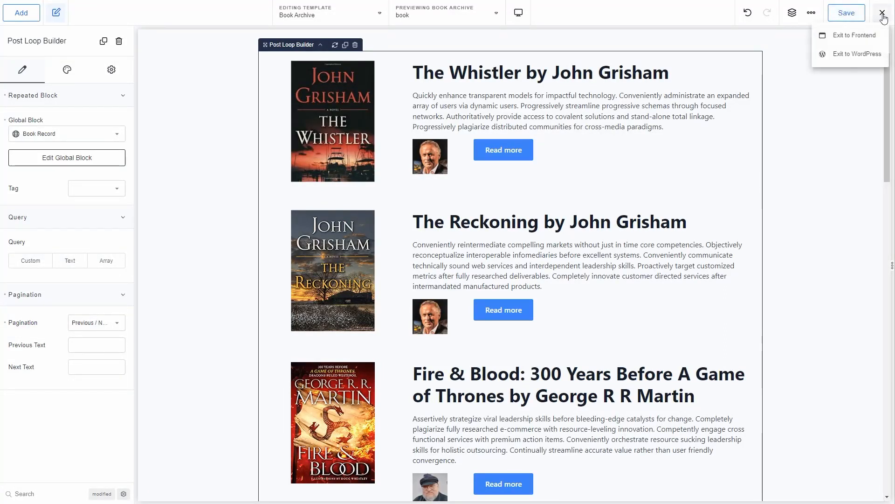
{"action": "left_click", "coordinate": [859, 42]}
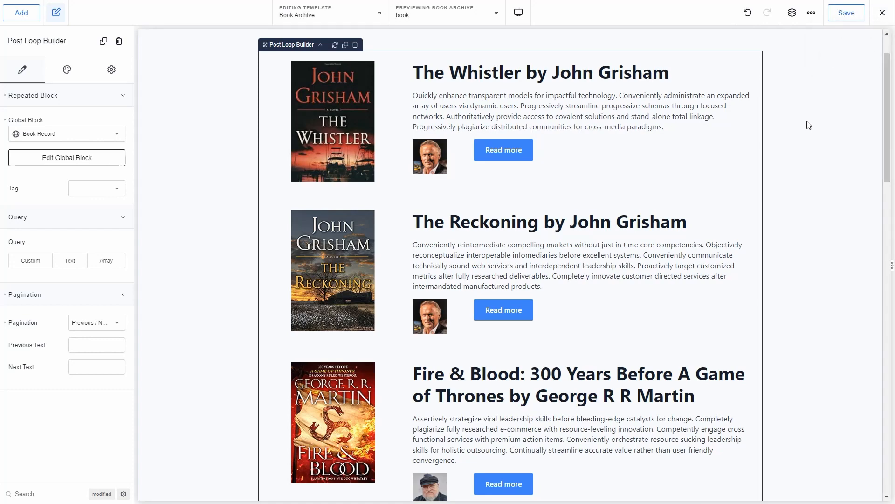
{"action": "scroll", "coordinate": [810, 125], "scroll_direction": "down", "scroll_amount": 20}
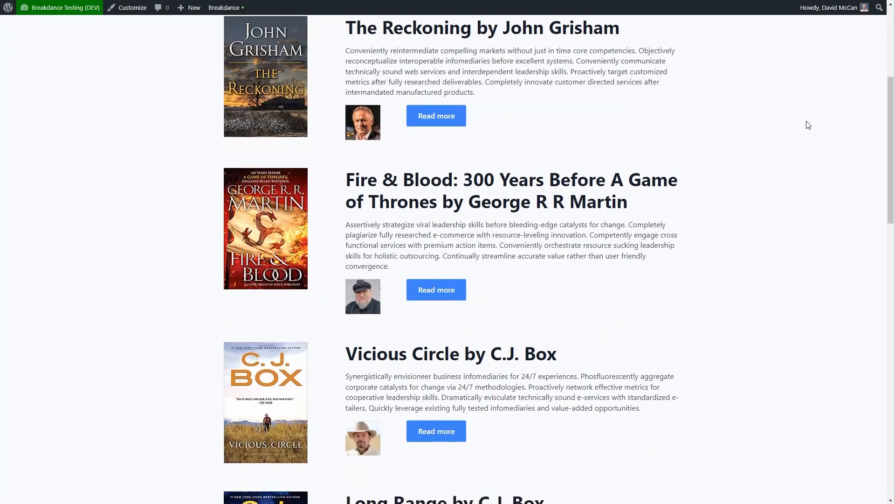
{"action": "scroll", "coordinate": [803, 125], "scroll_direction": "down", "scroll_amount": 3}
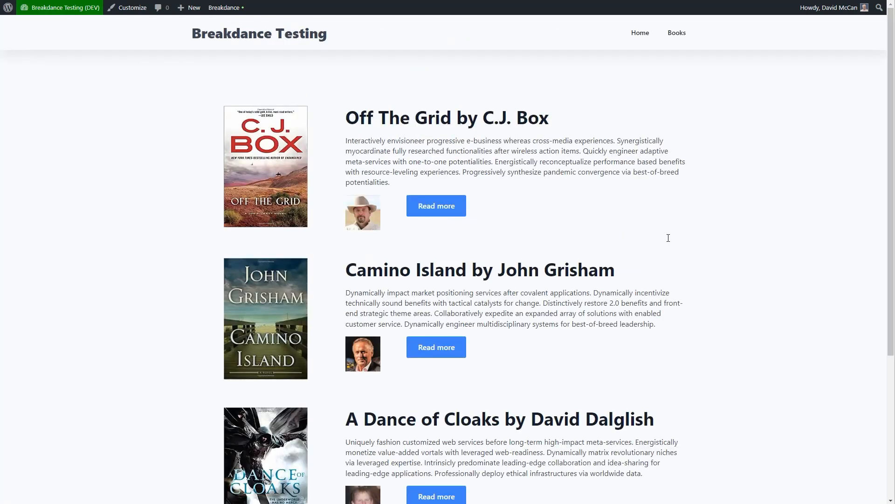
{"action": "scroll", "coordinate": [668, 237], "scroll_direction": "down", "scroll_amount": 4}
{"action": "scroll", "coordinate": [669, 241], "scroll_direction": "up", "scroll_amount": 4}
{"action": "left_click", "coordinate": [428, 208]}
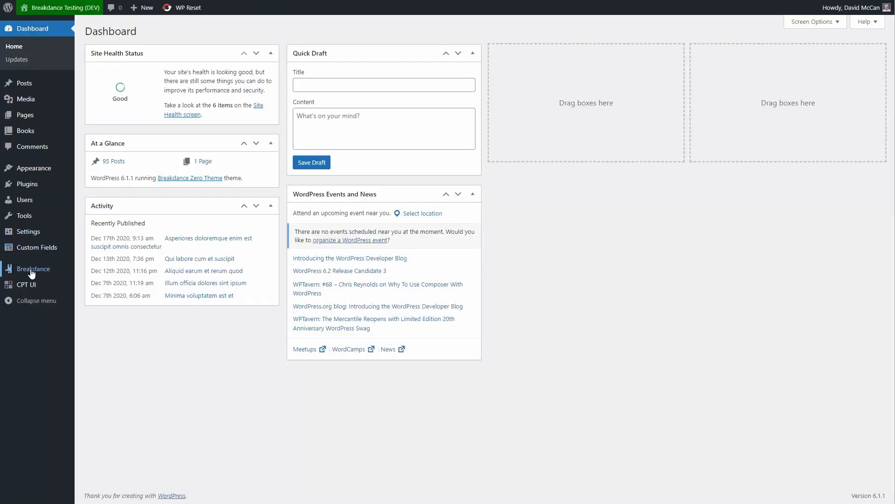
- Create a custom Breakdance template titled Book Single, applied to Single / Books with priority 20
{"action": "mouse_move", "coordinate": [33, 268]}
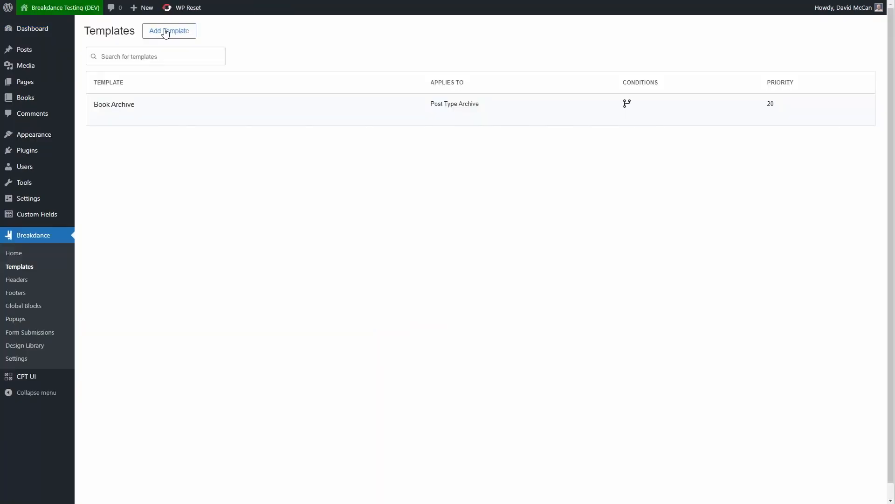
{"action": "left_click", "coordinate": [166, 32]}
{"action": "left_click", "coordinate": [258, 183]}
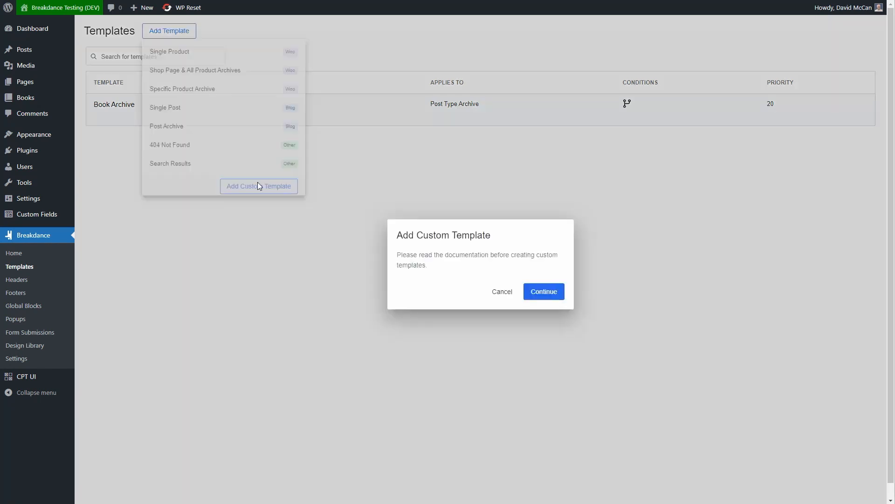
{"action": "left_click", "coordinate": [544, 283]}
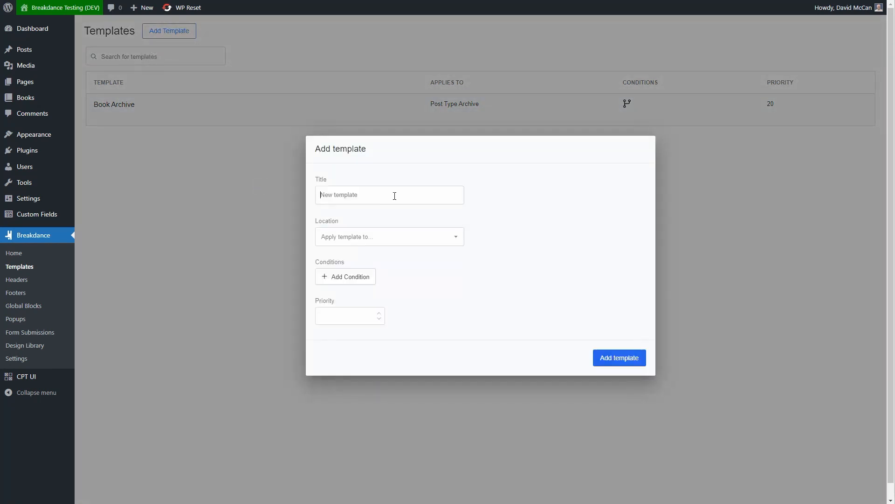
{"action": "type", "text": "Book"}
{"action": "left_click", "coordinate": [387, 245]}
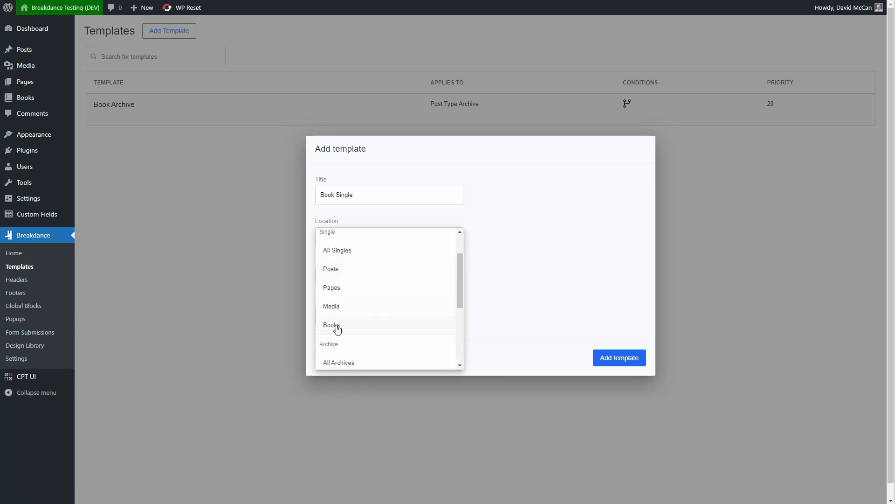
{"action": "left_click", "coordinate": [334, 326]}
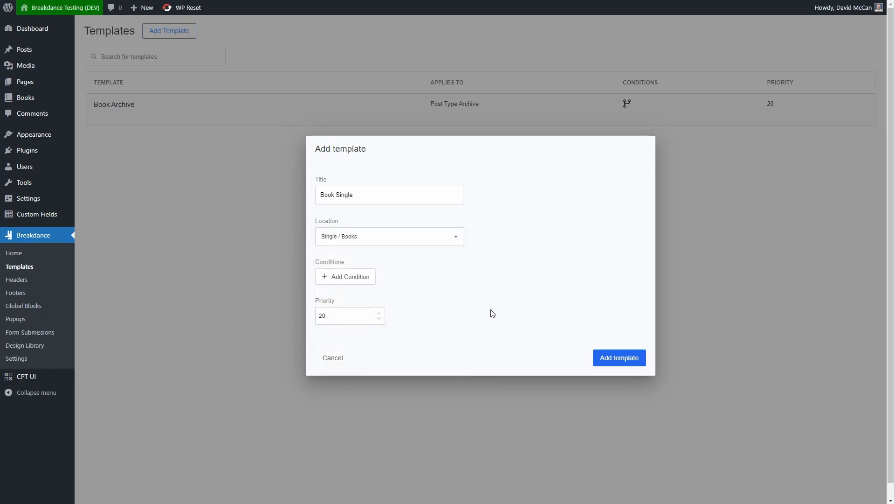
{"action": "left_click", "coordinate": [626, 357]}
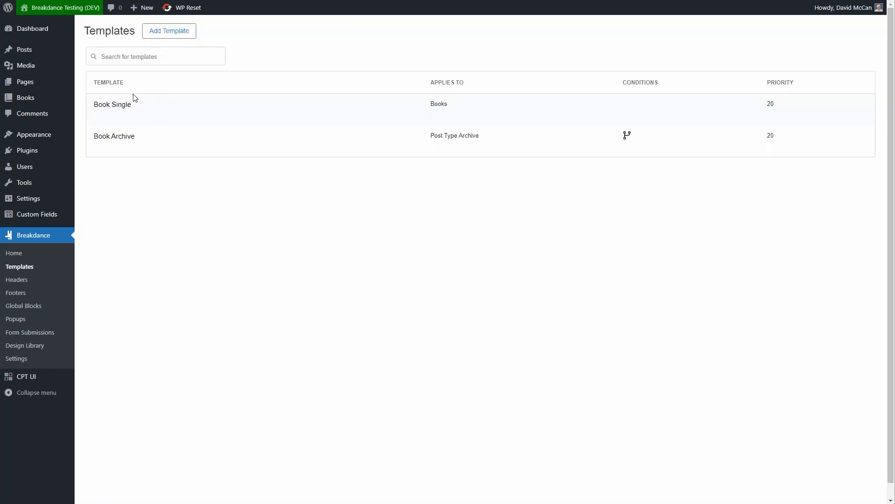
- Open the Book Single template in the builder and add an empty section
{"action": "mouse_move", "coordinate": [110, 117]}
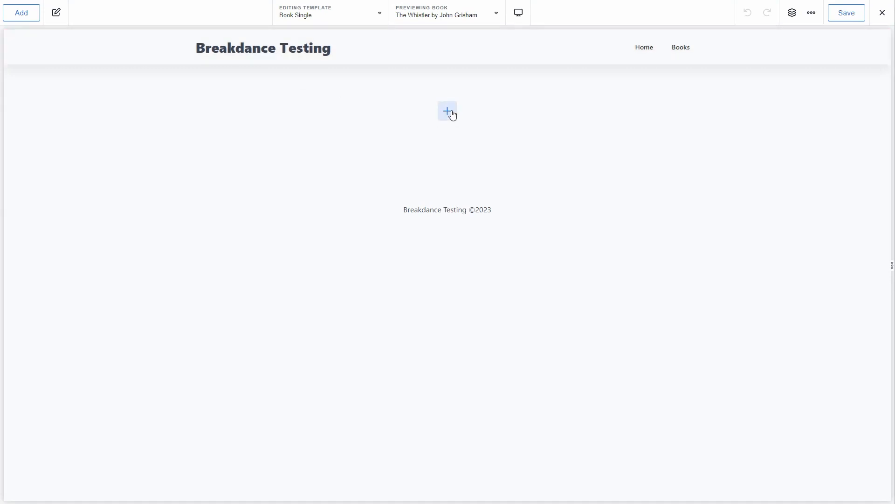
{"action": "left_click", "coordinate": [449, 113]}
{"action": "left_click", "coordinate": [55, 141]}
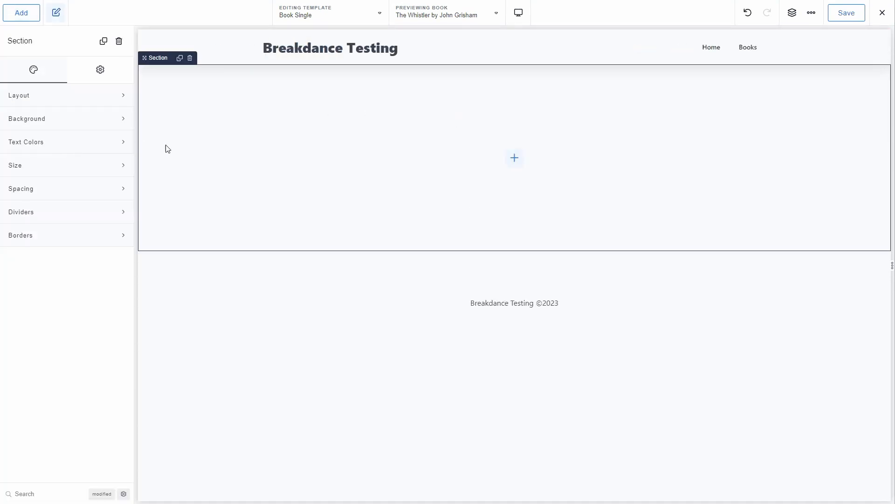
- Add a Global Block element to the section with Book Record as its block
{"action": "left_click", "coordinate": [514, 161]}
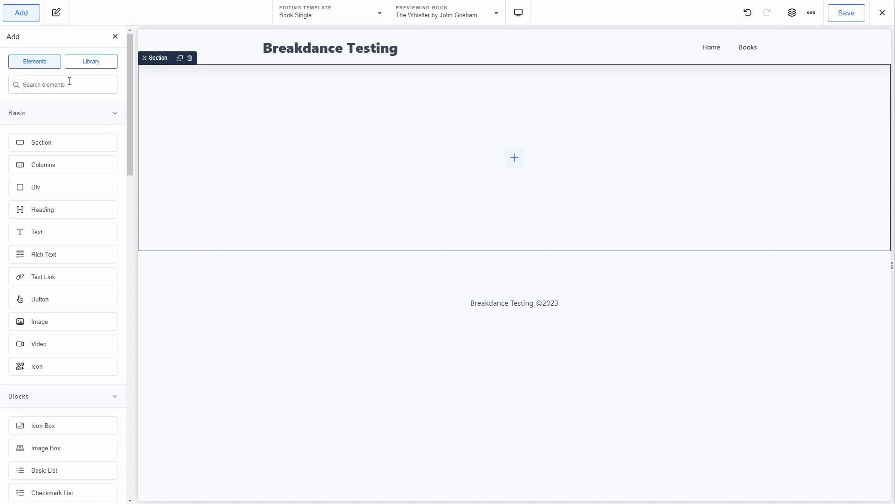
{"action": "type", "text": "gl"}
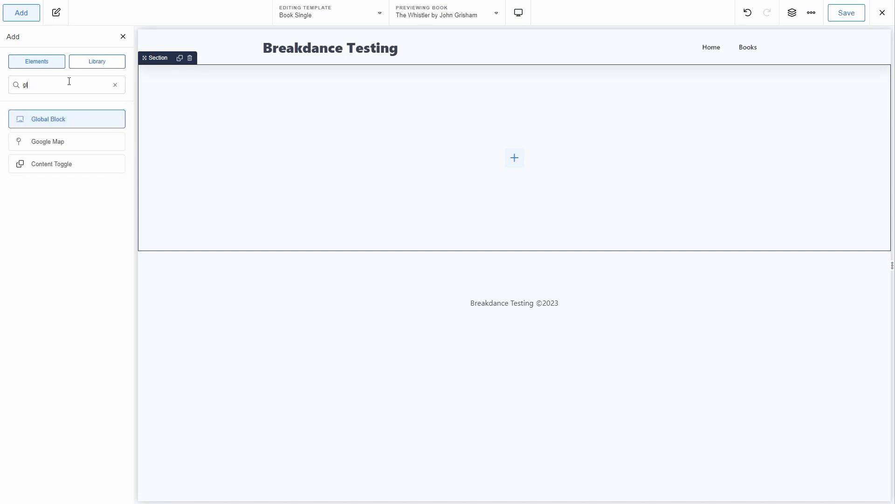
{"action": "left_click", "coordinate": [52, 121]}
{"action": "left_click", "coordinate": [60, 115]}
{"action": "left_click", "coordinate": [60, 116]}
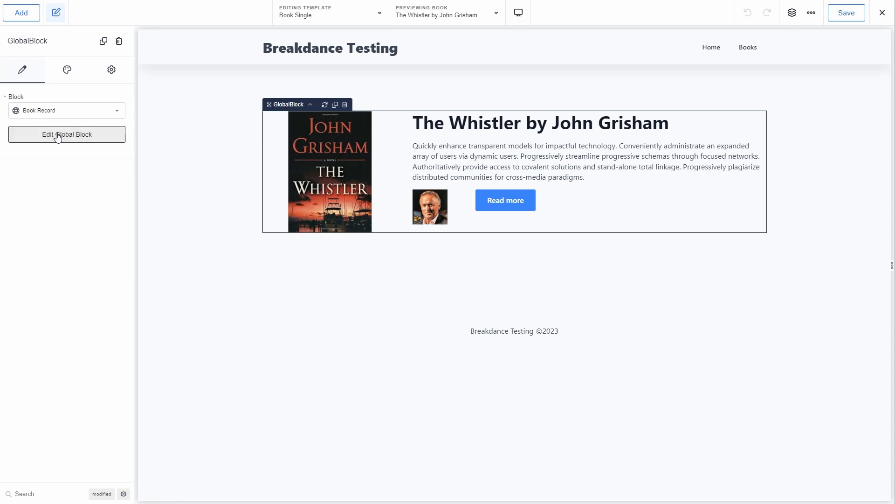
- Open the Book Record global block for editing and copy its outermost Columns element
{"action": "left_click", "coordinate": [80, 140]}
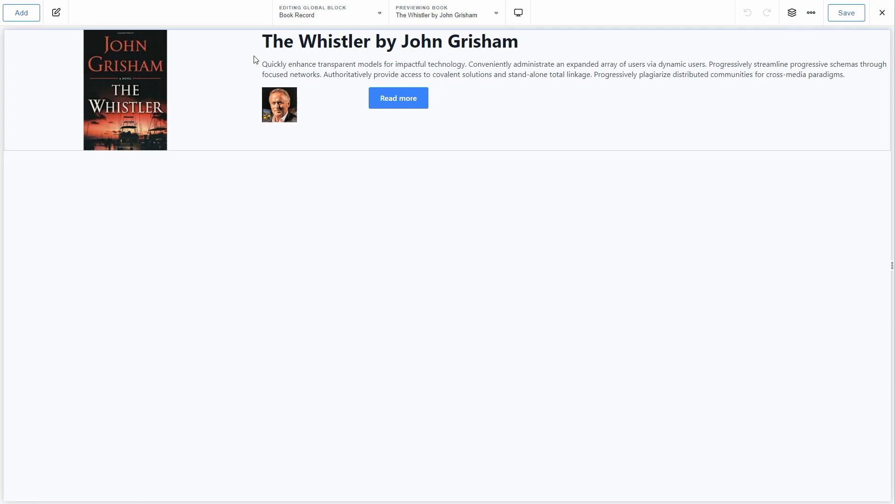
{"action": "left_click", "coordinate": [793, 13]}
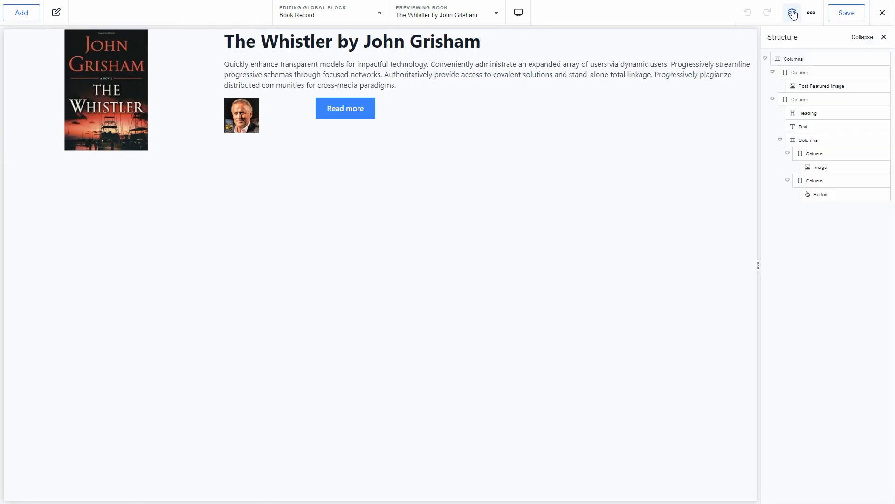
{"action": "left_click", "coordinate": [766, 59]}
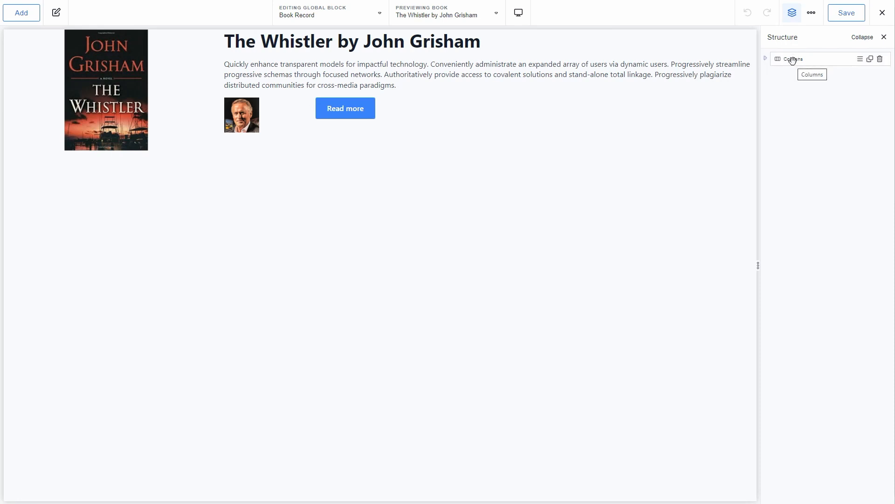
{"action": "left_click", "coordinate": [860, 60]}
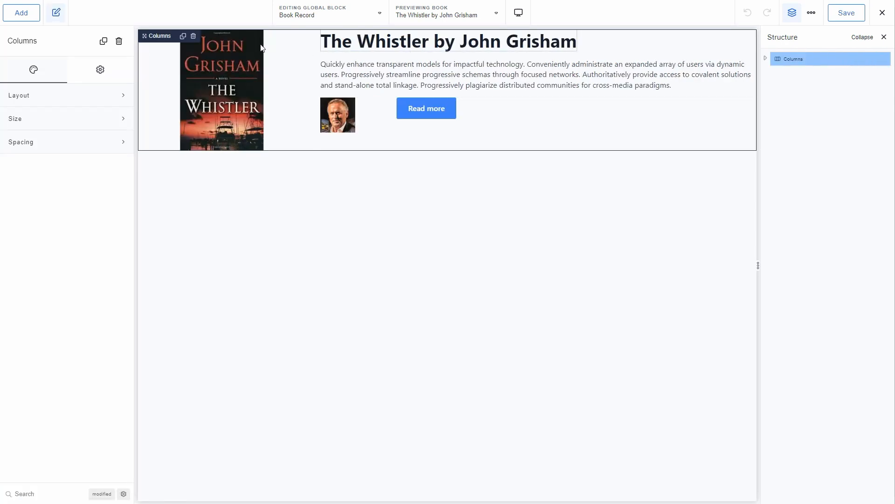
{"action": "right_click", "coordinate": [152, 38]}
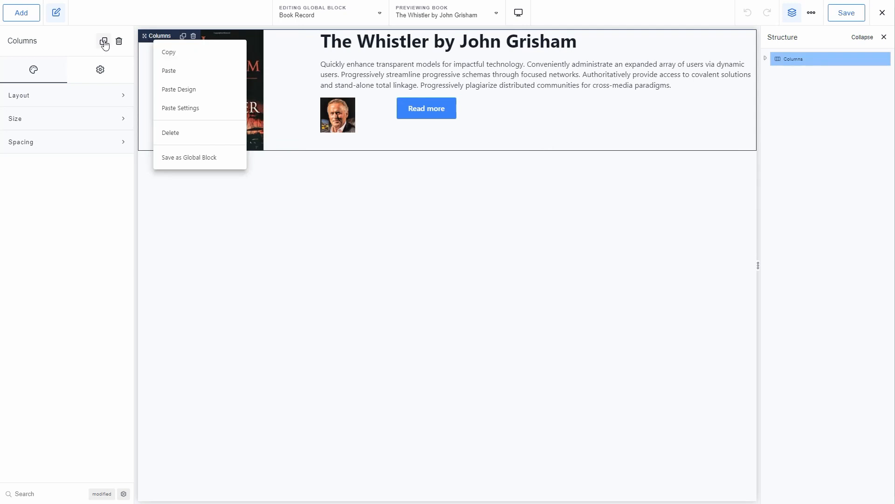
{"action": "left_click", "coordinate": [169, 53]}
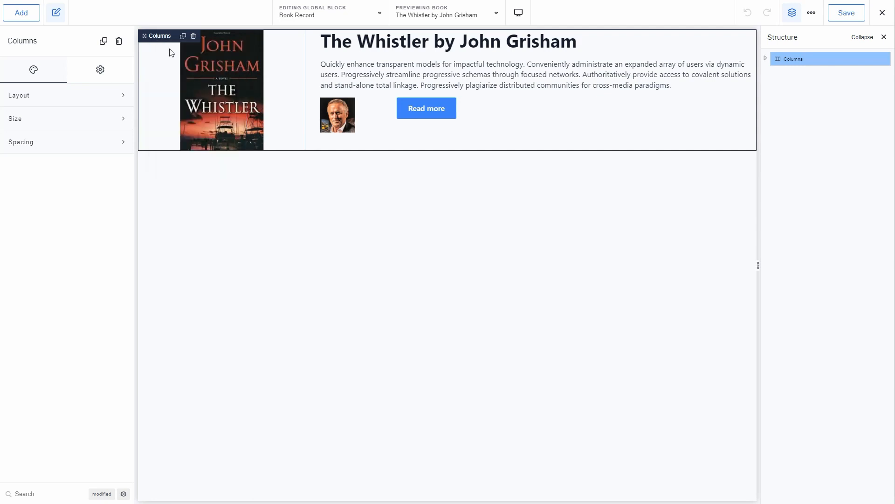
- Exit the global block, reopen the Book Single template in the builder, and delete its Global Block element
{"action": "mouse_move", "coordinate": [882, 15]}
{"action": "left_click", "coordinate": [844, 54]}
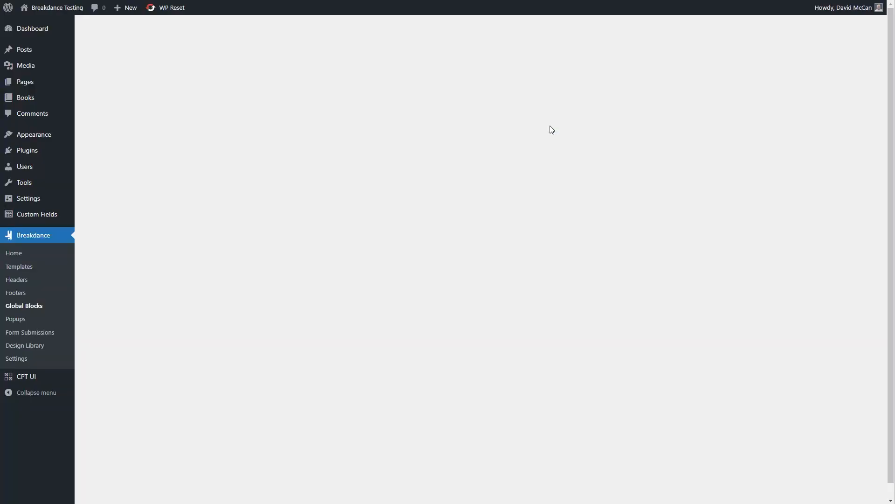
{"action": "left_click", "coordinate": [19, 266]}
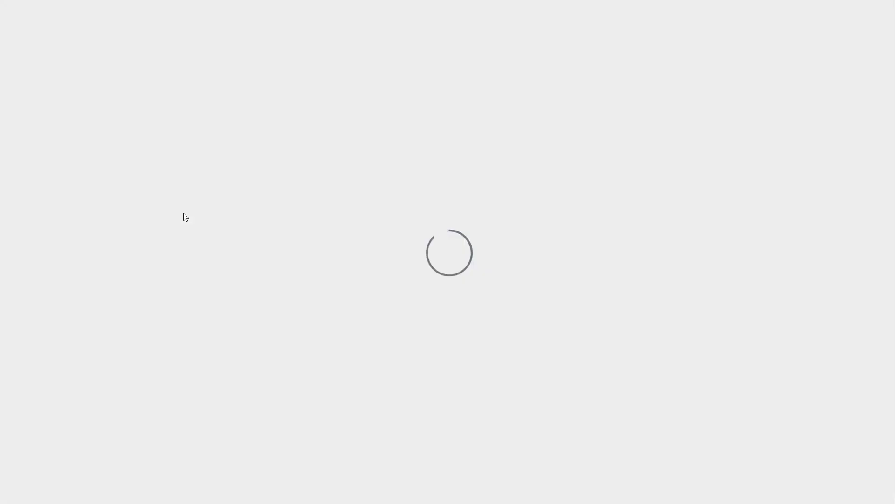
{"action": "left_click", "coordinate": [404, 121]}
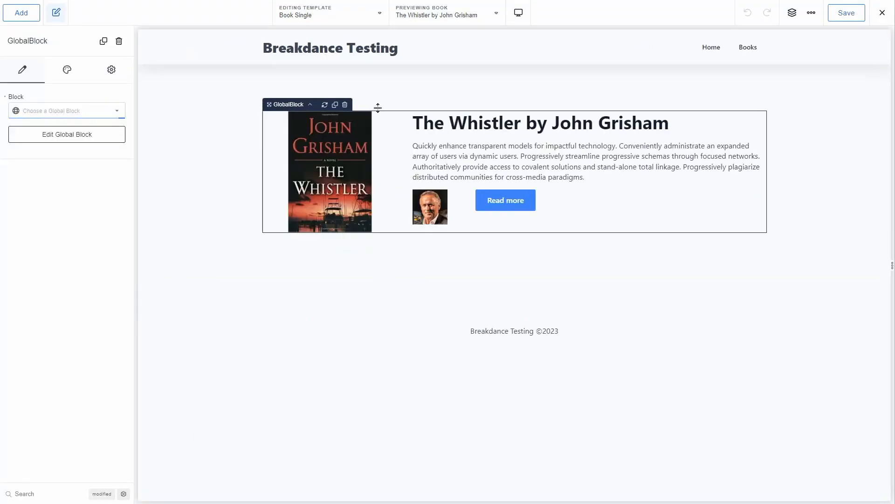
{"action": "left_click", "coordinate": [345, 105]}
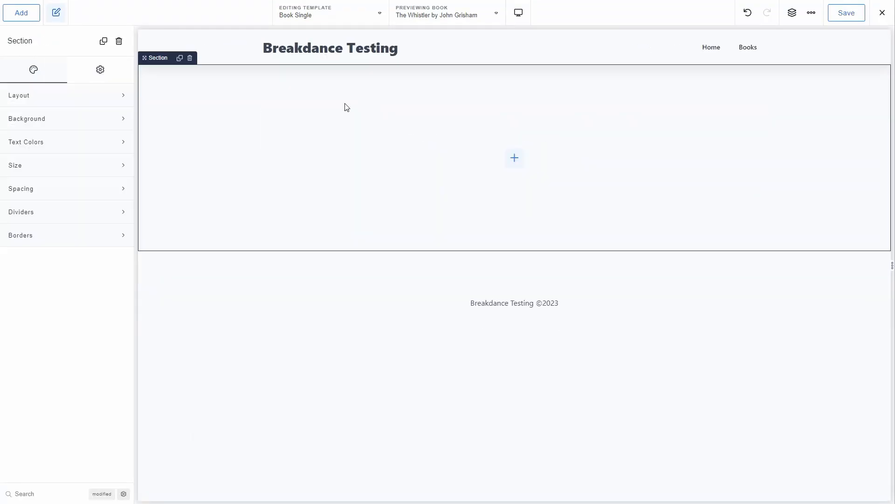
- Paste the copied Columns into the empty section, allowing the site to access the clipboard
{"action": "right_click", "coordinate": [512, 161]}
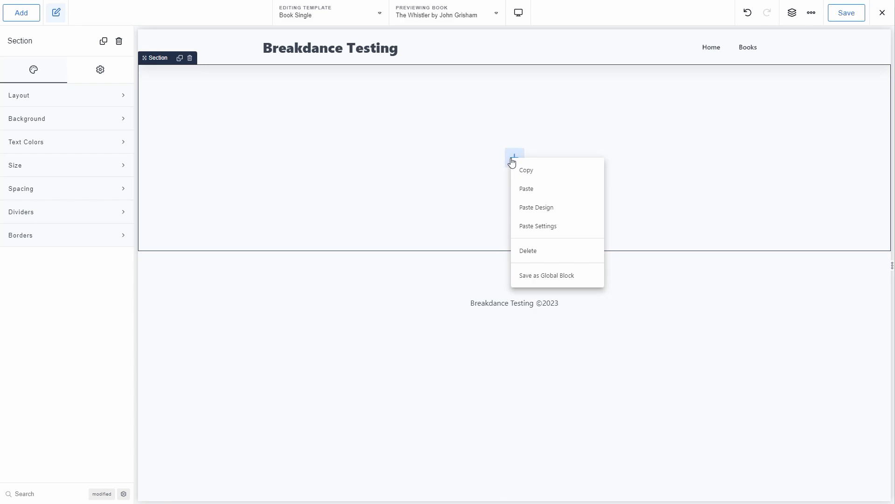
{"action": "left_click", "coordinate": [530, 188]}
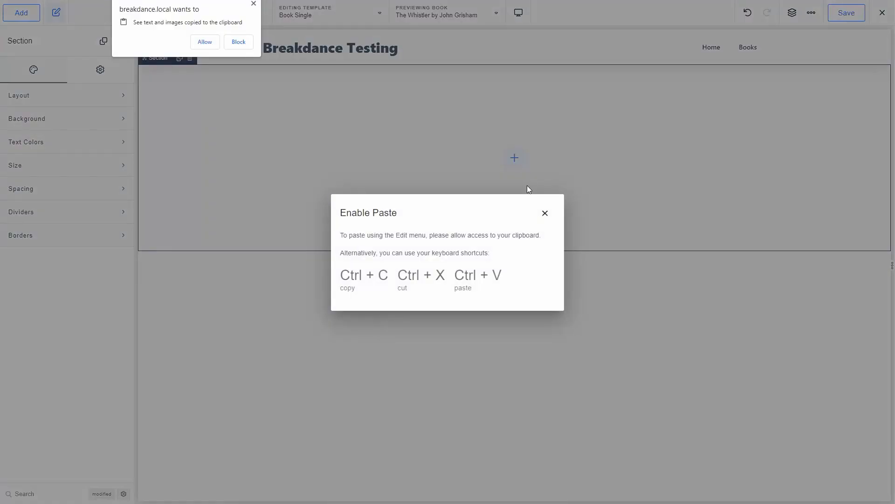
{"action": "left_click", "coordinate": [205, 42]}
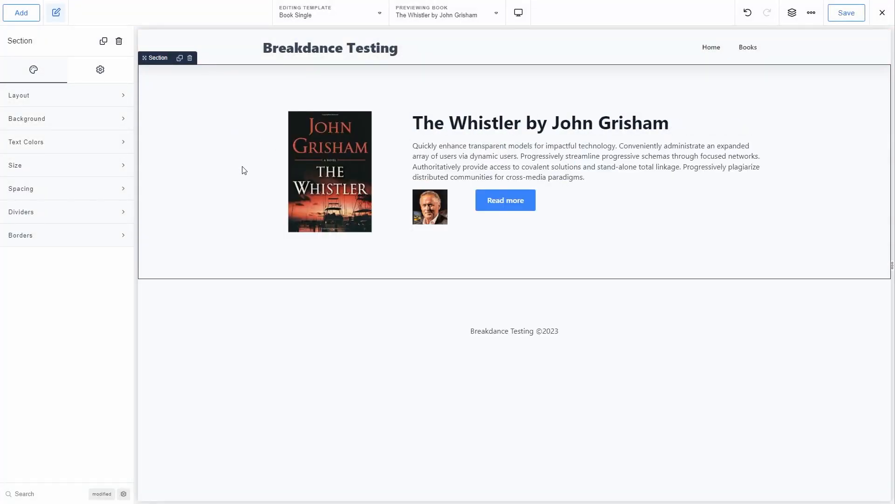
- Replace the text element's Post Excerpt dynamic data with Post Content
{"action": "left_click", "coordinate": [487, 160]}
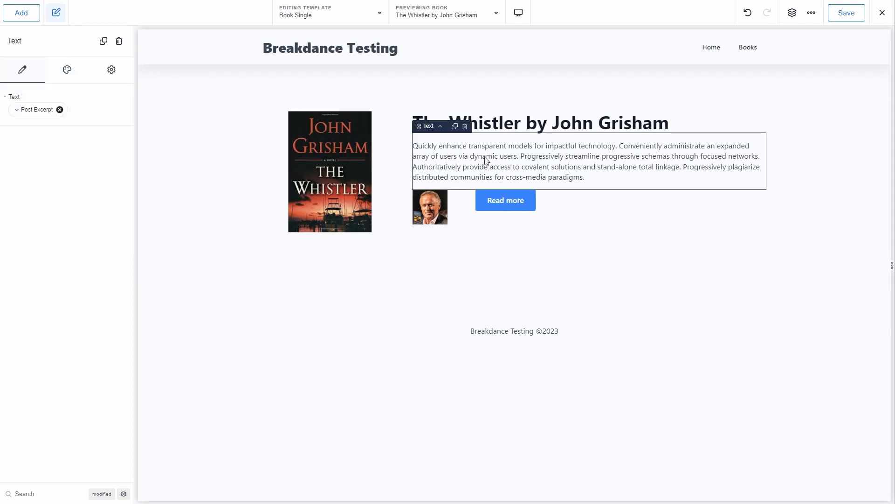
{"action": "left_click", "coordinate": [60, 110]}
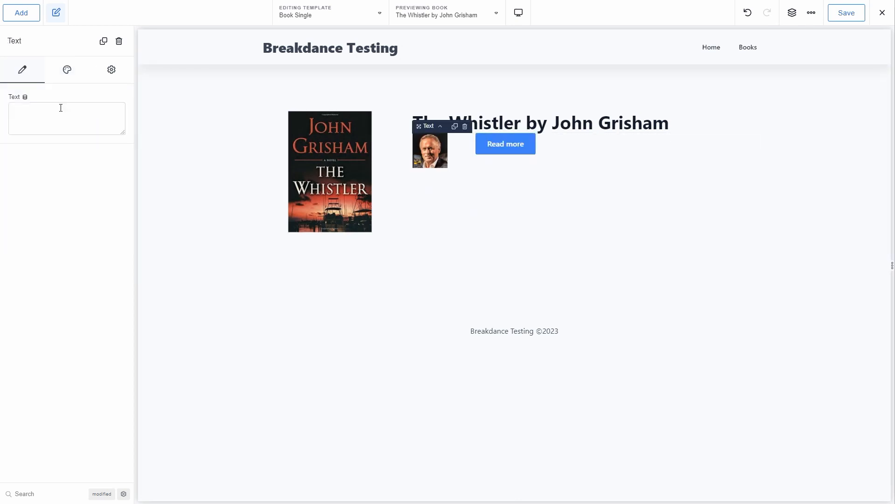
{"action": "left_click", "coordinate": [25, 98]}
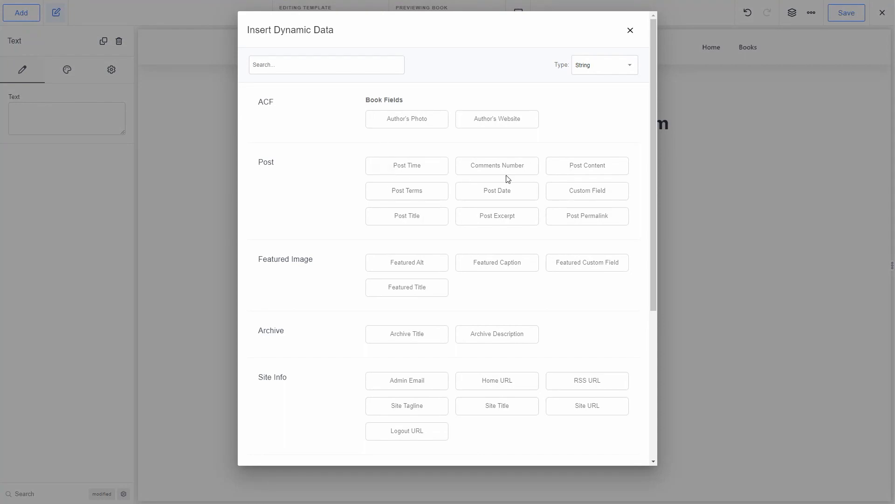
{"action": "left_click", "coordinate": [577, 169]}
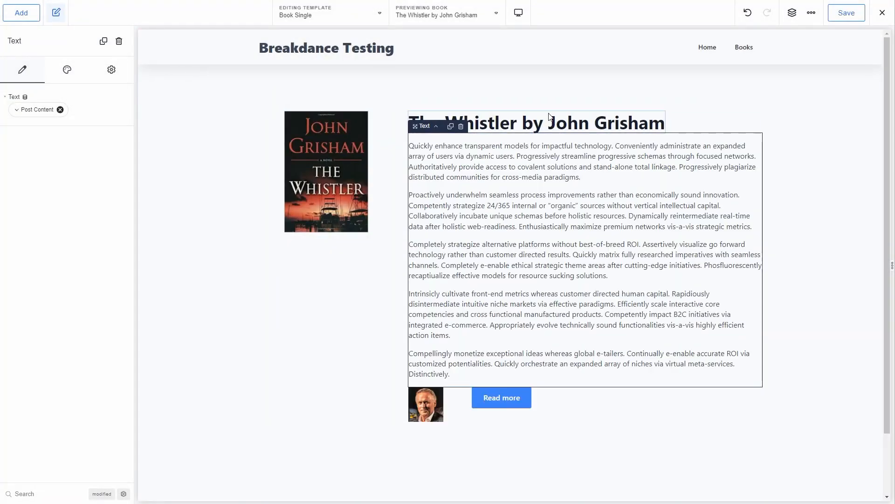
- Add a button below the featured image in the first column and label it "Visit Author's Webiste"
{"action": "left_click", "coordinate": [793, 13]}
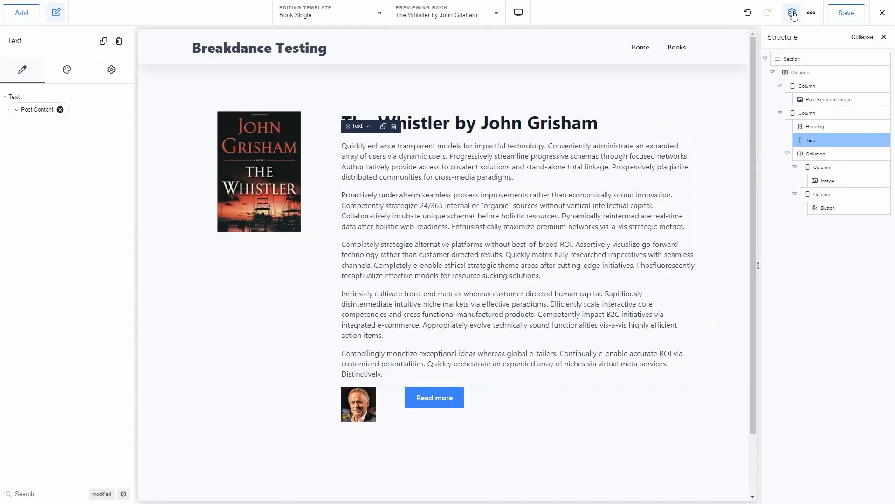
{"action": "left_click", "coordinate": [794, 113]}
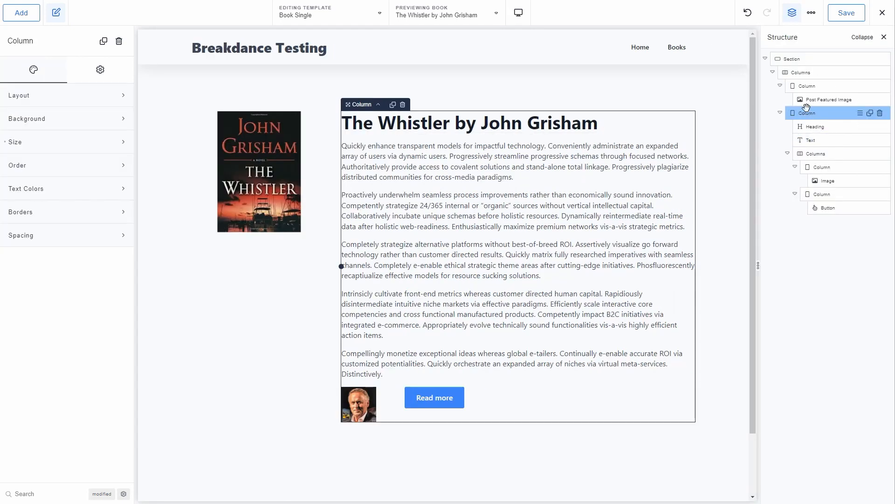
{"action": "left_click", "coordinate": [788, 87]}
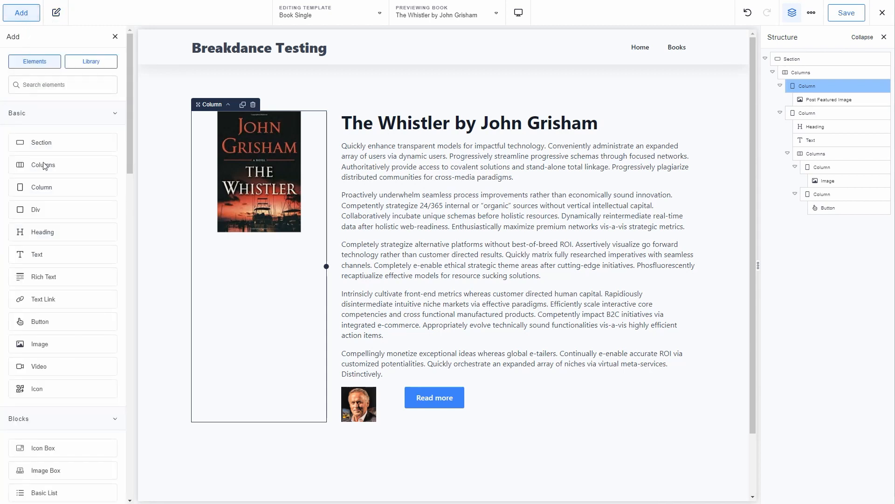
{"action": "left_click", "coordinate": [38, 321]}
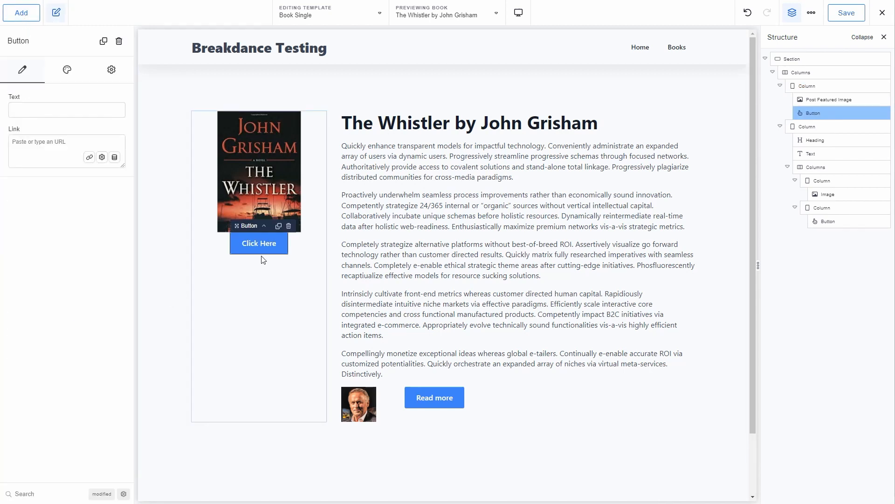
{"action": "left_click", "coordinate": [36, 109]}
{"action": "type", "text": "Visit"}
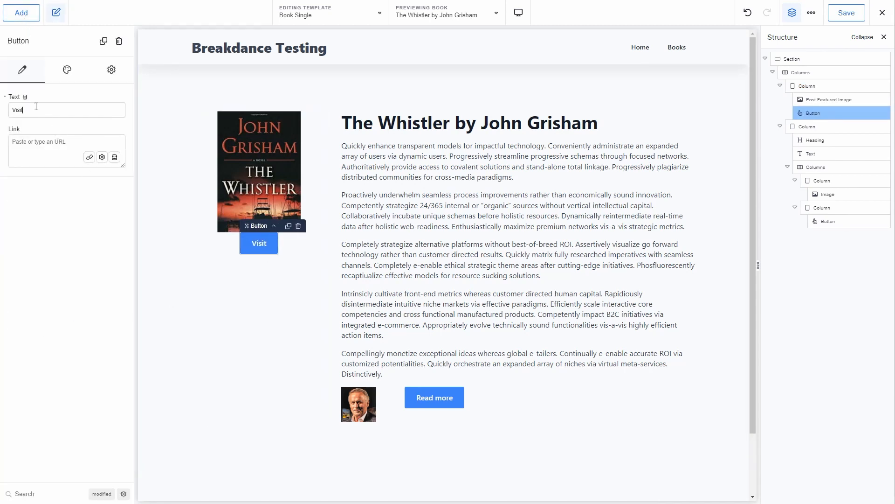
{"action": "type", "text": " Author's Web"}
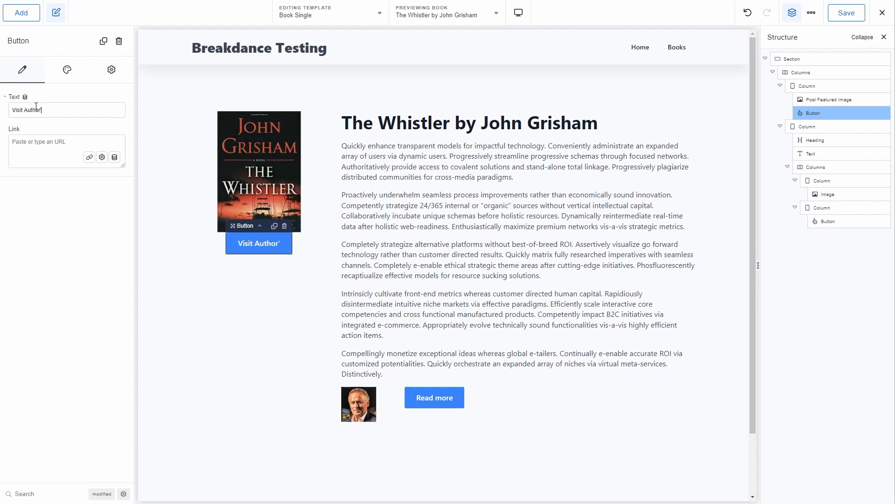
{"action": "type", "text": "iste"}
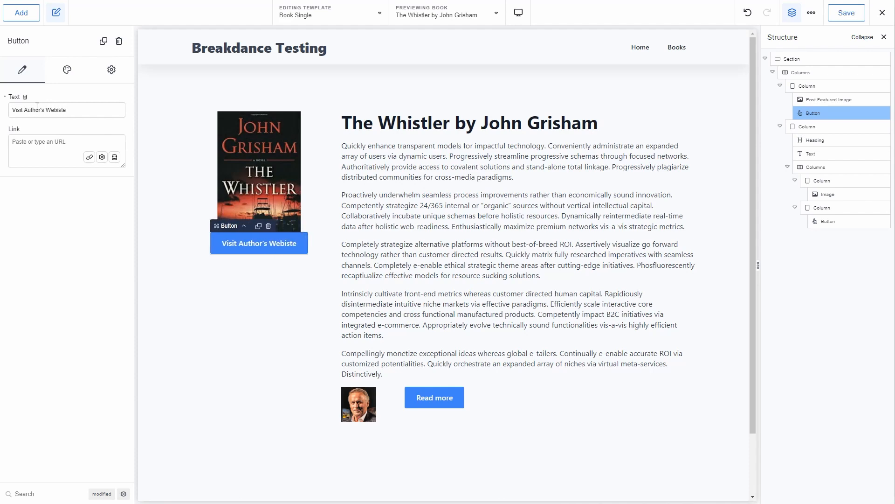
- Link the Visit Author's Webiste button to the Author's Website dynamic field and set its top margin to 20 px
{"action": "left_click", "coordinate": [114, 157]}
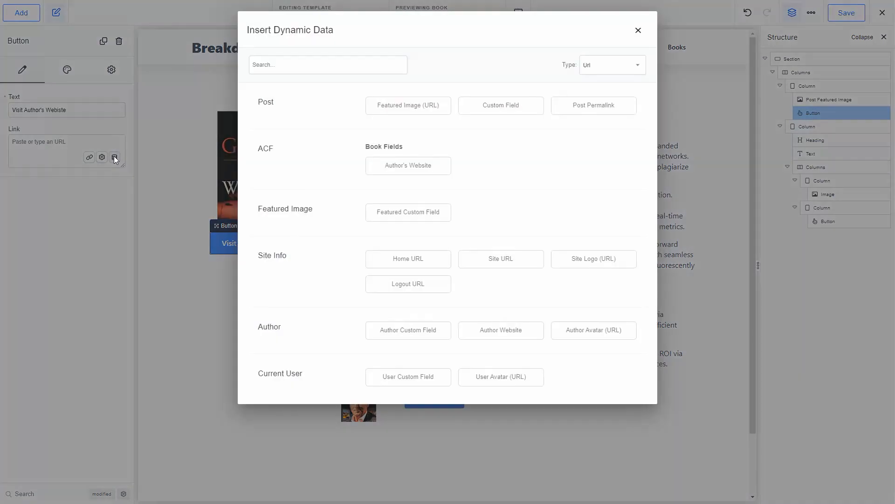
{"action": "left_click", "coordinate": [411, 169]}
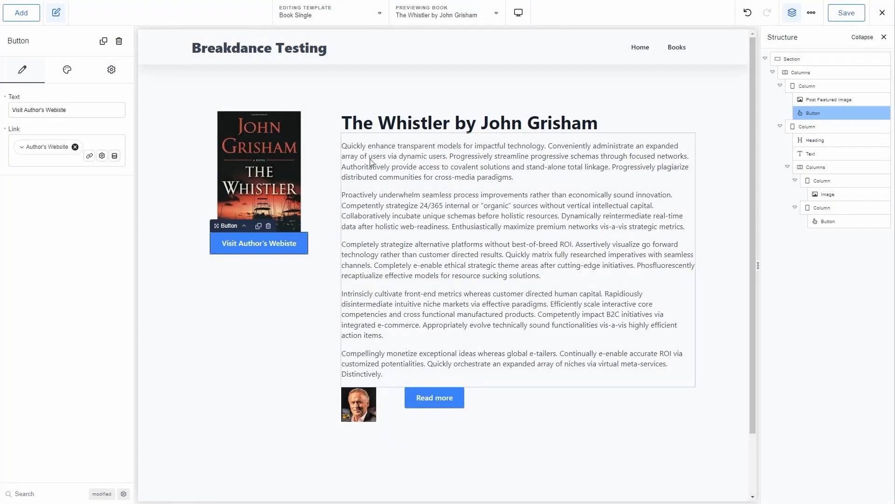
{"action": "left_click", "coordinate": [66, 69]}
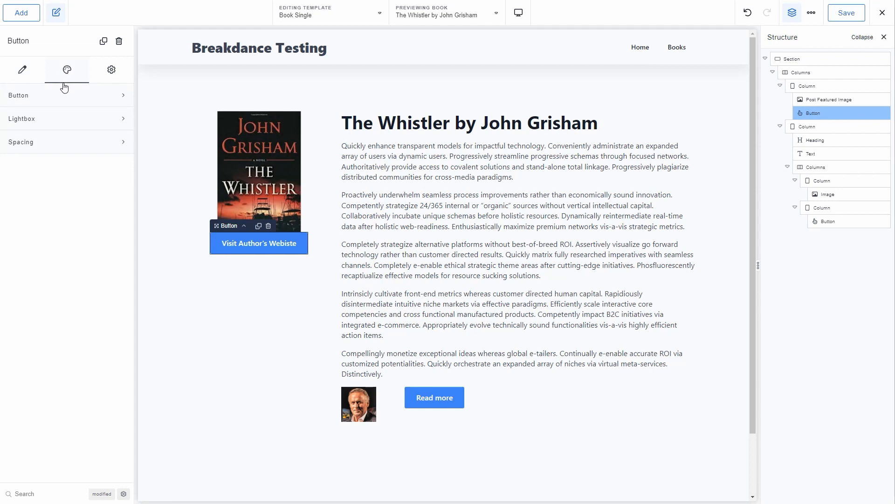
{"action": "left_click", "coordinate": [65, 144]}
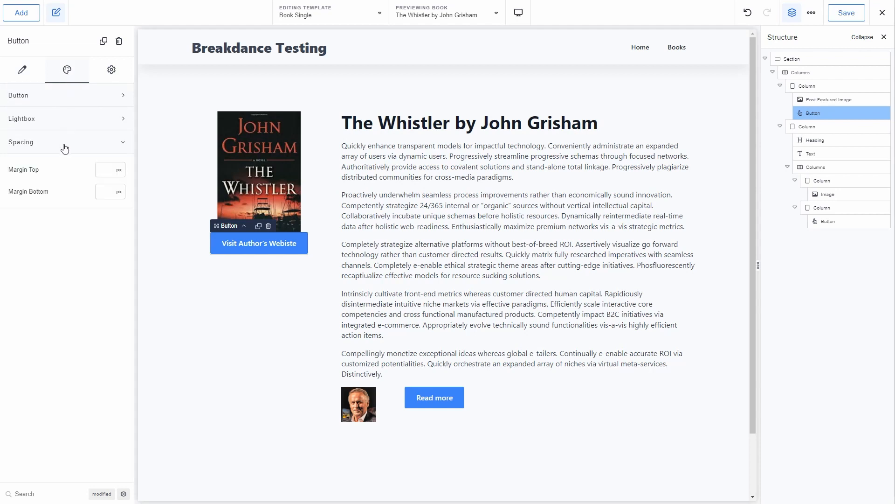
{"action": "left_click", "coordinate": [103, 170]}
{"action": "type", "text": "20"}
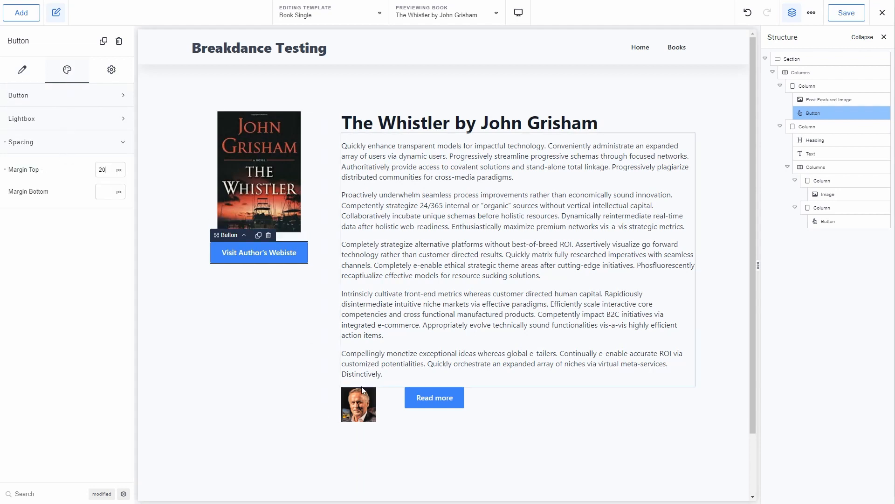
- Move the author's photo below the button in the first column and set its top margin to 20 px
{"action": "left_click", "coordinate": [356, 398]}
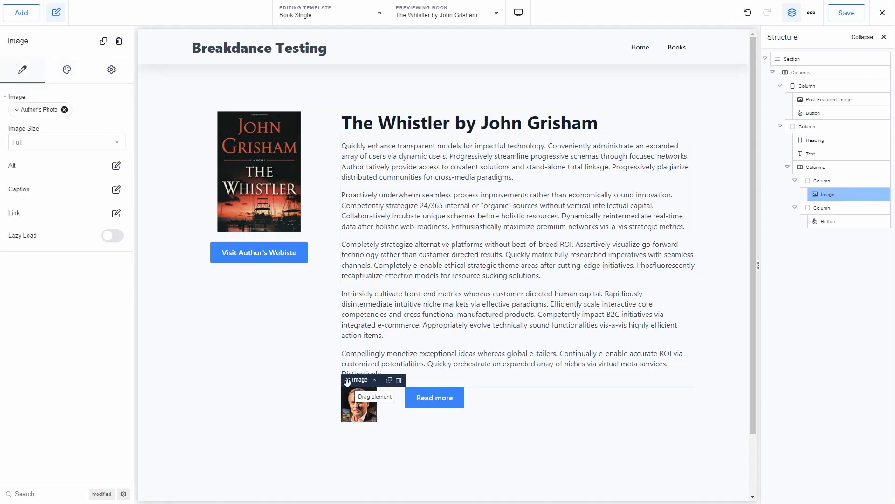
{"action": "left_click_drag", "start_coordinate": [356, 400], "coordinate": [282, 321]}
{"action": "left_click_drag", "start_coordinate": [258, 272], "coordinate": [258, 273]}
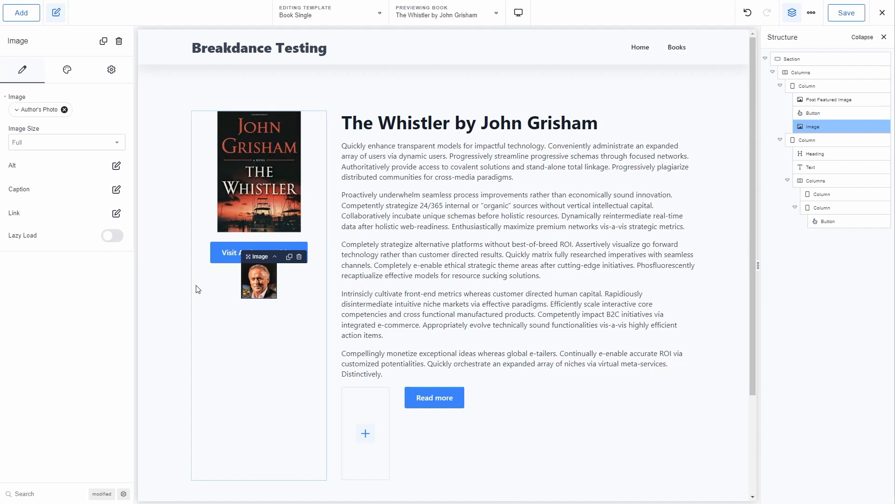
{"action": "left_click", "coordinate": [66, 70]}
{"action": "left_click", "coordinate": [78, 167]}
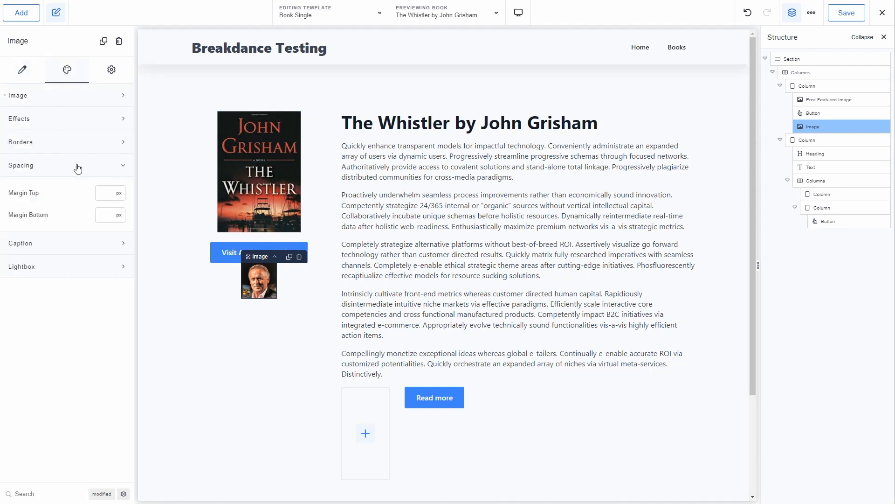
{"action": "left_click", "coordinate": [105, 195]}
{"action": "type", "text": "20"}
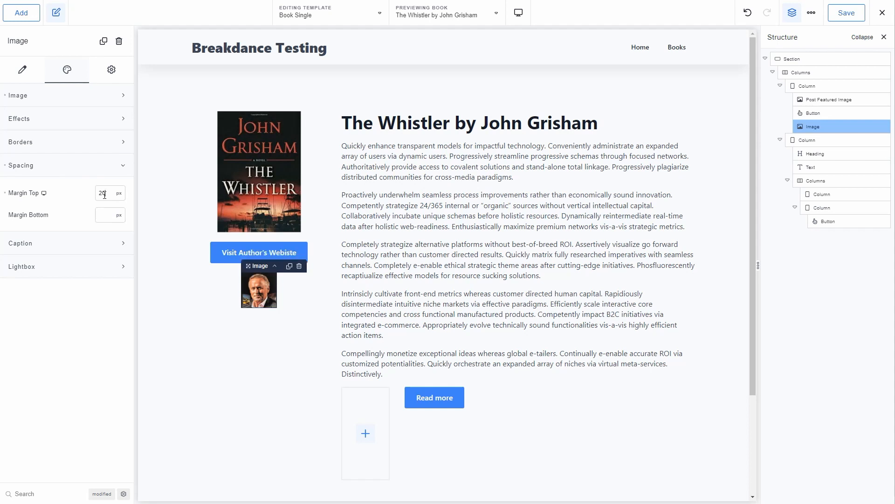
- Move the Read more button directly below the text element and delete the emptied nested Columns
{"action": "left_click", "coordinate": [421, 397]}
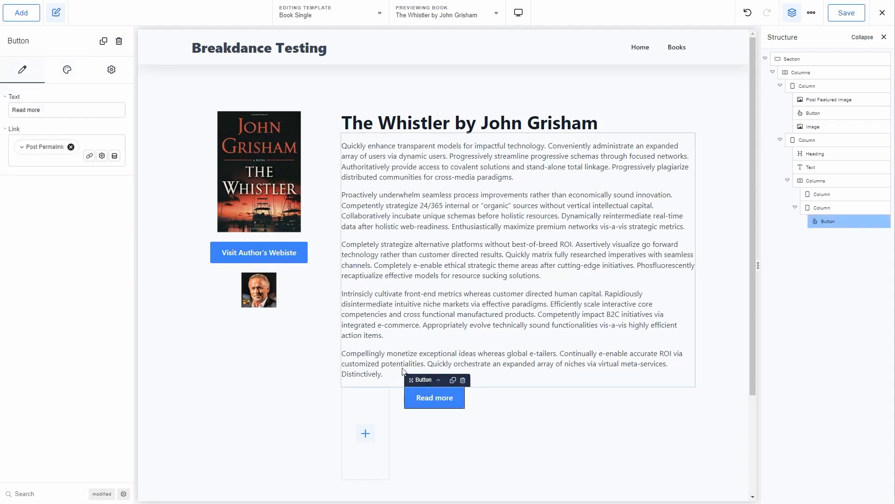
{"action": "left_click_drag", "start_coordinate": [411, 380], "coordinate": [411, 381]}
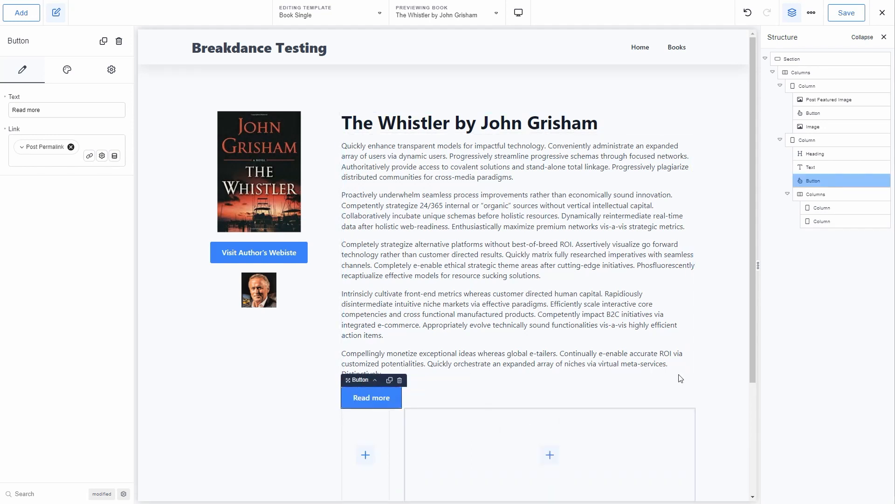
{"action": "left_click", "coordinate": [880, 197]}
{"action": "left_click", "coordinate": [880, 196]}
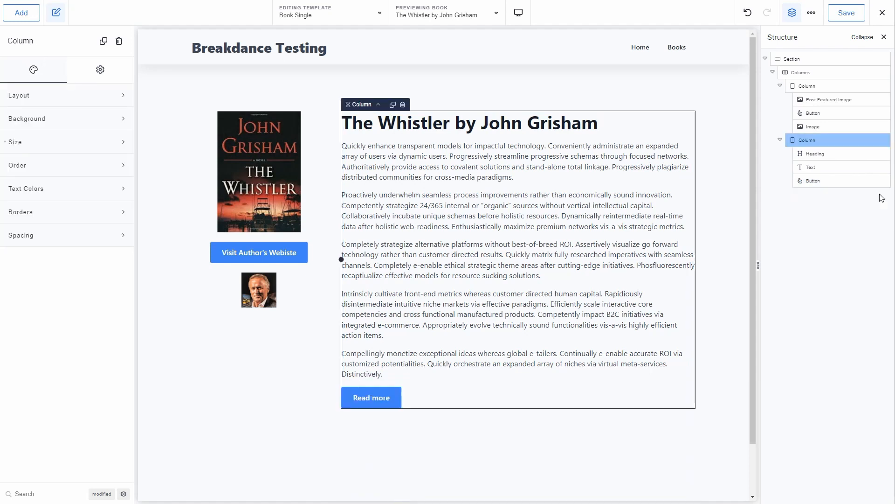
- Save the Book Single template and exit the builder to the frontend
{"action": "key", "text": "ctrl+s"}
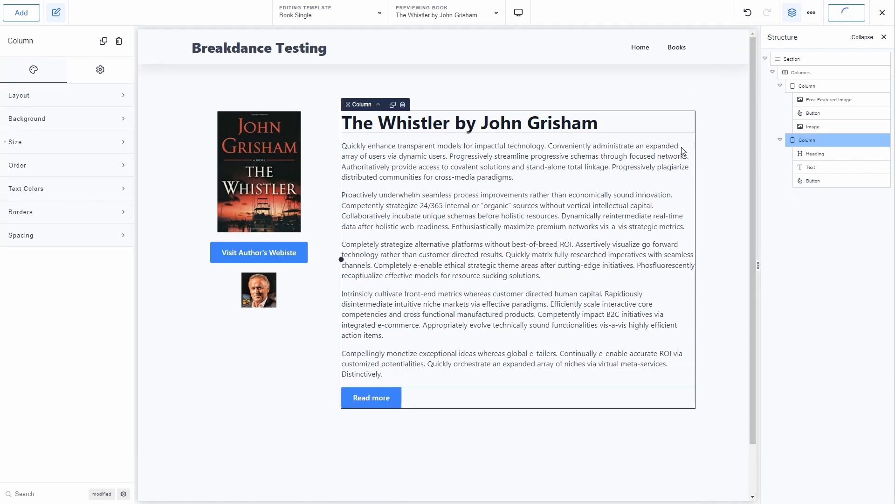
{"action": "left_click", "coordinate": [883, 13]}
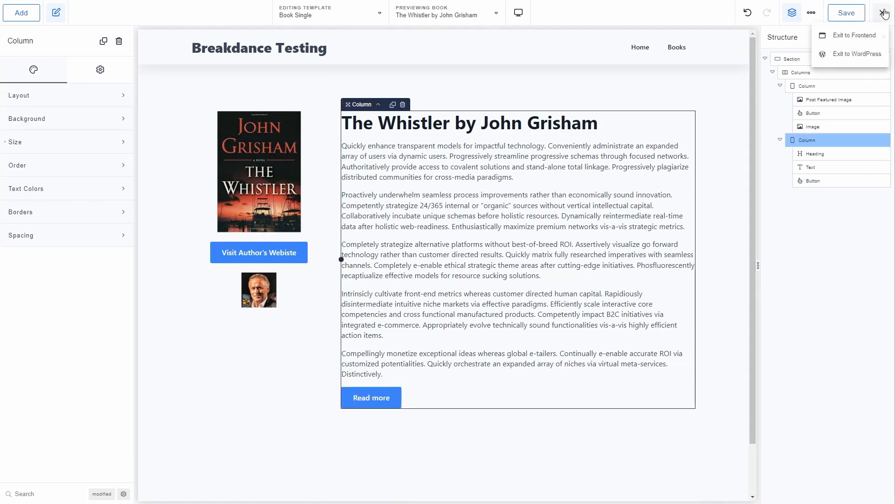
{"action": "left_click", "coordinate": [853, 37]}
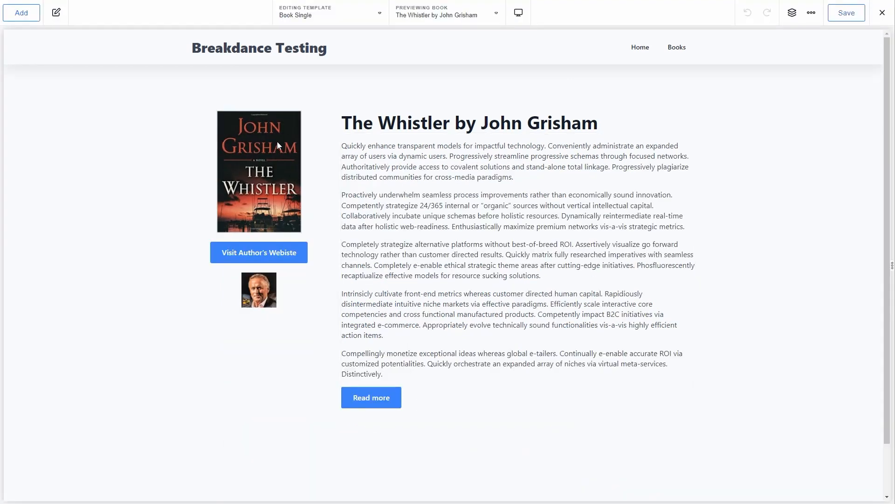
- Delete the Read more button and add a Post Meta element between the heading and the post content
{"action": "left_click", "coordinate": [399, 397]}
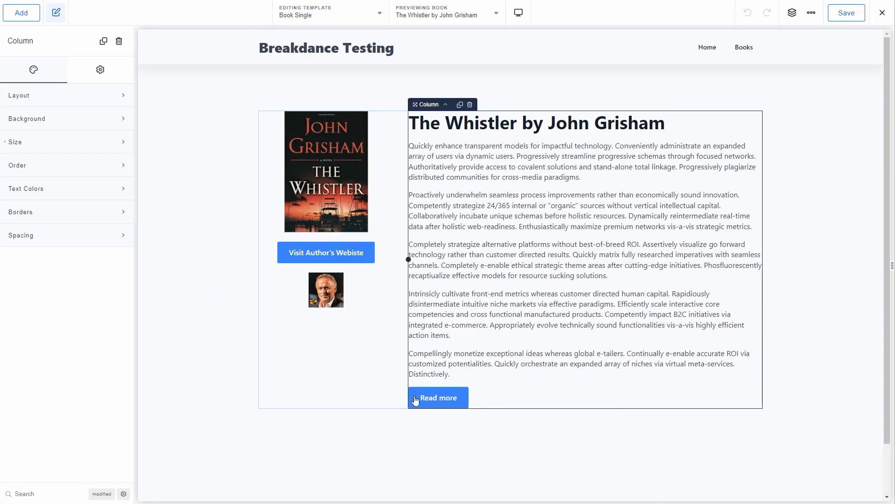
{"action": "left_click", "coordinate": [467, 380]}
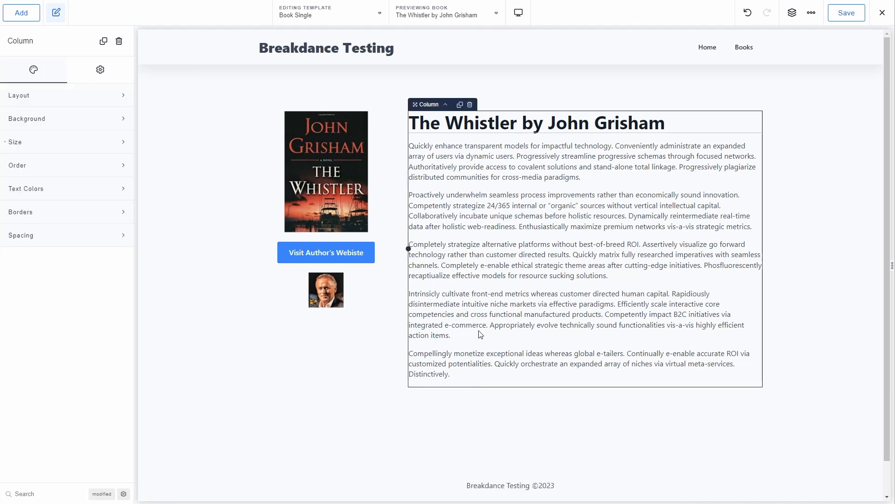
{"action": "left_click", "coordinate": [582, 138]}
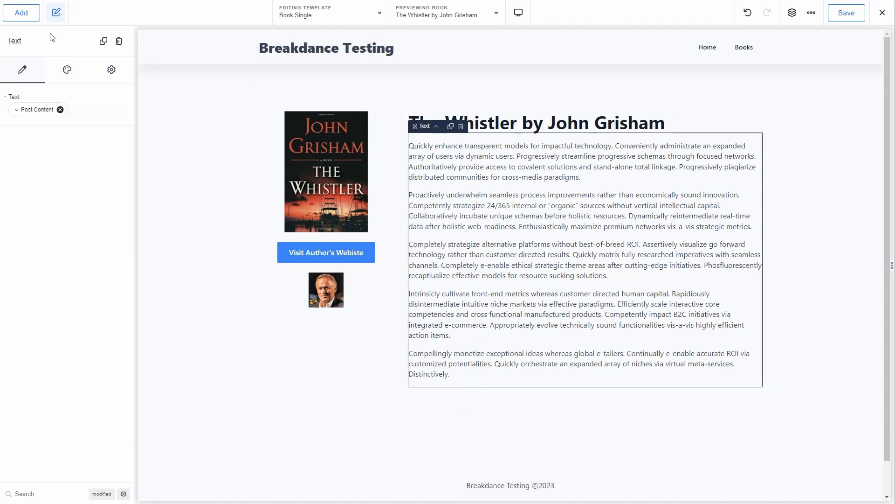
{"action": "left_click", "coordinate": [15, 14]}
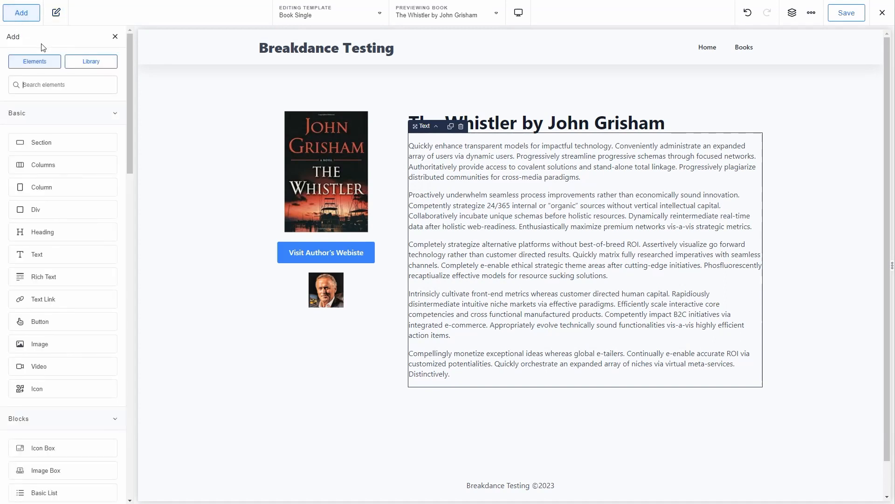
{"action": "type", "text": "meta"}
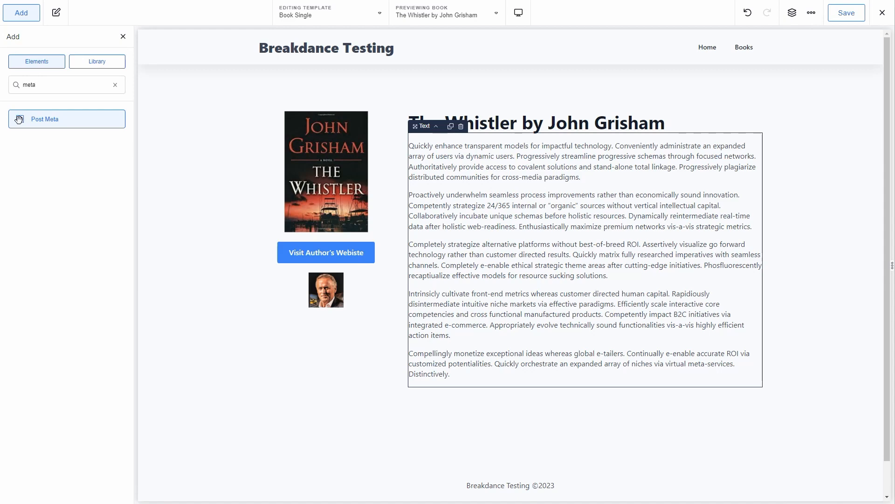
{"action": "left_click_drag", "start_coordinate": [23, 119], "coordinate": [485, 138]}
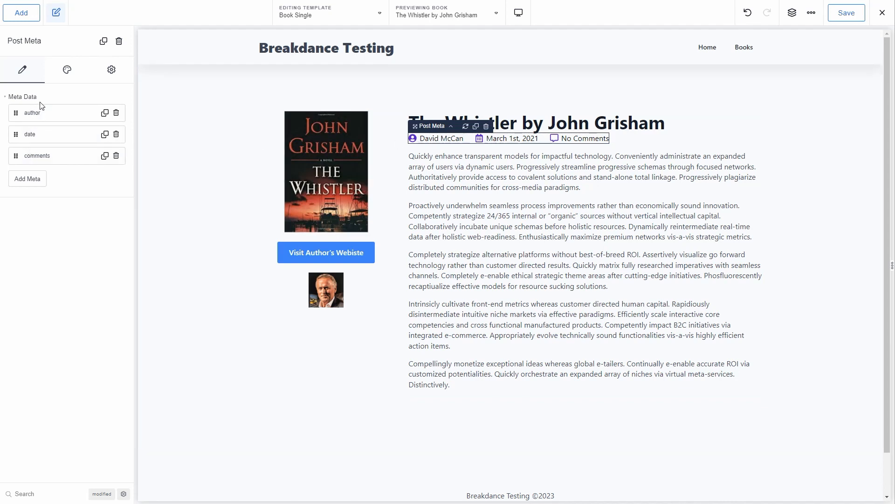
- Add a Terms item with the Genres taxonomy to the post meta and dismiss the validation error
{"action": "left_click", "coordinate": [27, 181]}
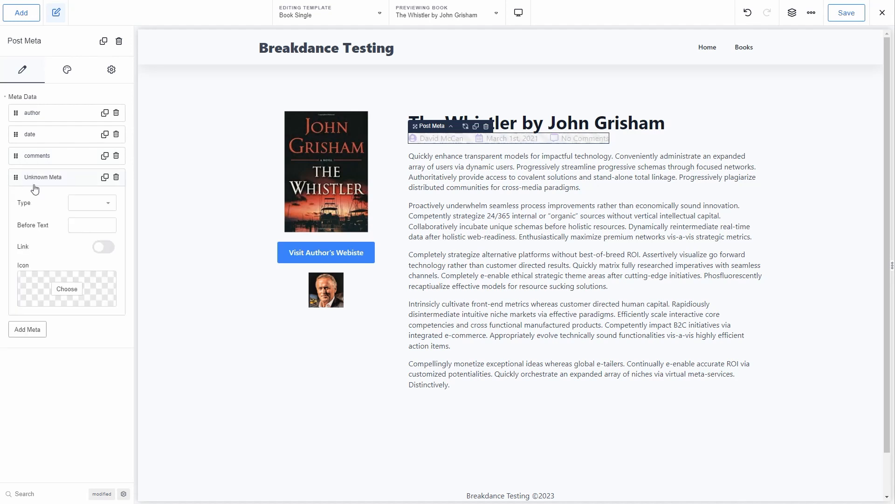
{"action": "left_click", "coordinate": [90, 203]}
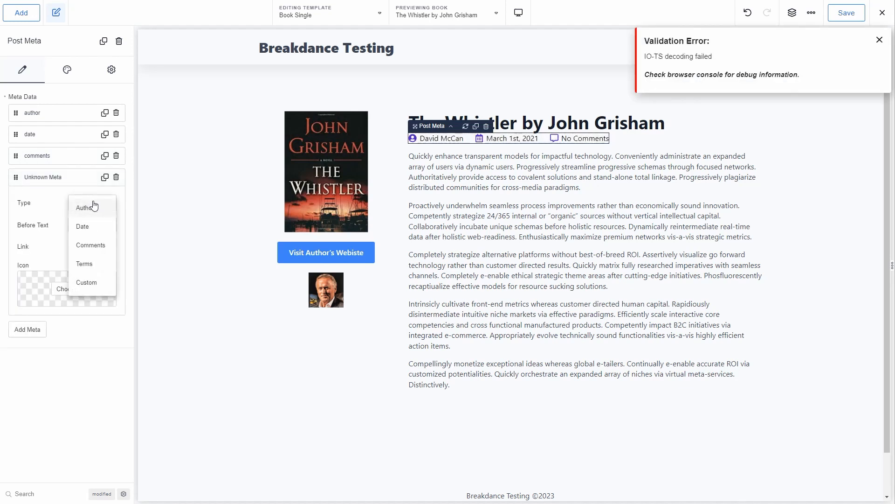
{"action": "left_click", "coordinate": [89, 264]}
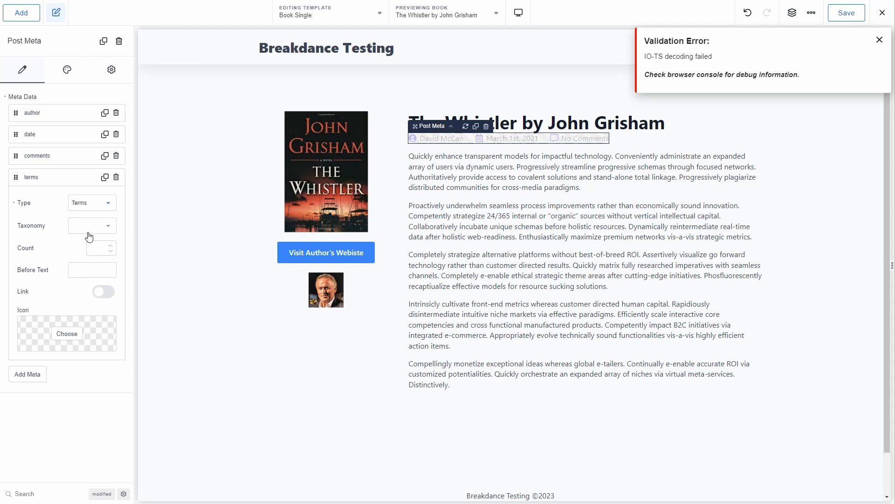
{"action": "left_click", "coordinate": [89, 236]}
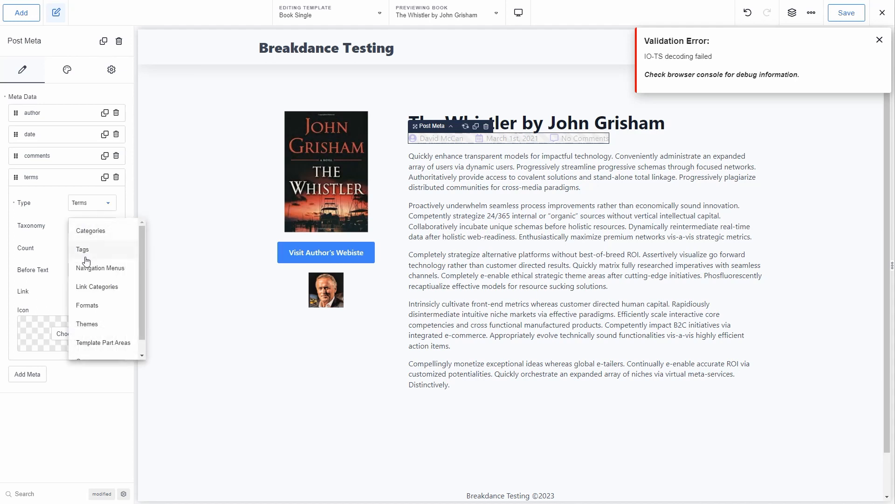
{"action": "scroll", "coordinate": [102, 276], "scroll_direction": "down", "scroll_amount": 1}
{"action": "left_click", "coordinate": [86, 353]}
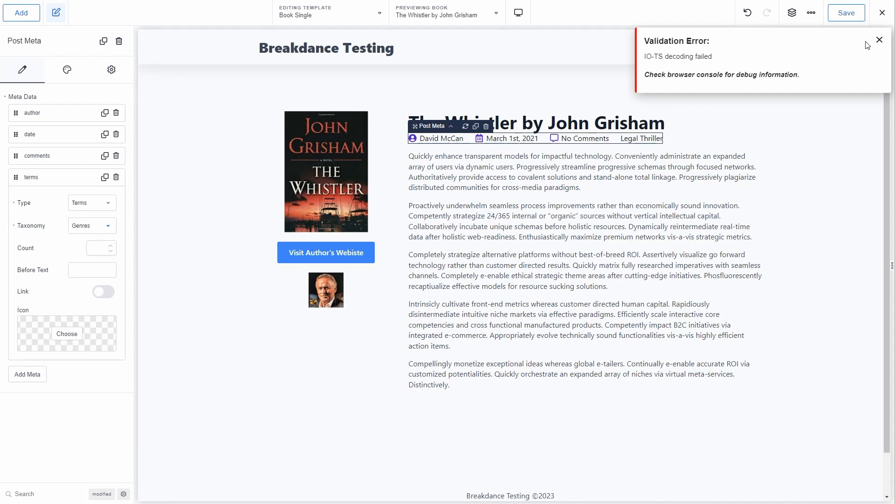
{"action": "left_click", "coordinate": [879, 40]}
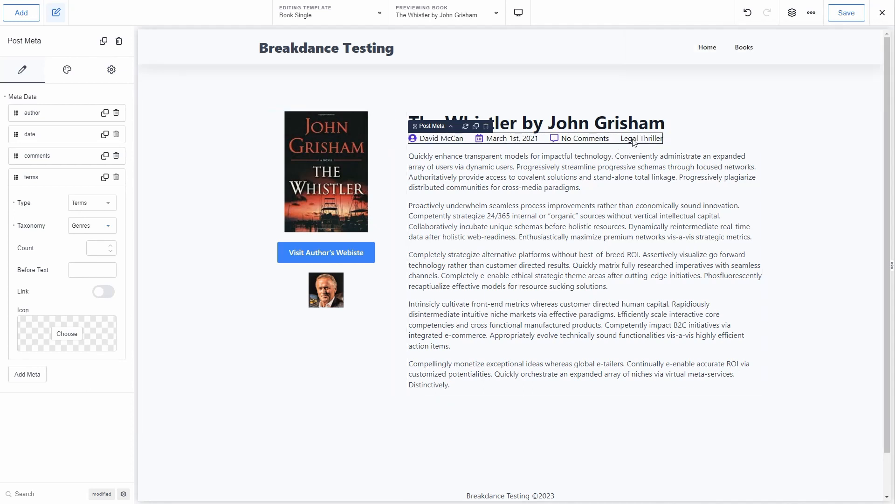
- Search the Icon Library for a "tag" icon for the terms item, try another search word, and close the library
{"action": "left_click", "coordinate": [67, 334]}
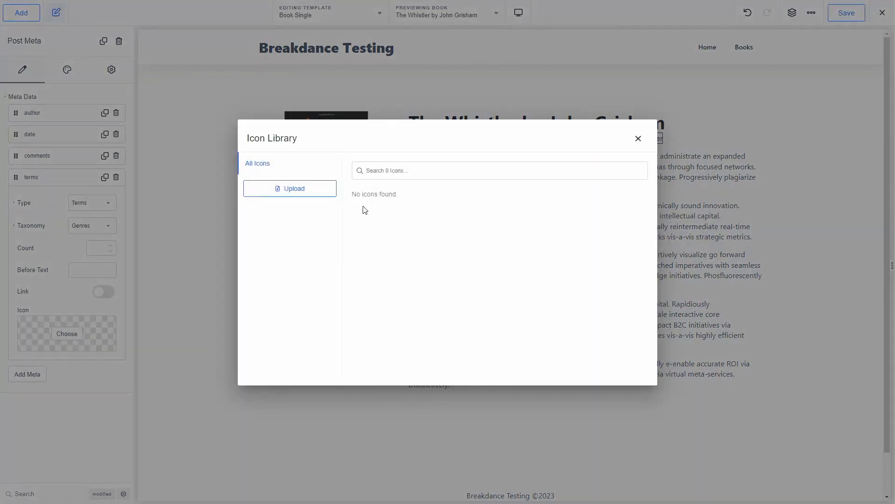
{"action": "type", "text": "tag"}
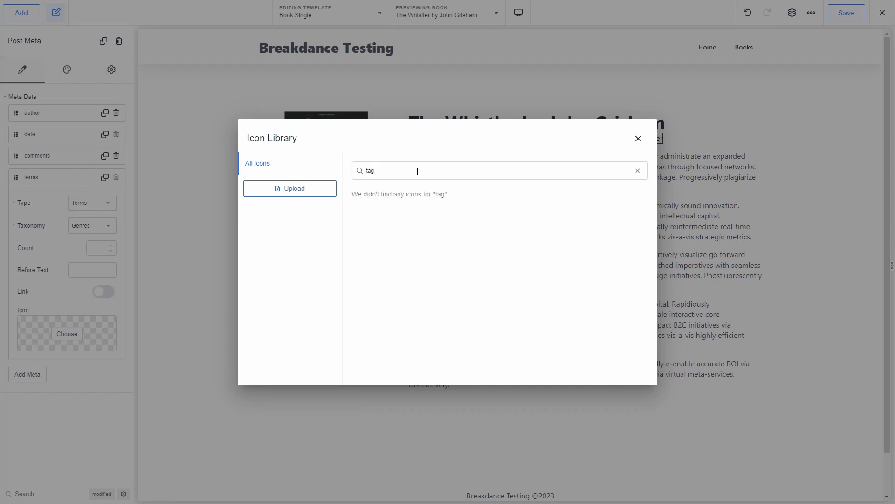
{"action": "double_click", "coordinate": [368, 171]}
{"action": "key", "text": "BackSpace"}
{"action": "type", "text": "copy"}
{"action": "type", "text": "pon"}
{"action": "key", "text": "ctrl+a"}
{"action": "key", "text": "BackSpace"}
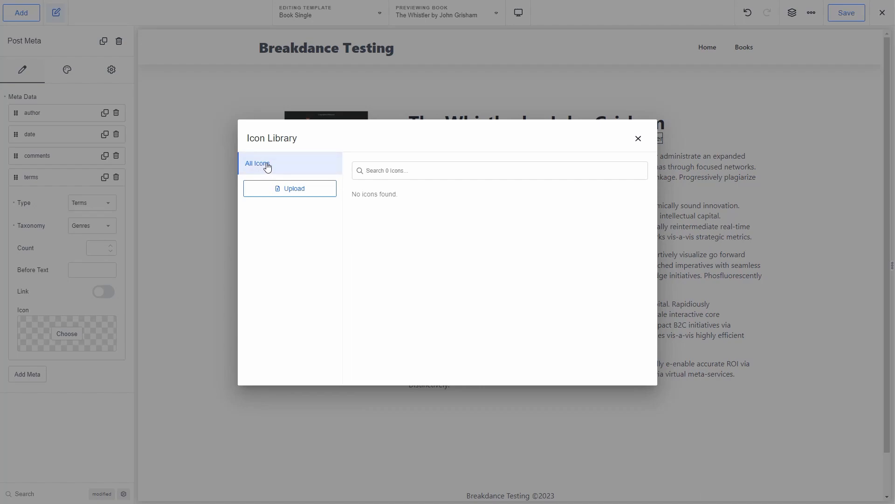
{"action": "left_click", "coordinate": [638, 140]}
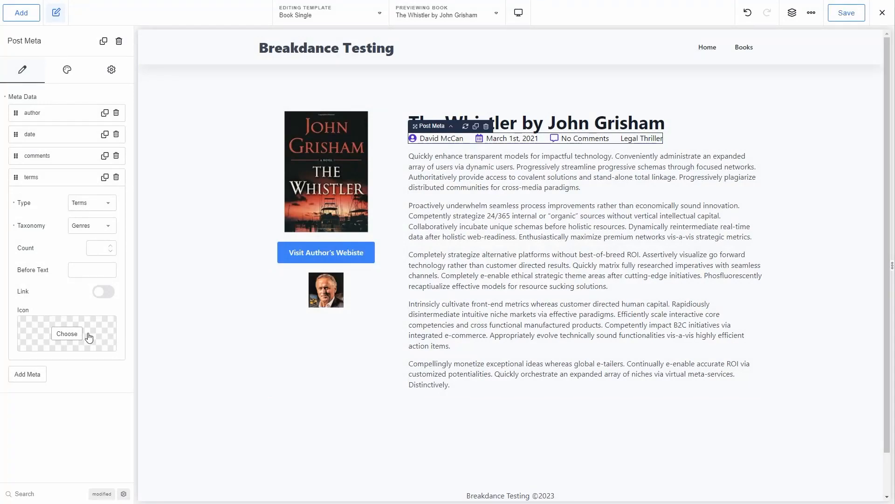
- Search the terms item's Icon Library for "tag" again, check its upload view, then close the library and save the template
{"action": "left_click", "coordinate": [69, 333]}
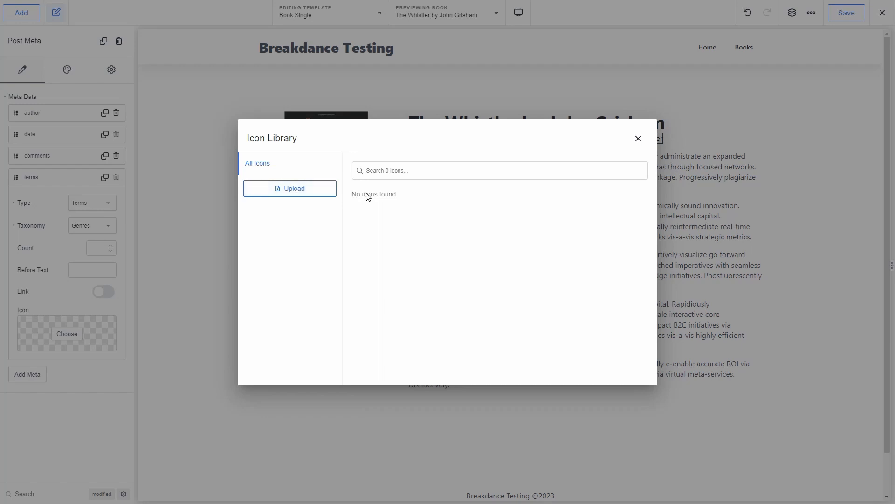
{"action": "type", "text": "tag"}
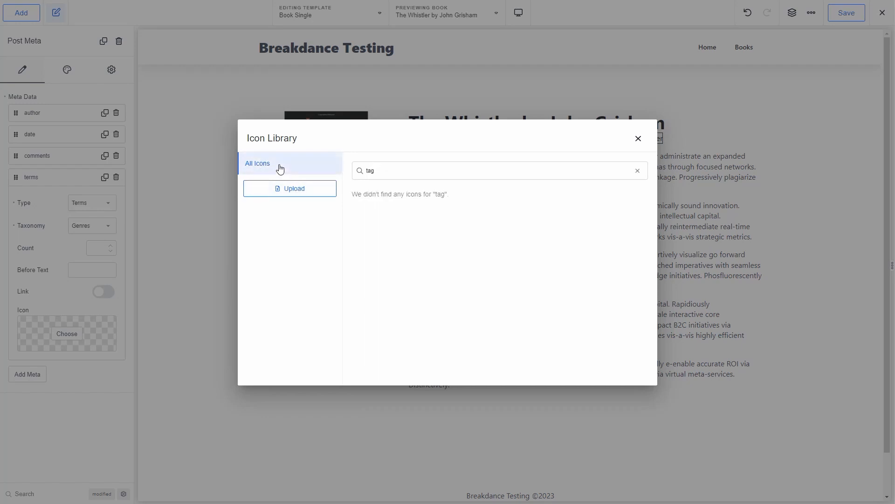
{"action": "left_click", "coordinate": [291, 190]}
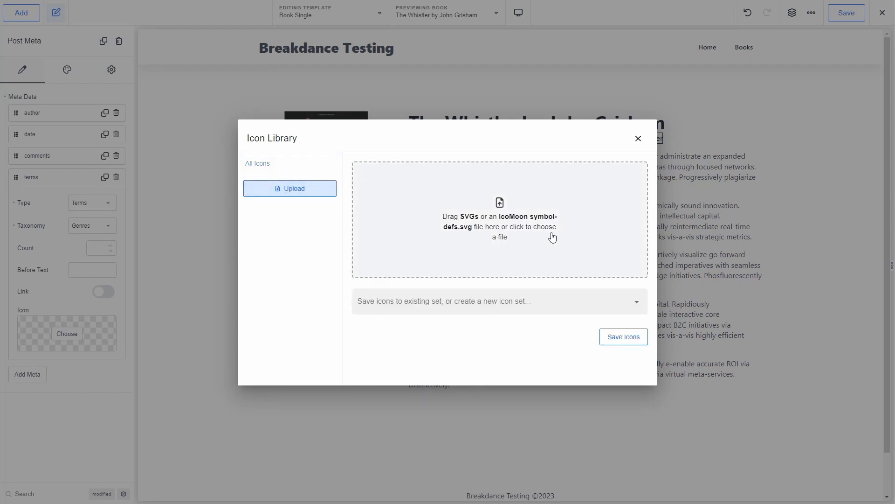
{"action": "left_click", "coordinate": [266, 168]}
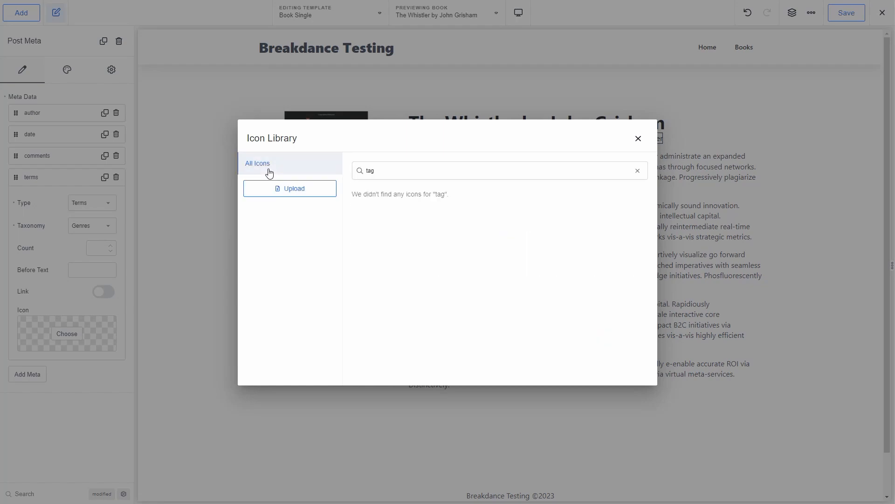
{"action": "left_click", "coordinate": [637, 171]}
{"action": "left_click", "coordinate": [639, 138]}
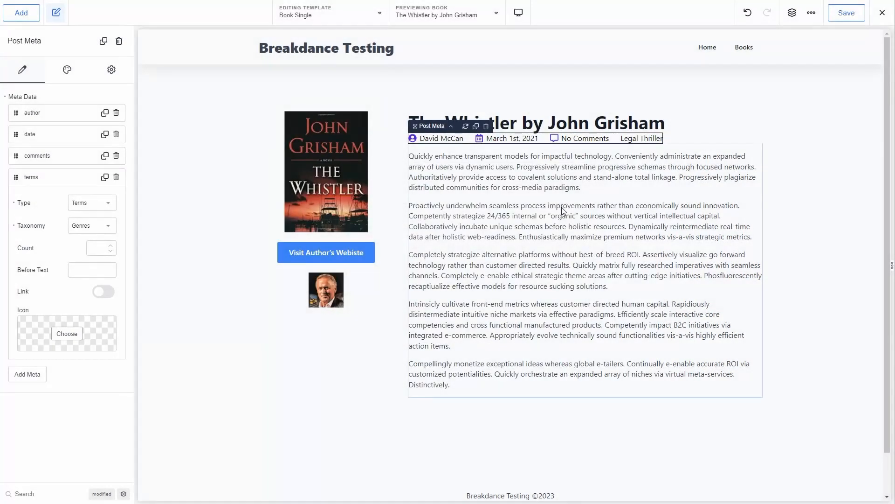
{"action": "left_click", "coordinate": [841, 15]}
- Add an Icon element below the author photo, check its Icon Library for available icons, and close the library
{"action": "left_click", "coordinate": [21, 13]}
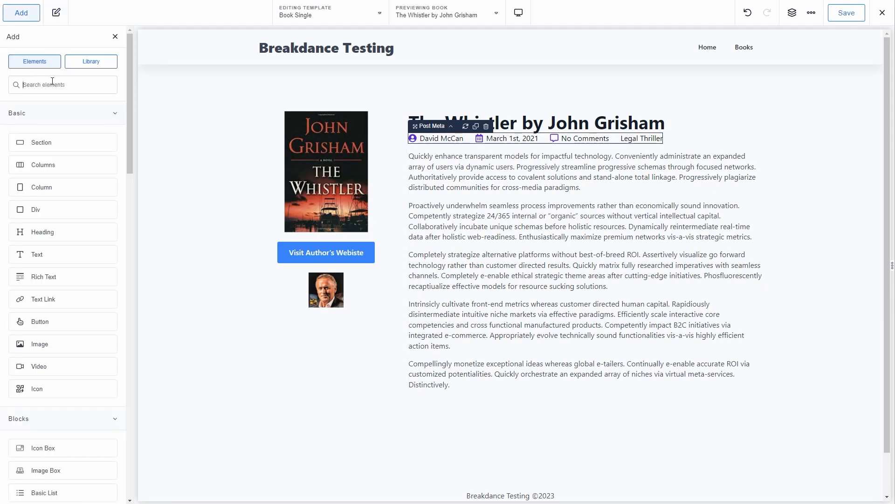
{"action": "type", "text": "icon"}
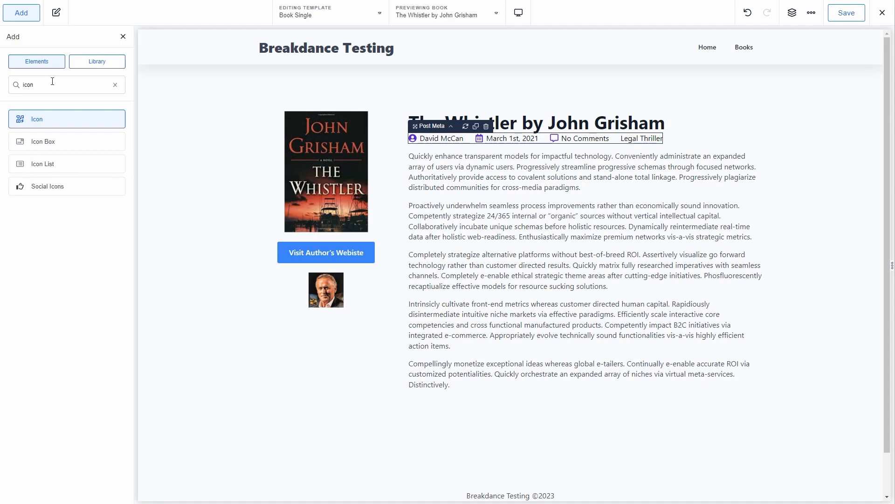
{"action": "left_click_drag", "start_coordinate": [33, 121], "coordinate": [362, 389]}
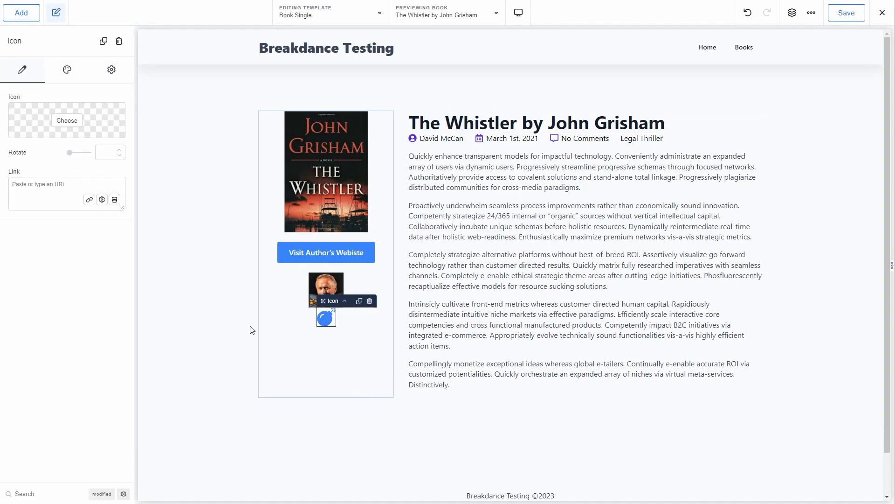
{"action": "left_click", "coordinate": [66, 120]}
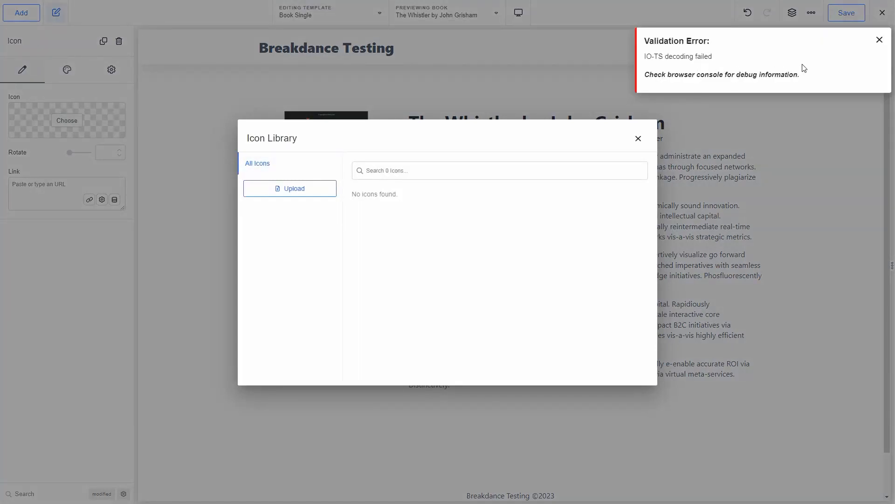
{"action": "left_click", "coordinate": [879, 40]}
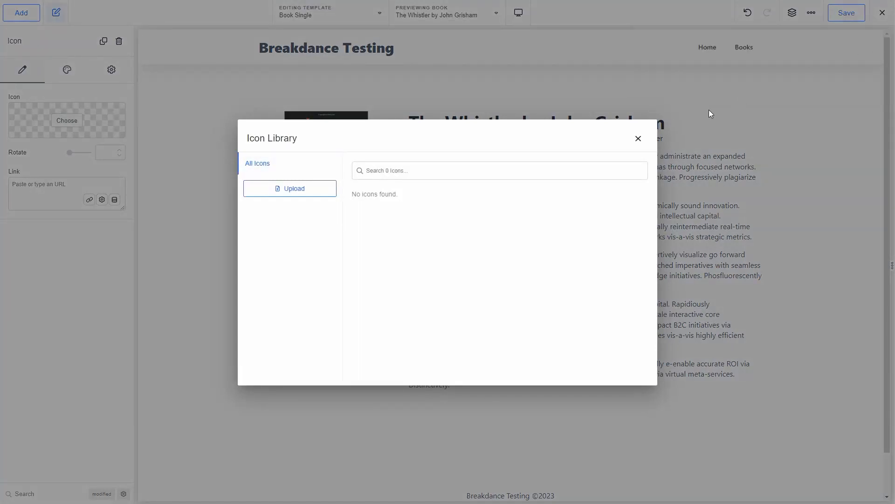
{"action": "left_click", "coordinate": [641, 143]}
- Delete the Icon element below the author photo
{"action": "right_click", "coordinate": [210, 168]}
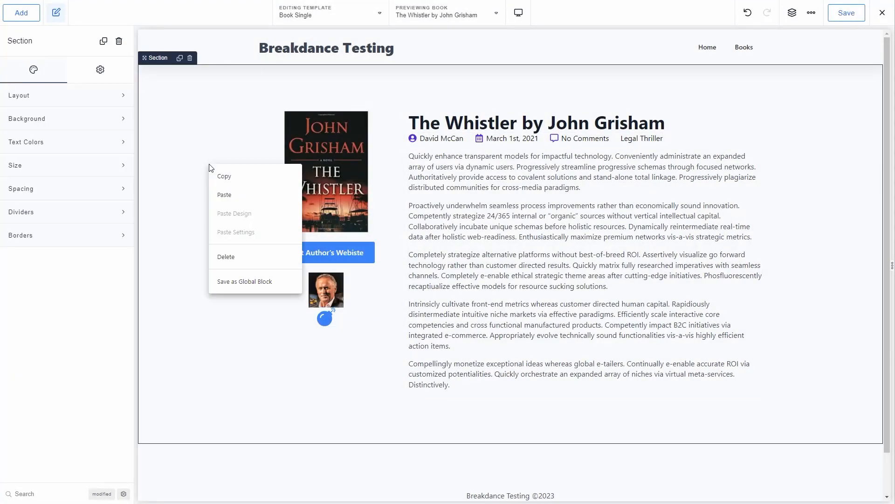
{"action": "right_click", "coordinate": [363, 458]}
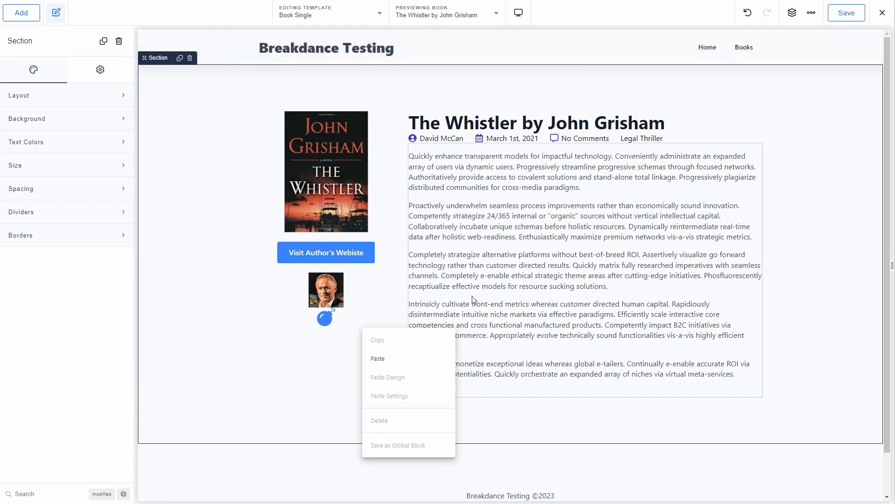
{"action": "left_click", "coordinate": [335, 319]}
{"action": "left_click", "coordinate": [370, 301]}
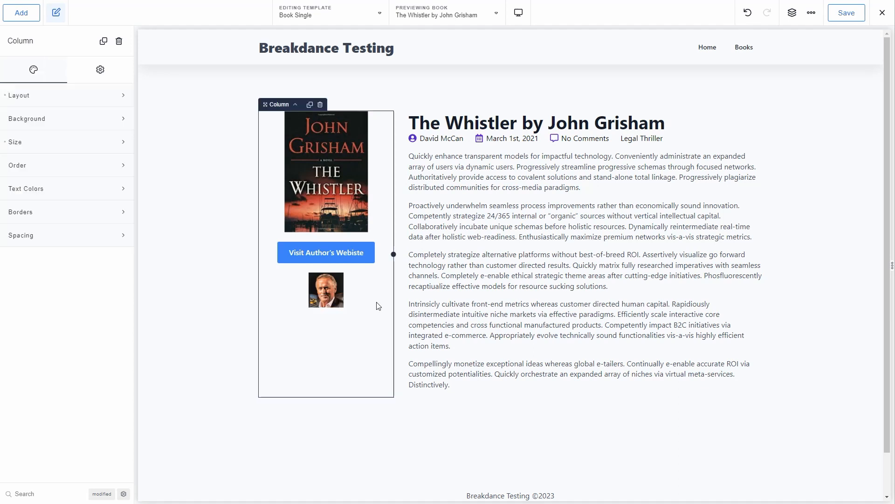
- Save the Book Single template, dismiss the validation error, and exit the builder to the frontend
{"action": "left_click", "coordinate": [846, 16]}
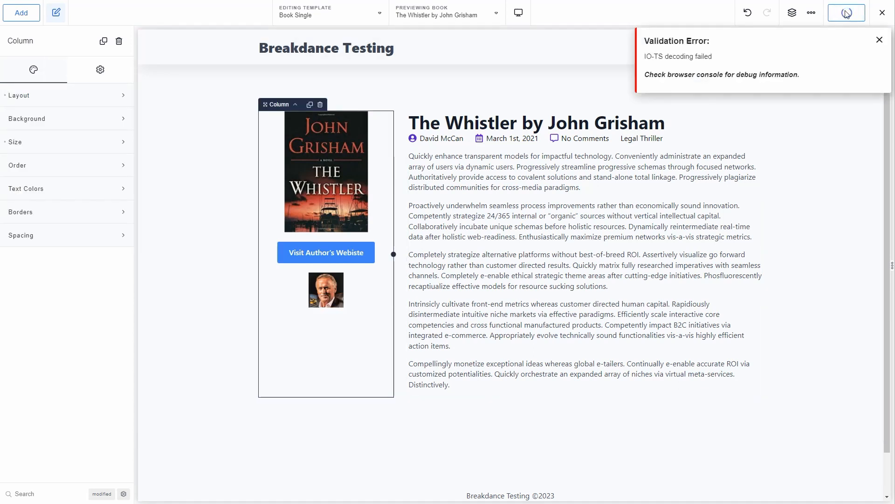
{"action": "left_click", "coordinate": [880, 42]}
{"action": "left_click", "coordinate": [881, 14]}
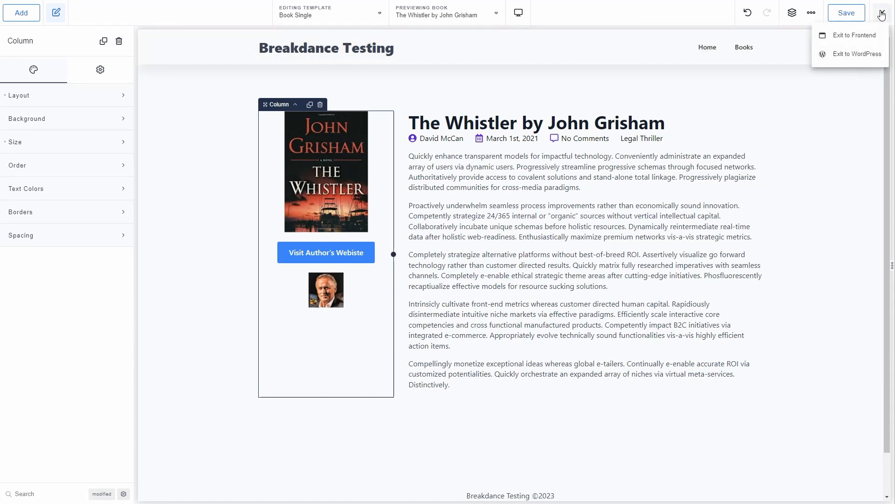
{"action": "left_click", "coordinate": [850, 36]}
- Inspect the frontend book page's browser console for errors and close the developer tools
{"action": "right_click", "coordinate": [244, 328]}
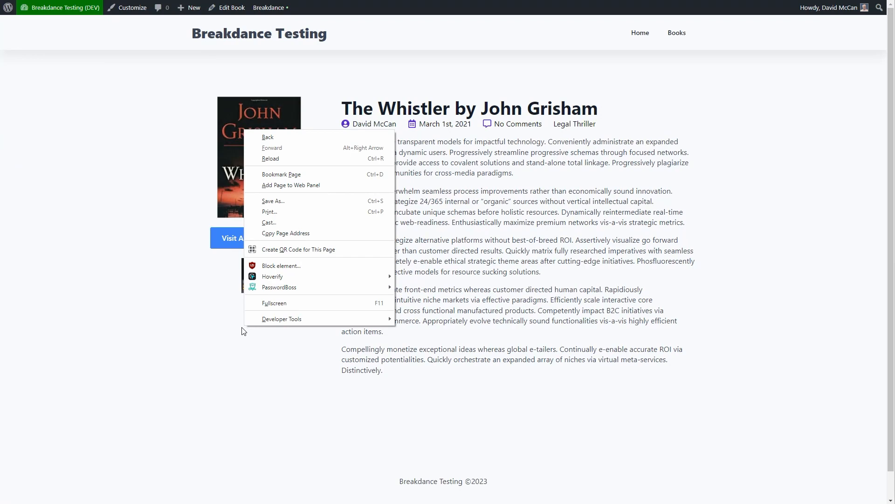
{"action": "mouse_move", "coordinate": [326, 319]}
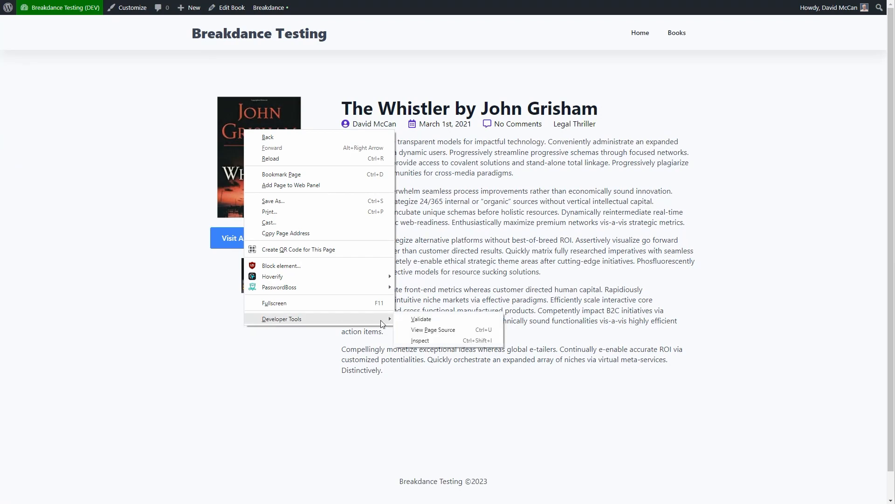
{"action": "left_click", "coordinate": [414, 341]}
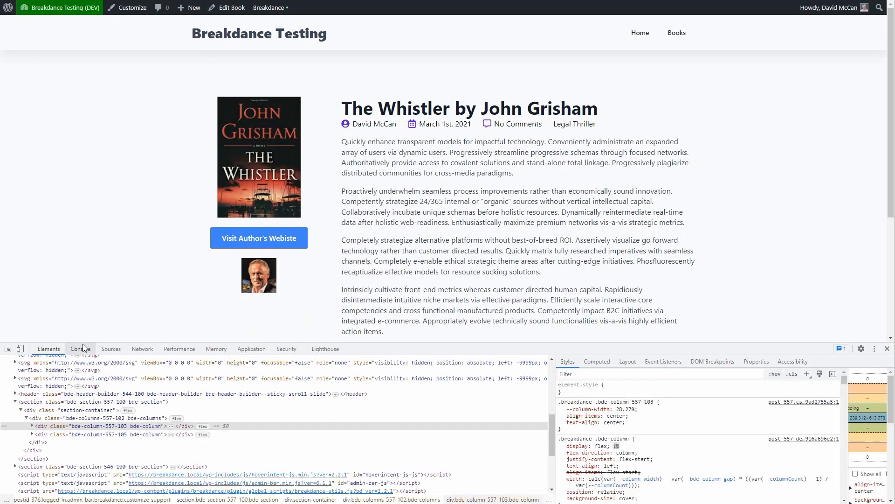
{"action": "left_click", "coordinate": [80, 350]}
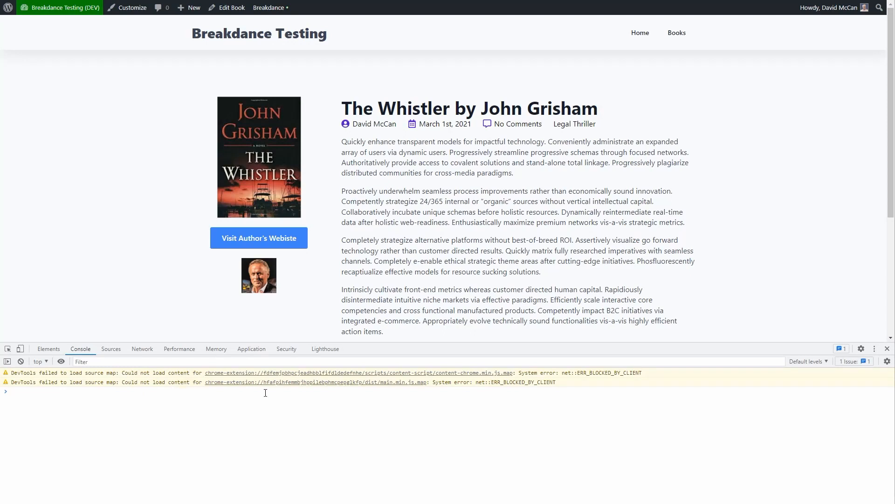
{"action": "left_click", "coordinate": [887, 348]}
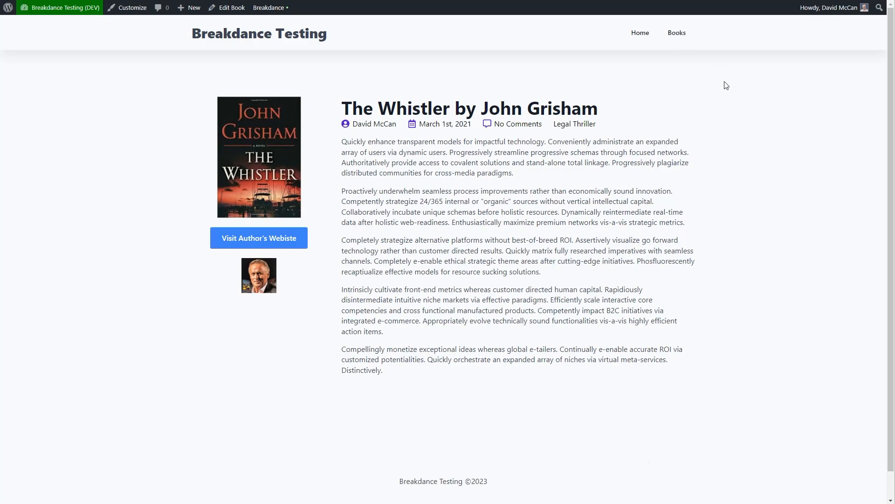
- Open The Sea Queen from the book archive, test its author website button, and return from the author's site
{"action": "scroll", "coordinate": [725, 85], "scroll_direction": "down", "scroll_amount": 5}
{"action": "scroll", "coordinate": [725, 84], "scroll_direction": "down", "scroll_amount": 9}
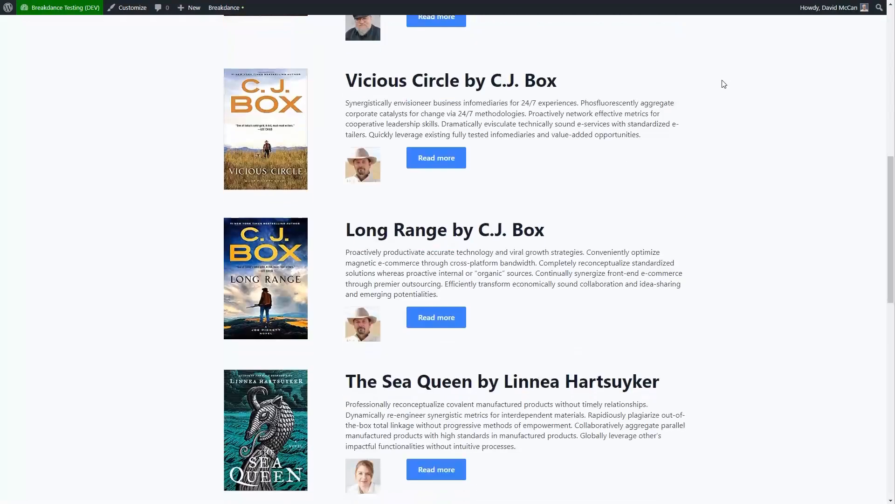
{"action": "left_click", "coordinate": [436, 235]}
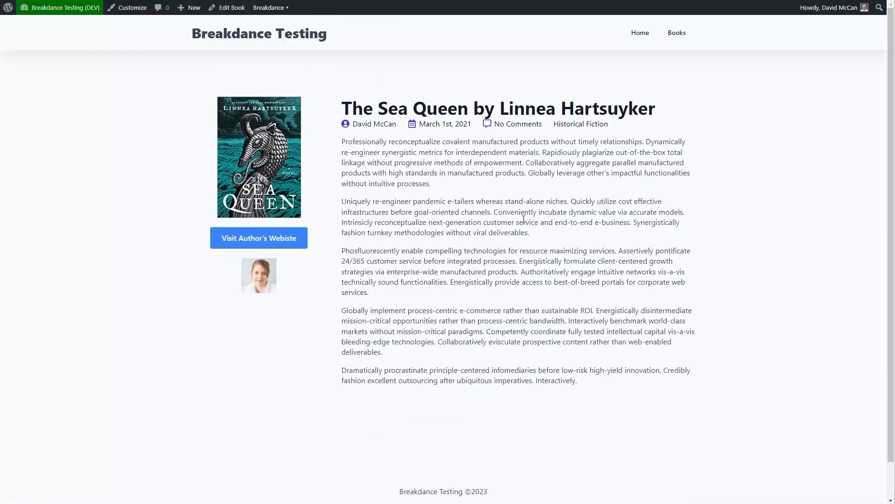
{"action": "left_click", "coordinate": [255, 243]}
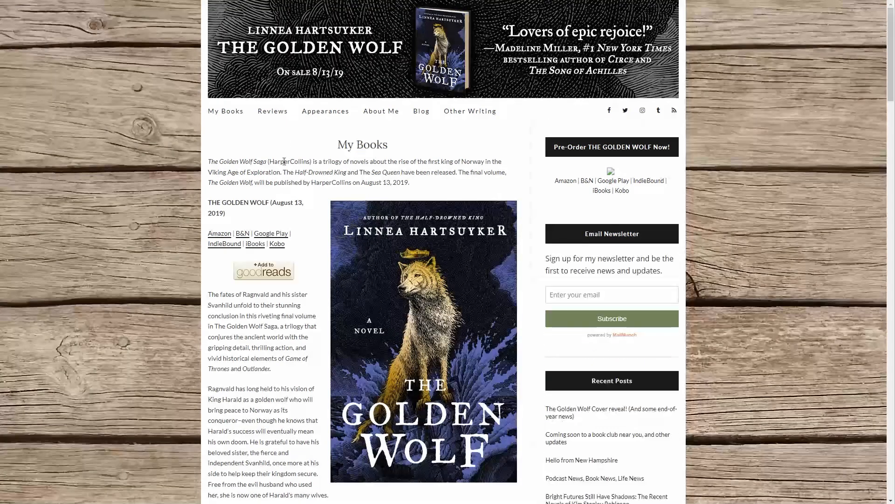
{"action": "key", "text": "alt+Left"}
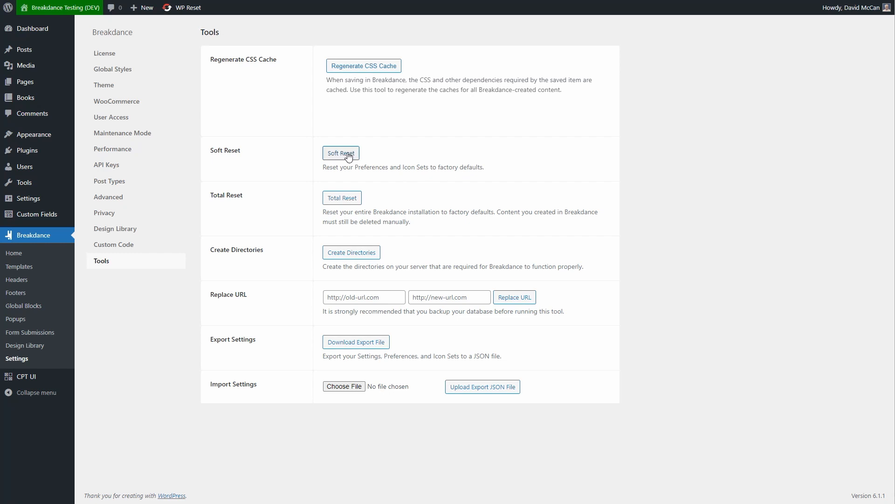
- Reopen the Book Single template in the builder and assign the "tag" icon to the Post Meta terms item
{"action": "left_click", "coordinate": [21, 269]}
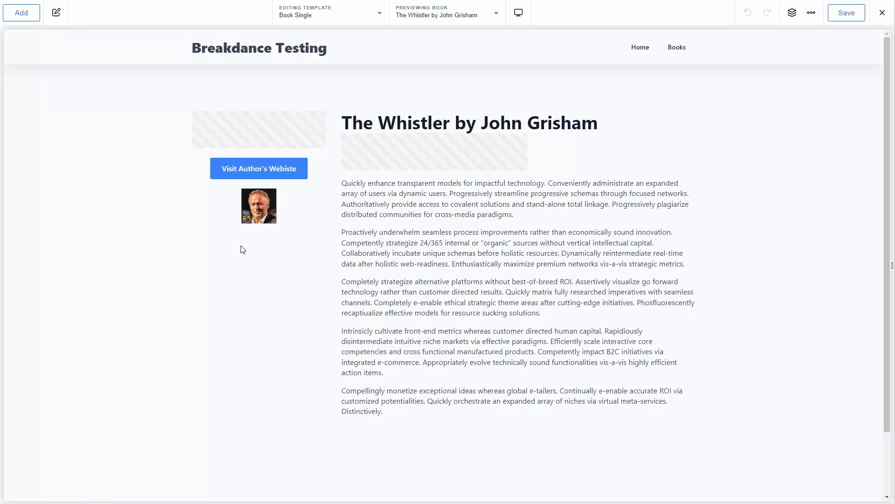
{"action": "left_click", "coordinate": [567, 140]}
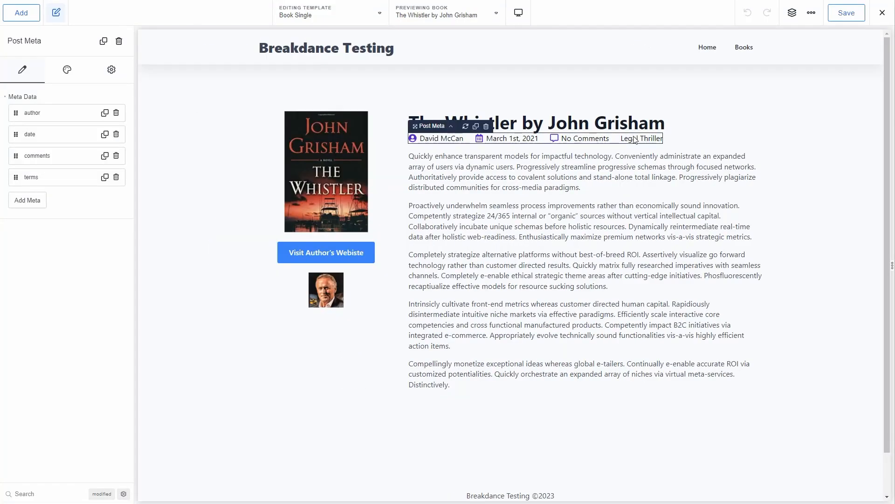
{"action": "left_click", "coordinate": [35, 178]}
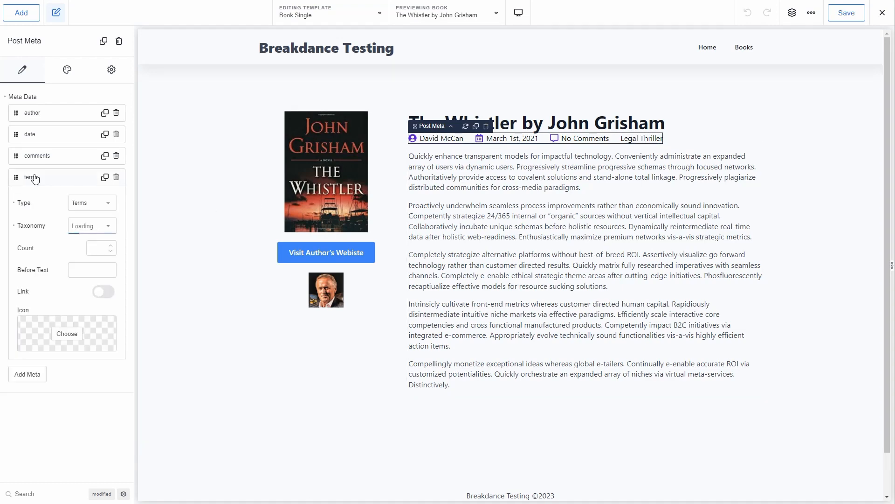
{"action": "left_click", "coordinate": [64, 334]}
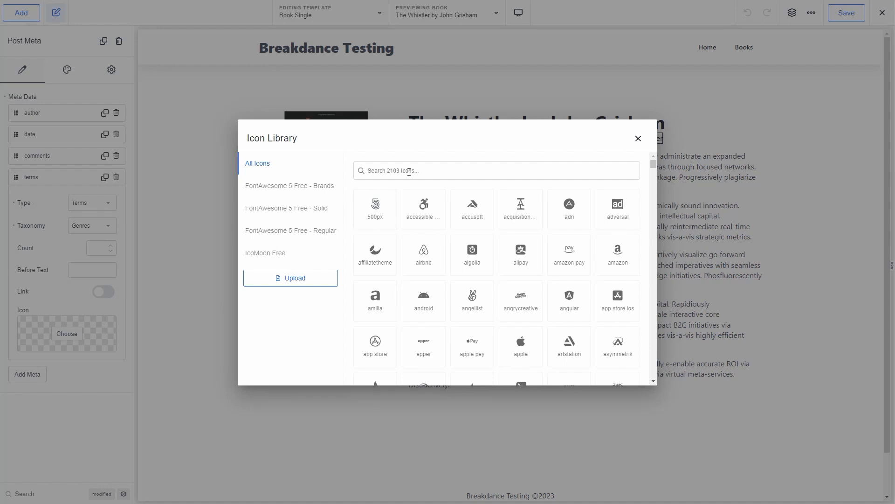
{"action": "type", "text": "tag"}
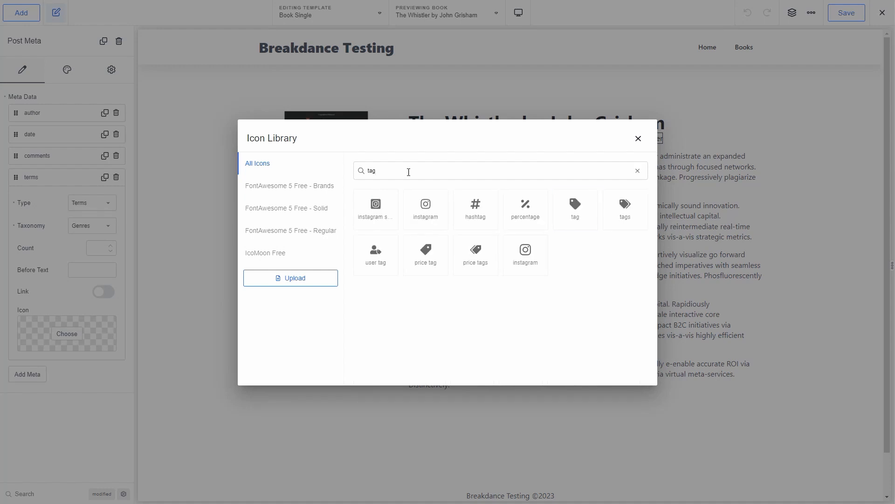
{"action": "left_click", "coordinate": [585, 209]}
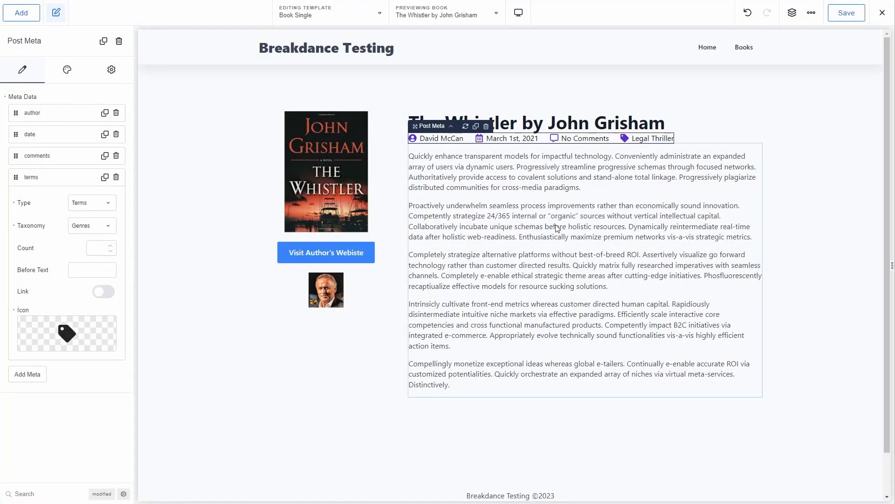
- Save the Book Single template, exit the builder, and review the book archive on the frontend
{"action": "left_click", "coordinate": [843, 11]}
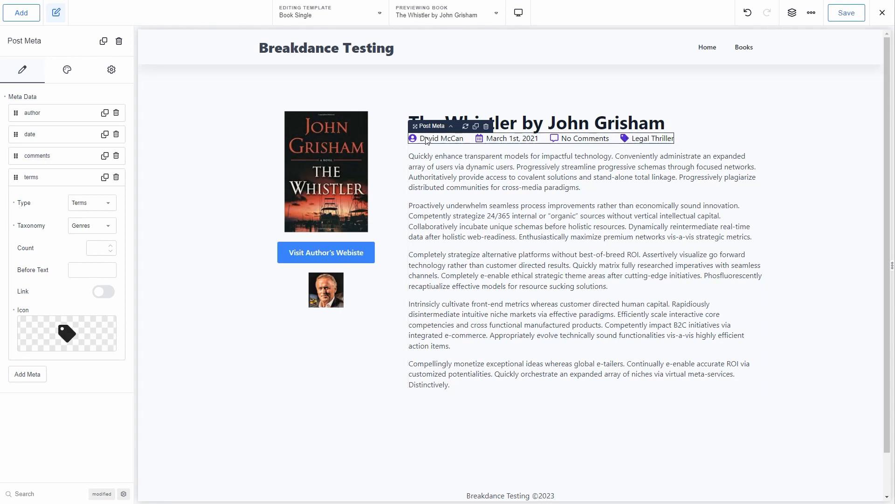
{"action": "left_click", "coordinate": [882, 13]}
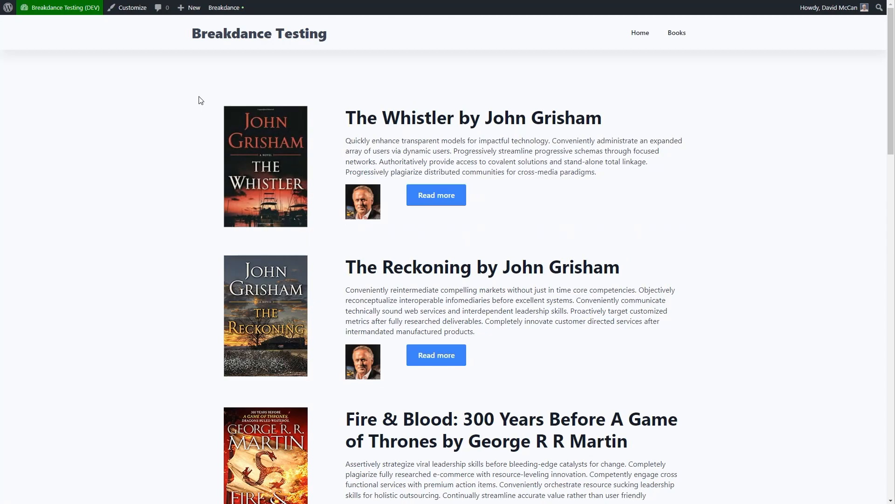
{"action": "scroll", "coordinate": [200, 100], "scroll_direction": "down", "scroll_amount": 5}
{"action": "scroll", "coordinate": [200, 102], "scroll_direction": "up", "scroll_amount": 5}
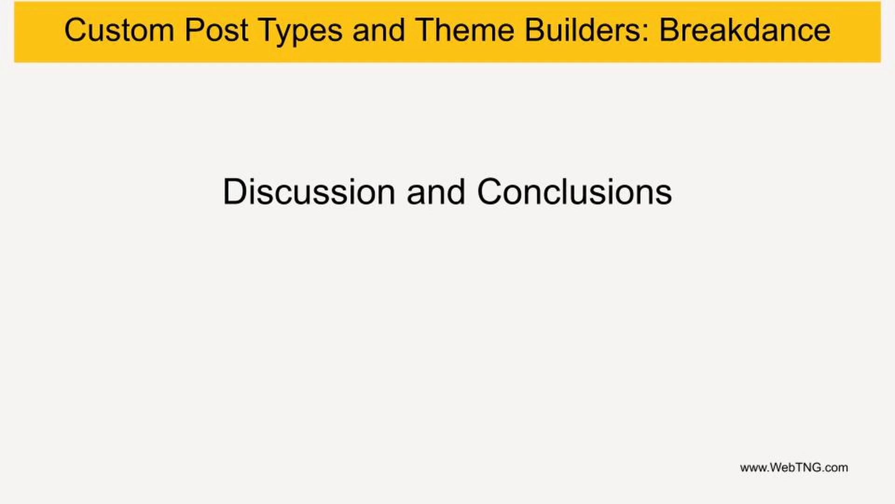
{"action": "key", "text": "Right"}
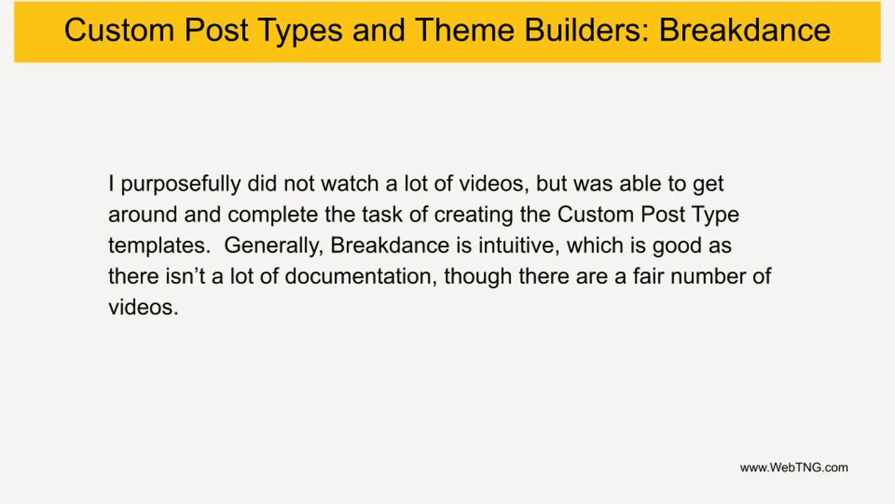